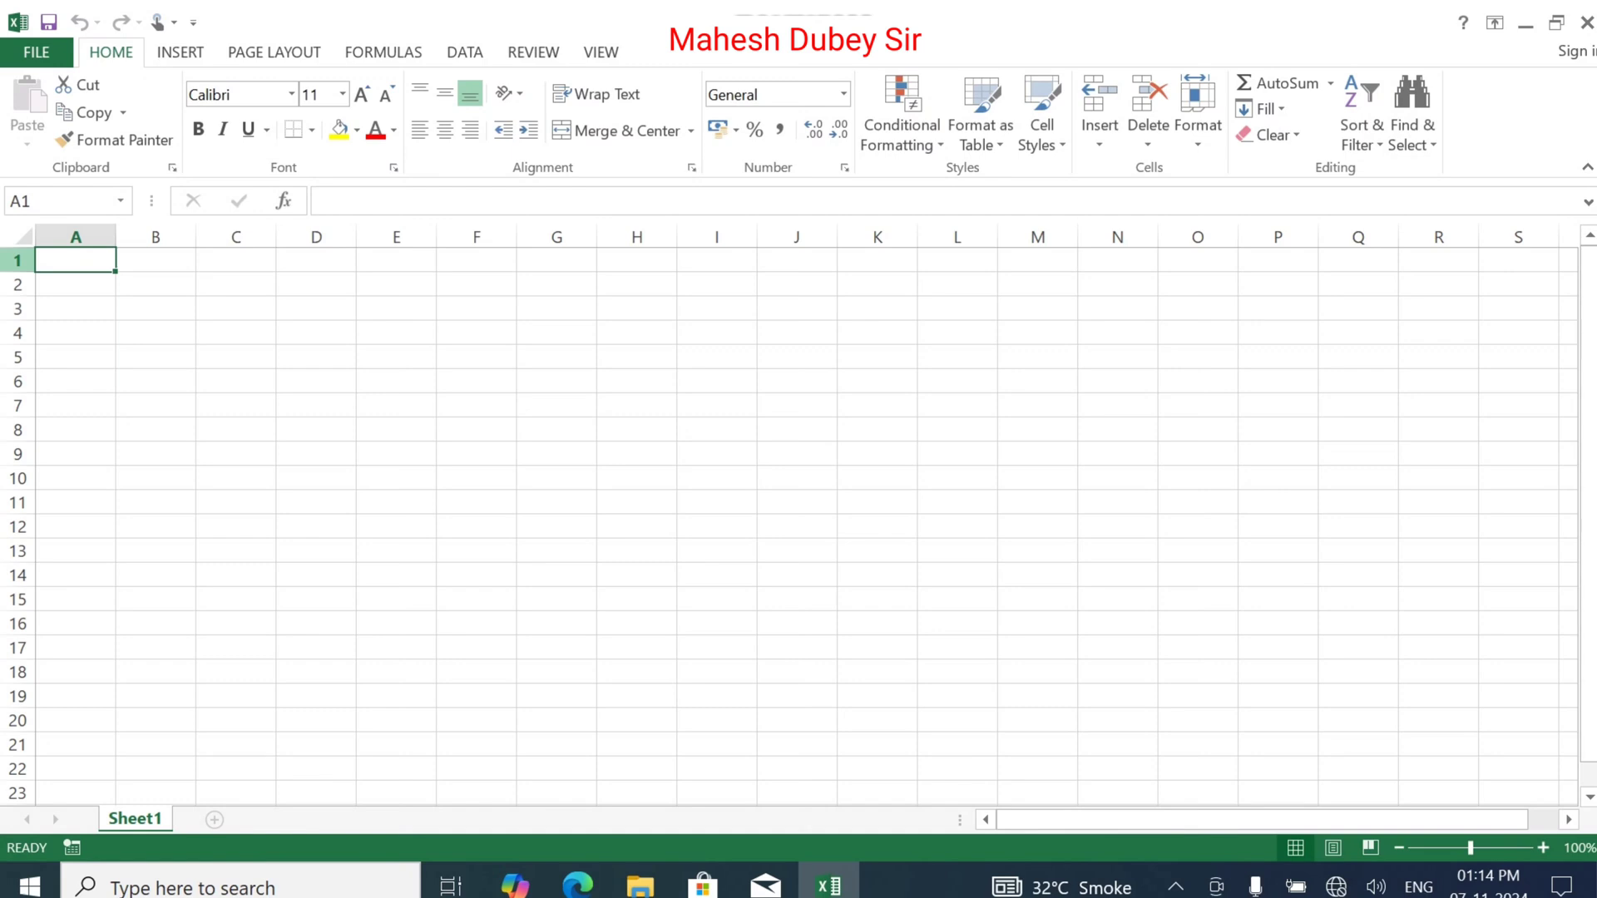
Enter the label "Company Name" in cell A1 and "Month" in cell A2
{"action": "type", "text": "Com"}
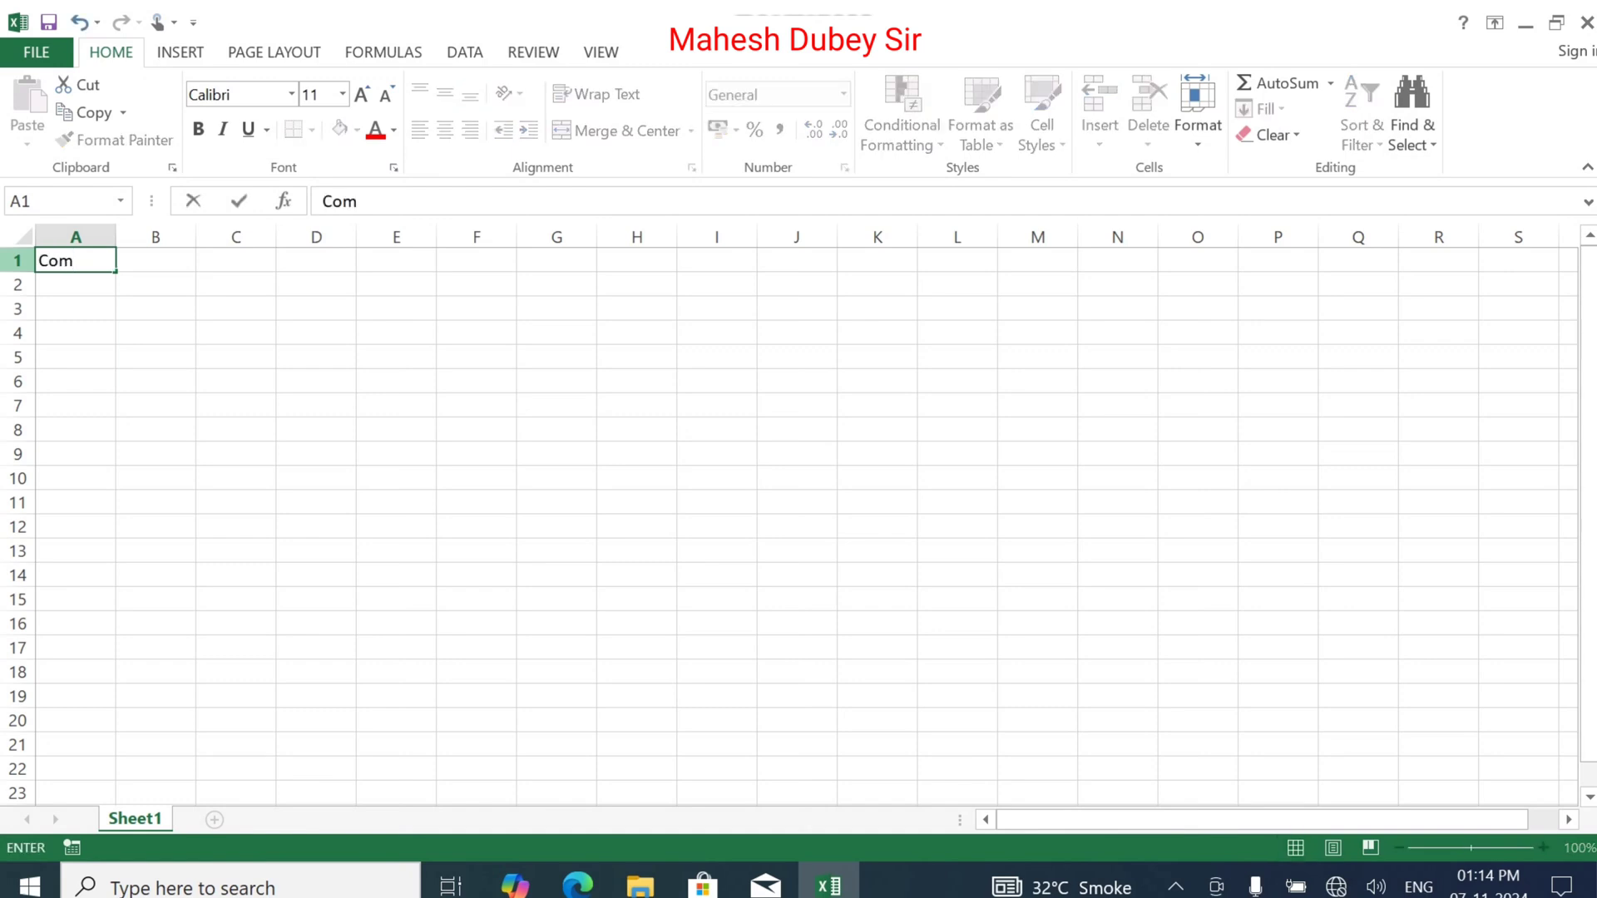
{"action": "type", "text": "pany Name"}
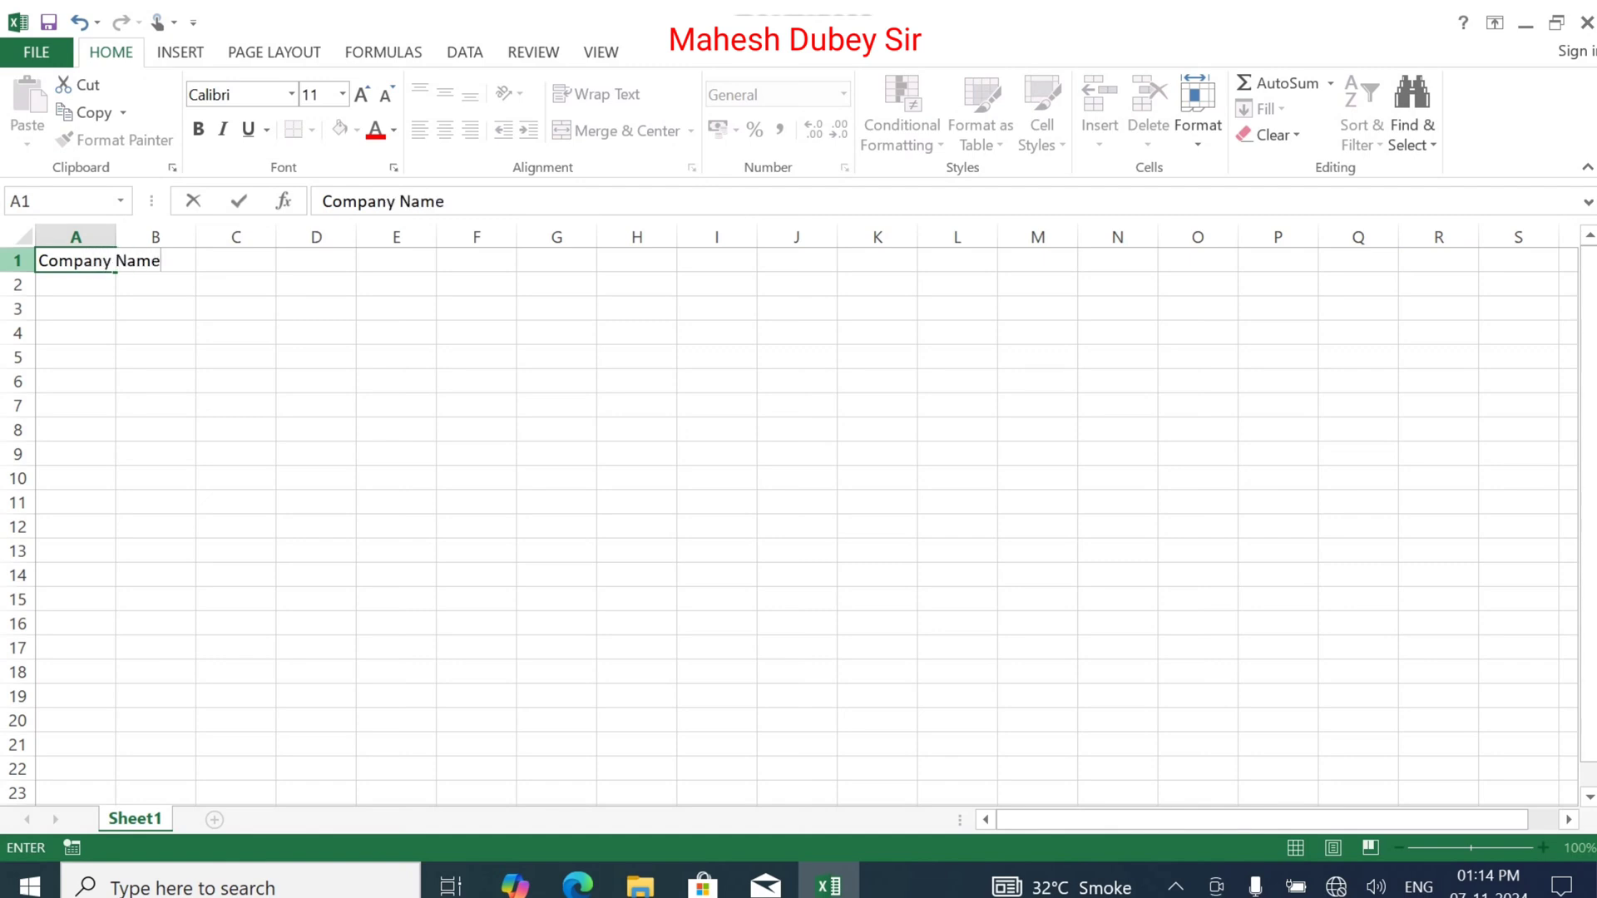
{"action": "key", "text": "Return"}
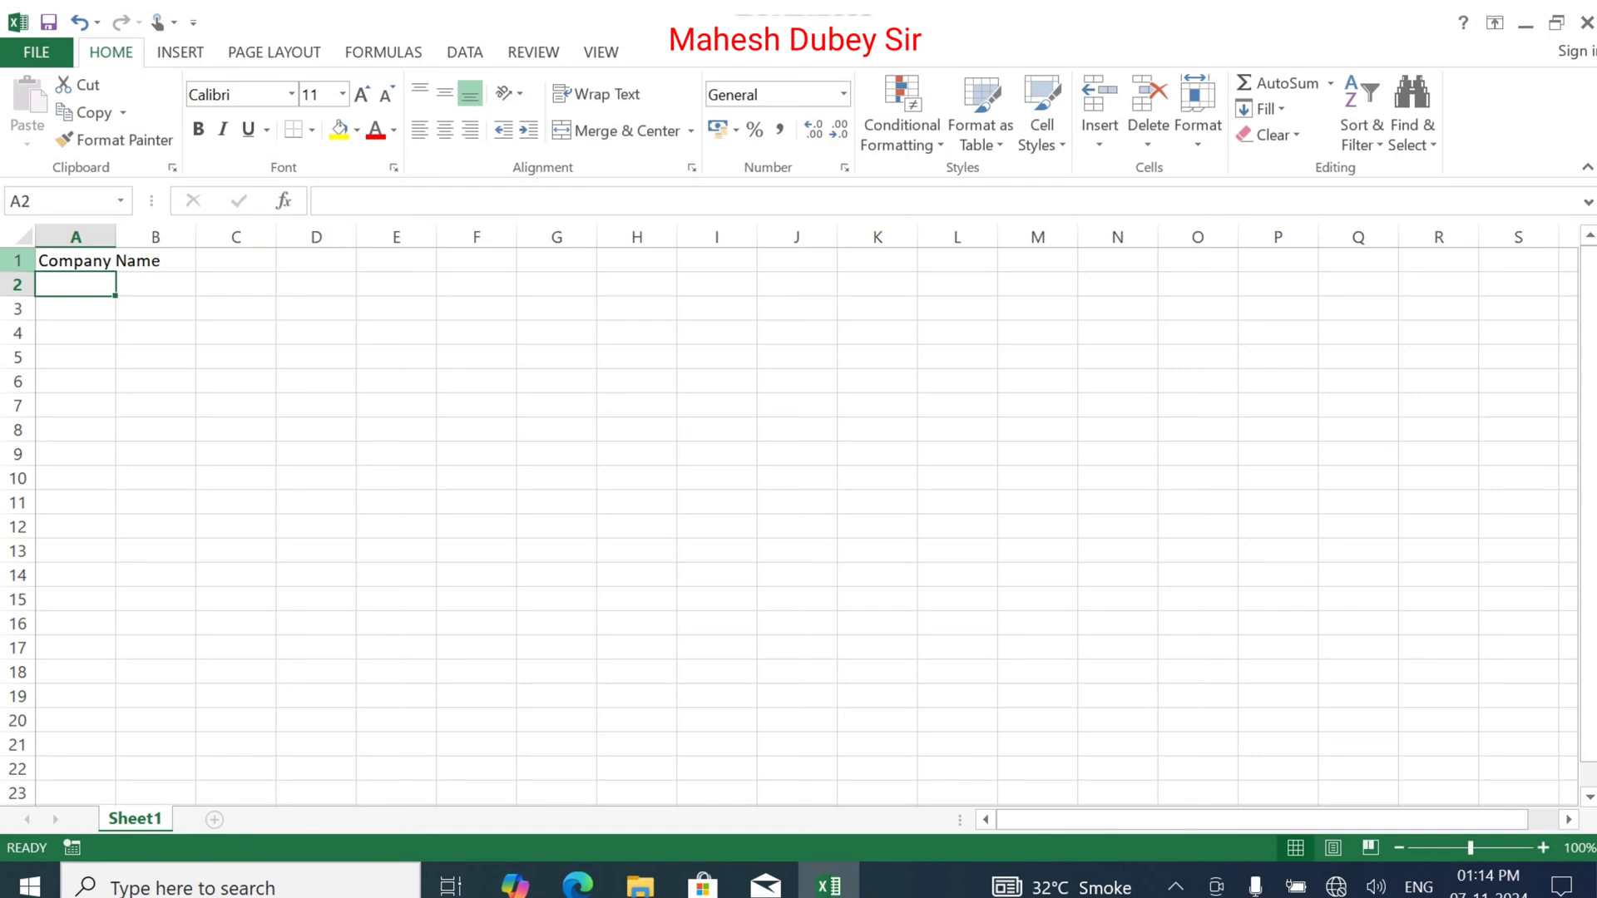
{"action": "type", "text": "Month"}
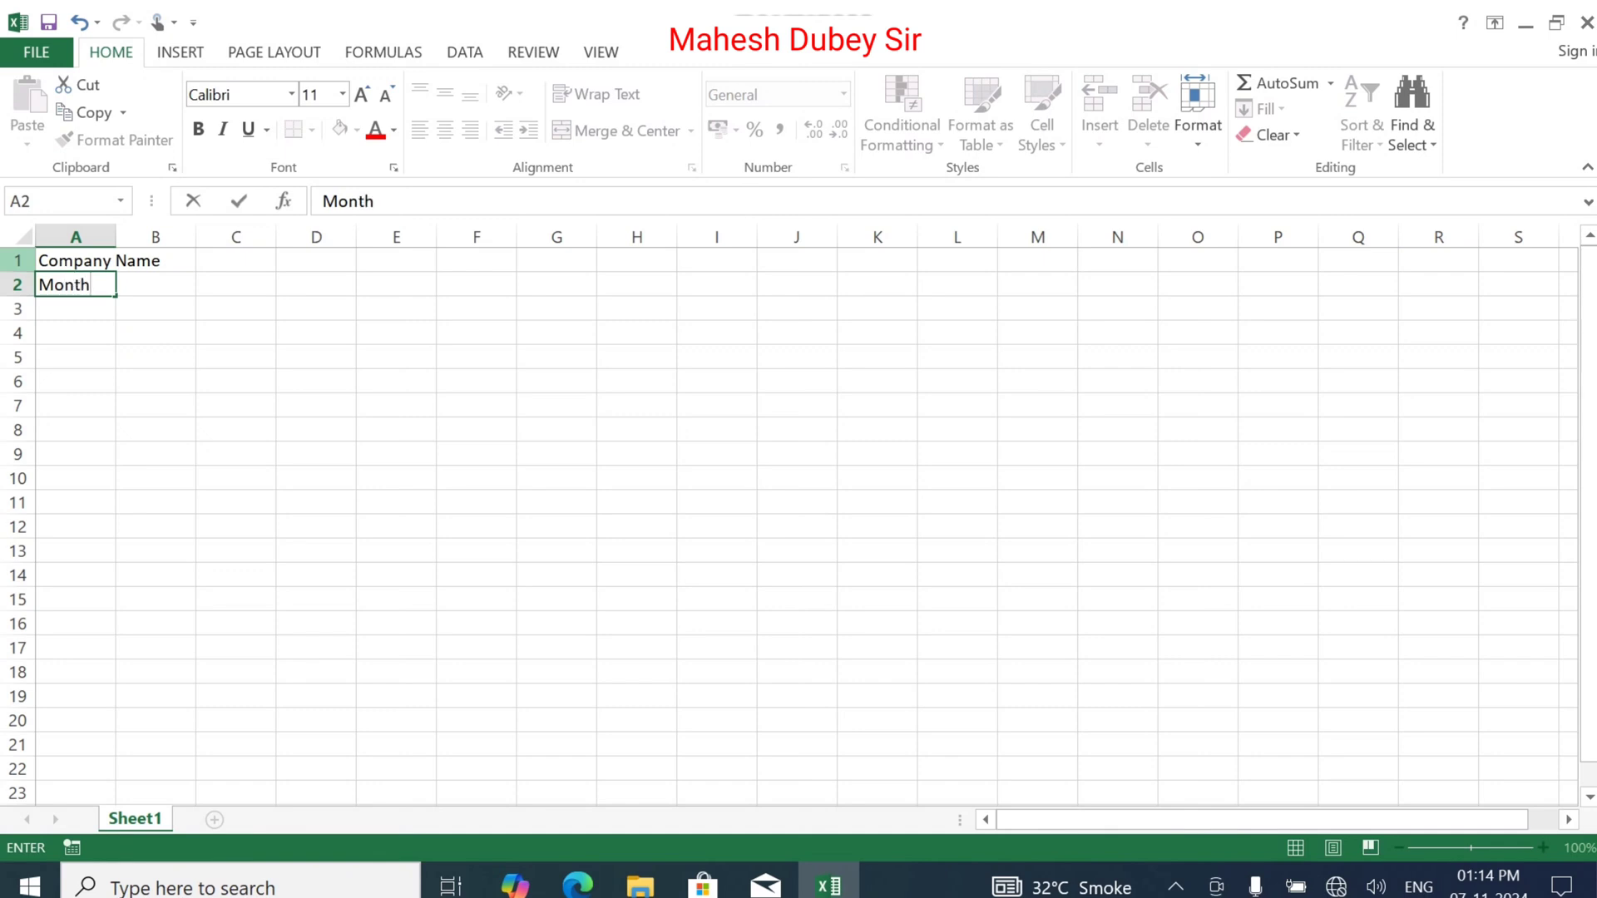
{"action": "key", "text": "Return"}
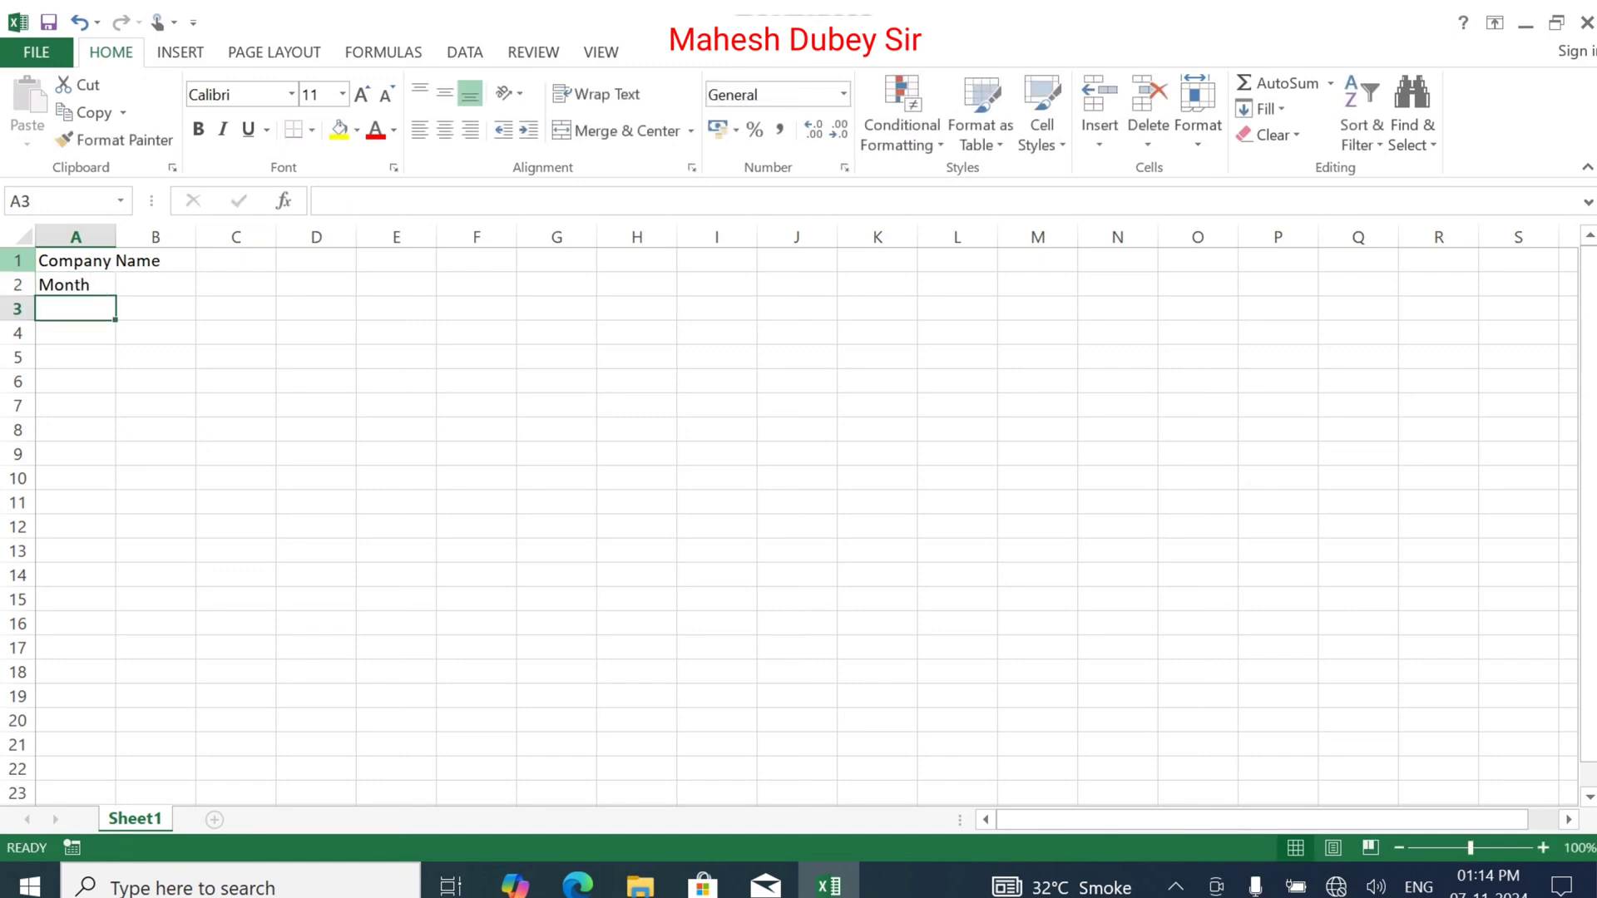
Enter the column headings "Sr", "Emp_Name" and "CTC" in cells A3 to C3
{"action": "type", "text": "Sr"}
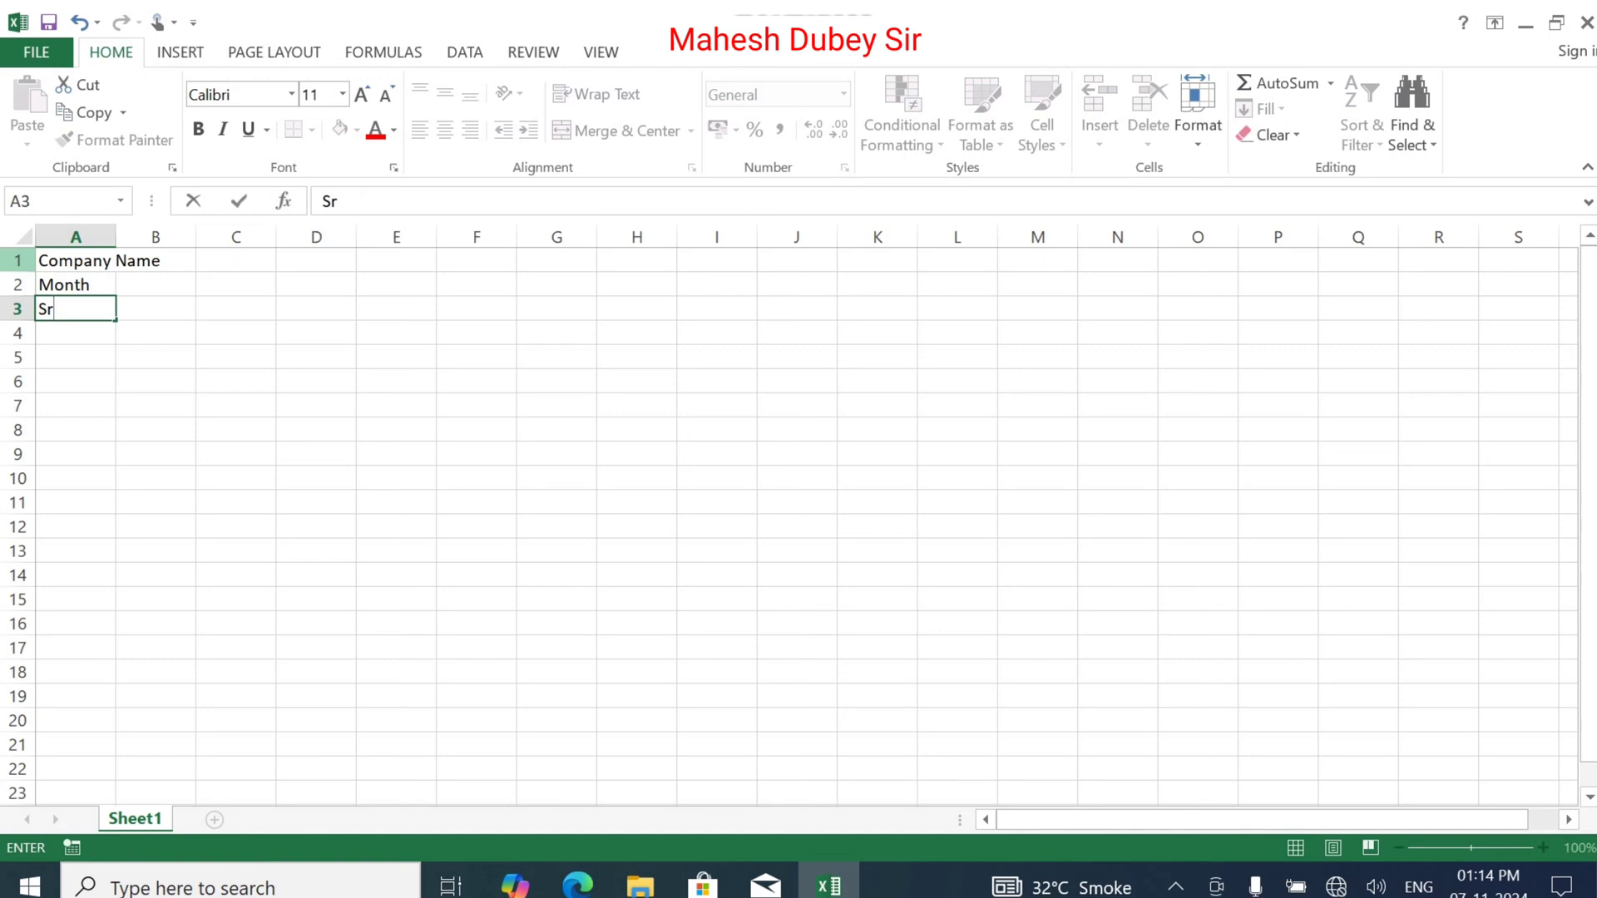
{"action": "key", "text": "Tab"}
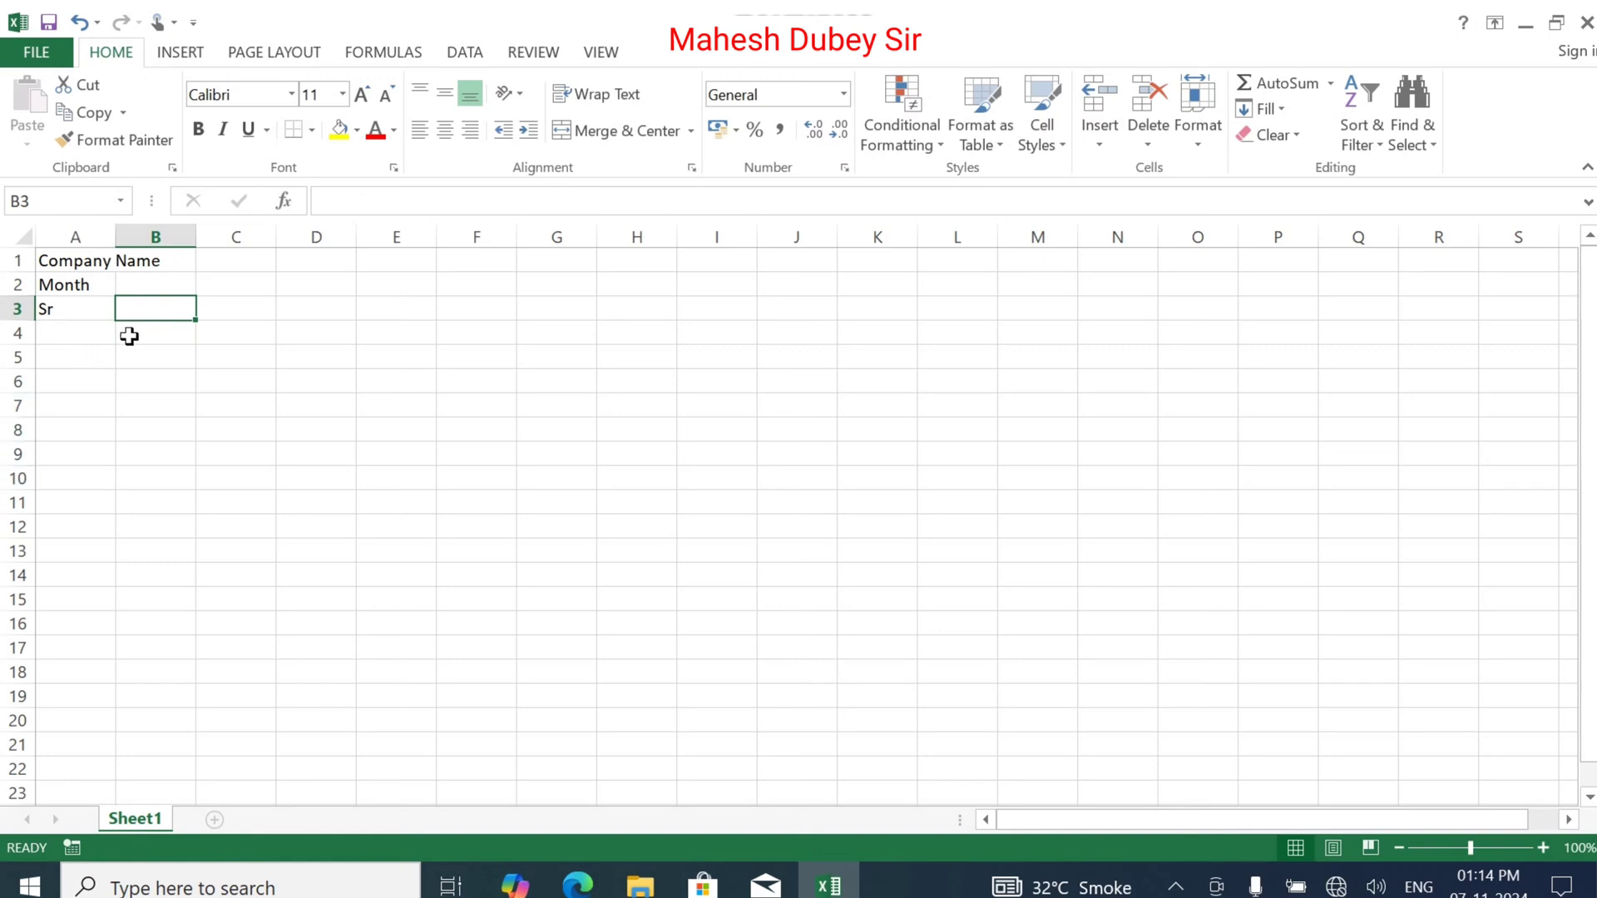
{"action": "type", "text": "E"}
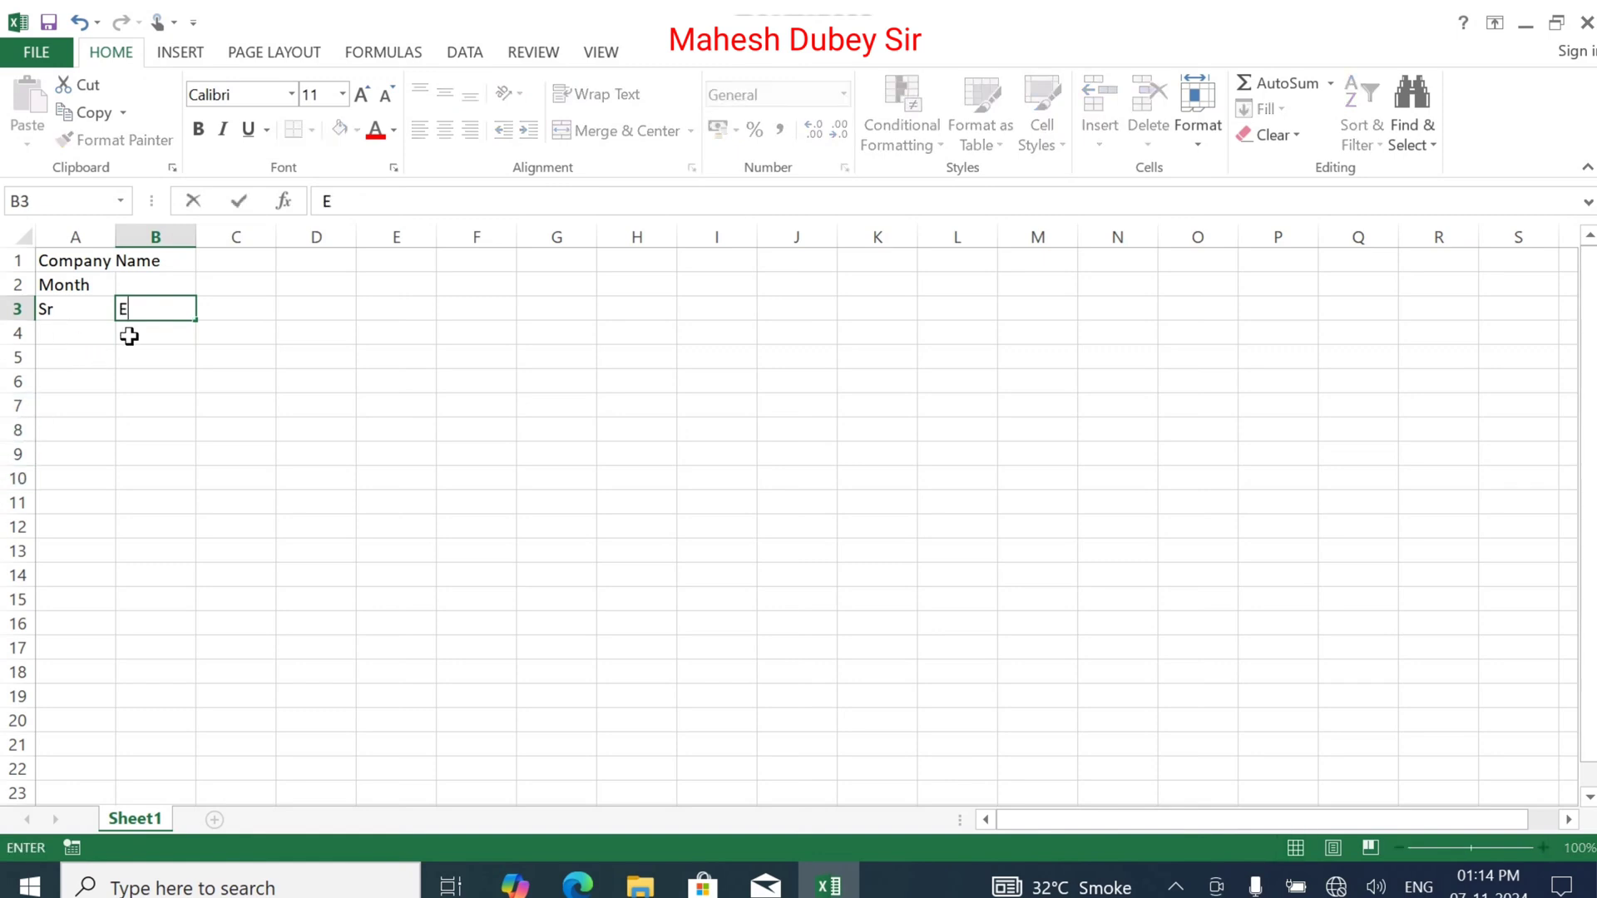
{"action": "type", "text": "mp_Nam"}
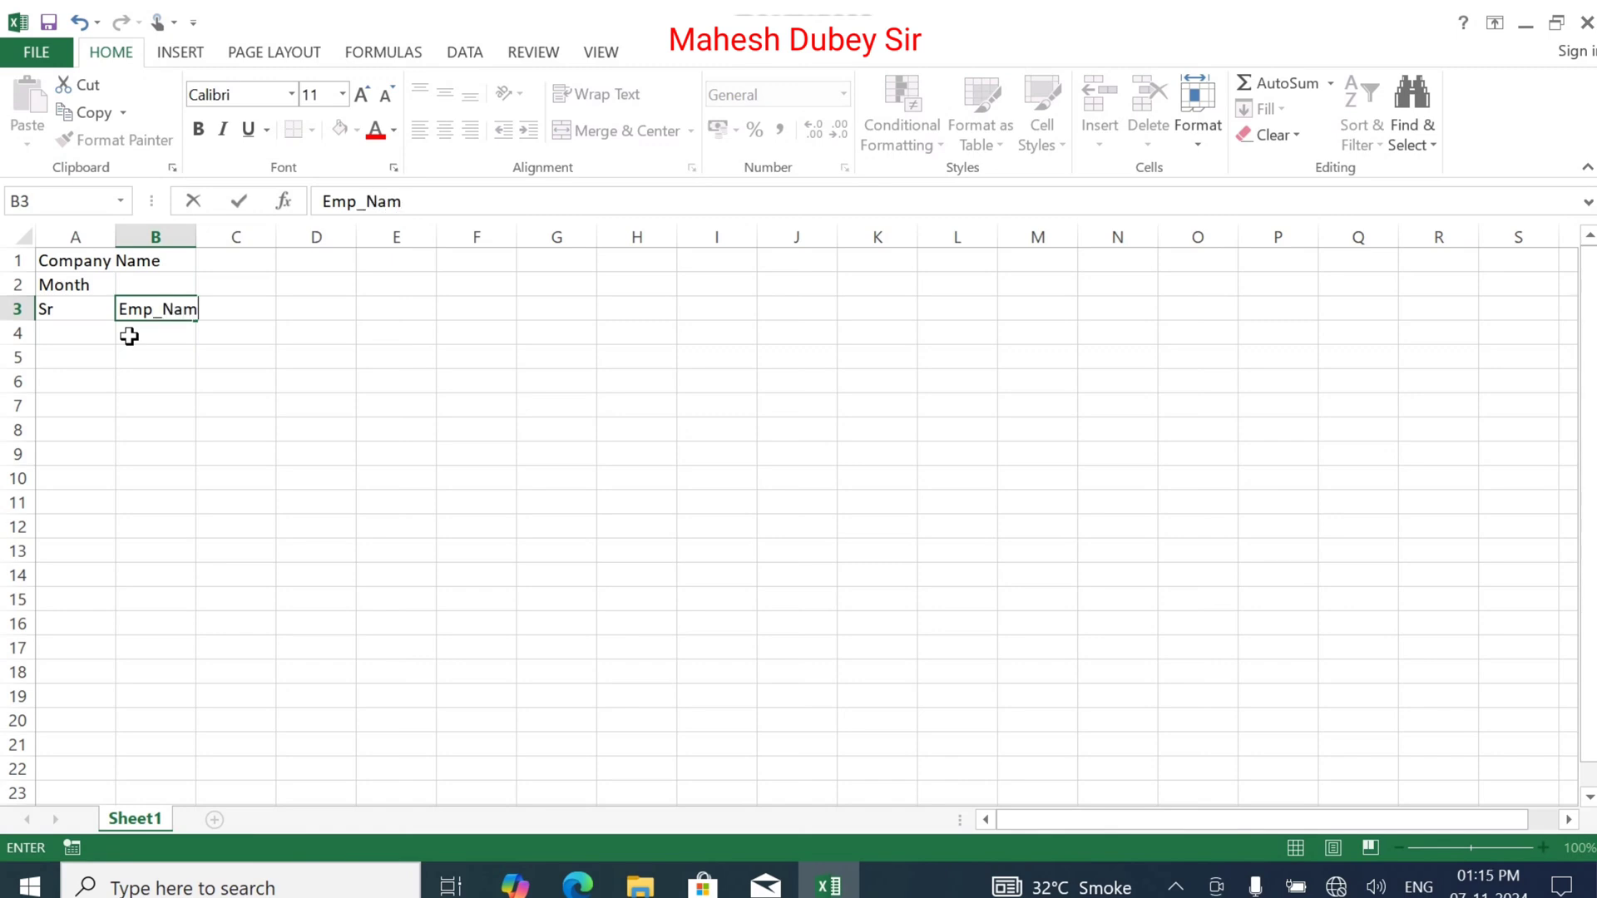
{"action": "type", "text": "e"}
{"action": "key", "text": "Tab"}
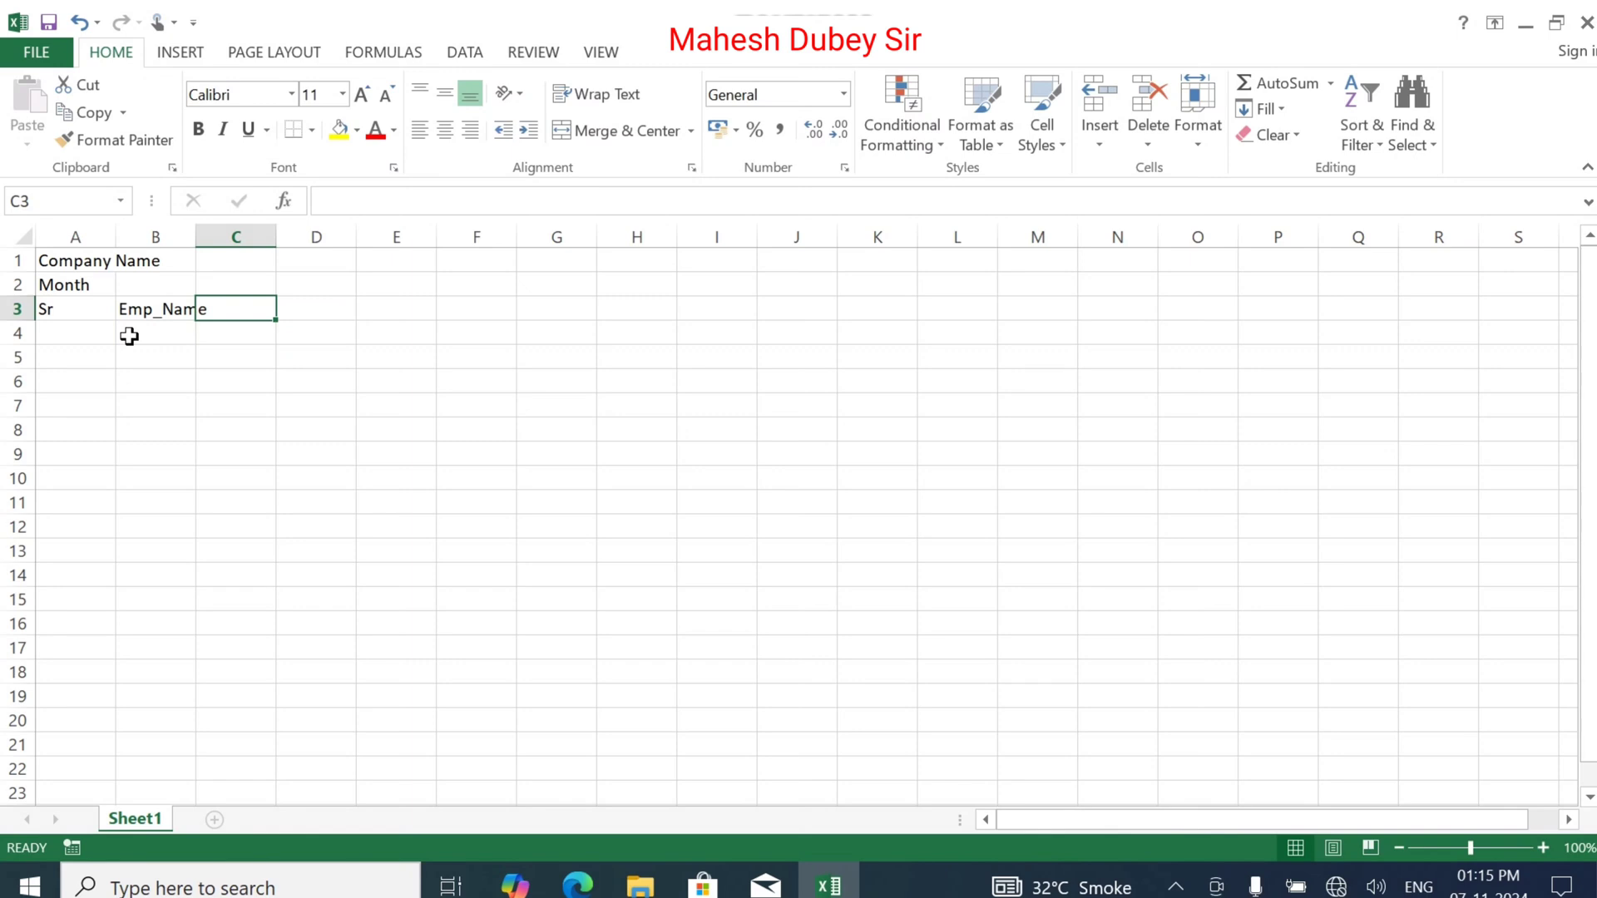
{"action": "type", "text": "CT"}
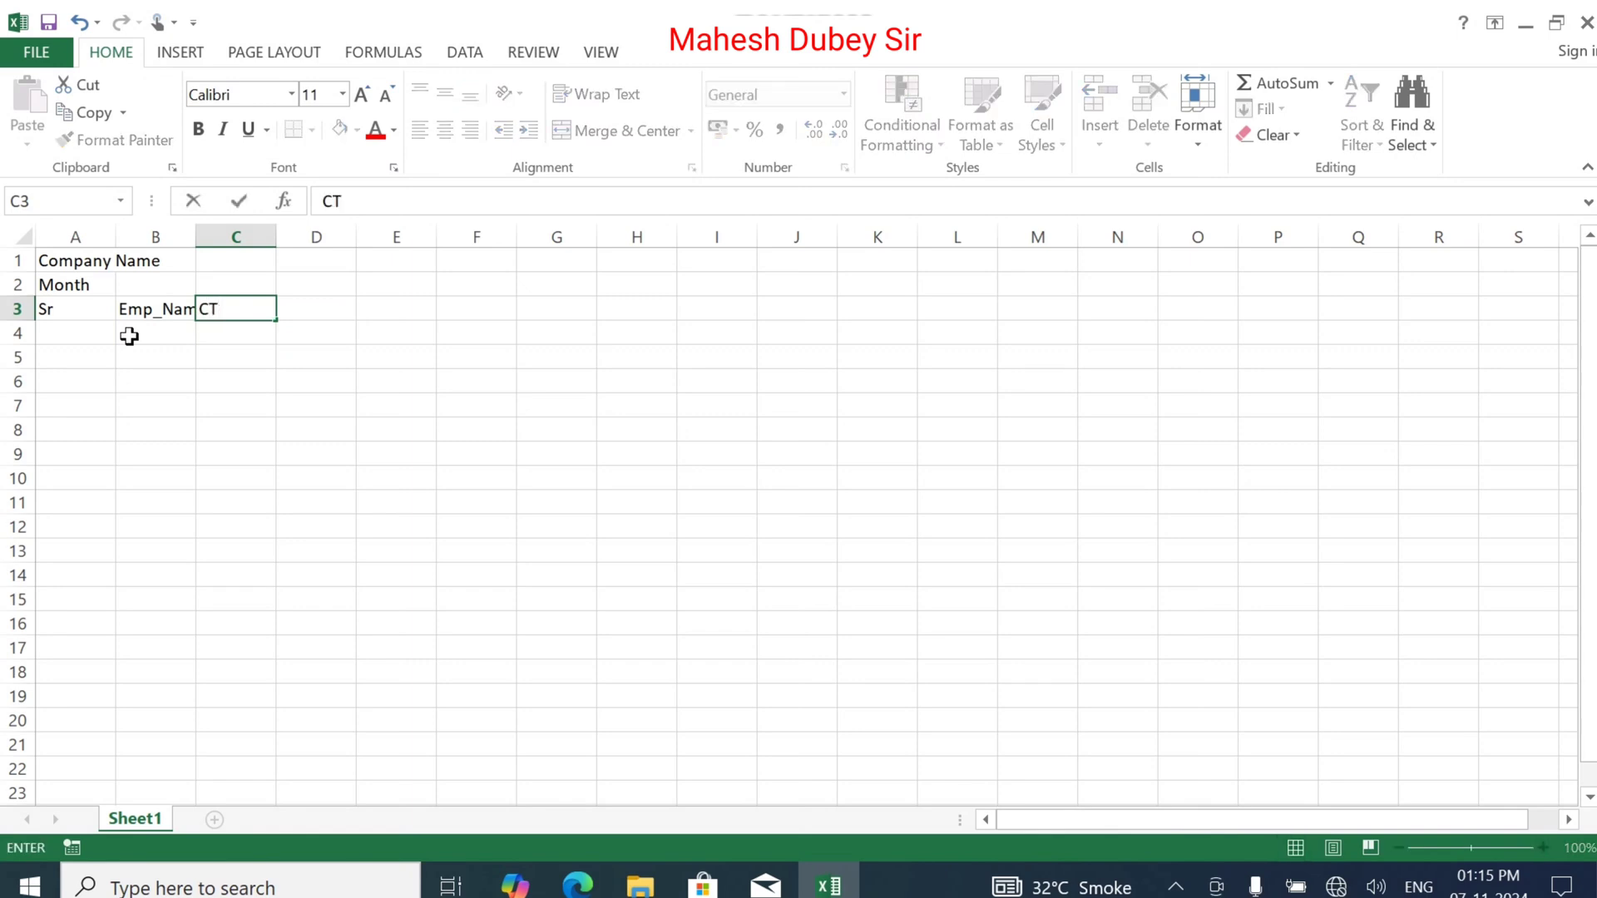
{"action": "type", "text": "C"}
{"action": "key", "text": "Tab"}
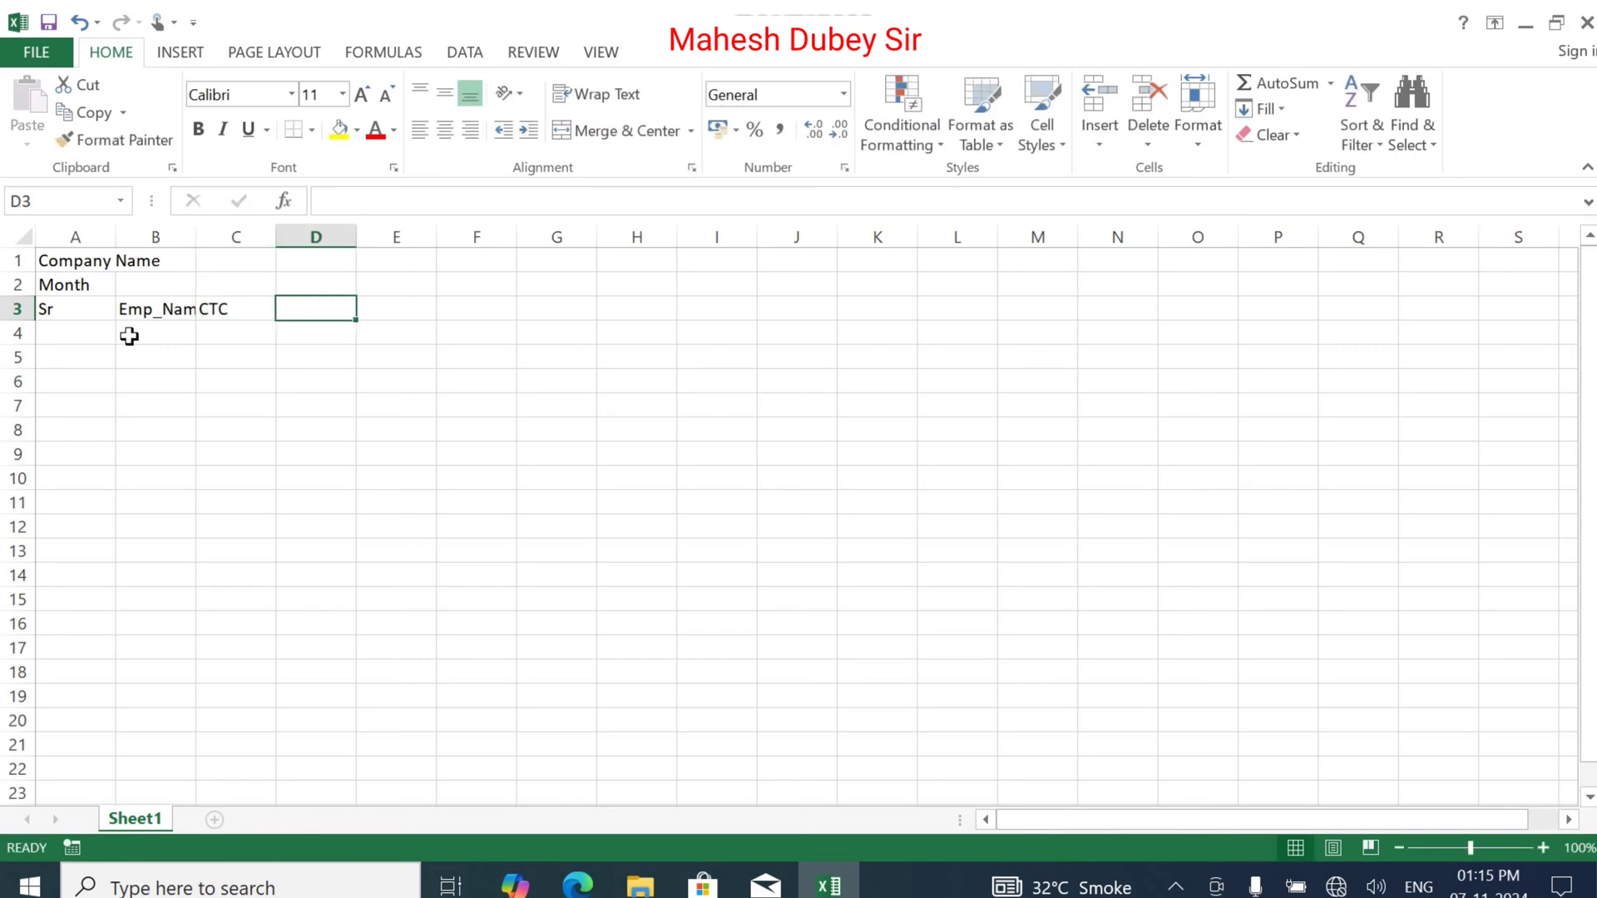
Add the salary headings "Basic", "DA" and "HRA" in cells D3 to F3
{"action": "type", "text": "Basic"}
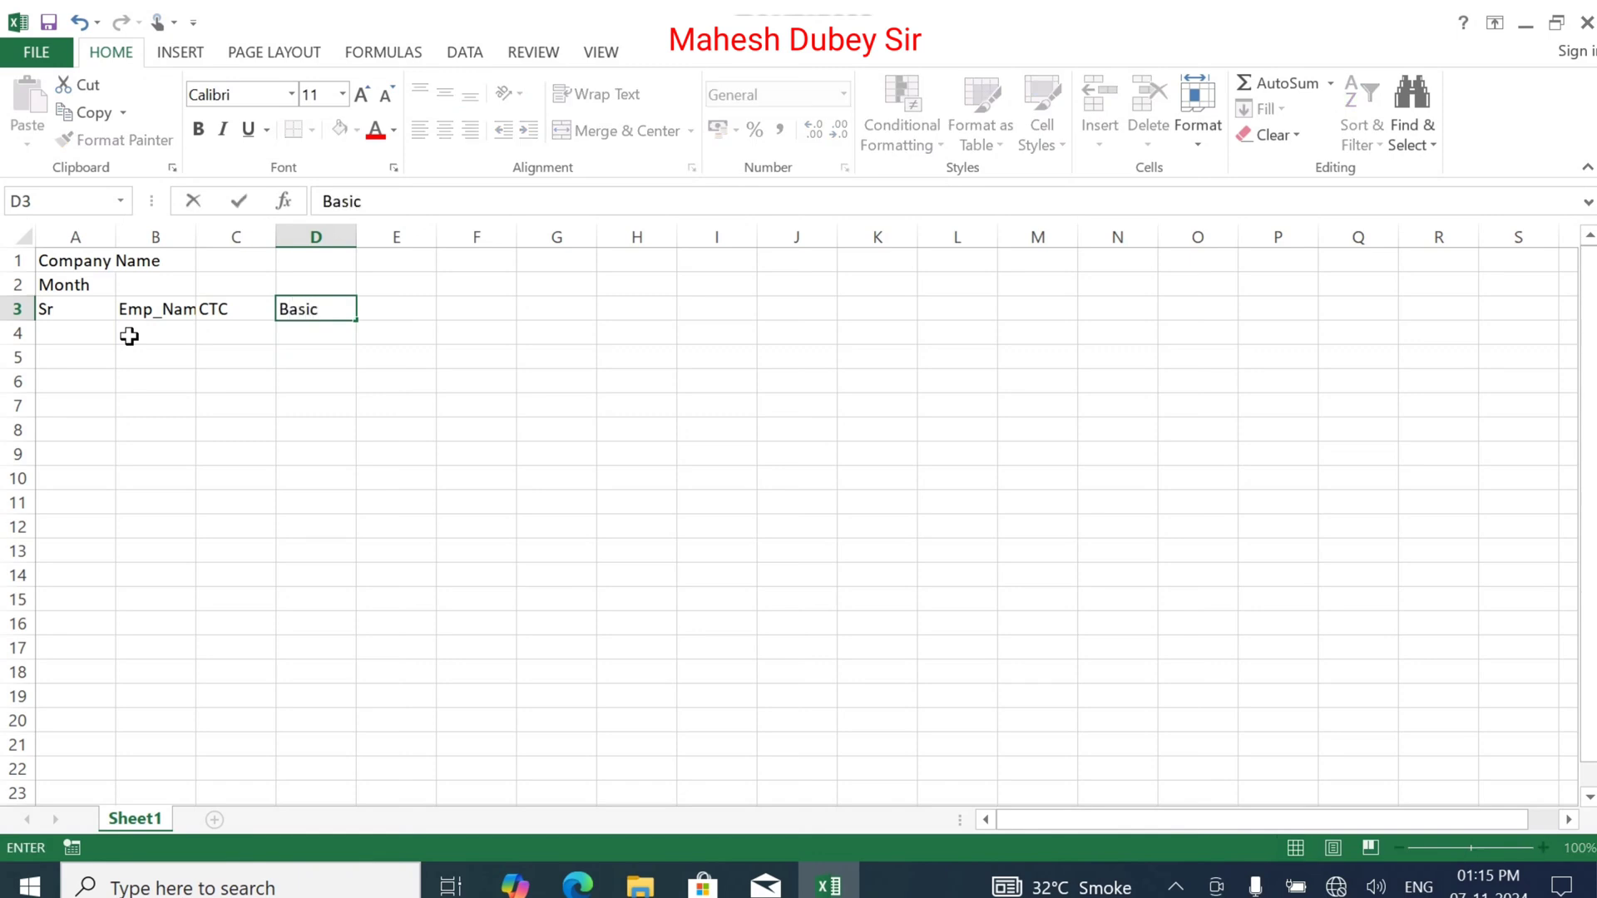
{"action": "key", "text": "Tab"}
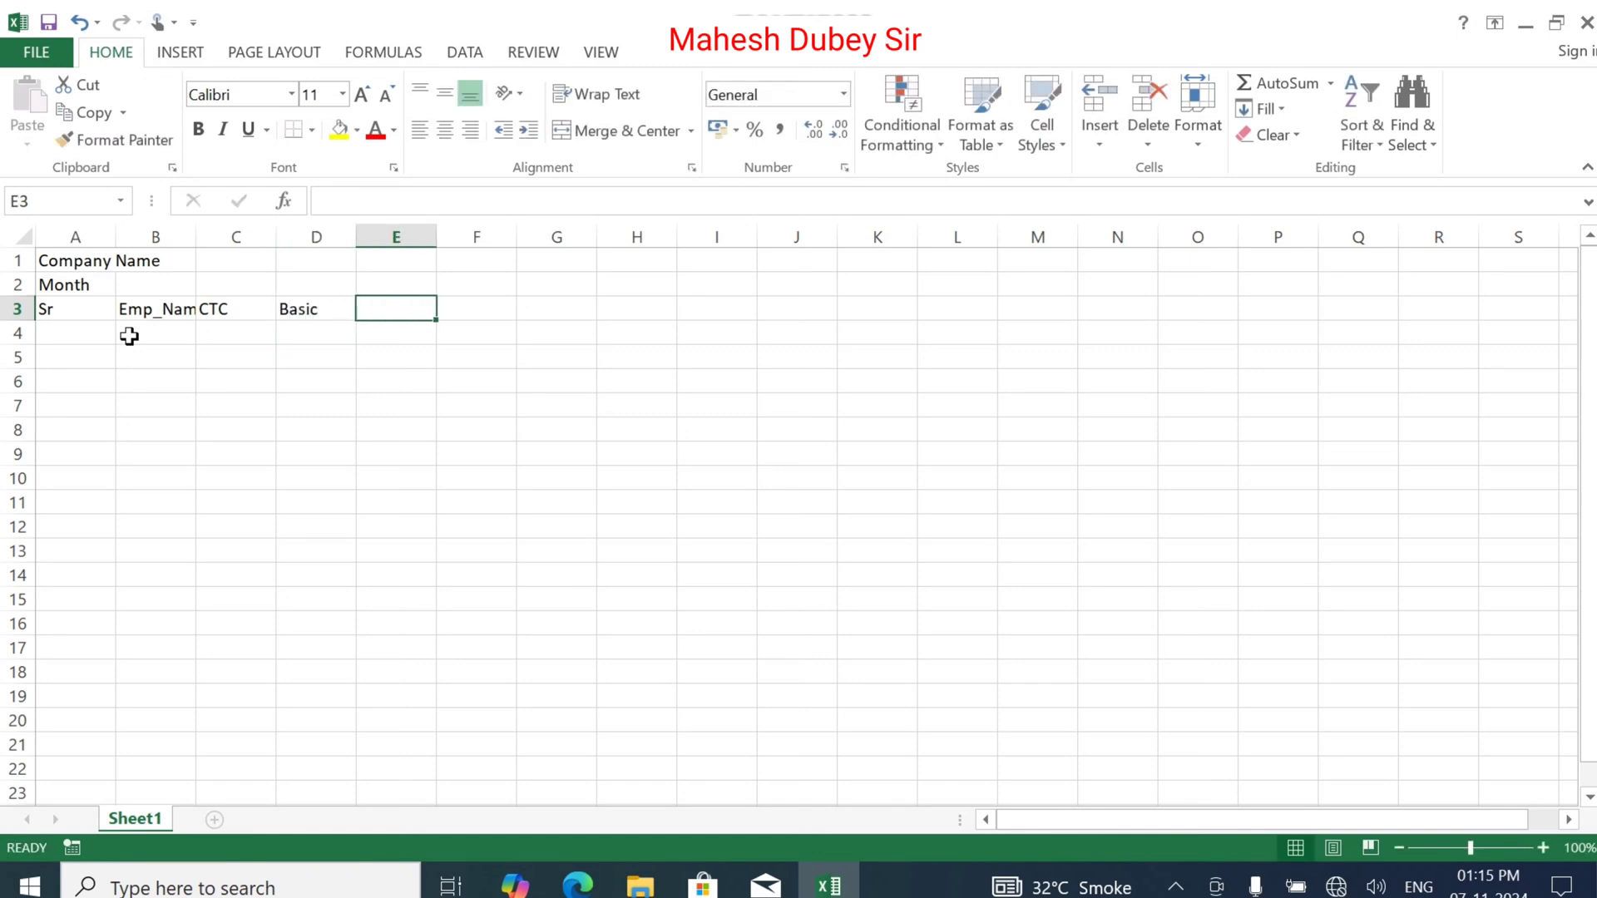
{"action": "type", "text": "DA"}
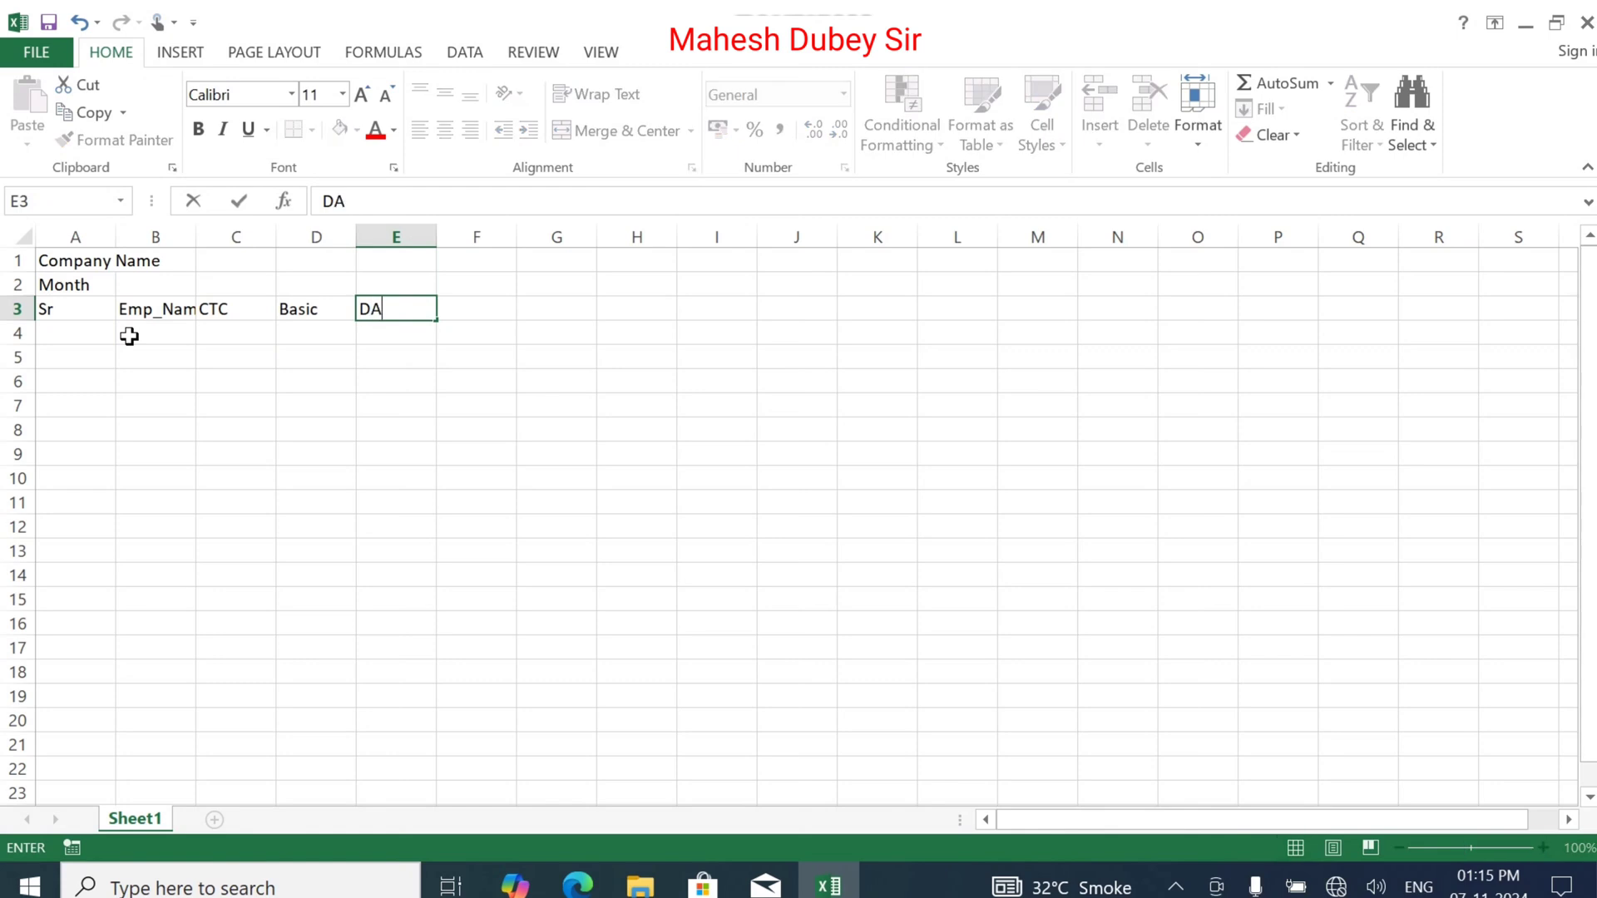
{"action": "key", "text": "Tab"}
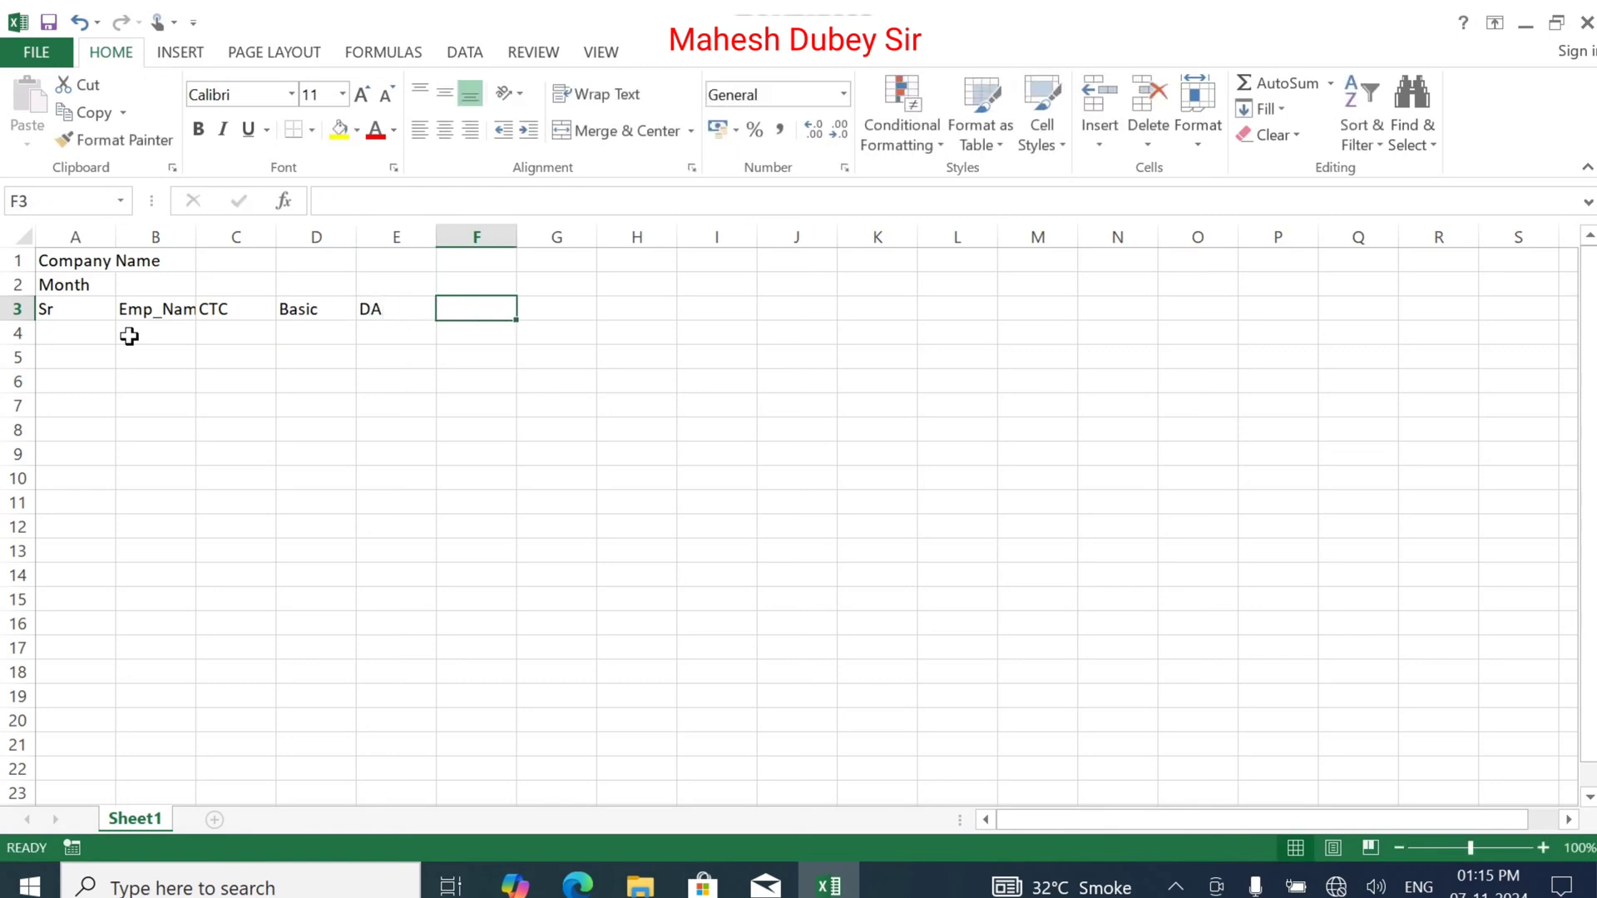
{"action": "type", "text": "HRA"}
{"action": "key", "text": "Tab"}
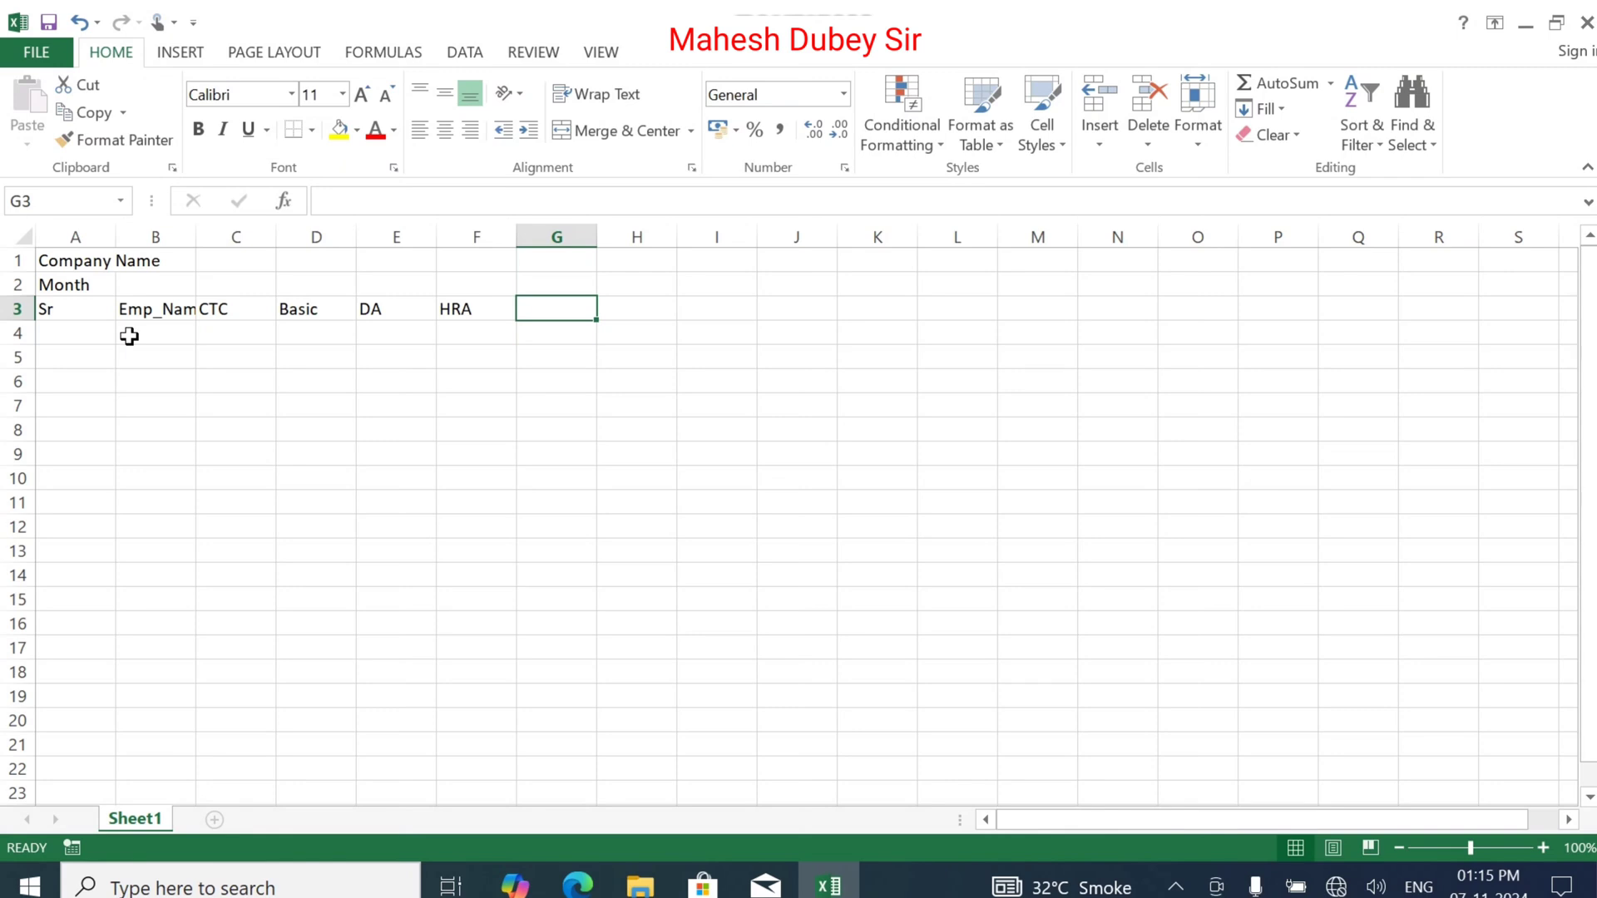
Insert a blank row above the column headings in row 3
{"action": "left_click", "coordinate": [10, 310]}
{"action": "right_click", "coordinate": [10, 310]}
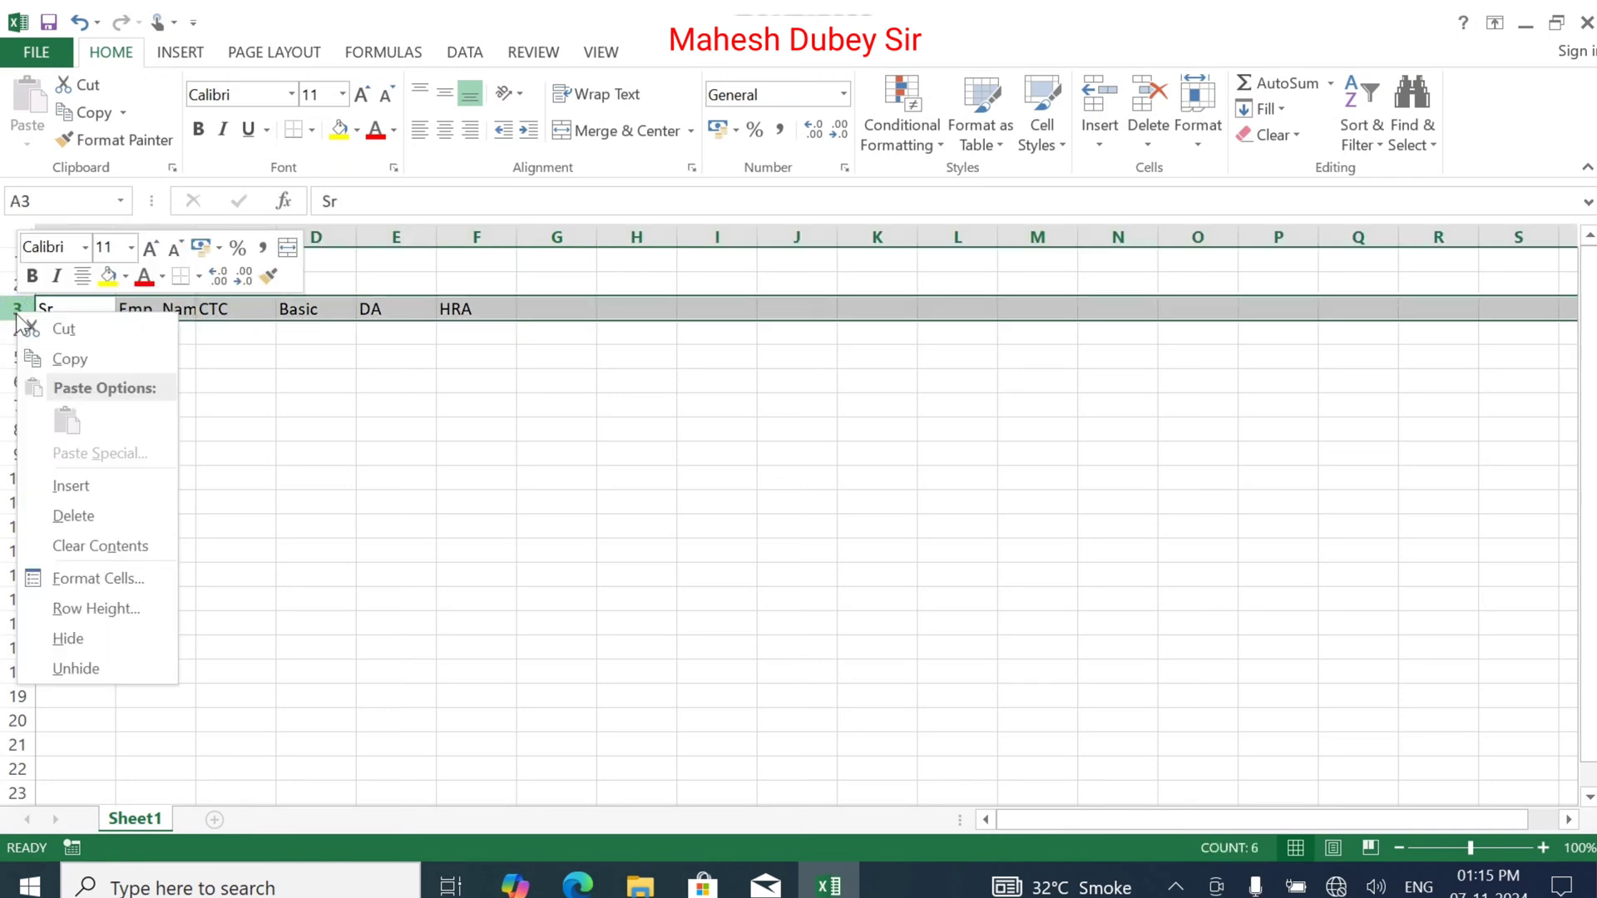
{"action": "left_click", "coordinate": [79, 486]}
{"action": "left_click", "coordinate": [233, 309]}
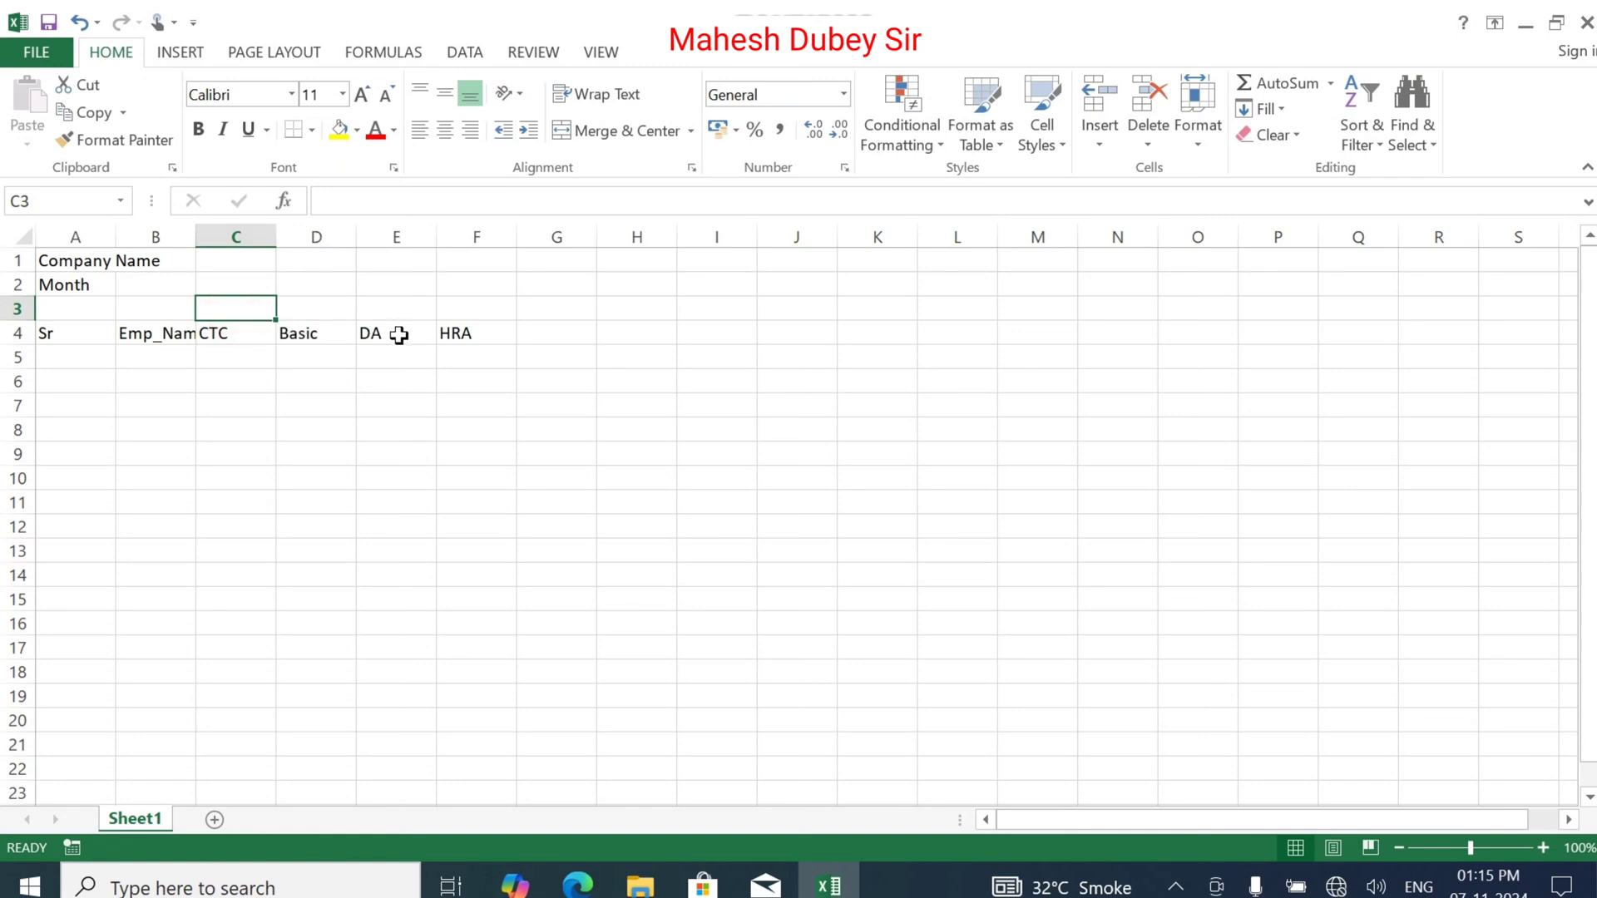
Continue the heading row after HRA with "Convence" in G4 and "Medical" in H4
{"action": "left_click", "coordinate": [456, 337]}
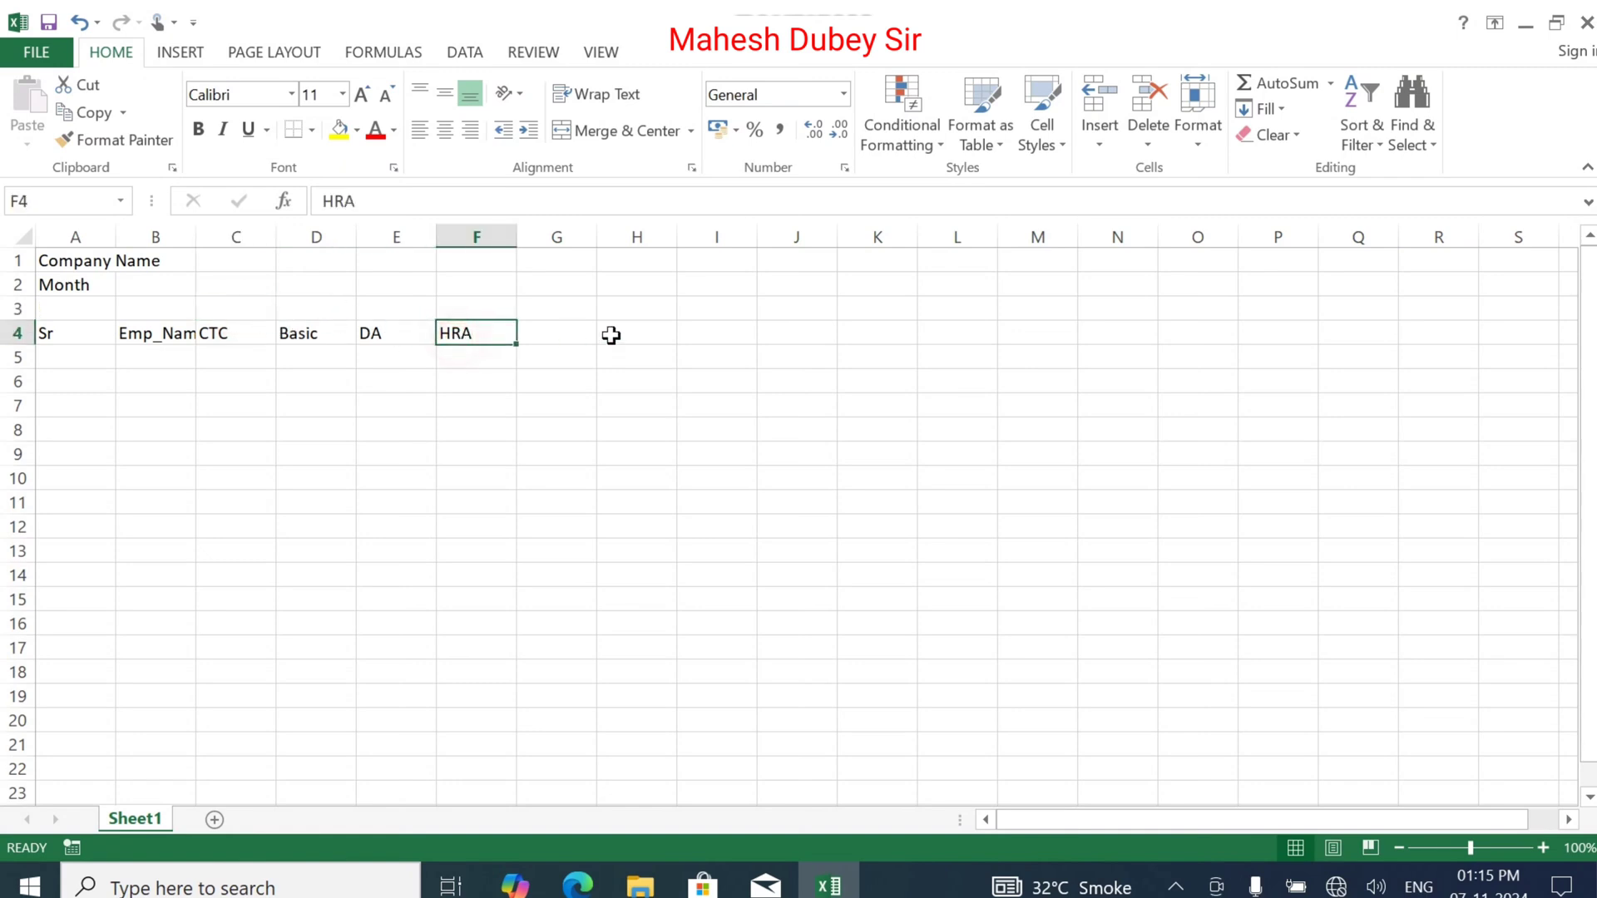
{"action": "left_click", "coordinate": [560, 339]}
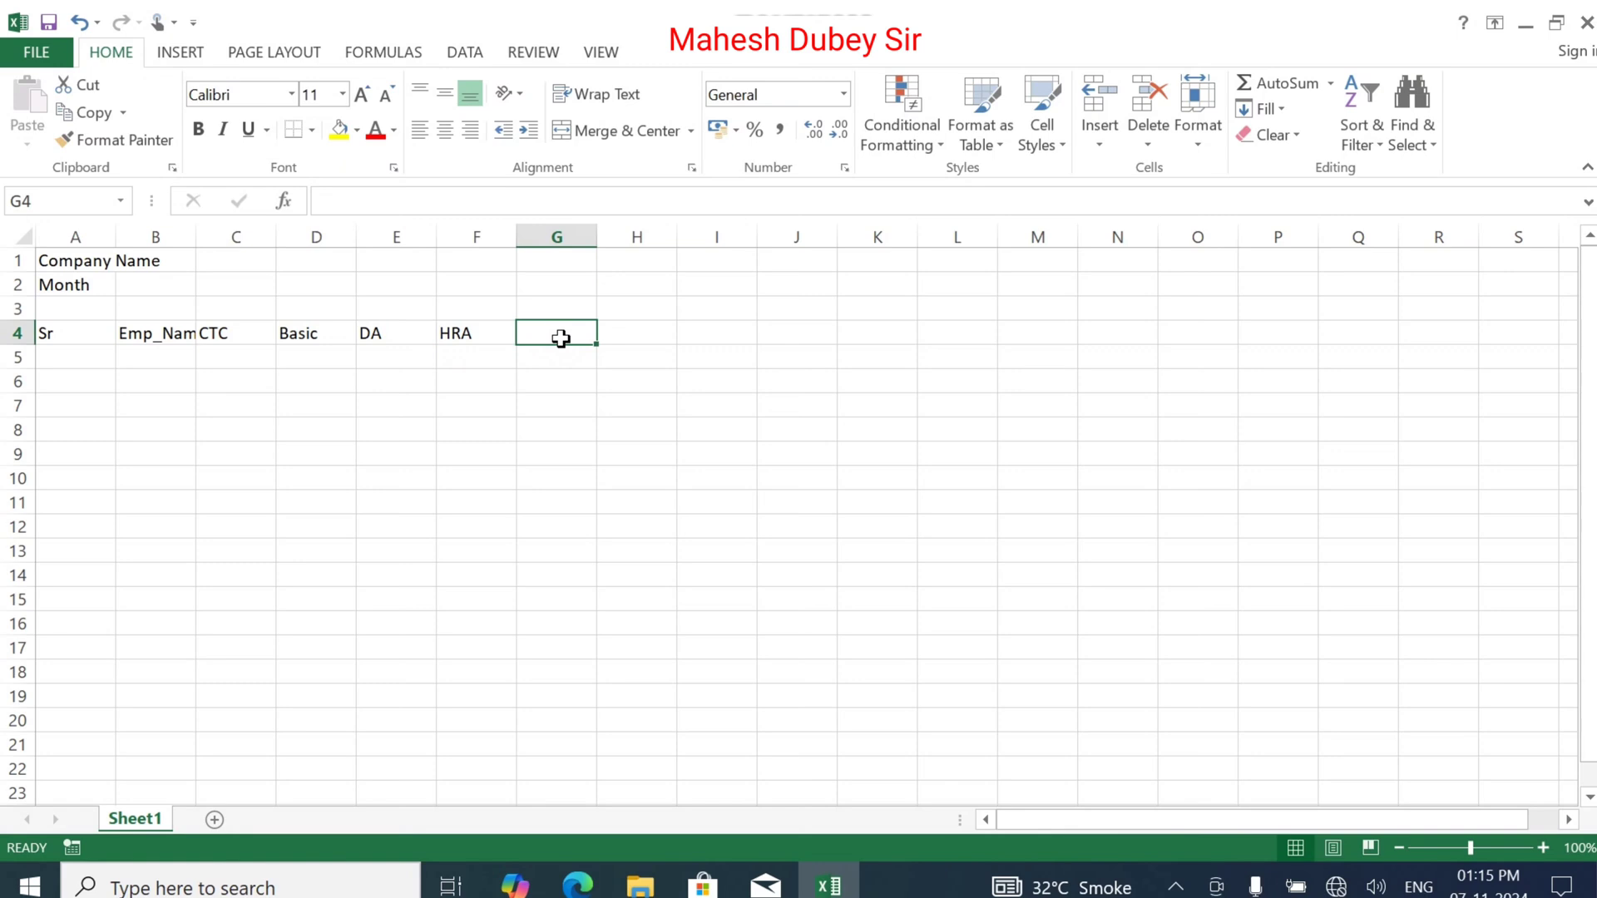
{"action": "type", "text": "Convenc"}
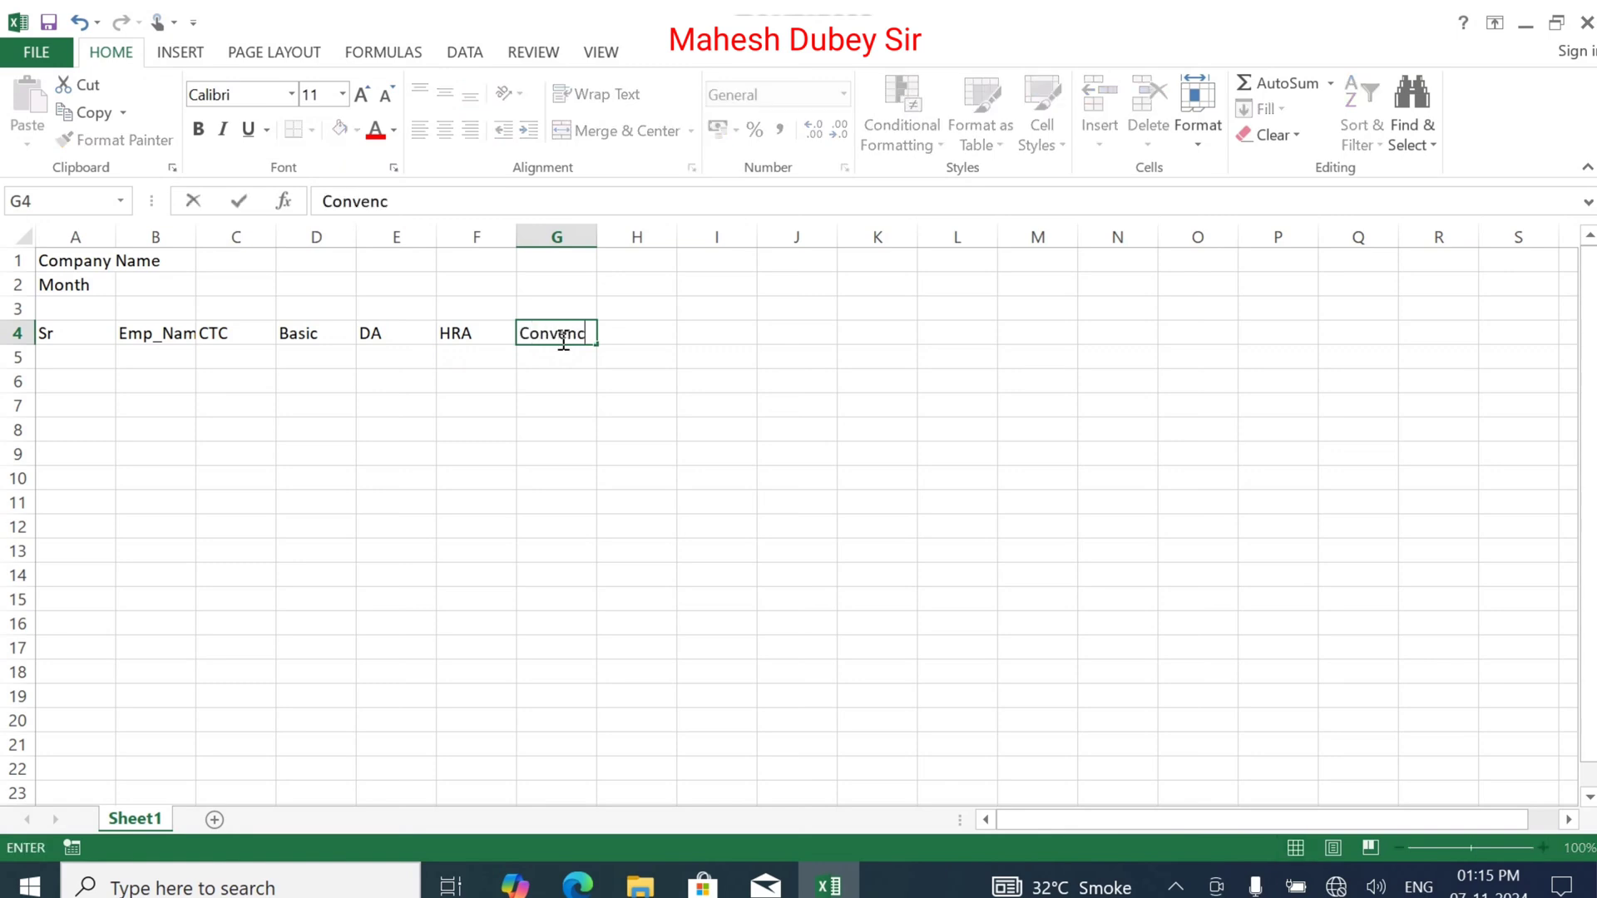
{"action": "type", "text": "e"}
{"action": "key", "text": "Tab"}
{"action": "type", "text": "Med"}
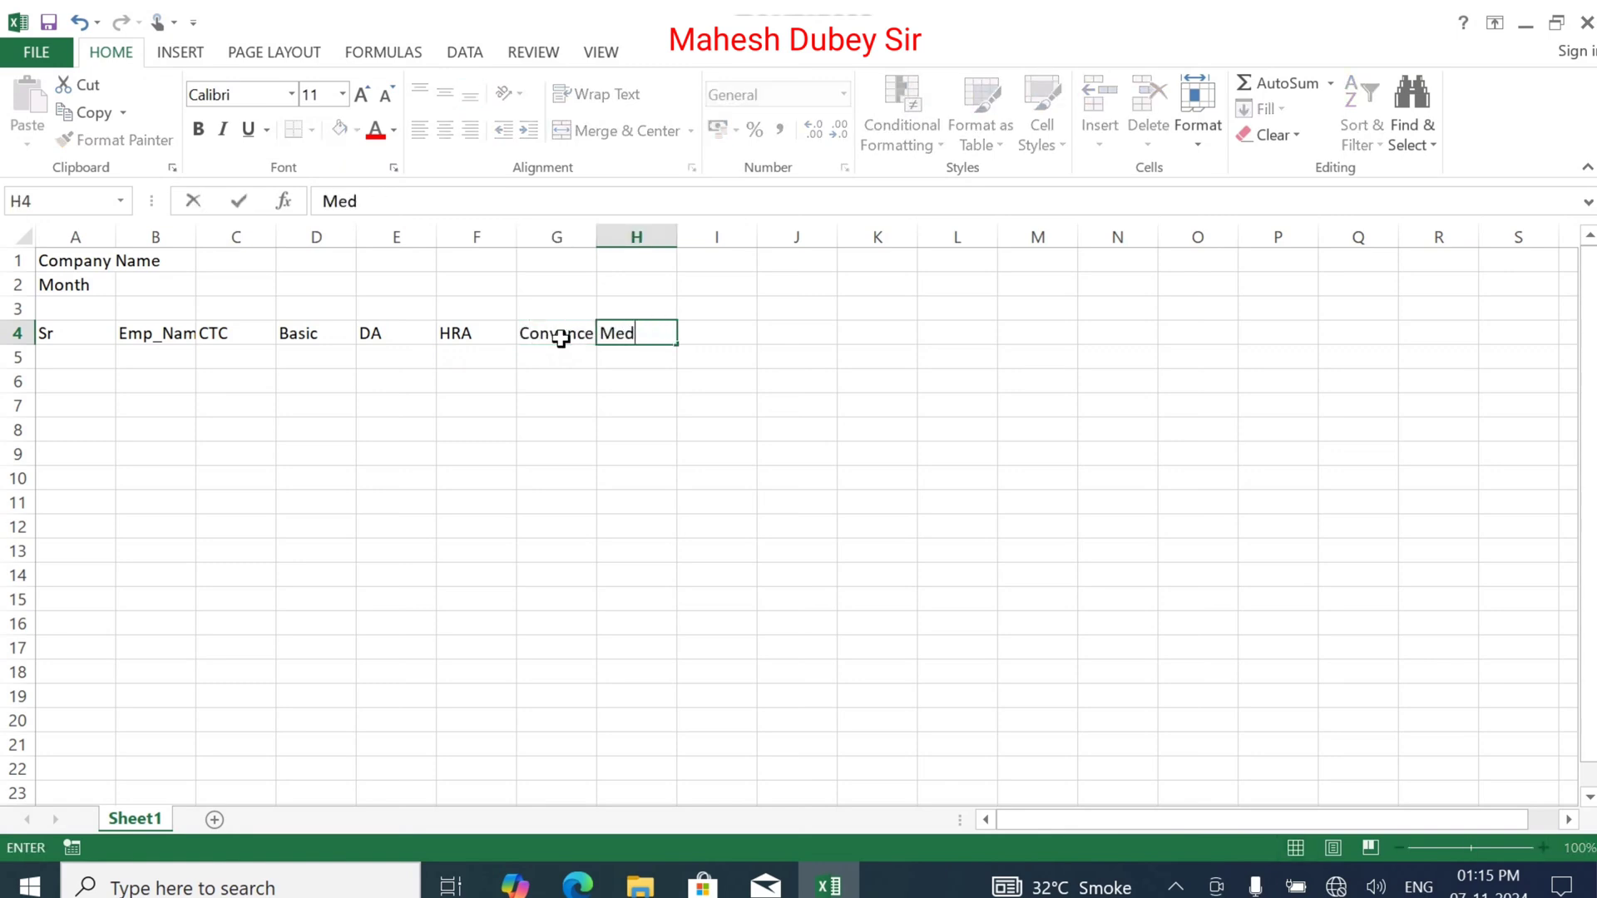
{"action": "type", "text": "ical"}
{"action": "key", "text": "Tab"}
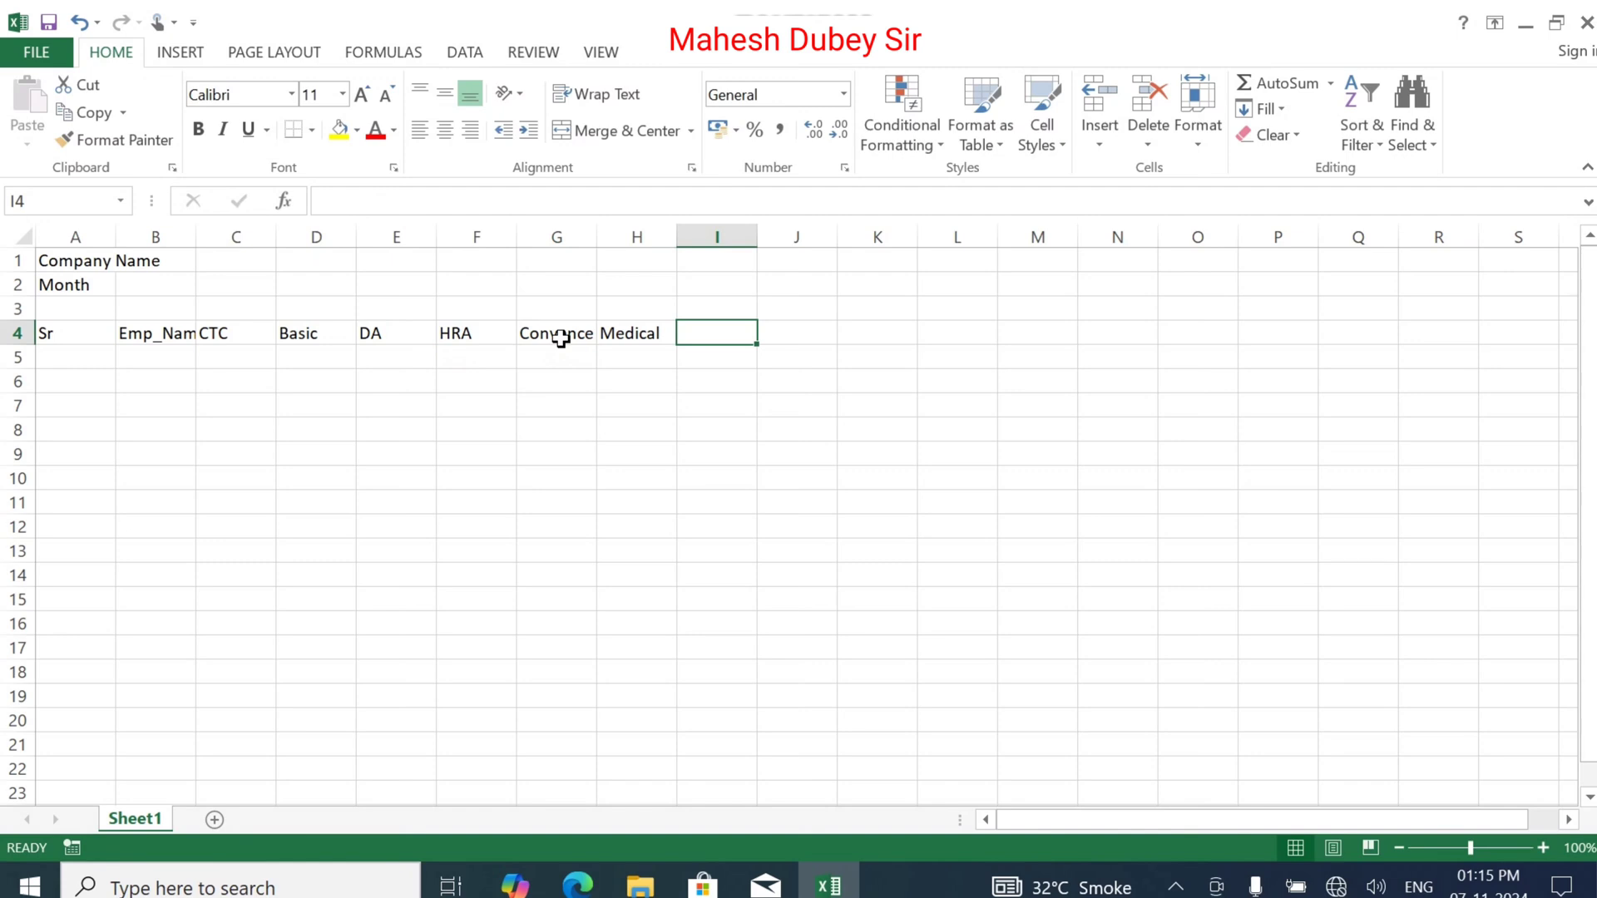
Enter the headings "Bonus" in cell I4 and "Total" in cell J4
{"action": "type", "text": "B"}
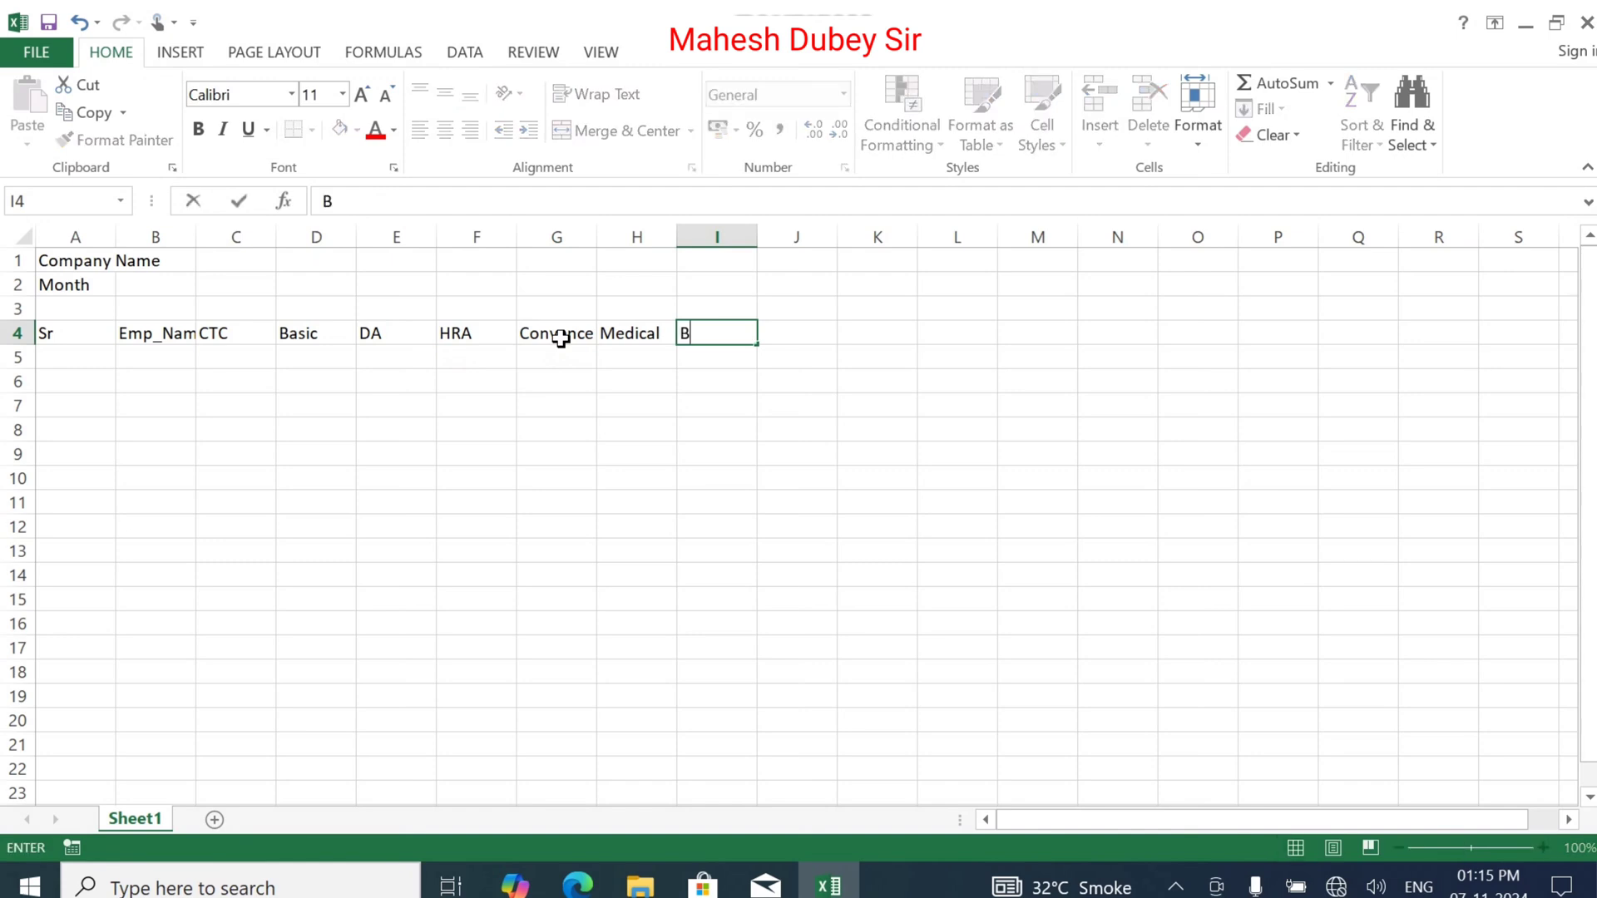
{"action": "type", "text": "onus"}
{"action": "key", "text": "Tab"}
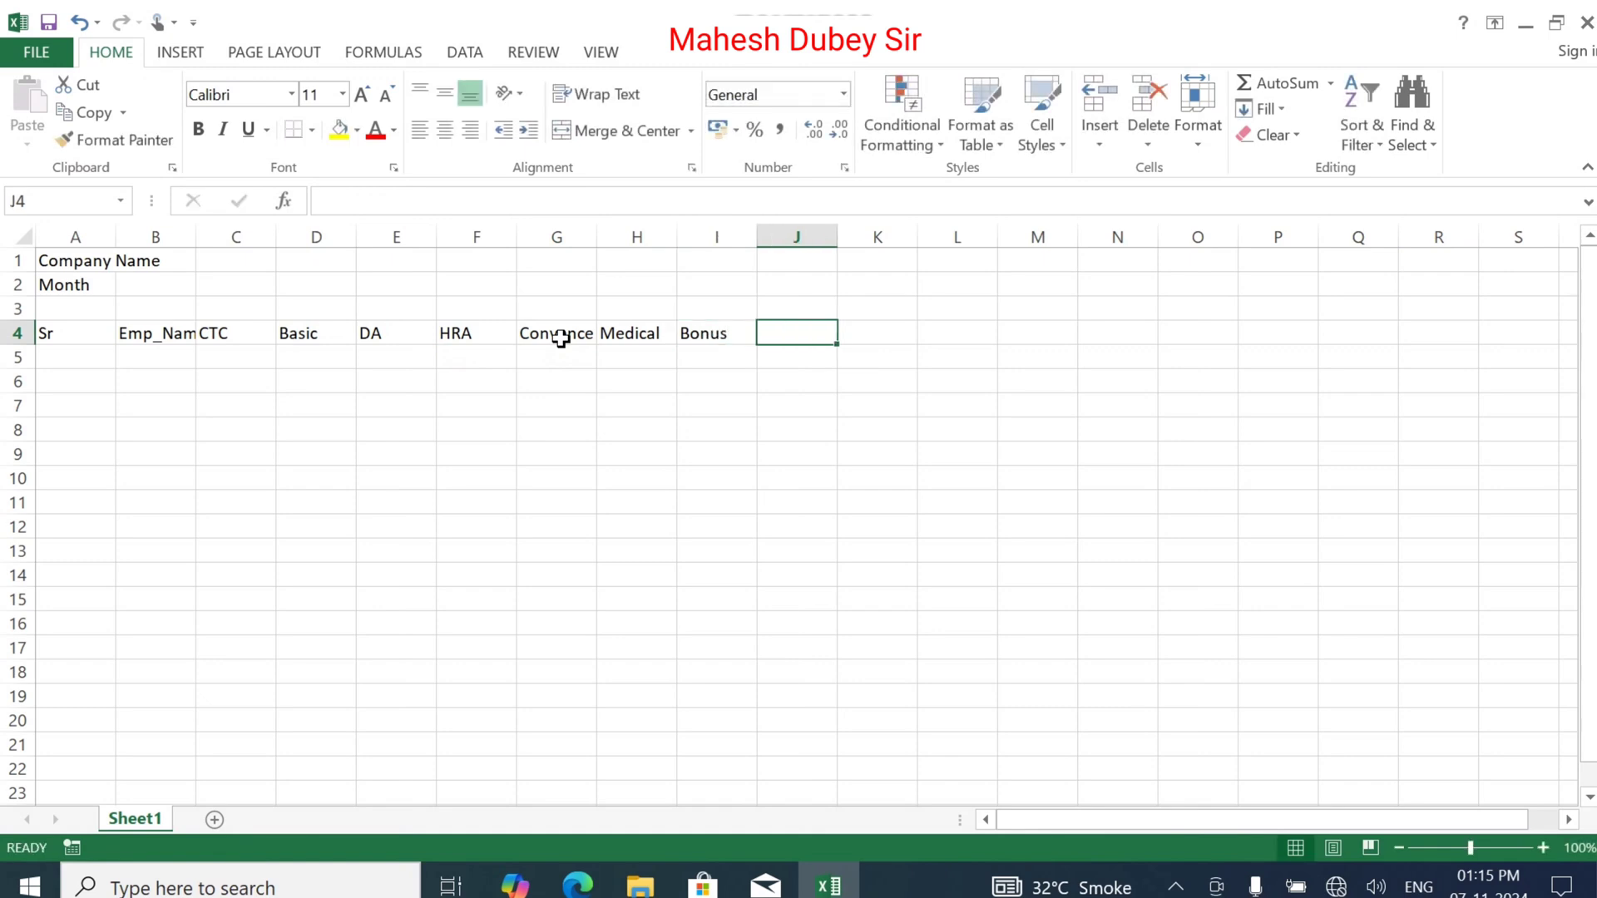
{"action": "type", "text": "Total"}
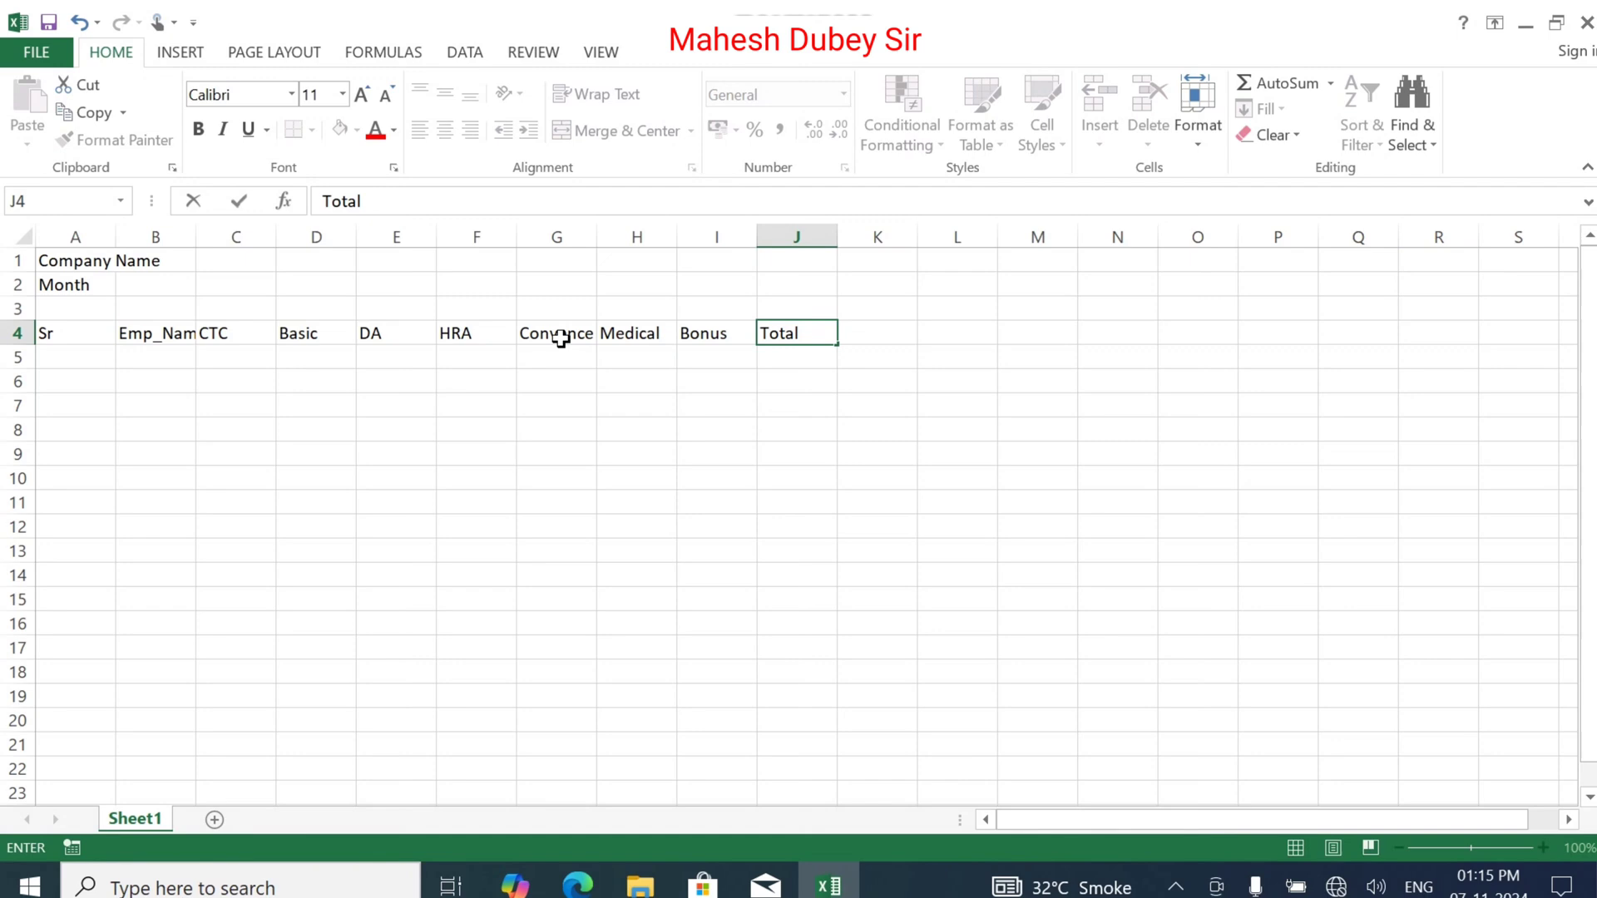
{"action": "key", "text": "Tab"}
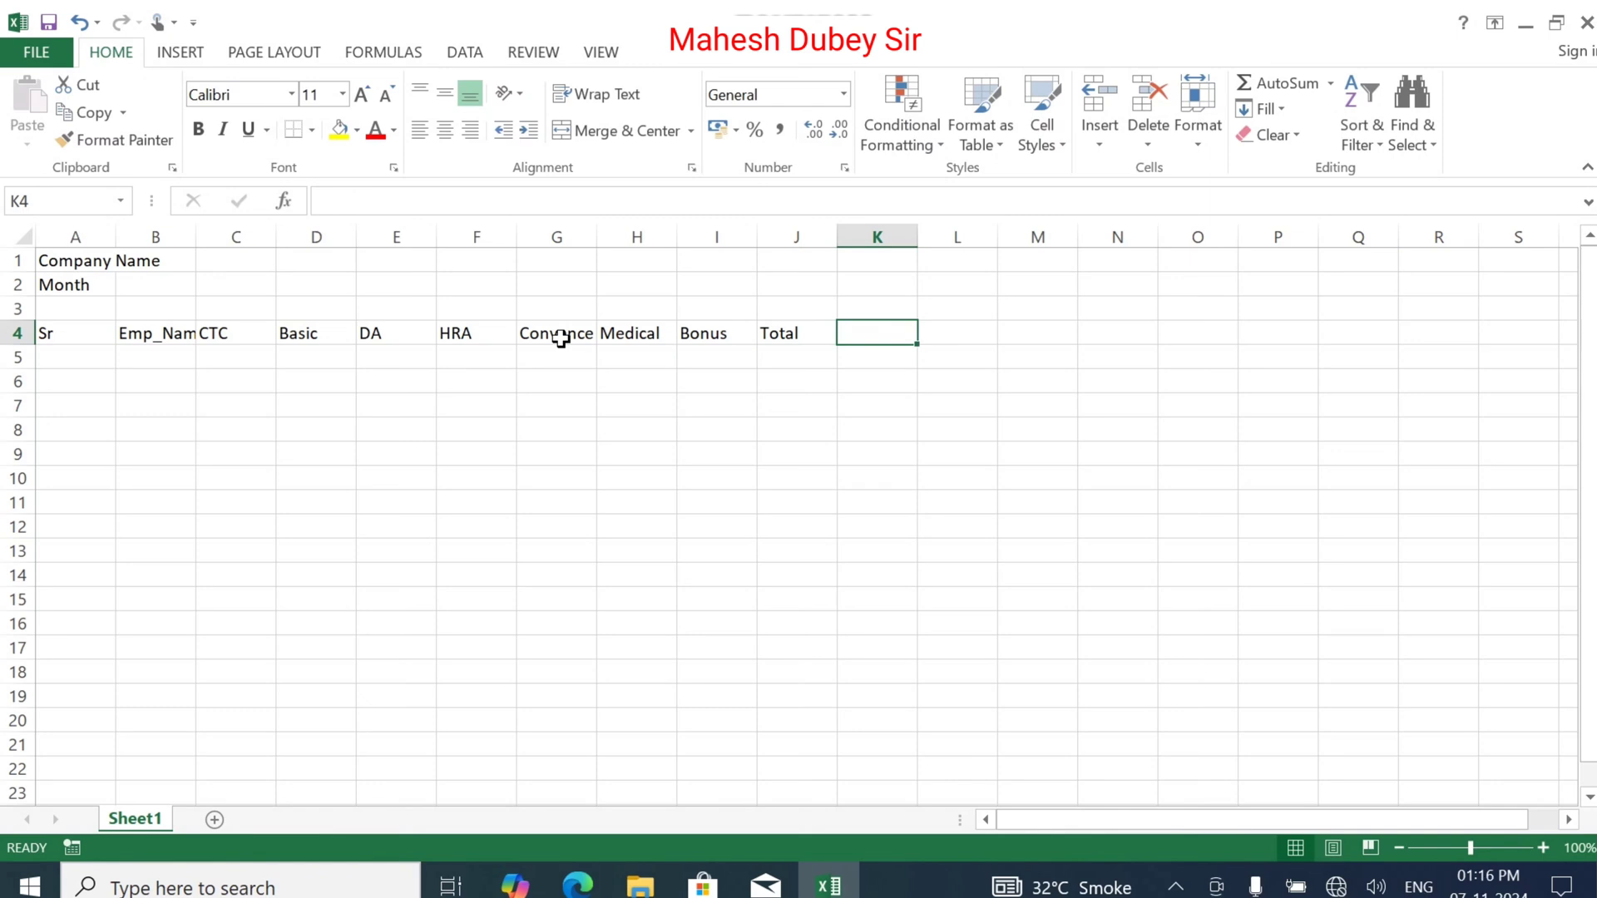
Enter the headings "Contibution" in cell K4 and "GST" in cell L4
{"action": "type", "text": "Co"}
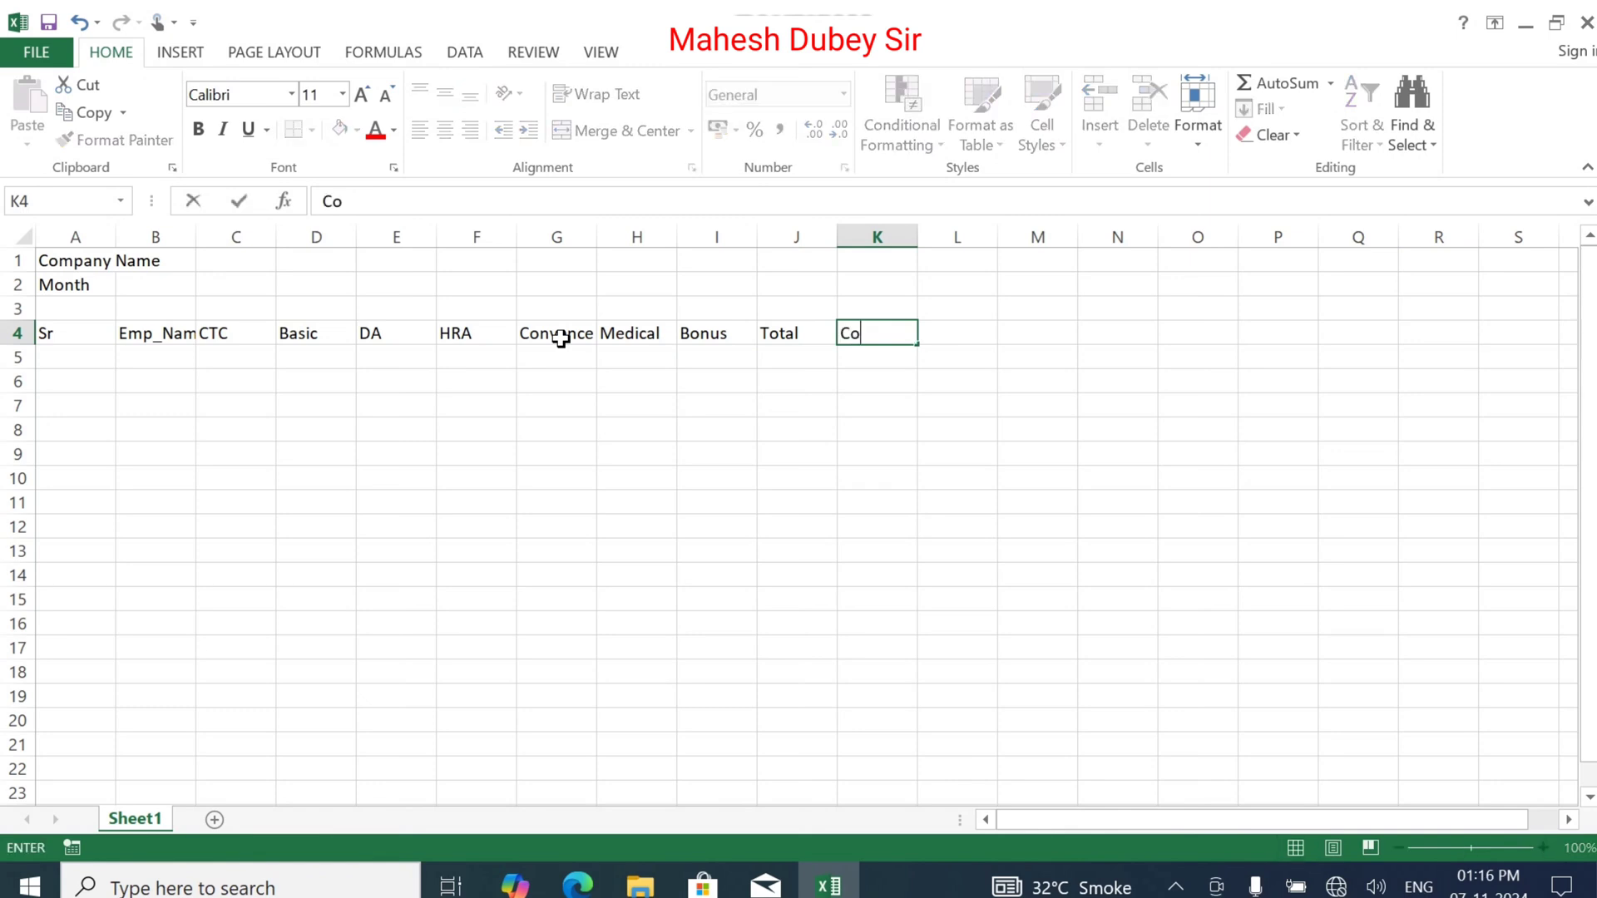
{"action": "type", "text": "ntibution"}
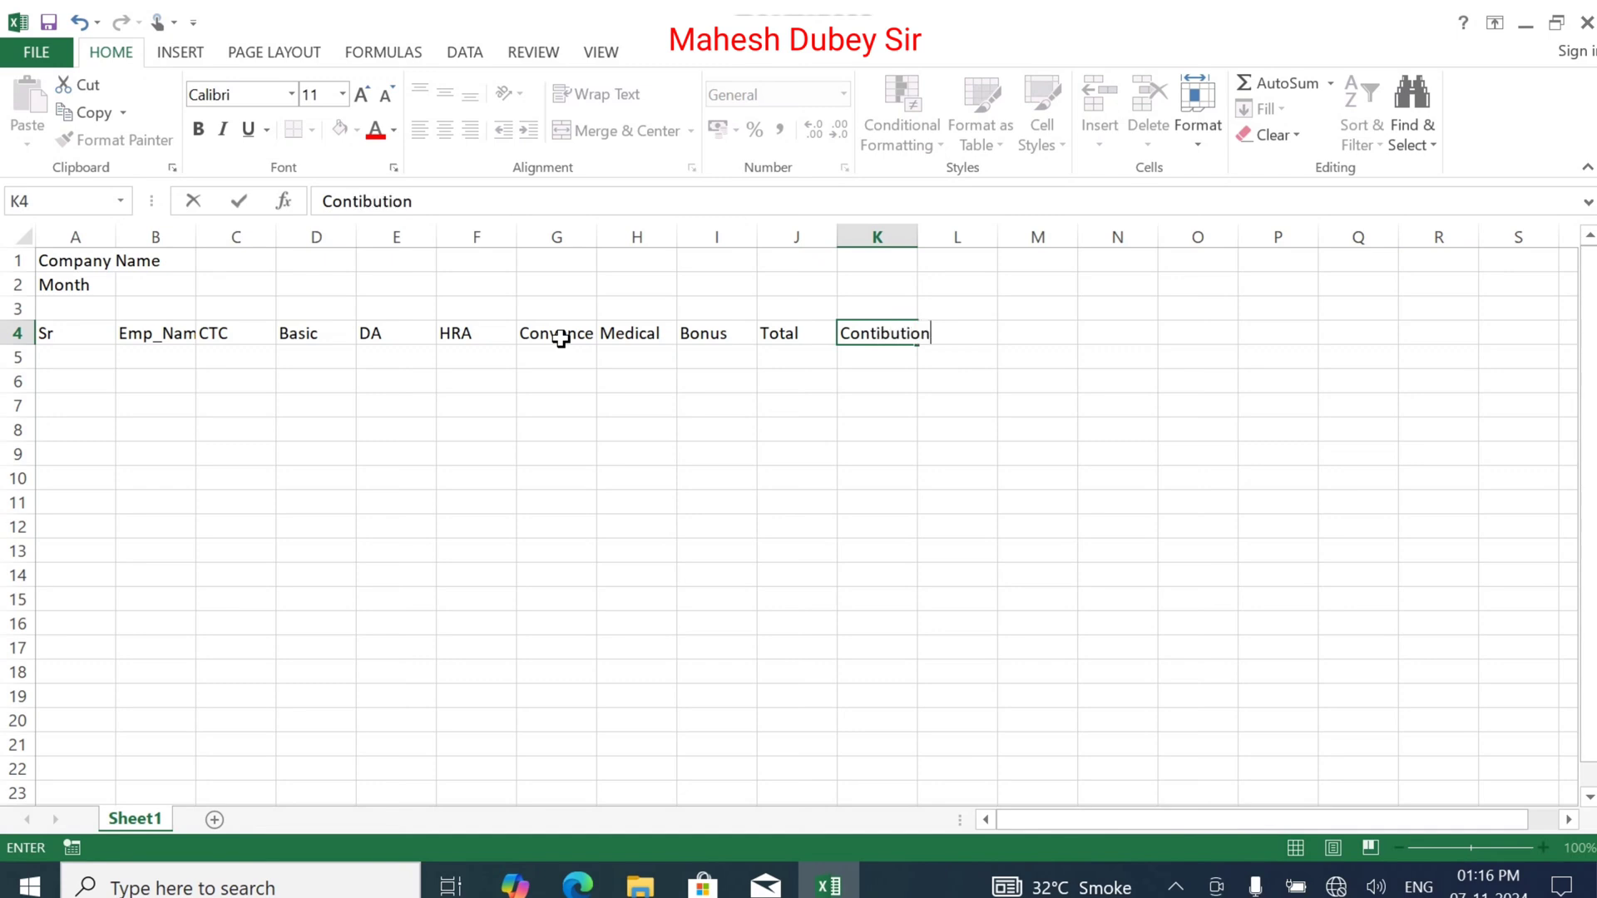
{"action": "key", "text": "ctrl+Return"}
{"action": "key", "text": "Tab"}
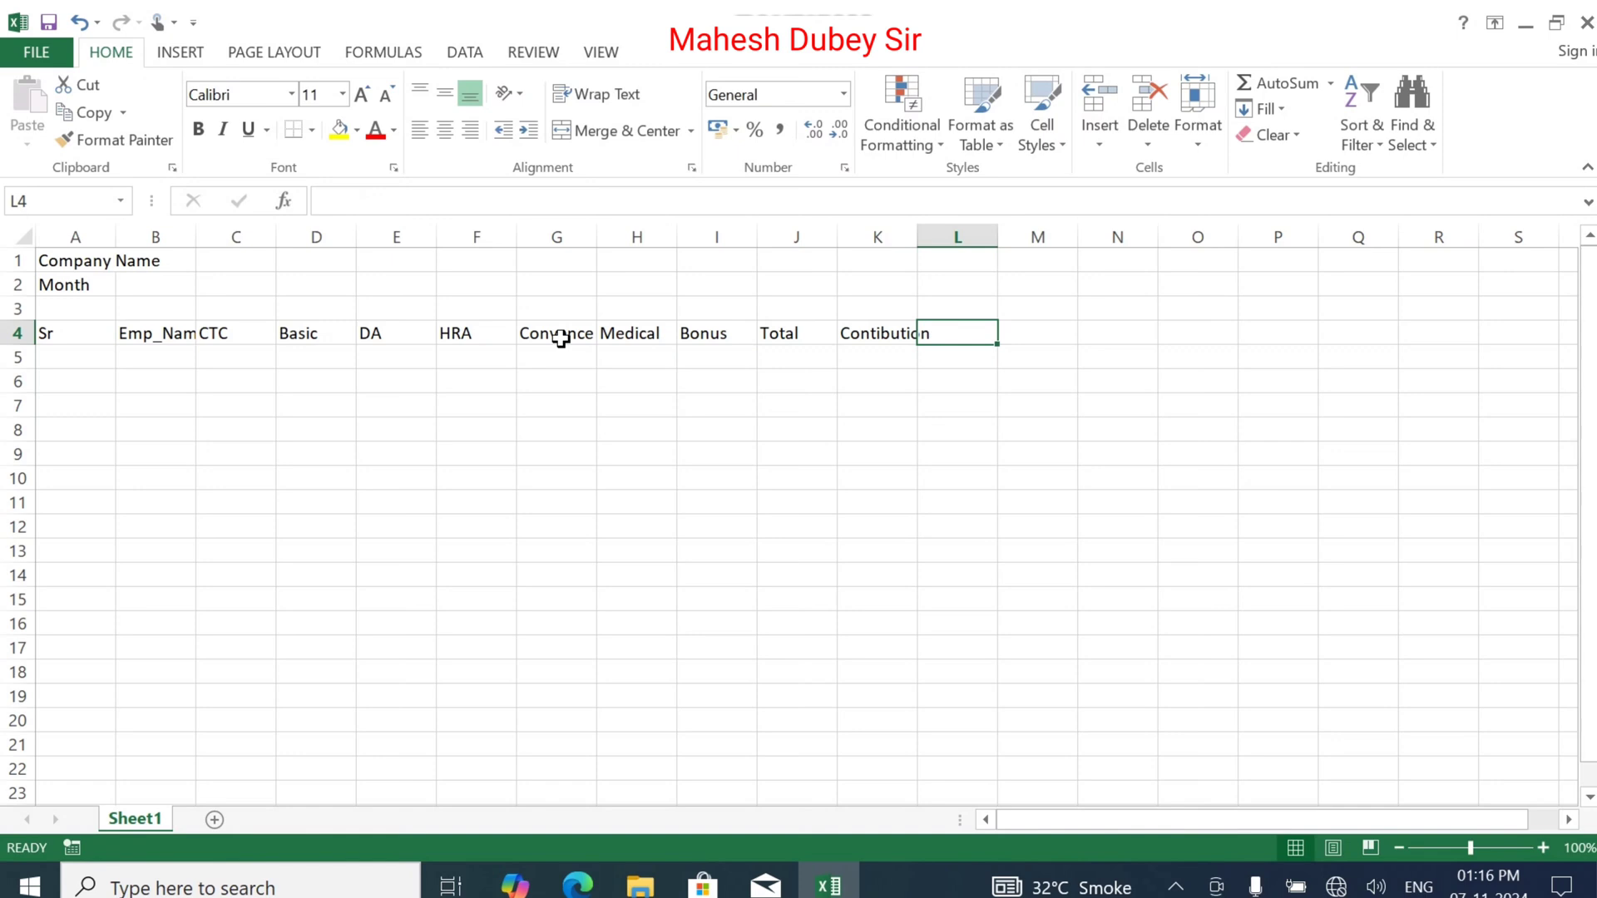
{"action": "type", "text": "GST"}
{"action": "key", "text": "Tab"}
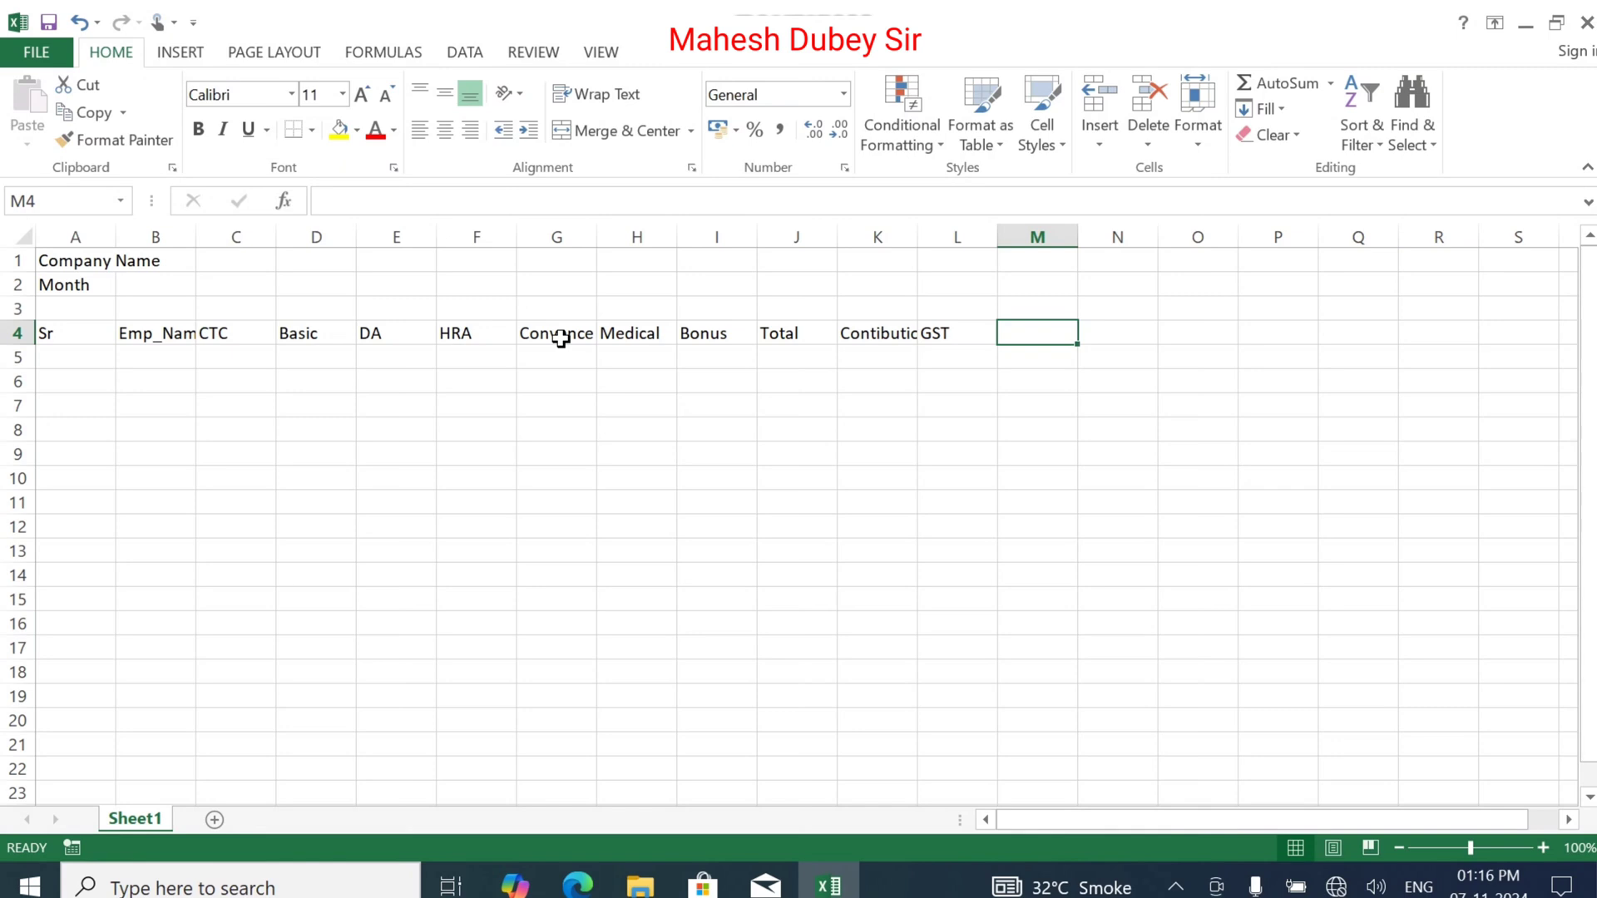
Enter the headings "Advance" in cell M4 and "Total" in cell N4
{"action": "type", "text": "Advance"}
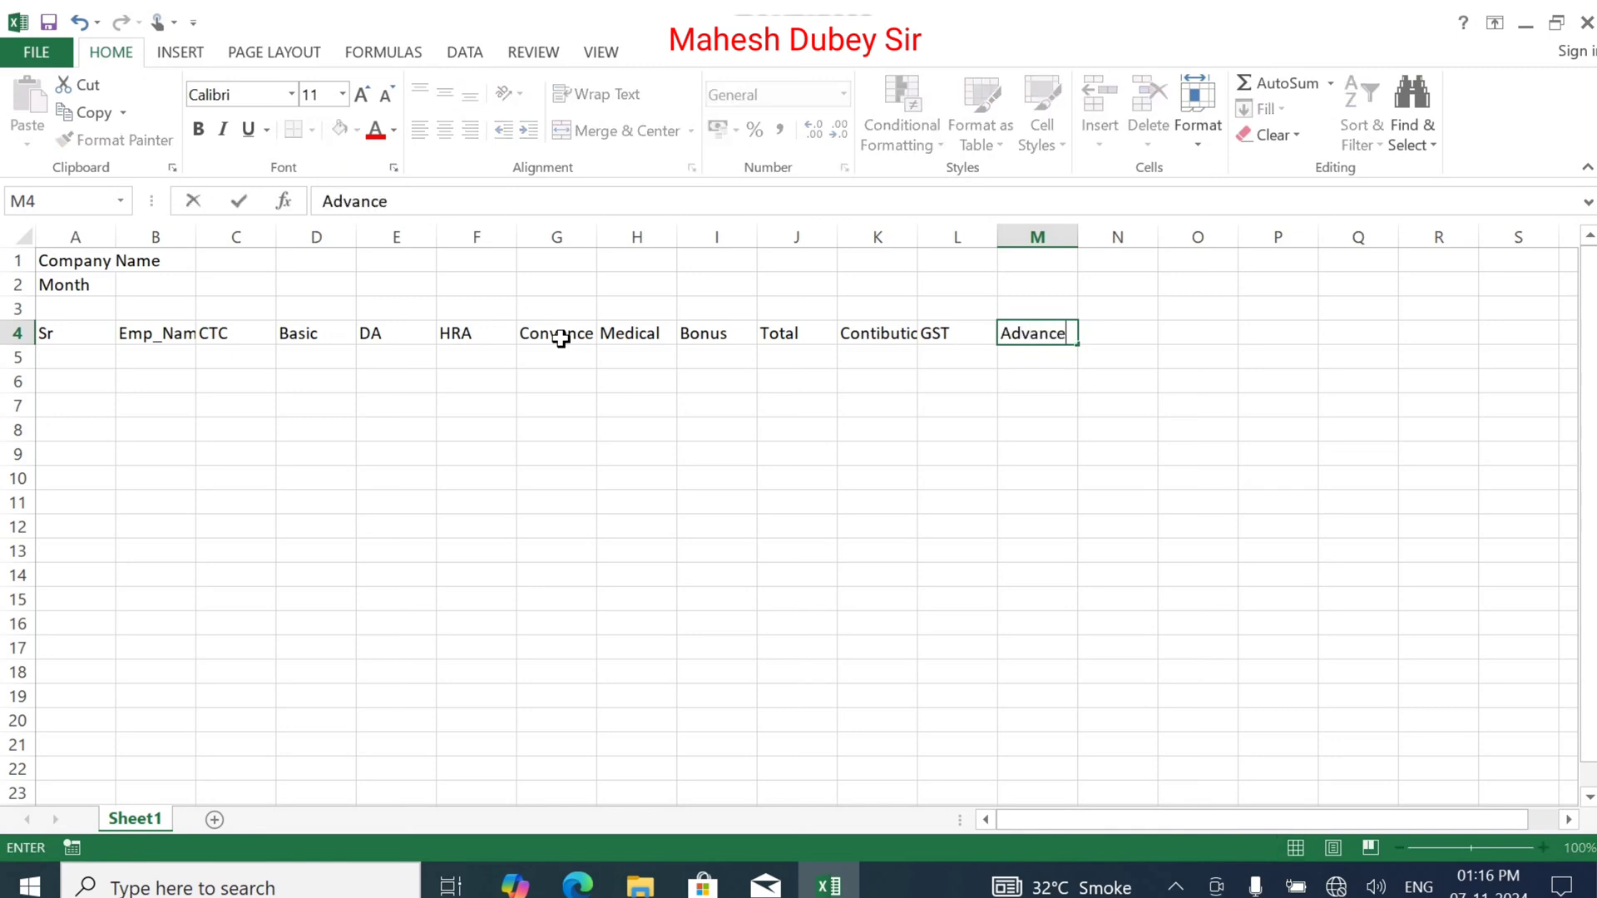
{"action": "key", "text": "ctrl+Return"}
{"action": "key", "text": "Tab"}
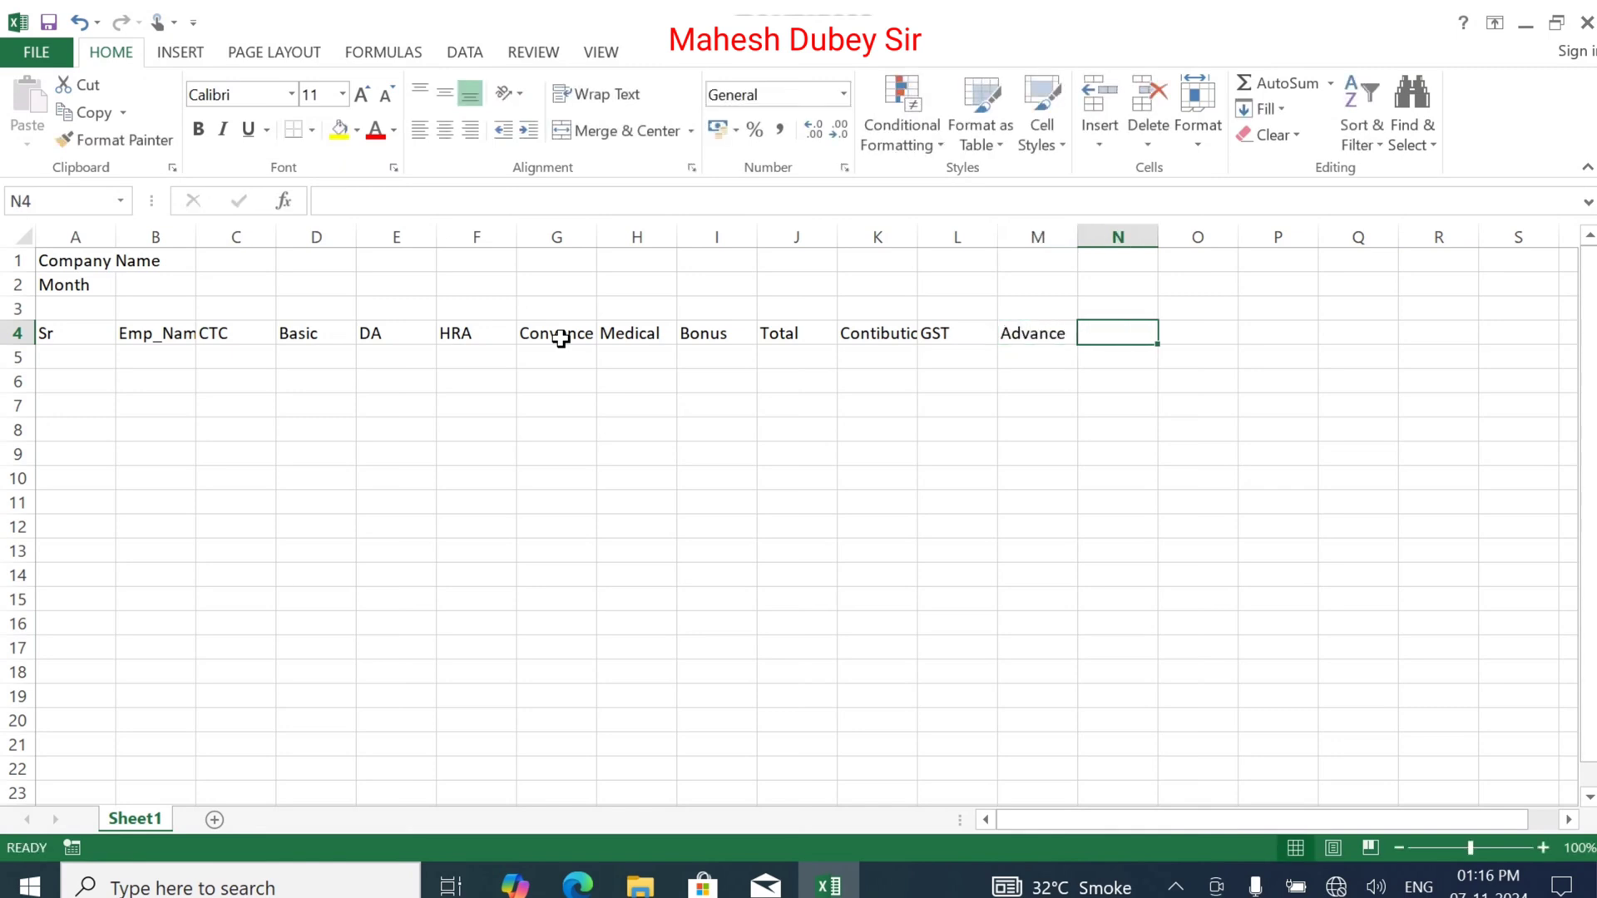
{"action": "type", "text": "Total"}
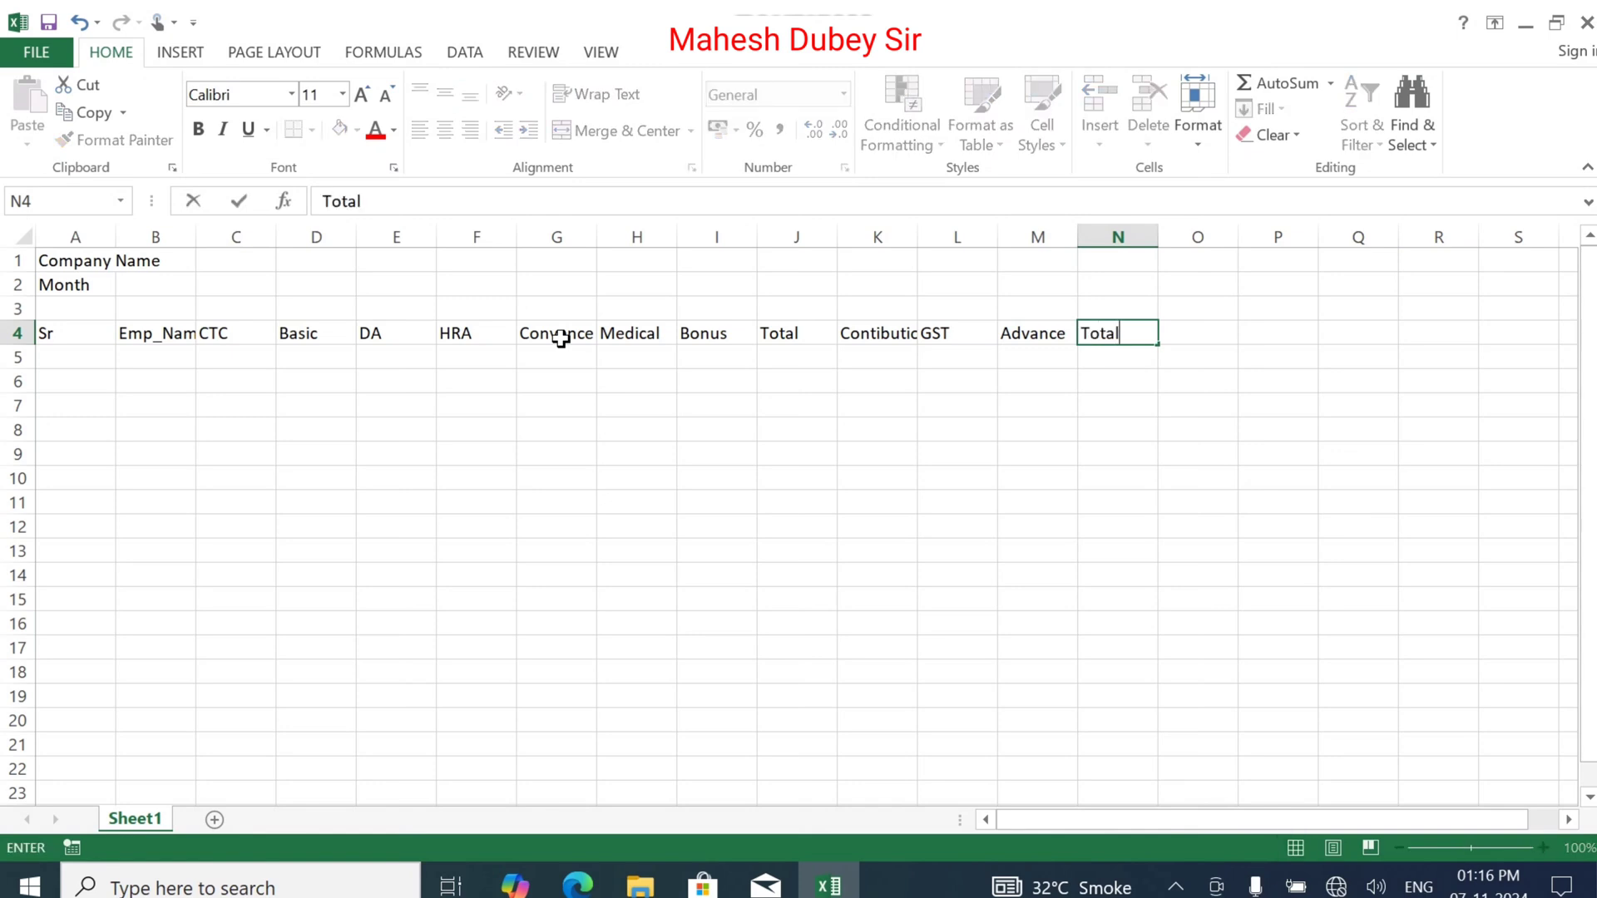
{"action": "key", "text": "Tab"}
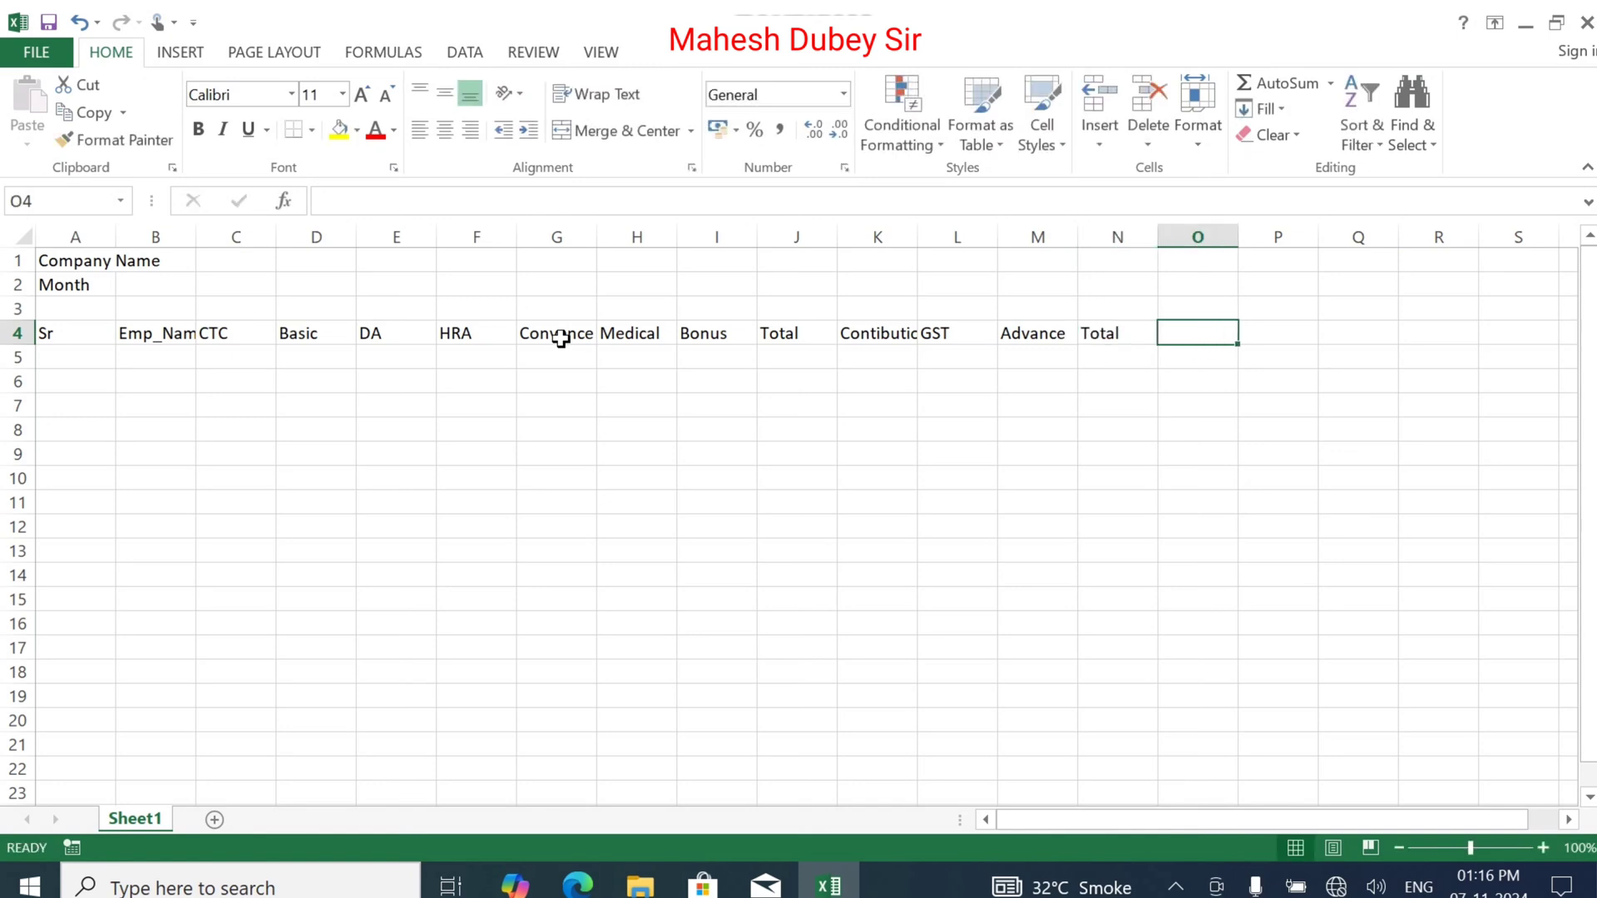
Enter the final column heading "Net Payble Salary" in cell O4
{"action": "type", "text": "Net P"}
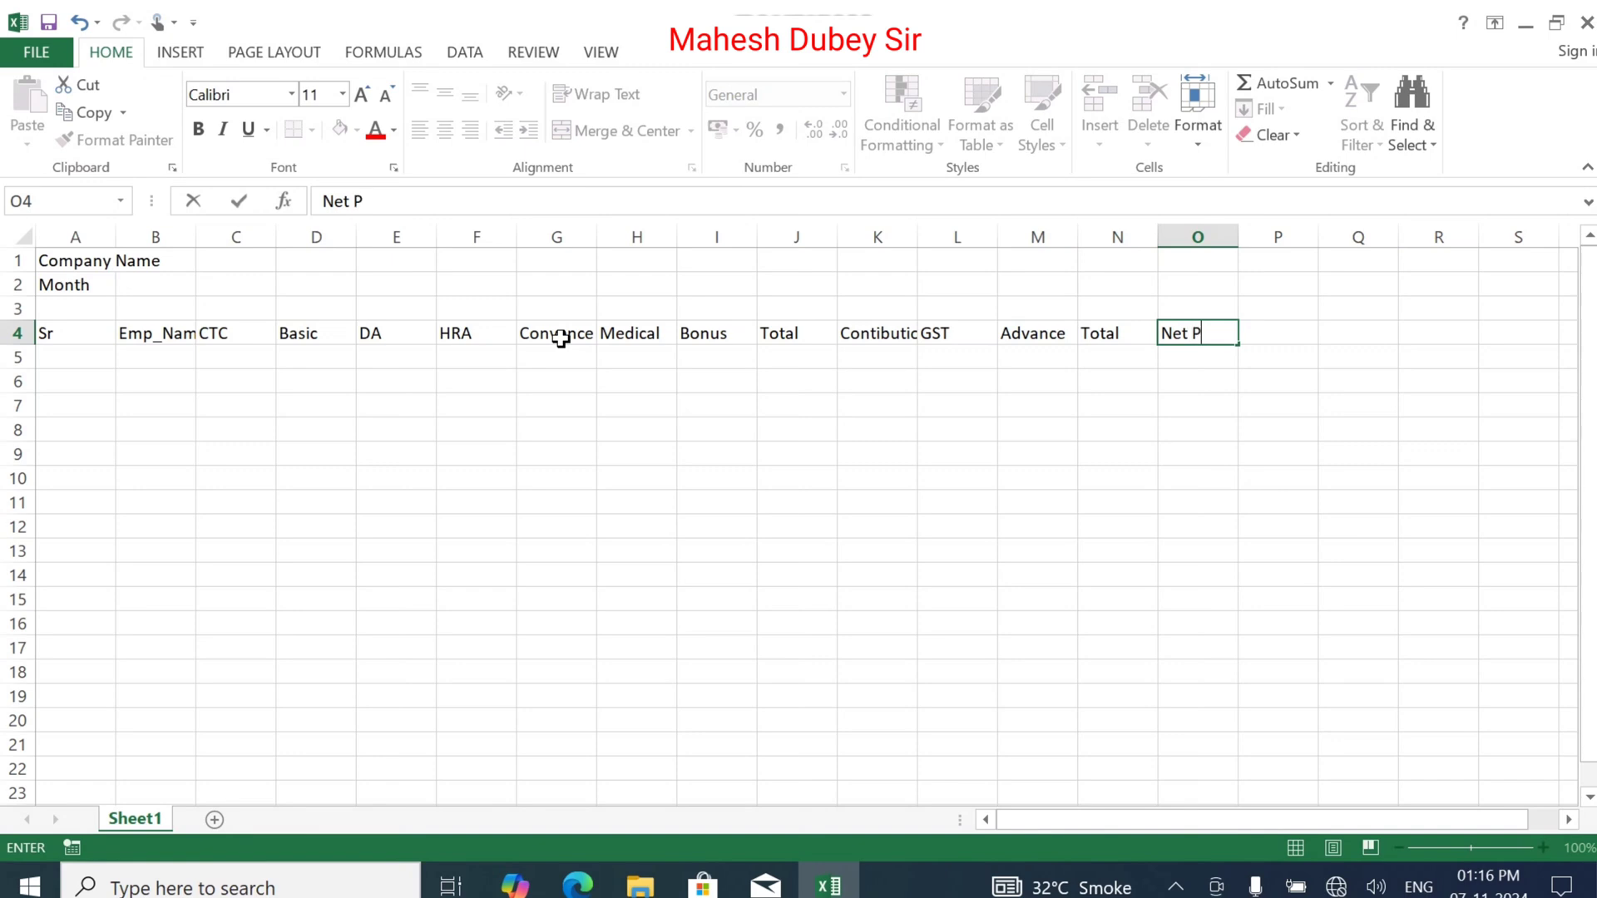
{"action": "type", "text": "ayble Sal"}
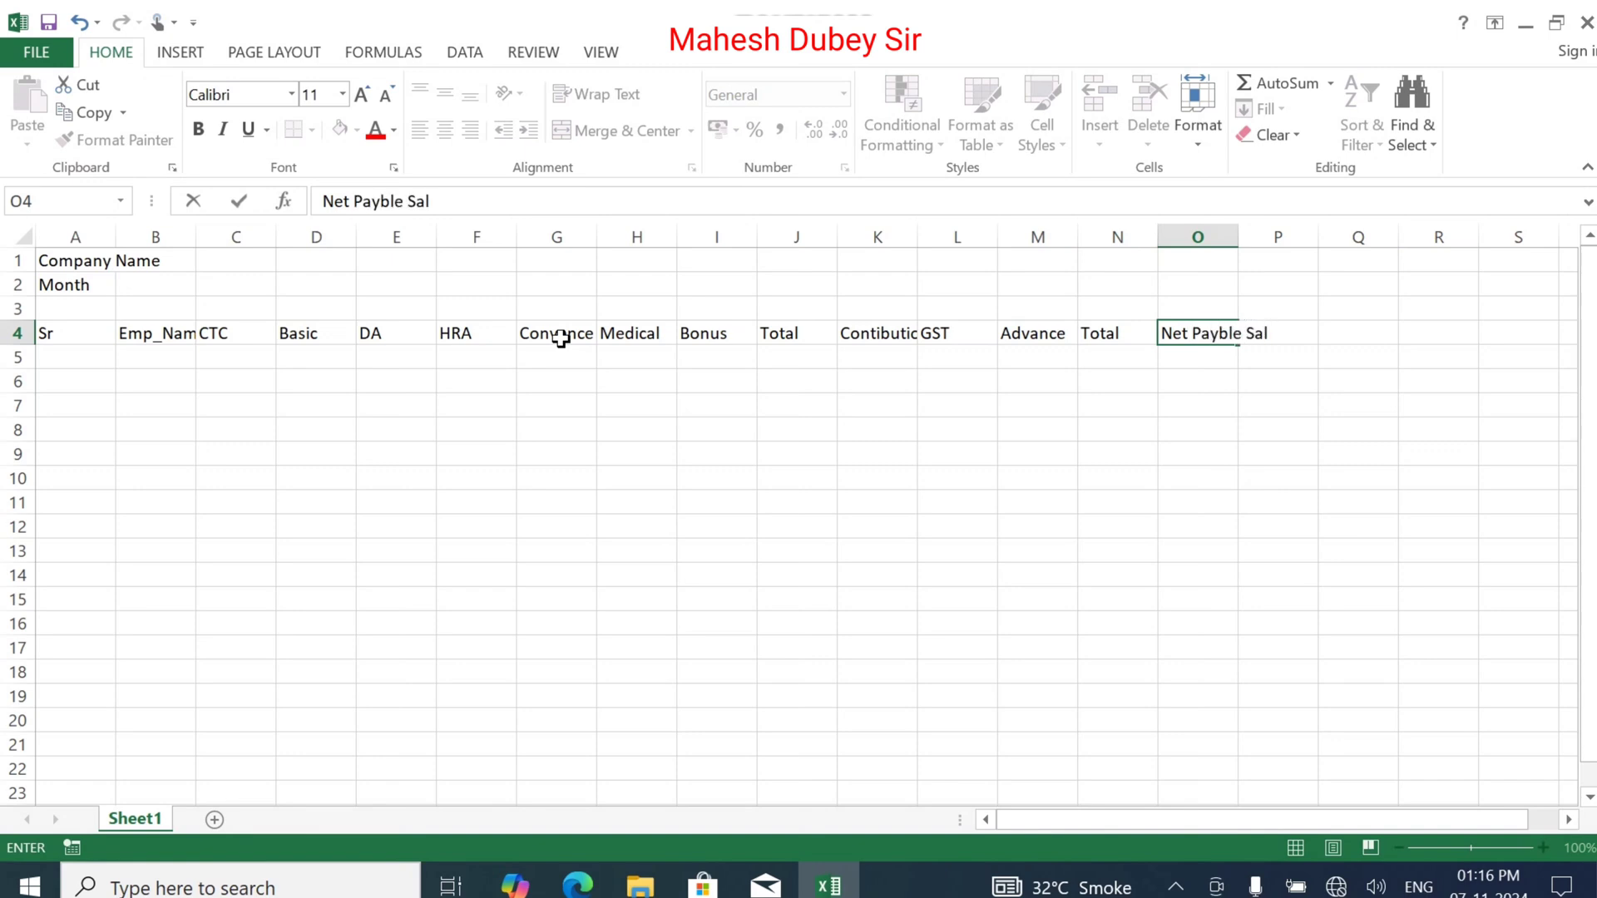
{"action": "type", "text": "ary"}
{"action": "left_click", "coordinate": [556, 358]}
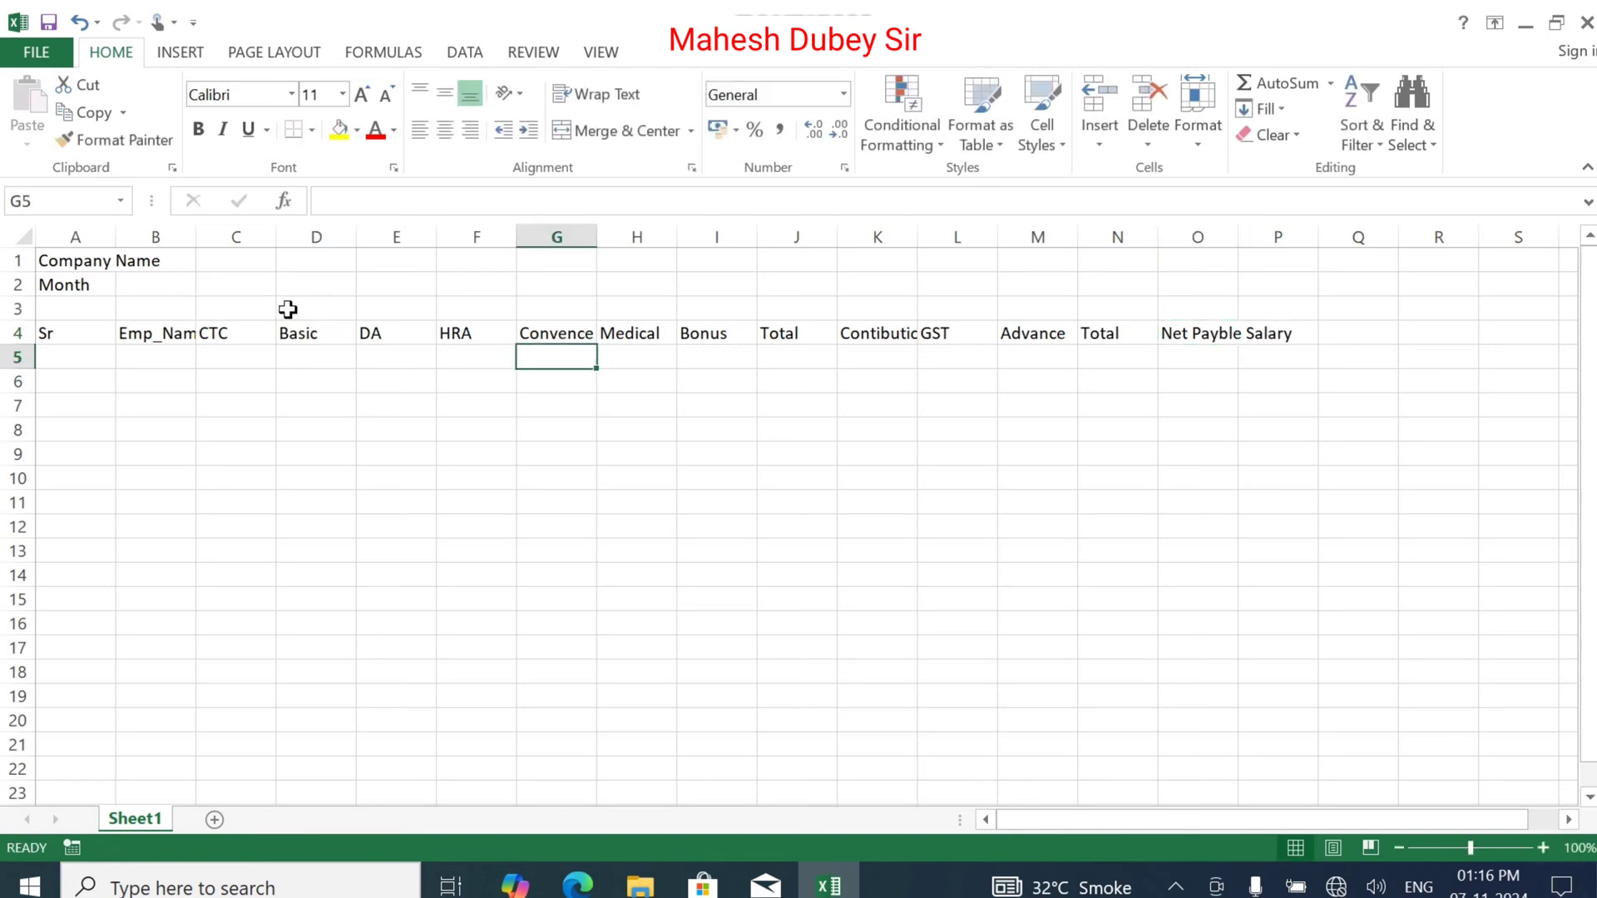
Enter the group heading "Total Gross Salary" in cell C3 above the CTC column
{"action": "left_click", "coordinate": [259, 308]}
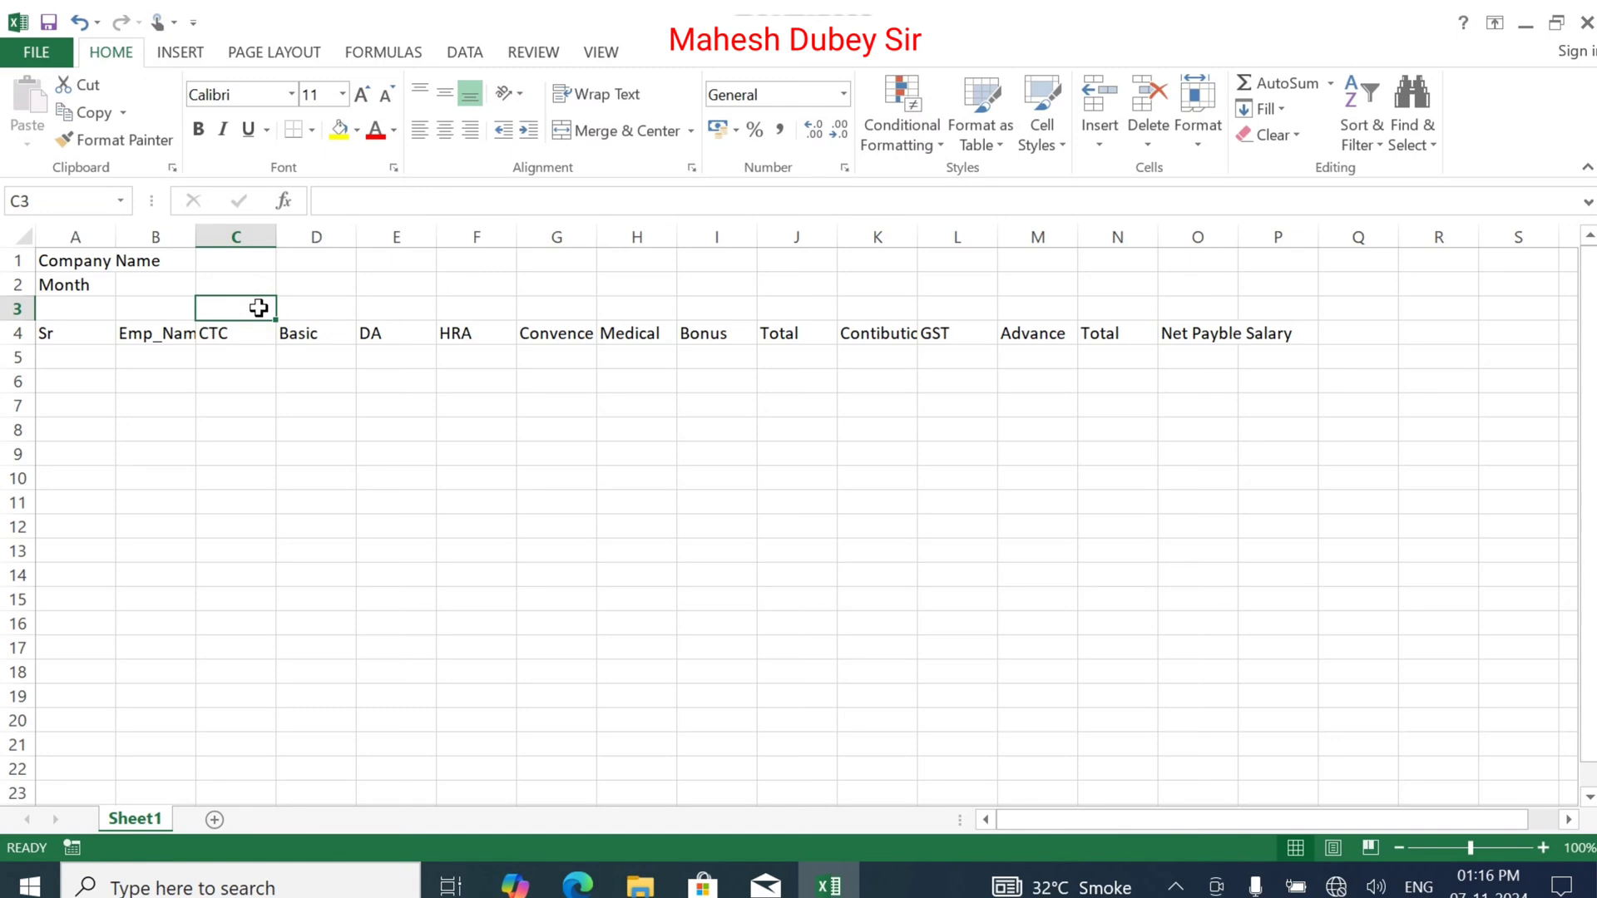
{"action": "type", "text": "Total"}
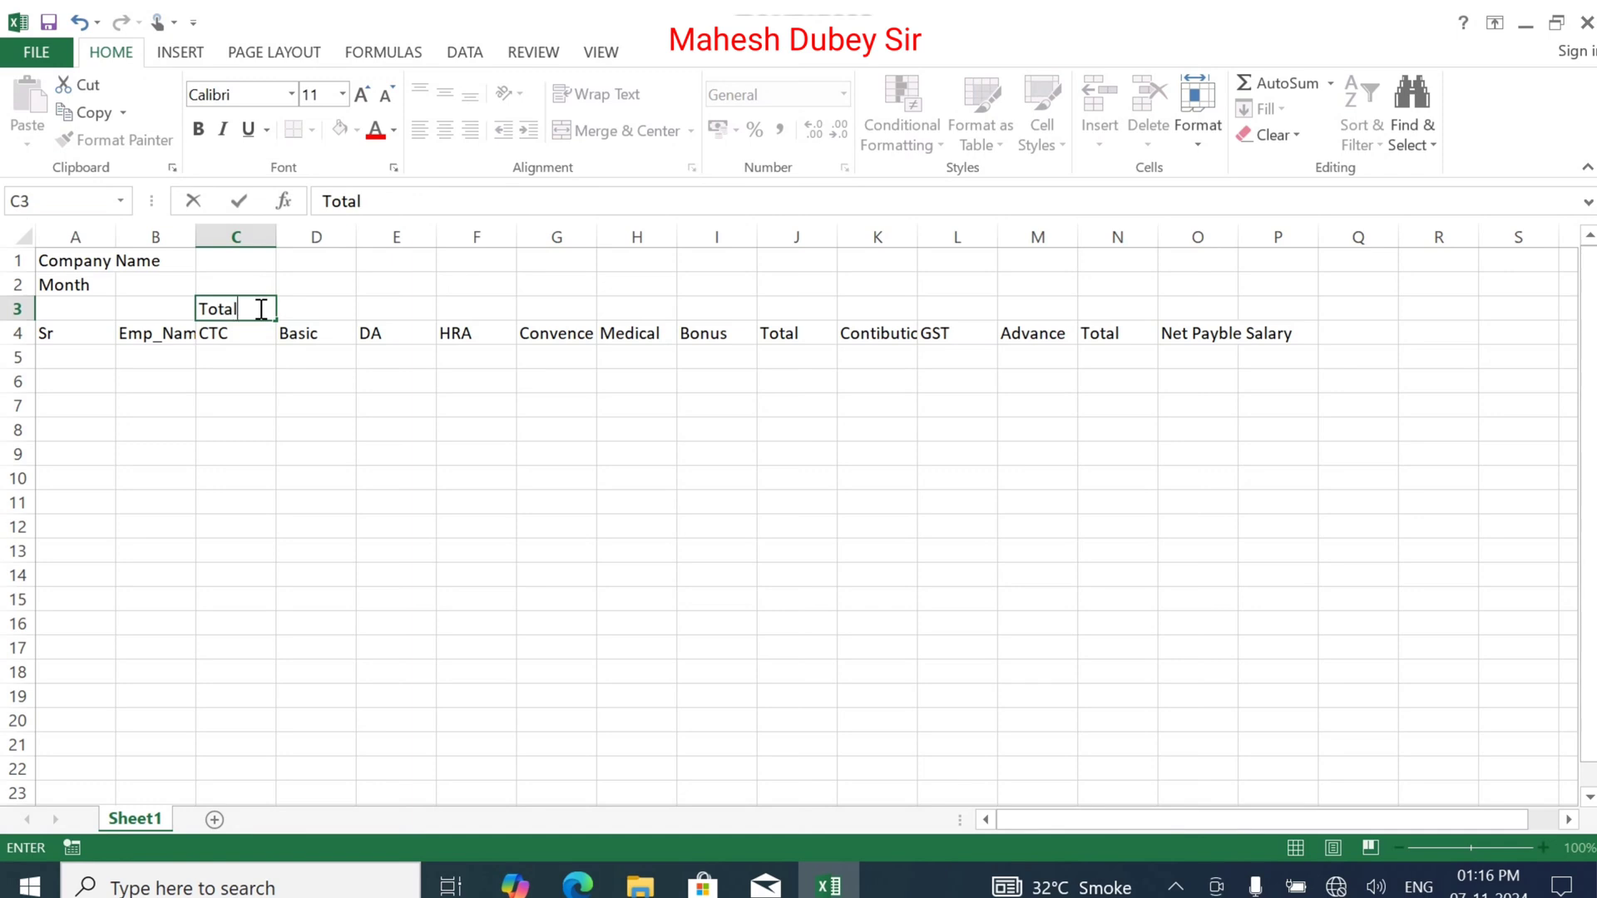
{"action": "type", "text": " Gross Salary"}
{"action": "key", "text": "Tab"}
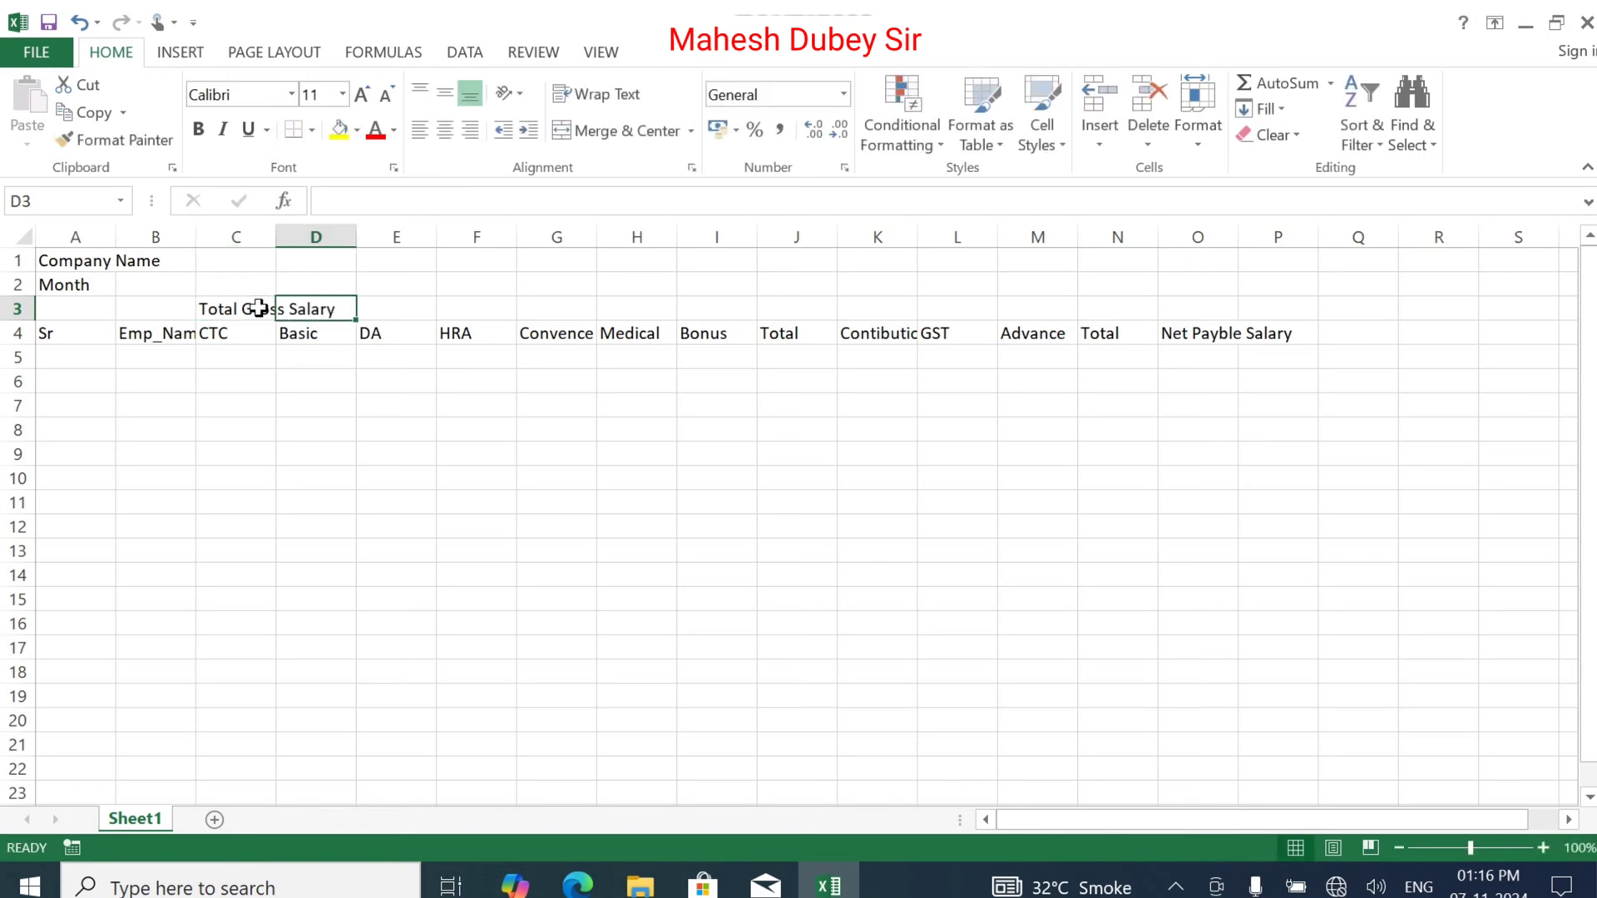
Enter the group heading "Total Deduction" in cell K3 above the contribution column
{"action": "key", "text": "Right"}
{"action": "key", "text": "Right"}
{"action": "key", "text": "Right"}
{"action": "key", "text": "Right"}
{"action": "key", "text": "Right"}
{"action": "key", "text": "Right"}
{"action": "key", "text": "Right"}
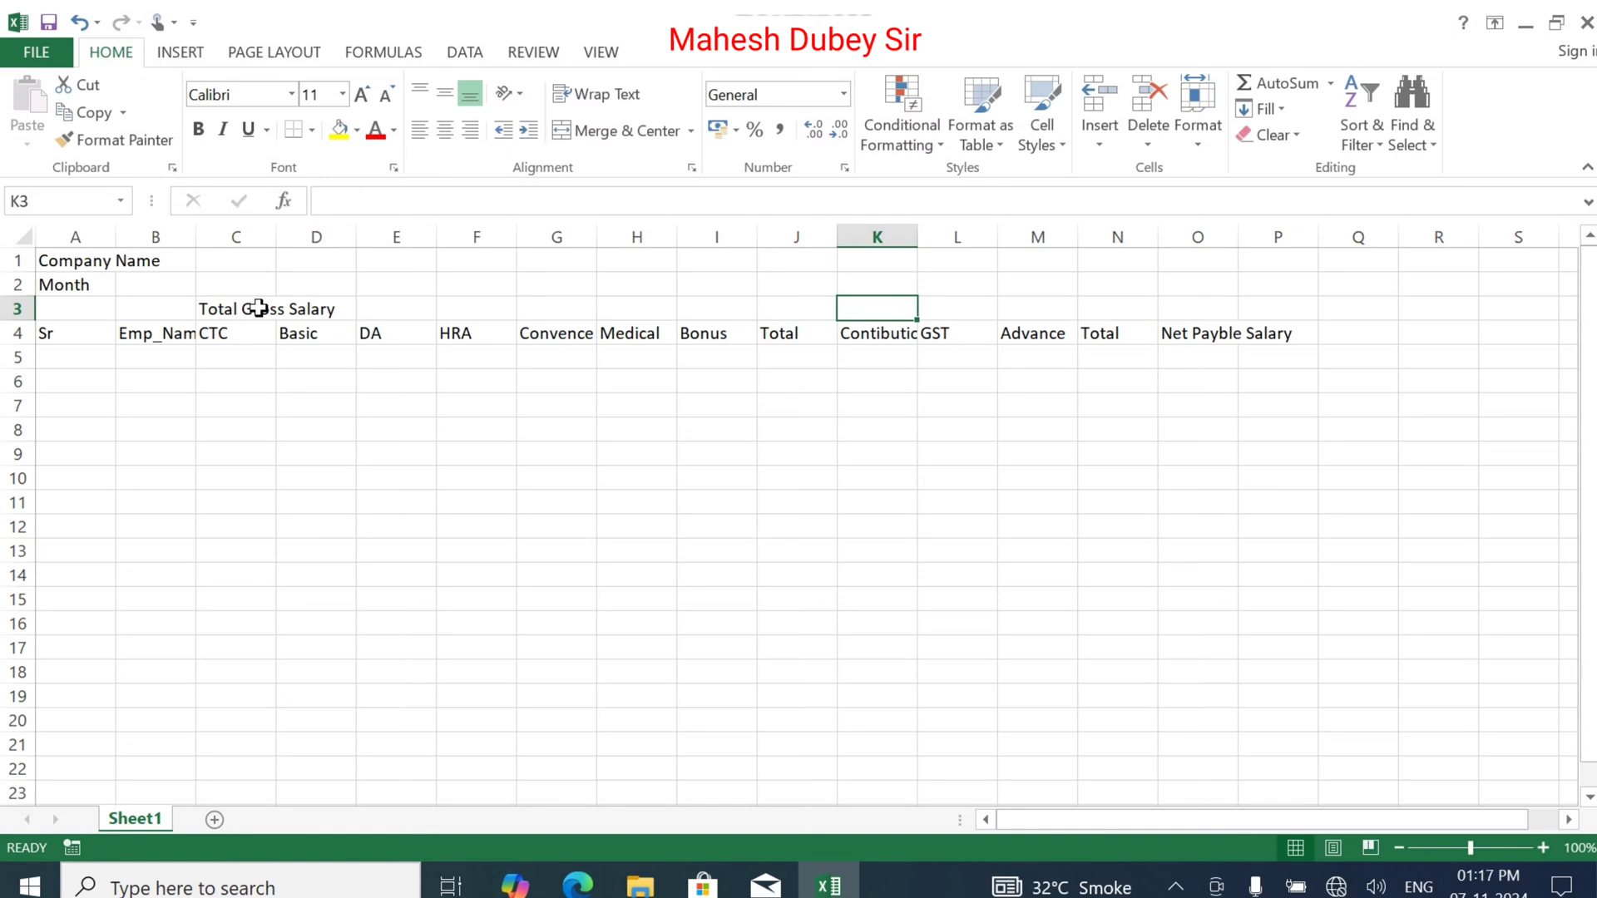
{"action": "type", "text": "To"}
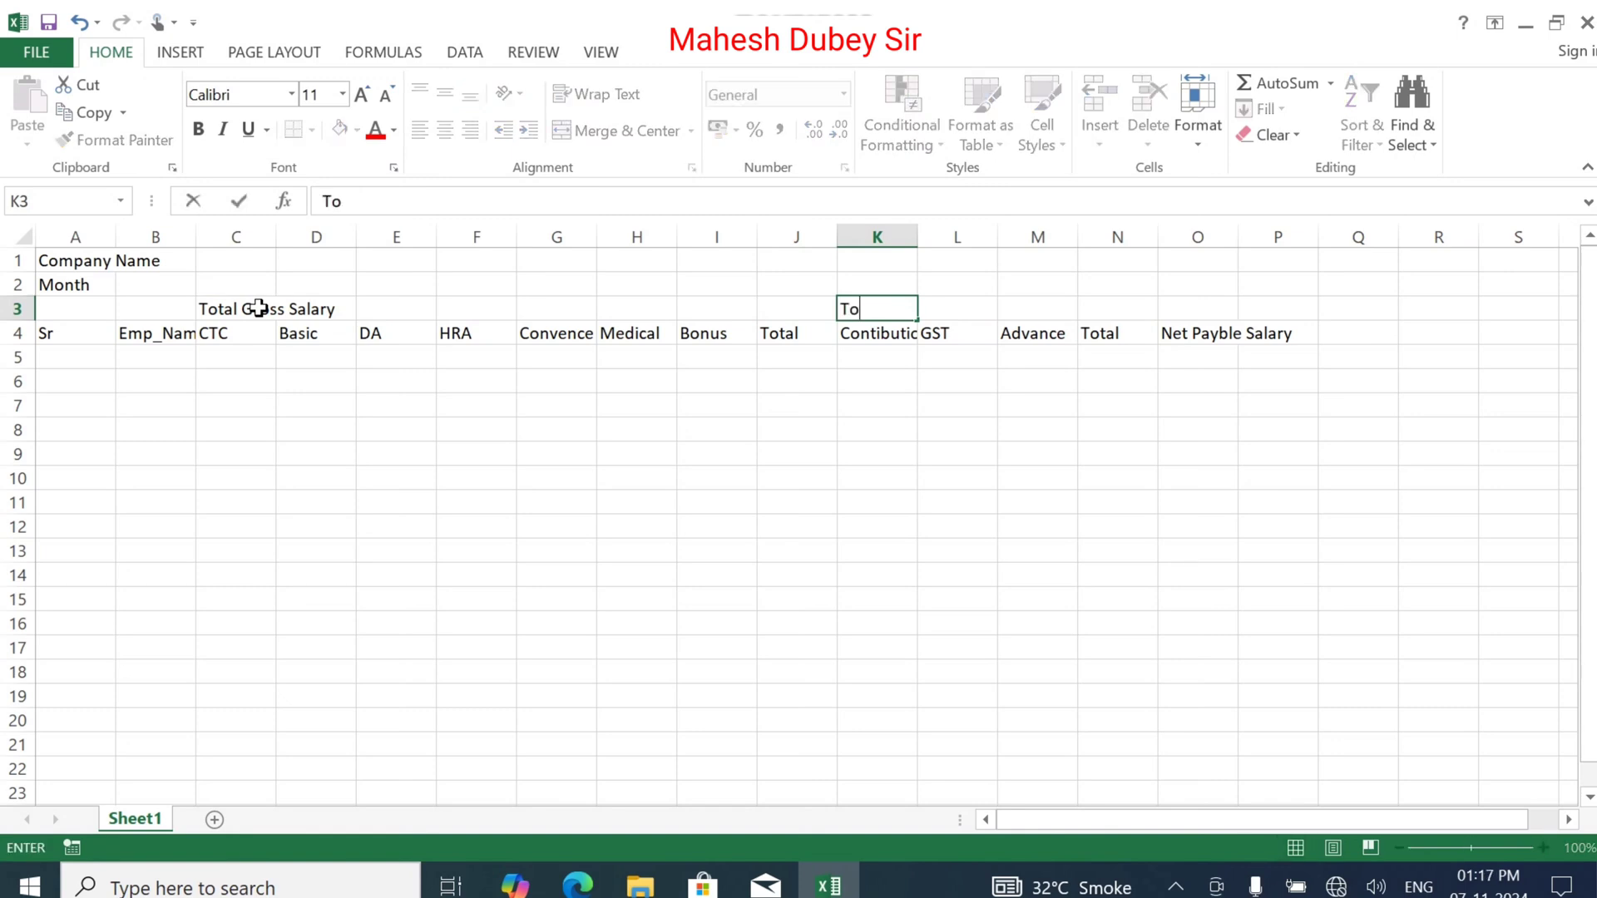
{"action": "type", "text": "tal Deduction"}
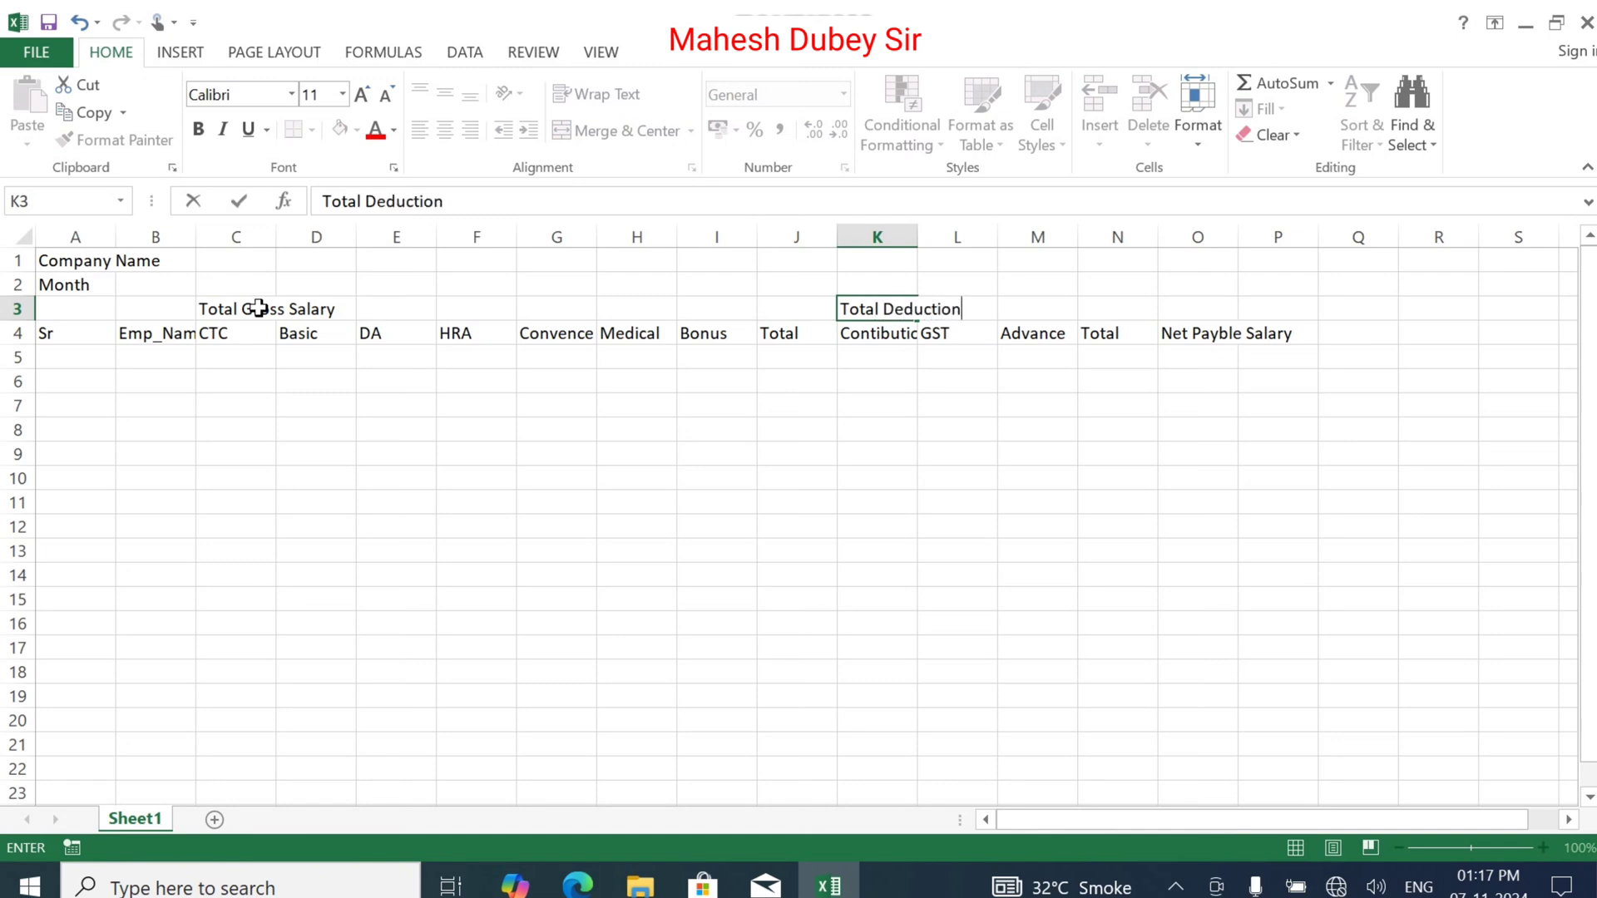
{"action": "left_click", "coordinate": [241, 332]}
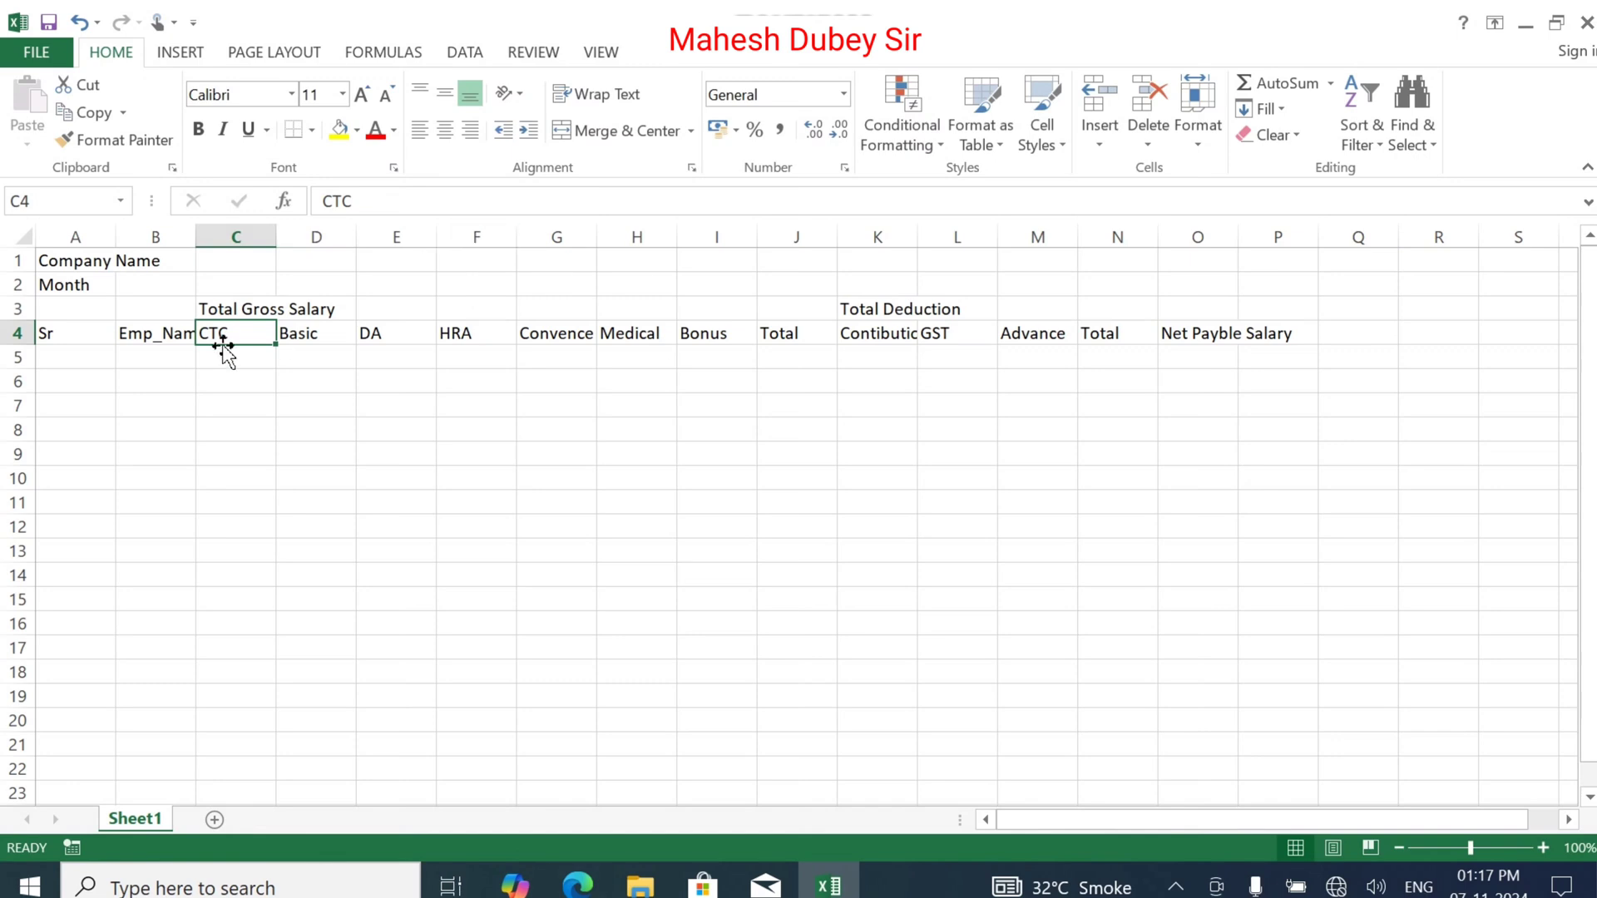
Try merging and centring the Total Gross Salary heading across C3:J3
{"action": "left_click_drag", "start_coordinate": [221, 310], "coordinate": [782, 299]}
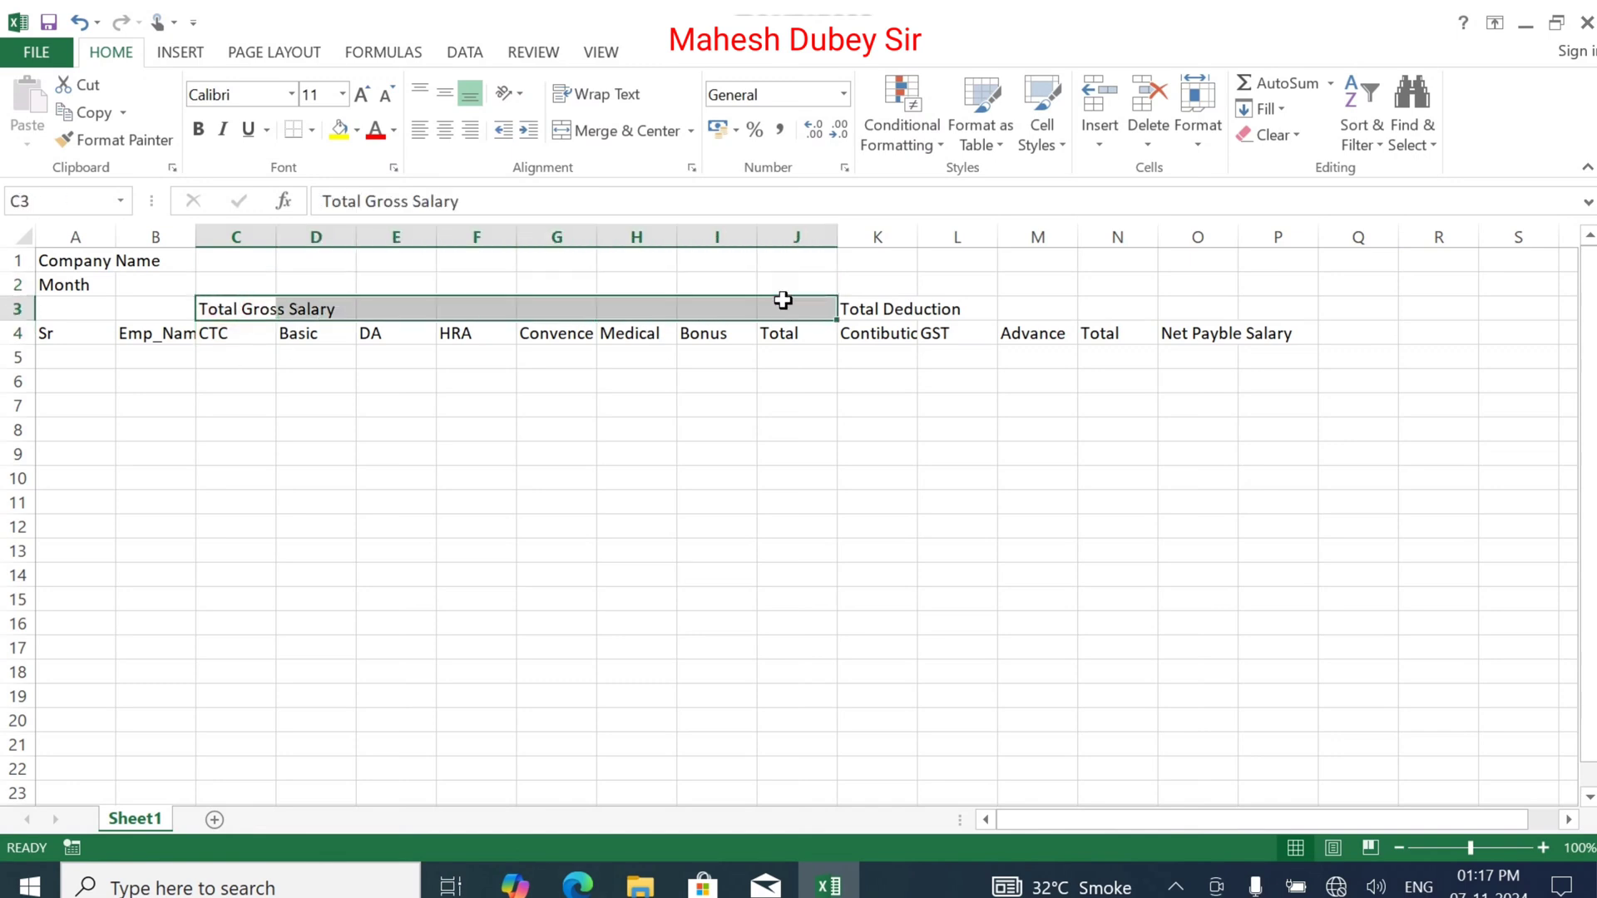
{"action": "left_click", "coordinate": [593, 131]}
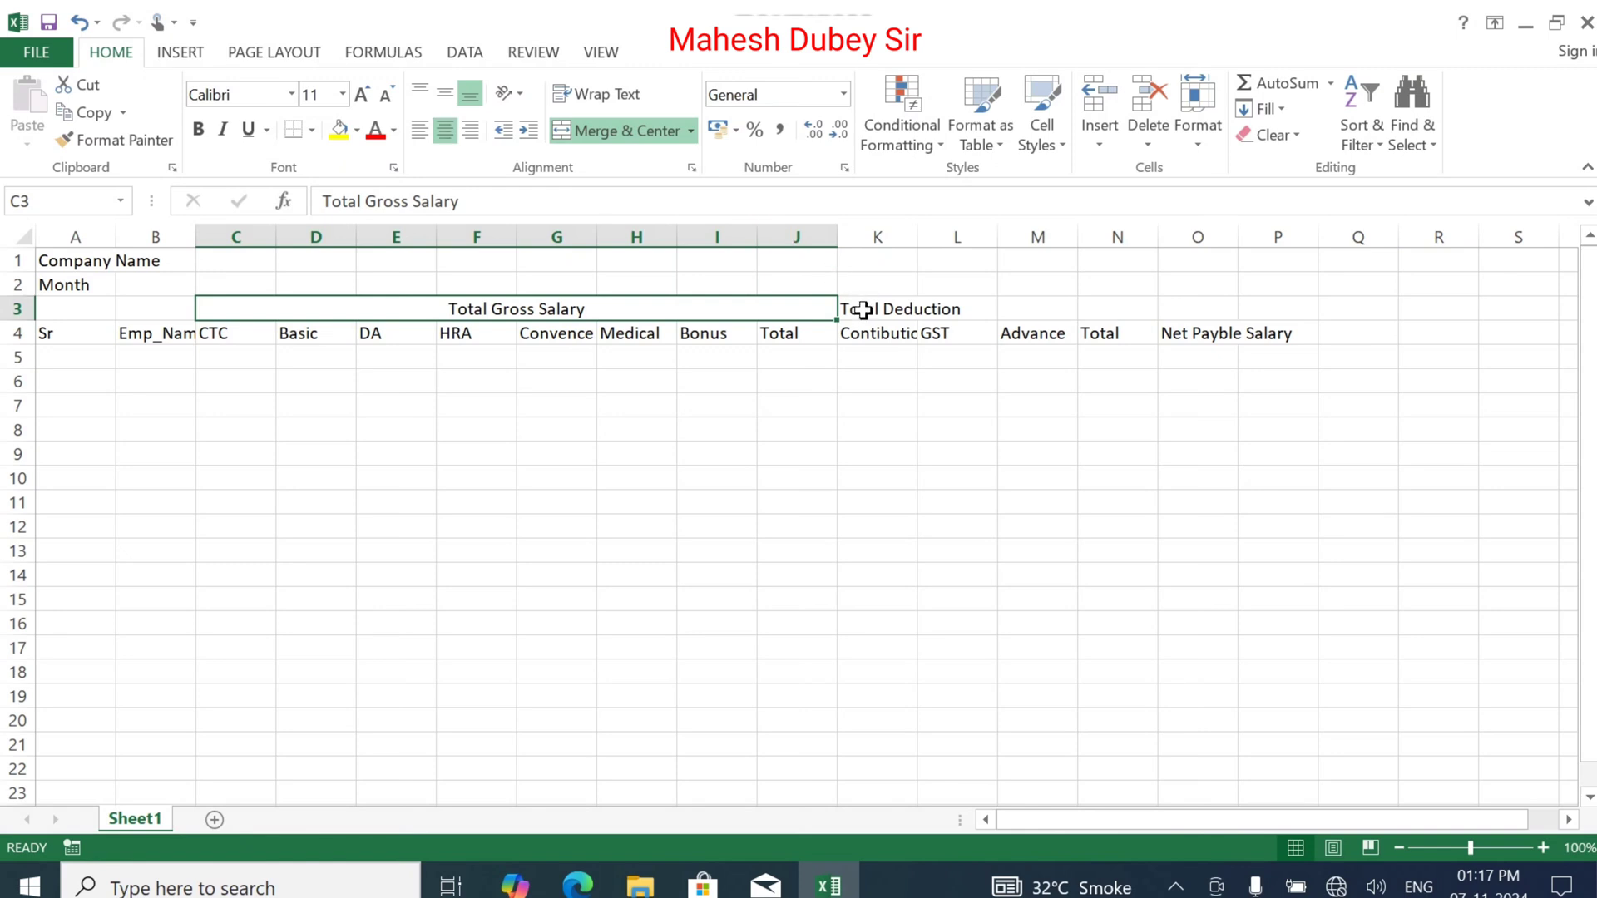
{"action": "key", "text": "ctrl+z"}
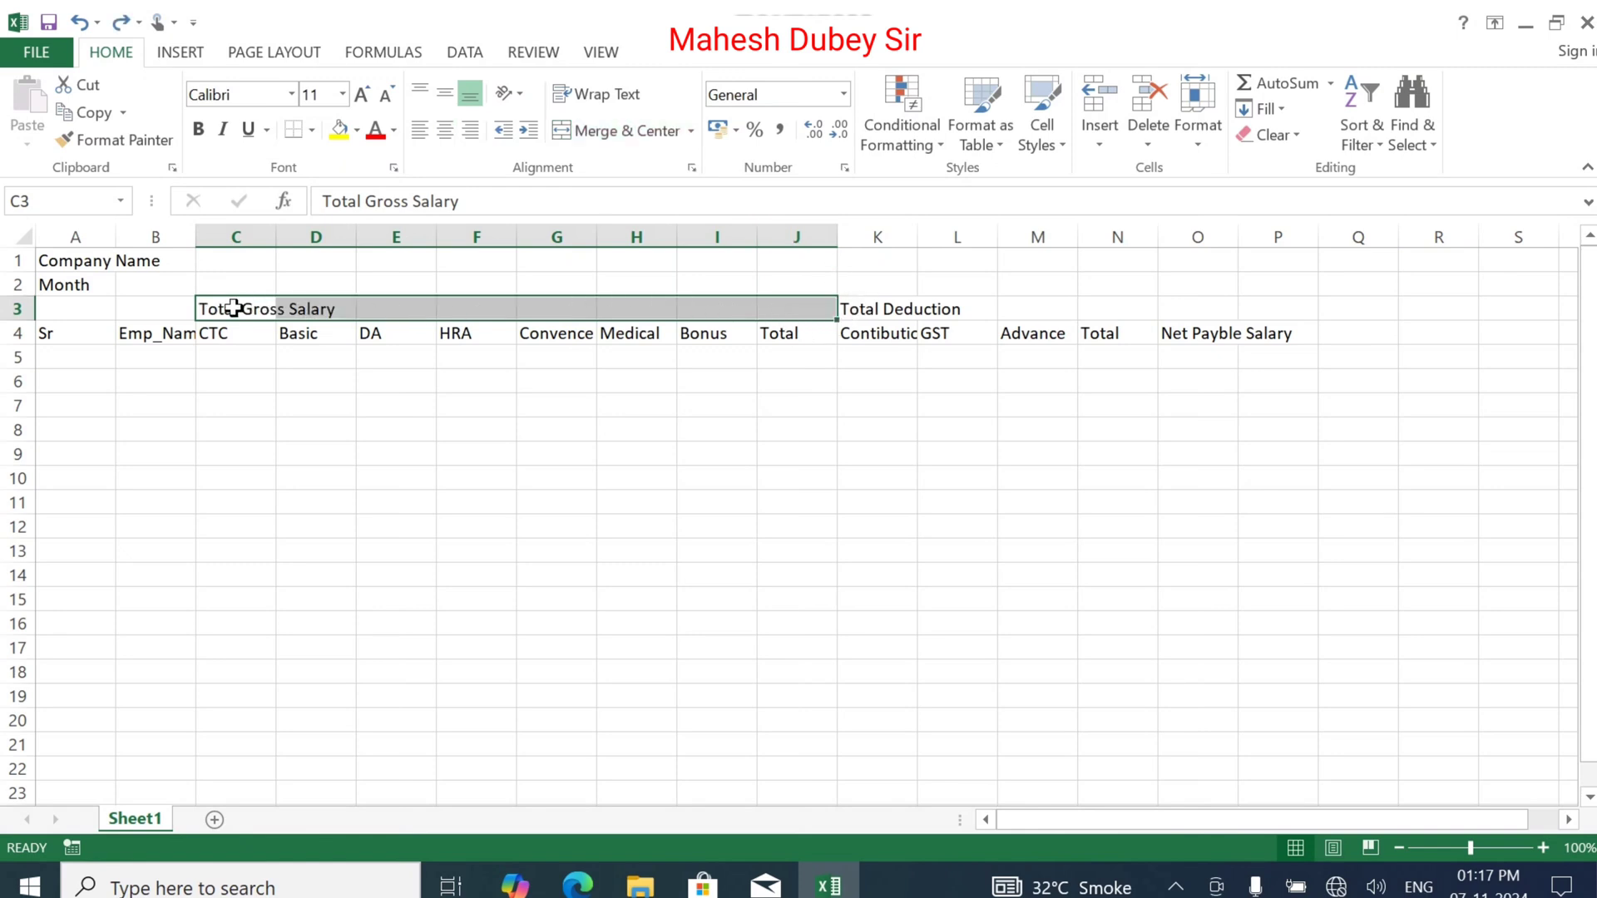
Merge and center the Total Gross Salary heading across C3:I3 and the Total Deduction heading across K3:N3
{"action": "left_click_drag", "start_coordinate": [235, 310], "coordinate": [716, 302]}
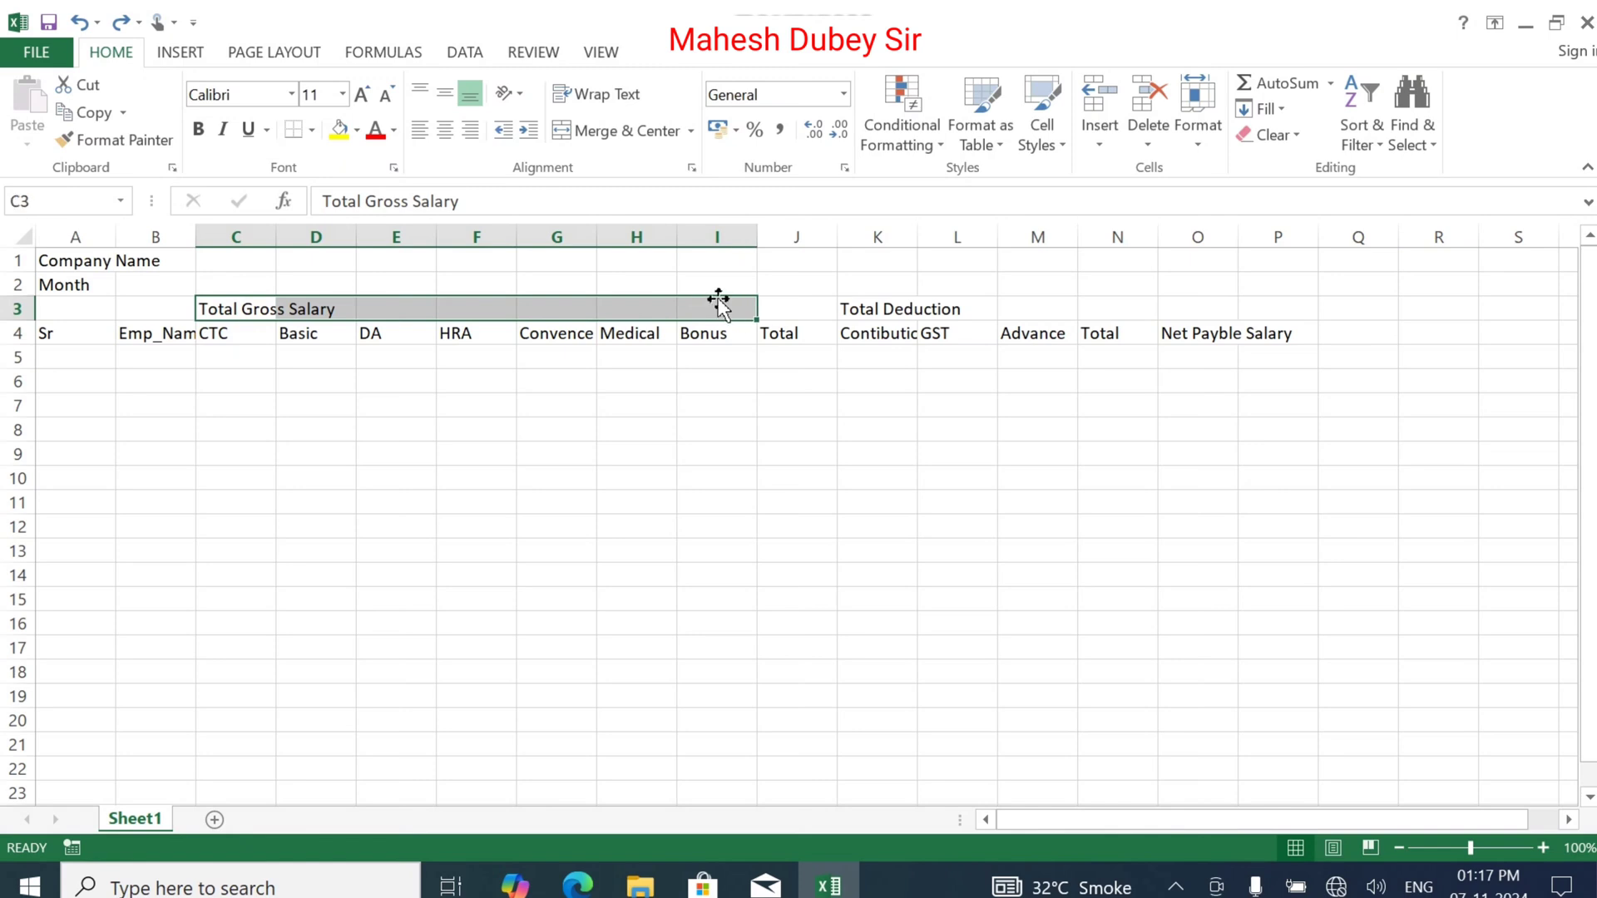
{"action": "left_click", "coordinate": [611, 132]}
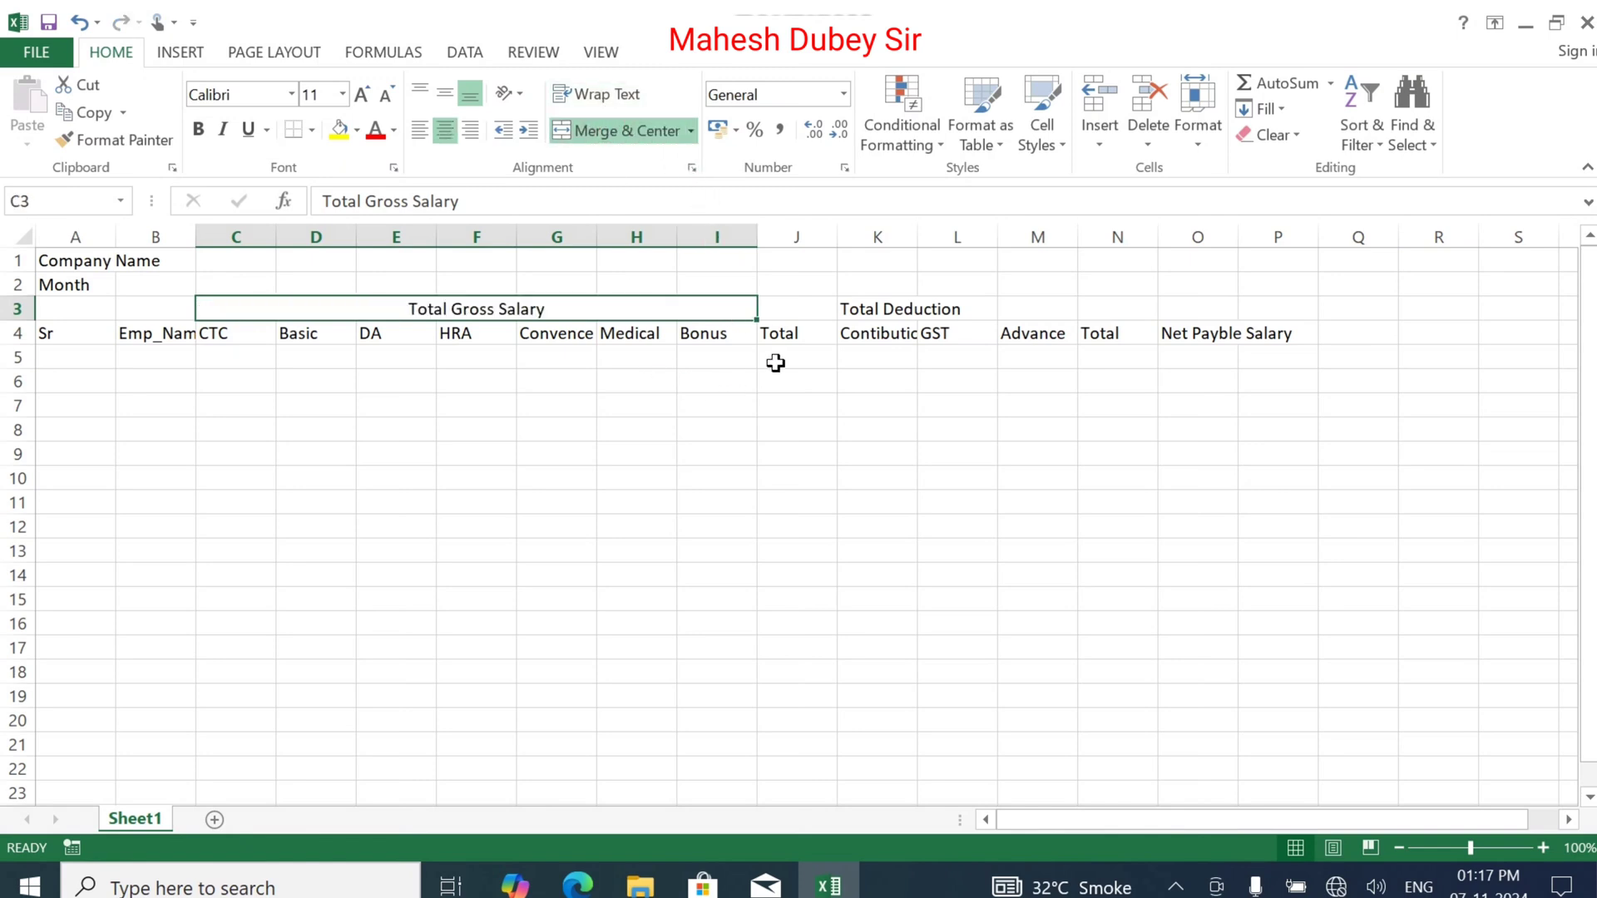
{"action": "left_click_drag", "start_coordinate": [874, 304], "coordinate": [1102, 307]}
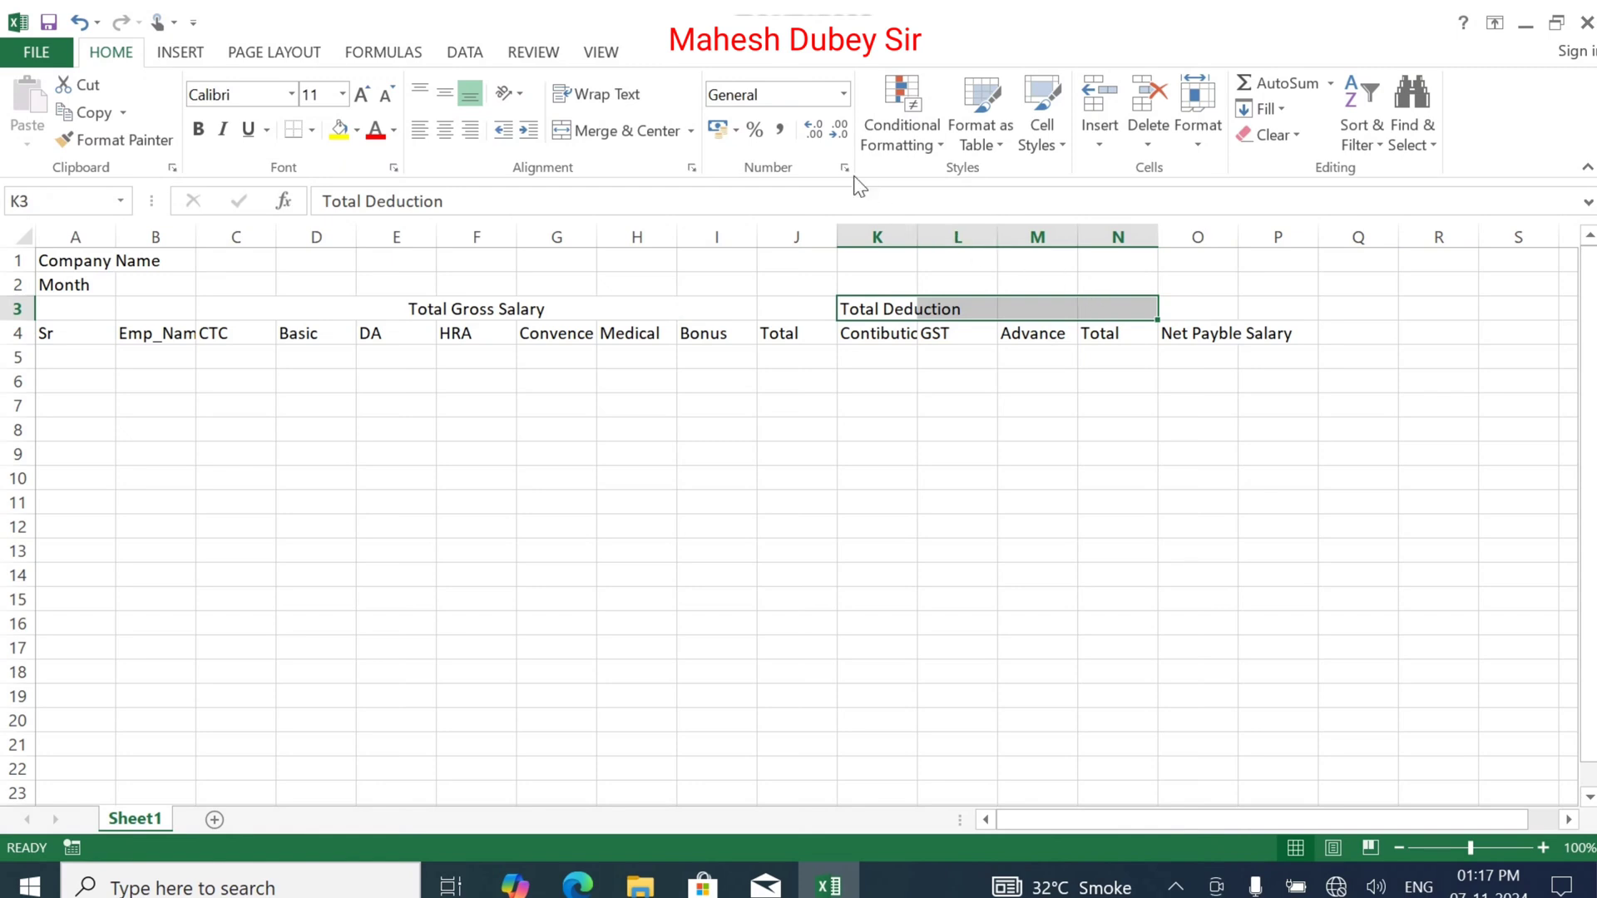
{"action": "left_click", "coordinate": [640, 131]}
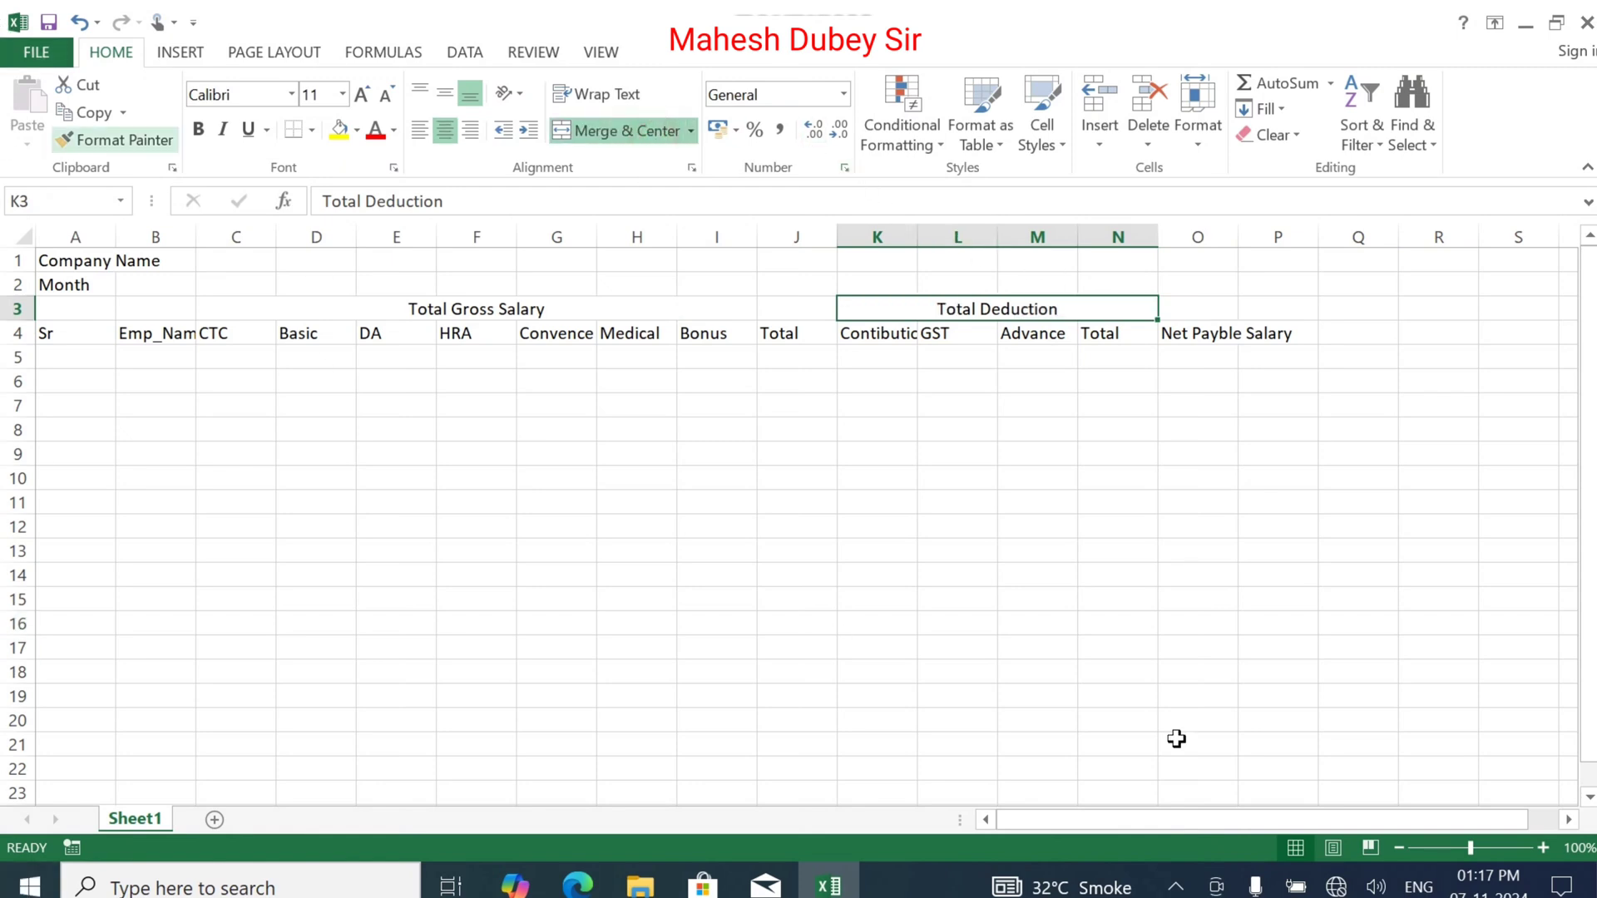
Merge and center the Company Name title across A1:O1
{"action": "left_click_drag", "start_coordinate": [79, 260], "coordinate": [1287, 249]}
{"action": "key", "text": "ctrl+z"}
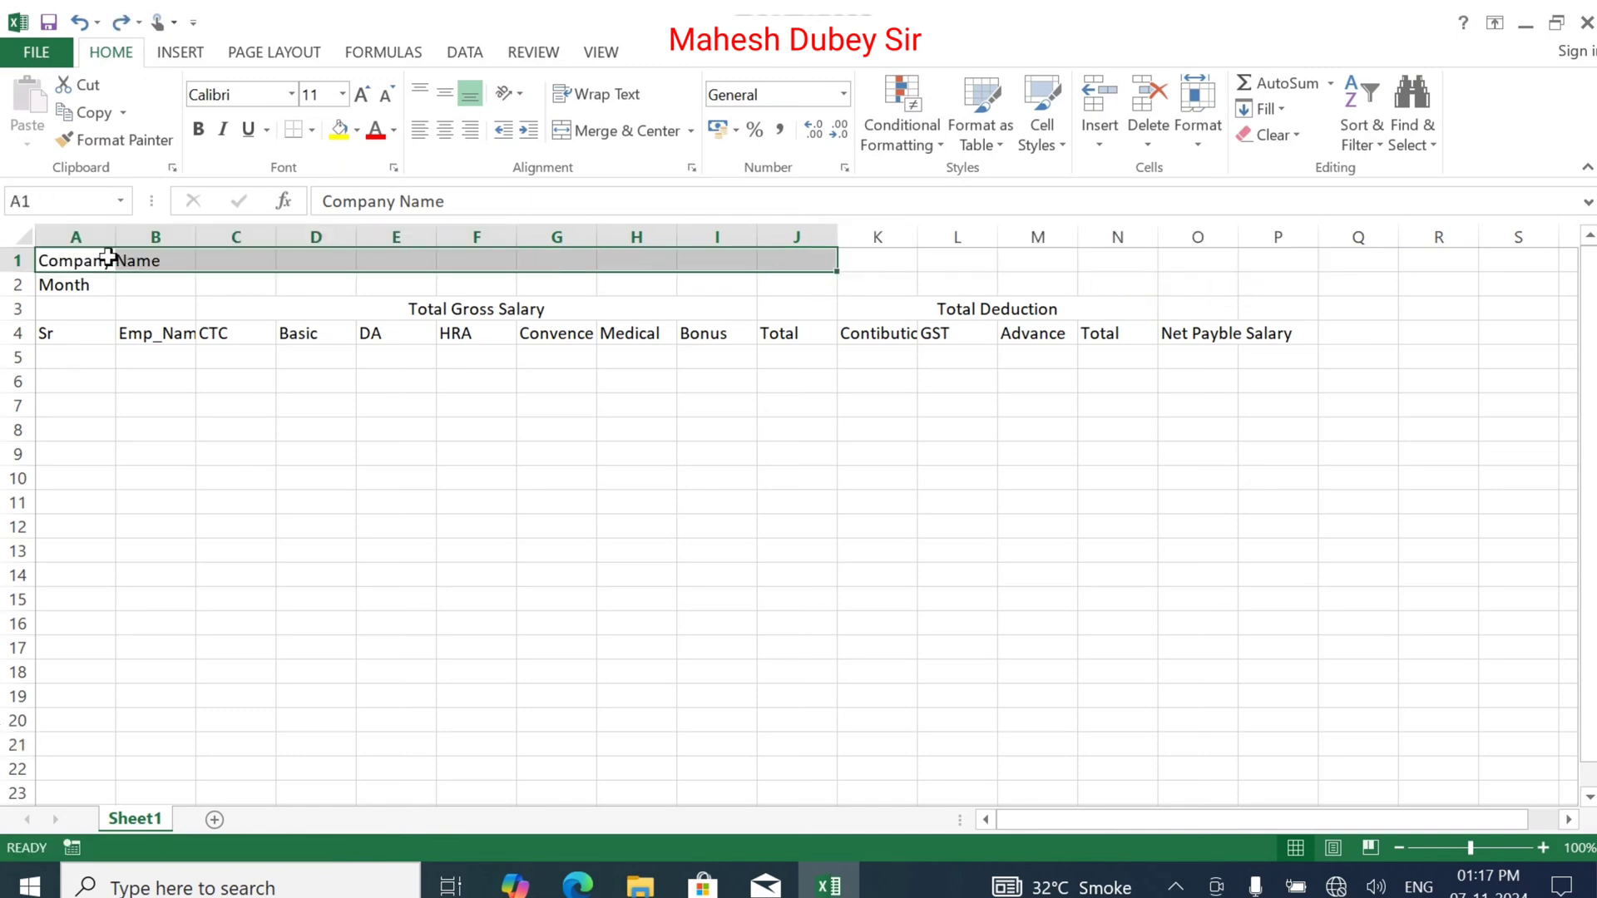
{"action": "key", "text": "shift+Right"}
{"action": "key", "text": "shift+Right"}
{"action": "key", "text": "shift+Right"}
{"action": "key", "text": "shift+Right"}
{"action": "key", "text": "shift+Right"}
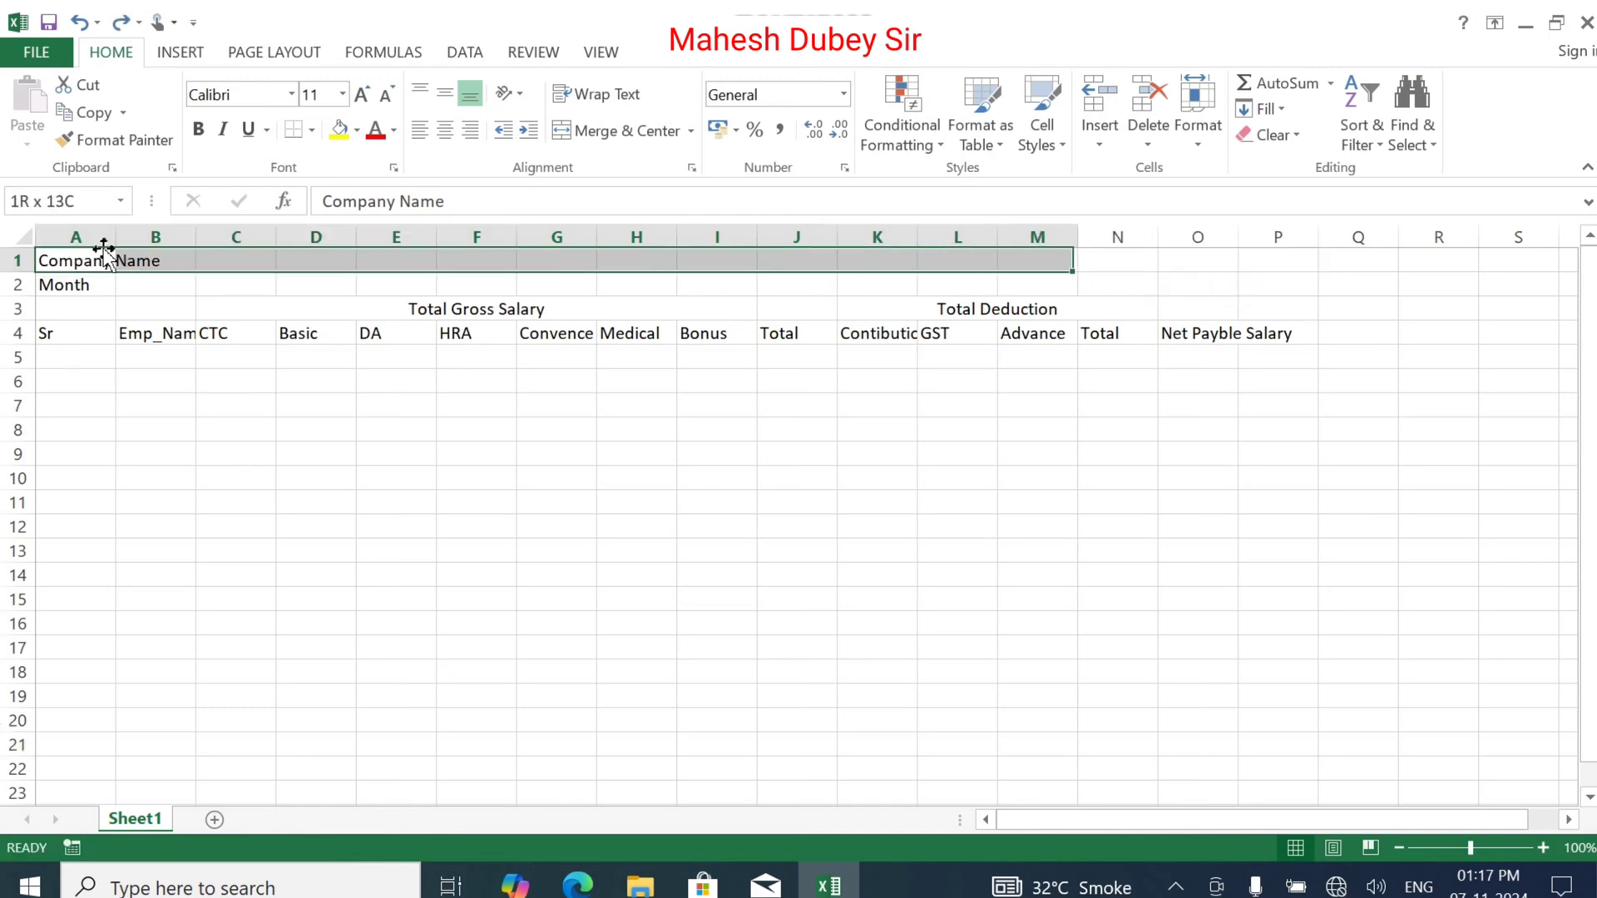
{"action": "left_click", "coordinate": [614, 129]}
{"action": "left_click", "coordinate": [67, 290]}
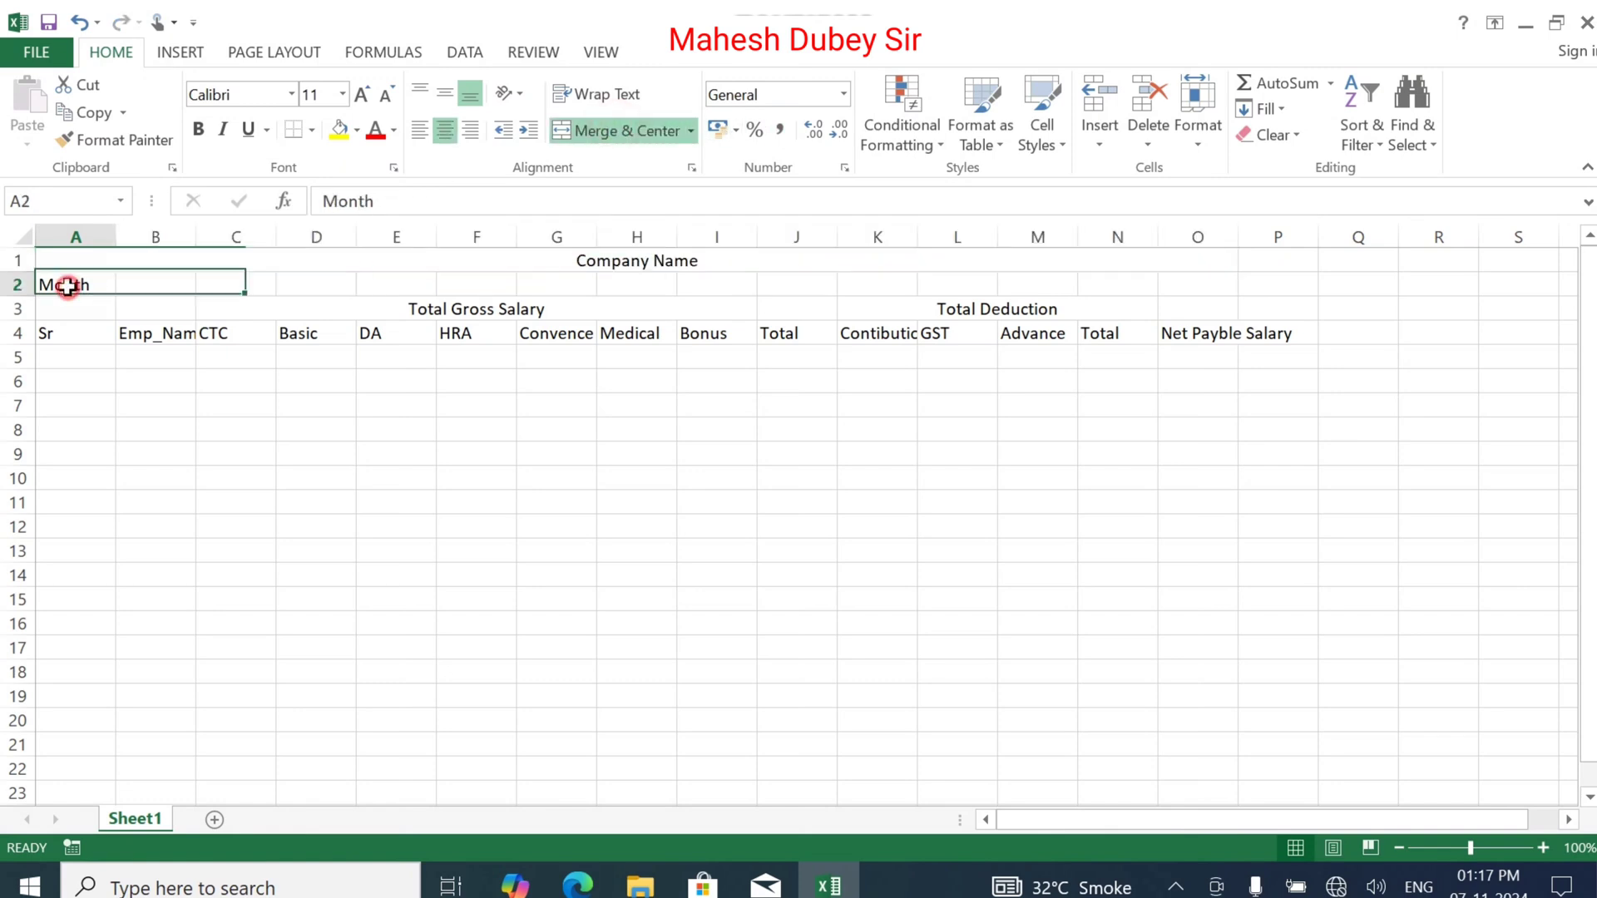
{"action": "left_click", "coordinate": [170, 287]}
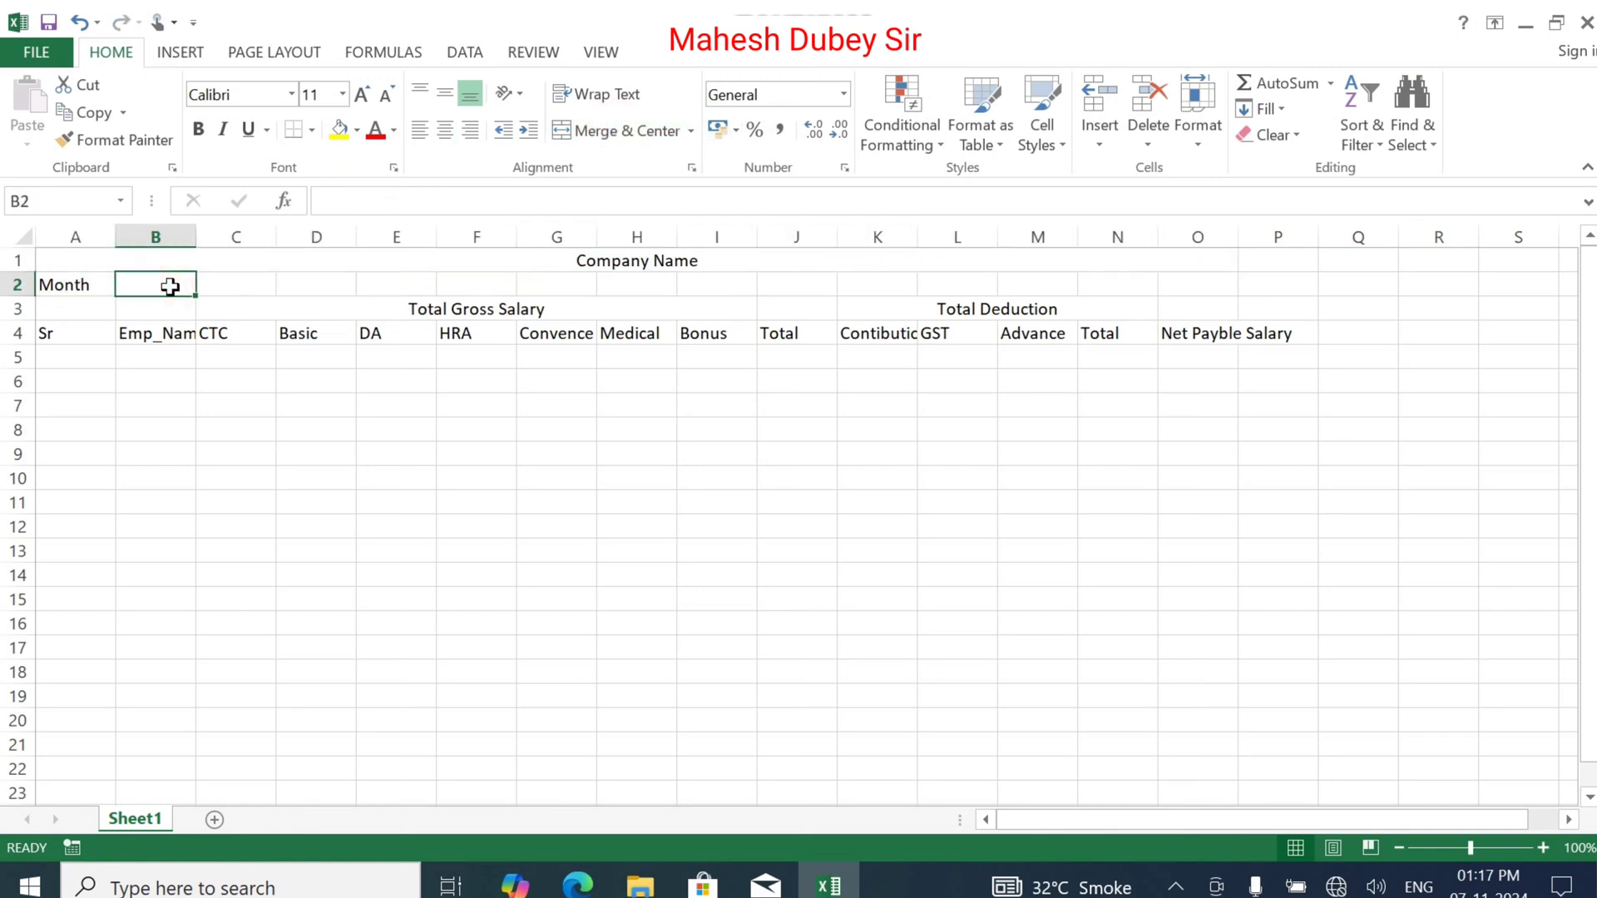
Enlarge the Company Name title to font size 18 and make it bold
{"action": "left_click", "coordinate": [218, 260]}
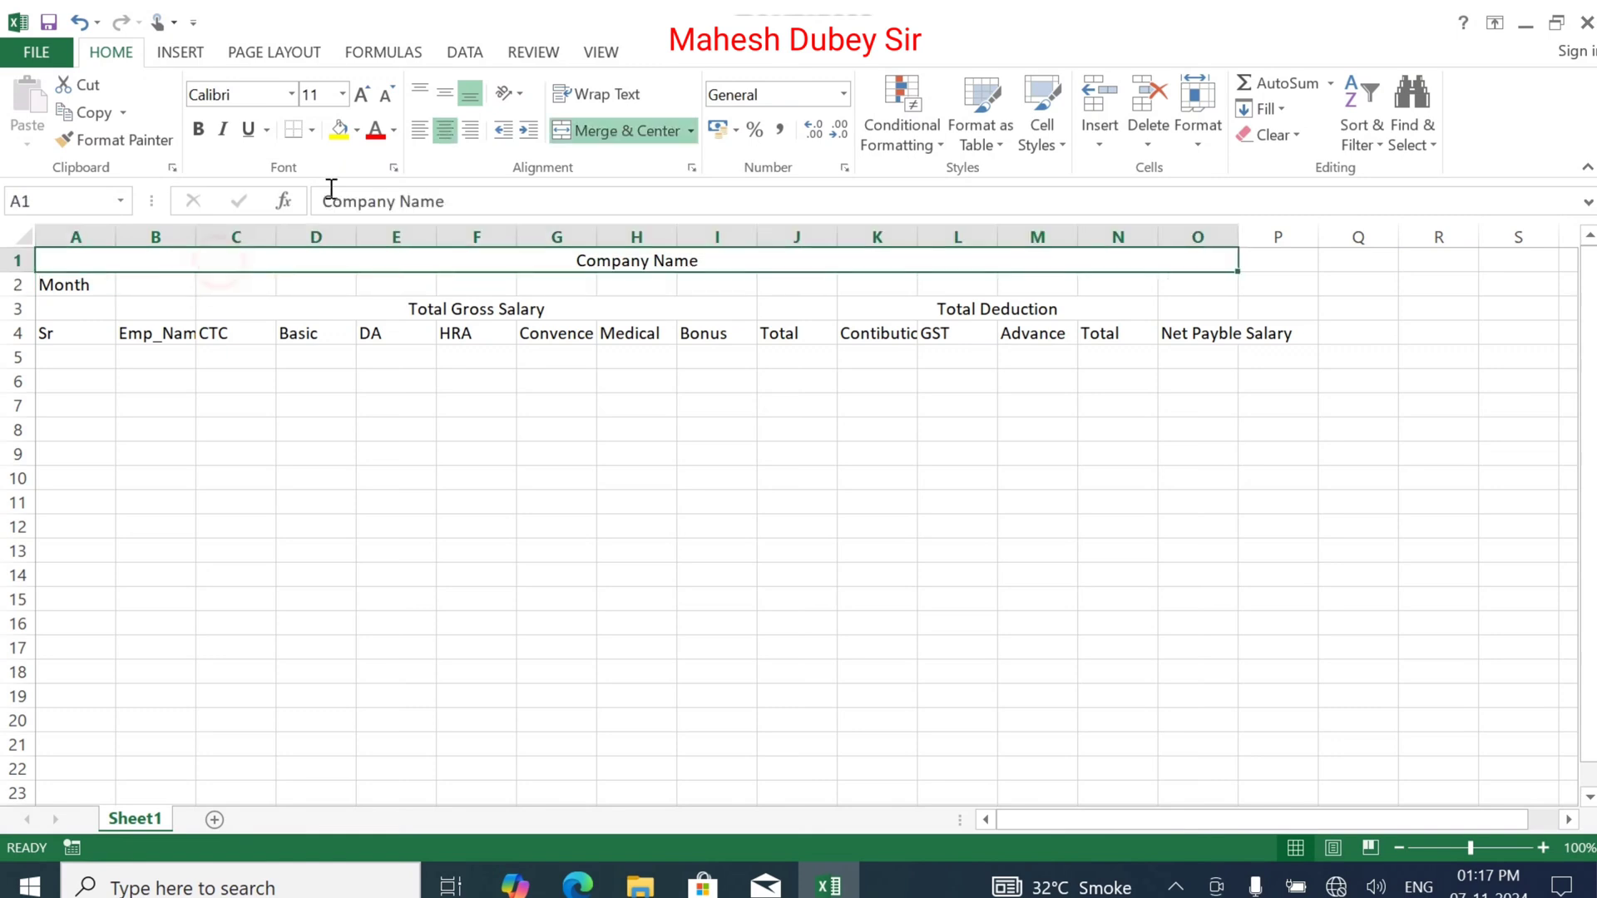
{"action": "left_click", "coordinate": [363, 98]}
{"action": "left_click", "coordinate": [362, 98]}
{"action": "left_click", "coordinate": [363, 98]}
{"action": "left_click", "coordinate": [363, 98]}
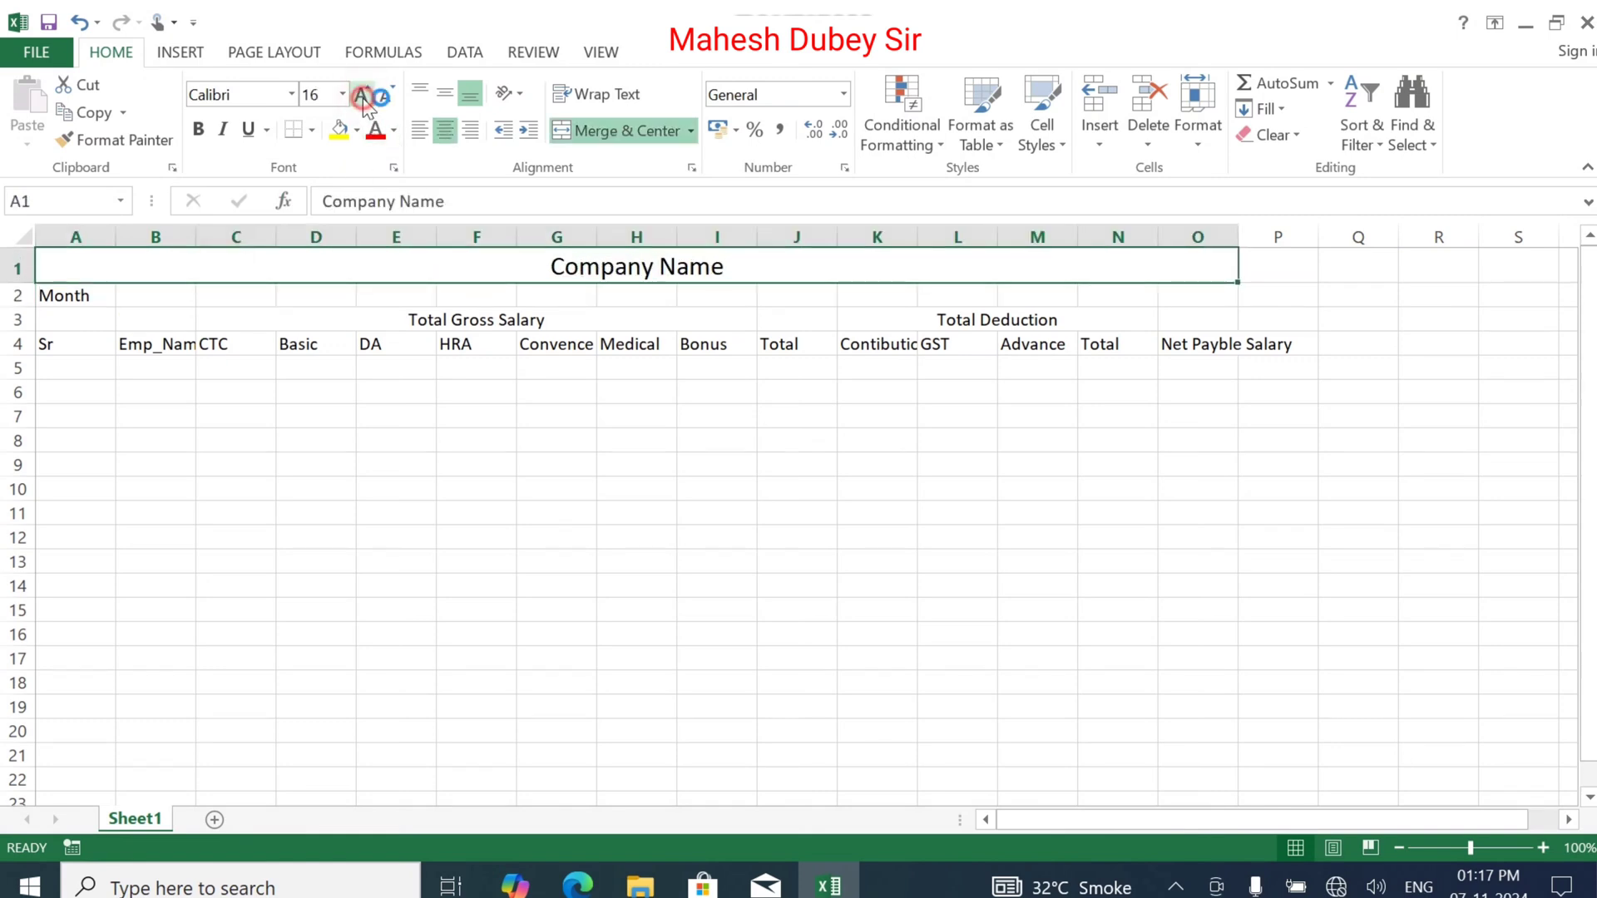
{"action": "left_click", "coordinate": [199, 131]}
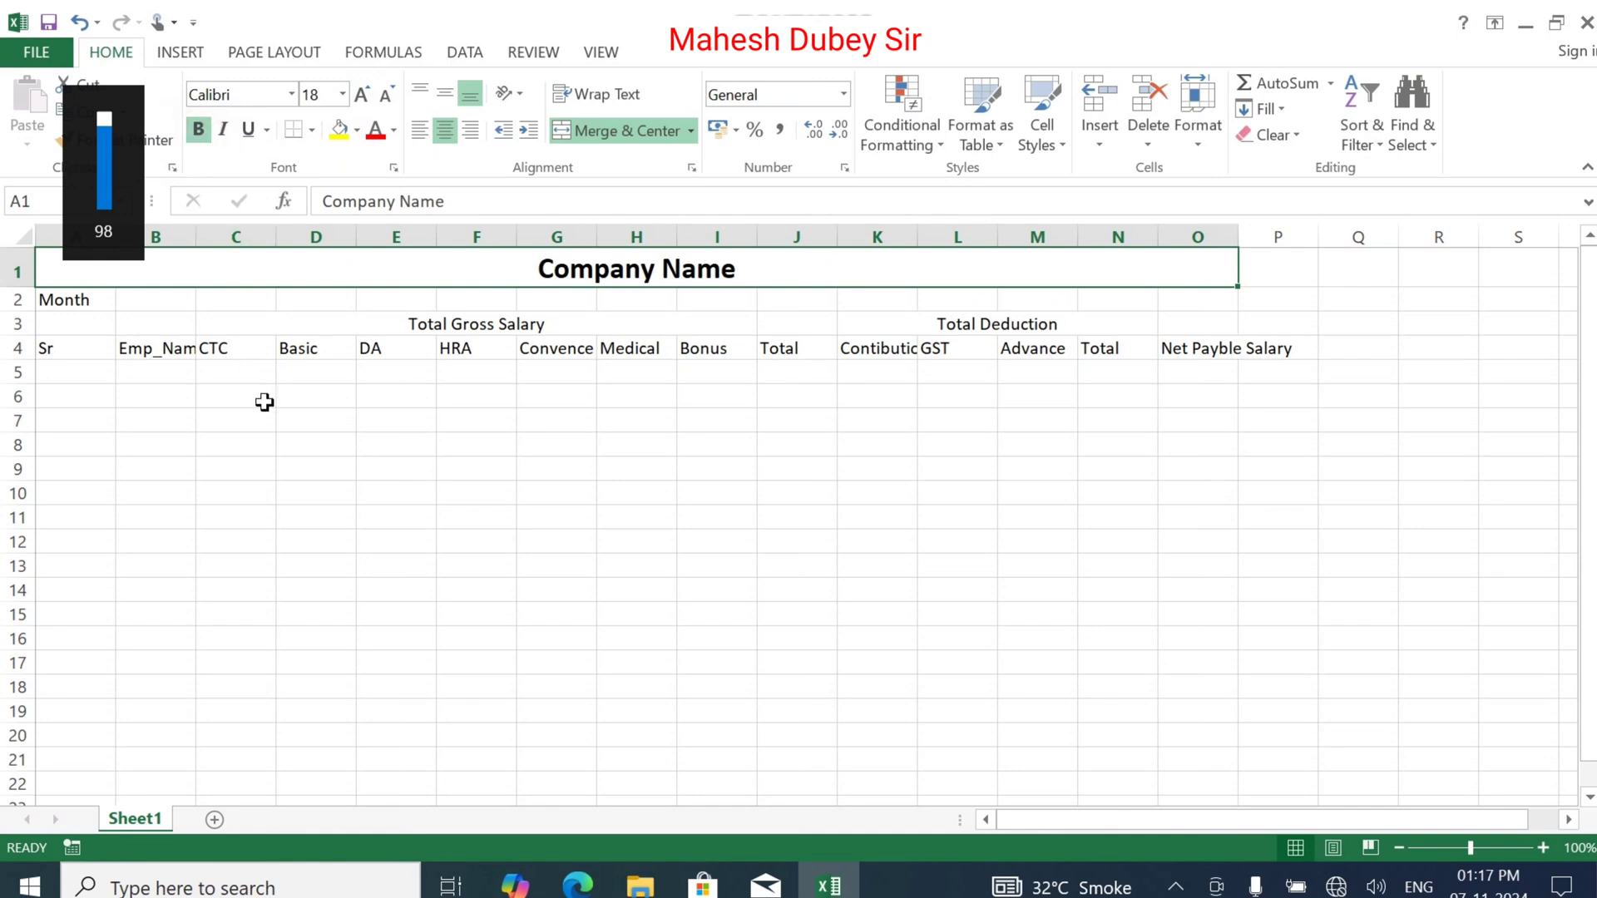
{"action": "left_click", "coordinate": [281, 439]}
Set the headings in A3:P4 to font size 12 and make them bold
{"action": "left_click_drag", "start_coordinate": [76, 339], "coordinate": [1251, 342]}
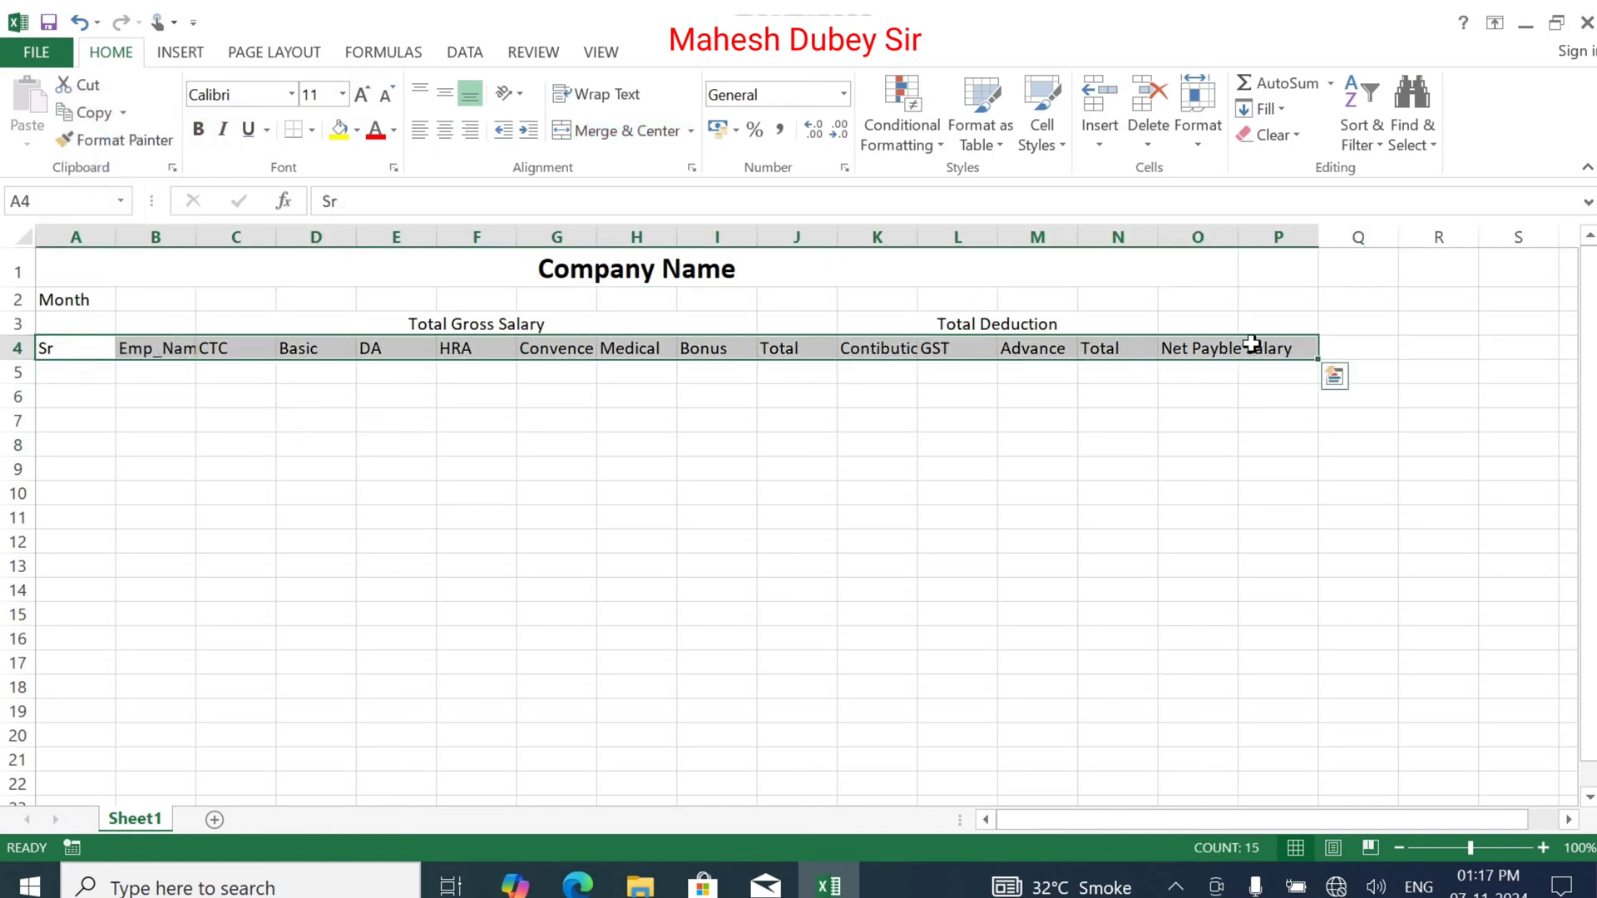
{"action": "left_click", "coordinate": [364, 320]}
{"action": "left_click_drag", "start_coordinate": [97, 314], "coordinate": [1255, 346]}
{"action": "left_click", "coordinate": [364, 94]}
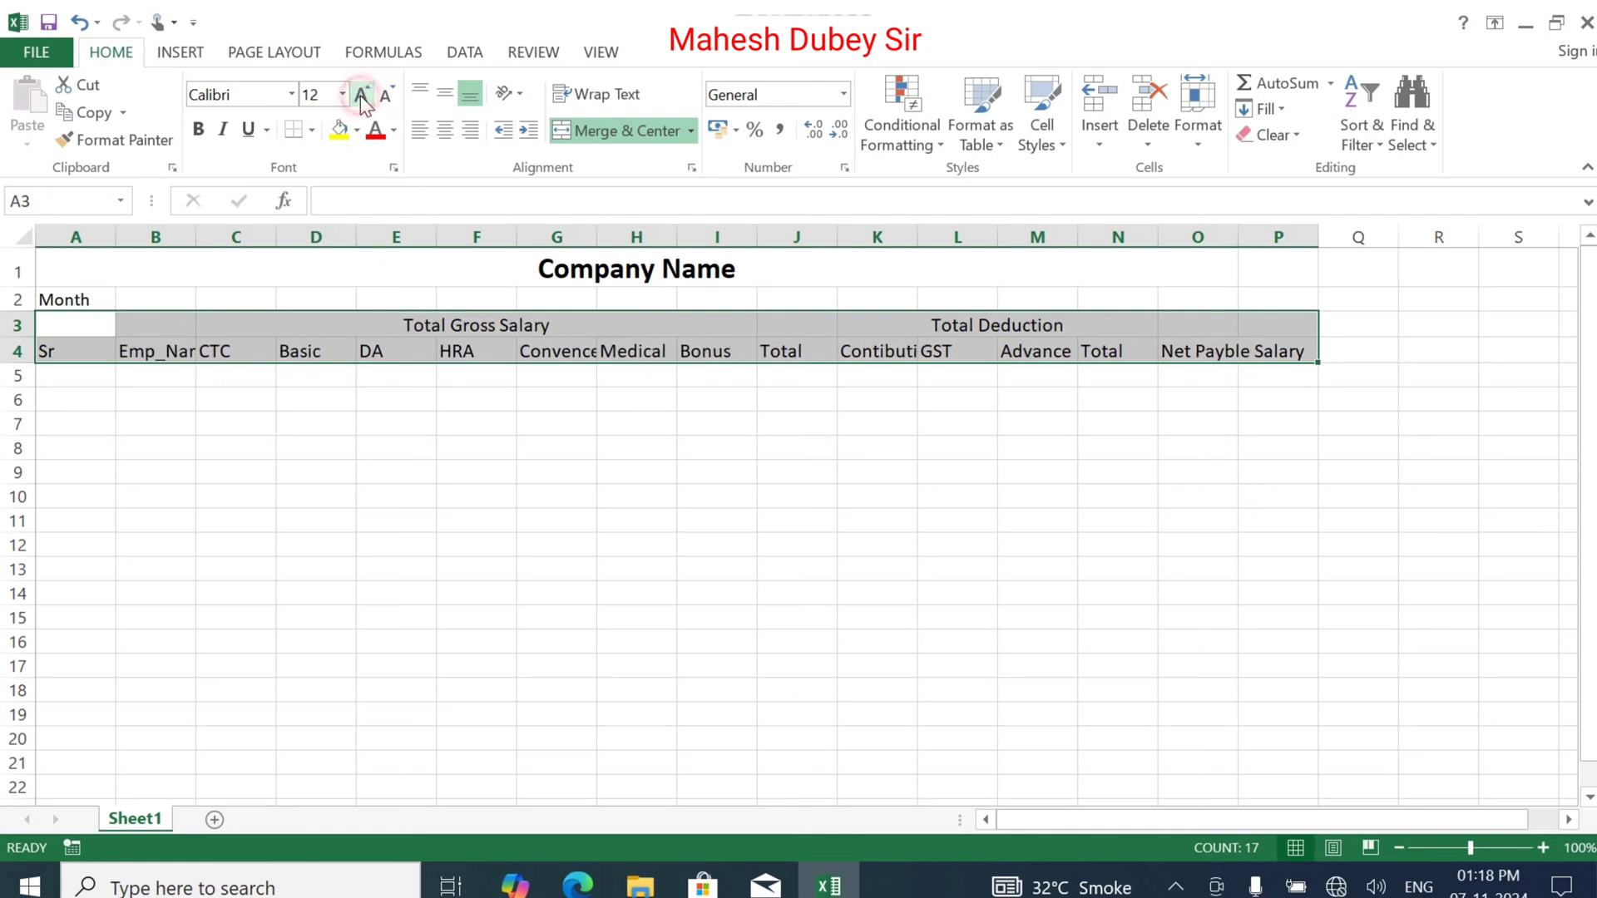
{"action": "left_click", "coordinate": [198, 129]}
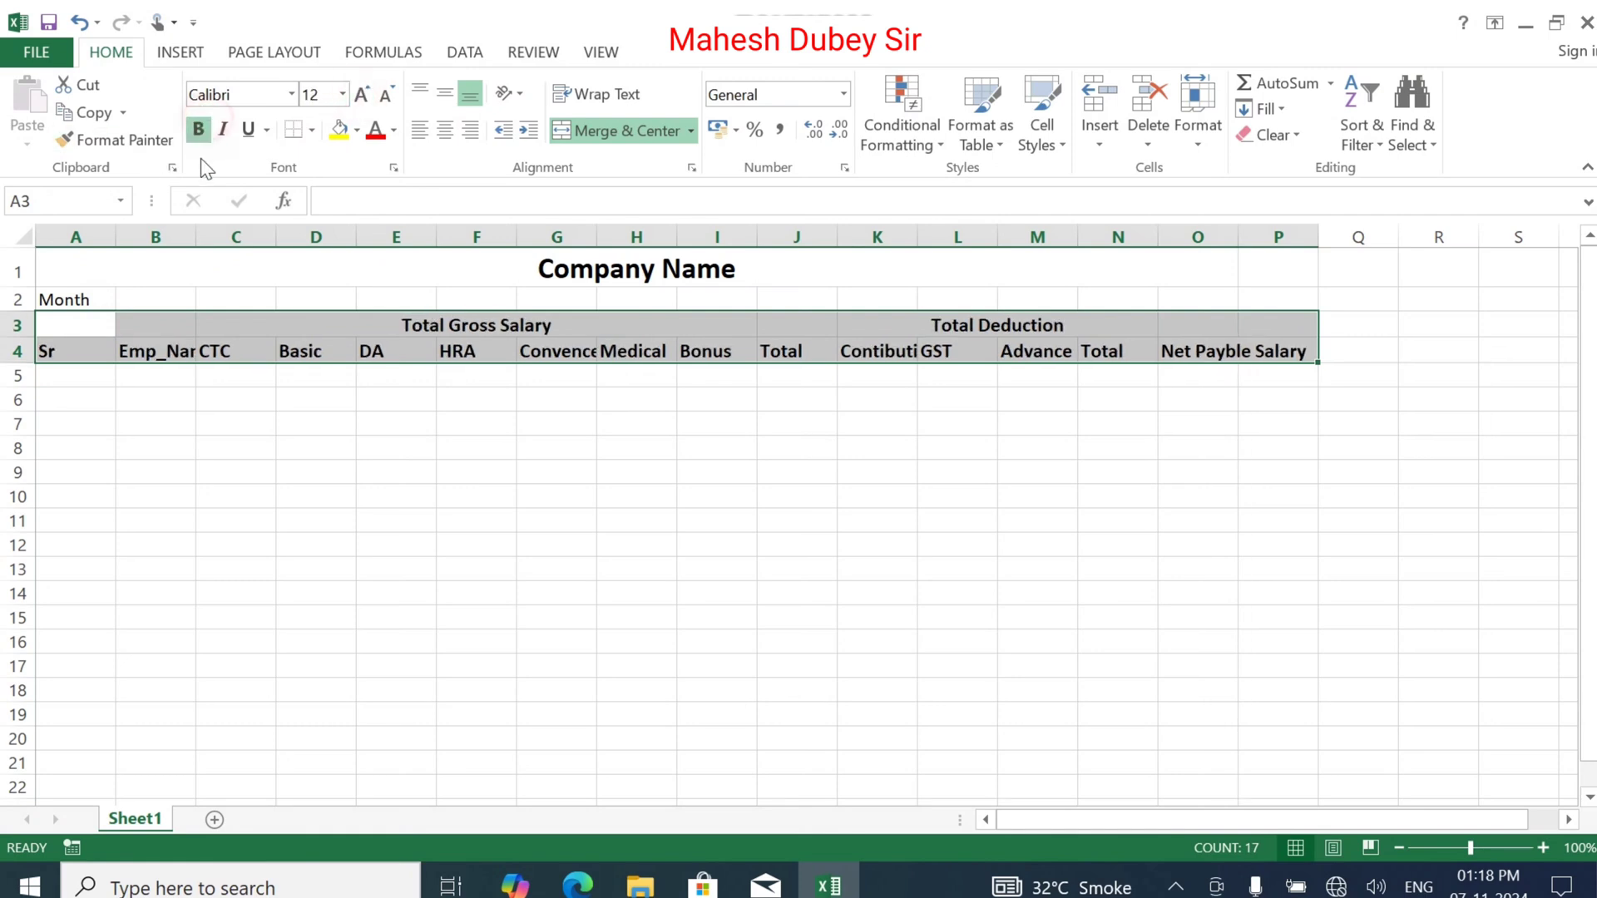
{"action": "left_click", "coordinate": [156, 379]}
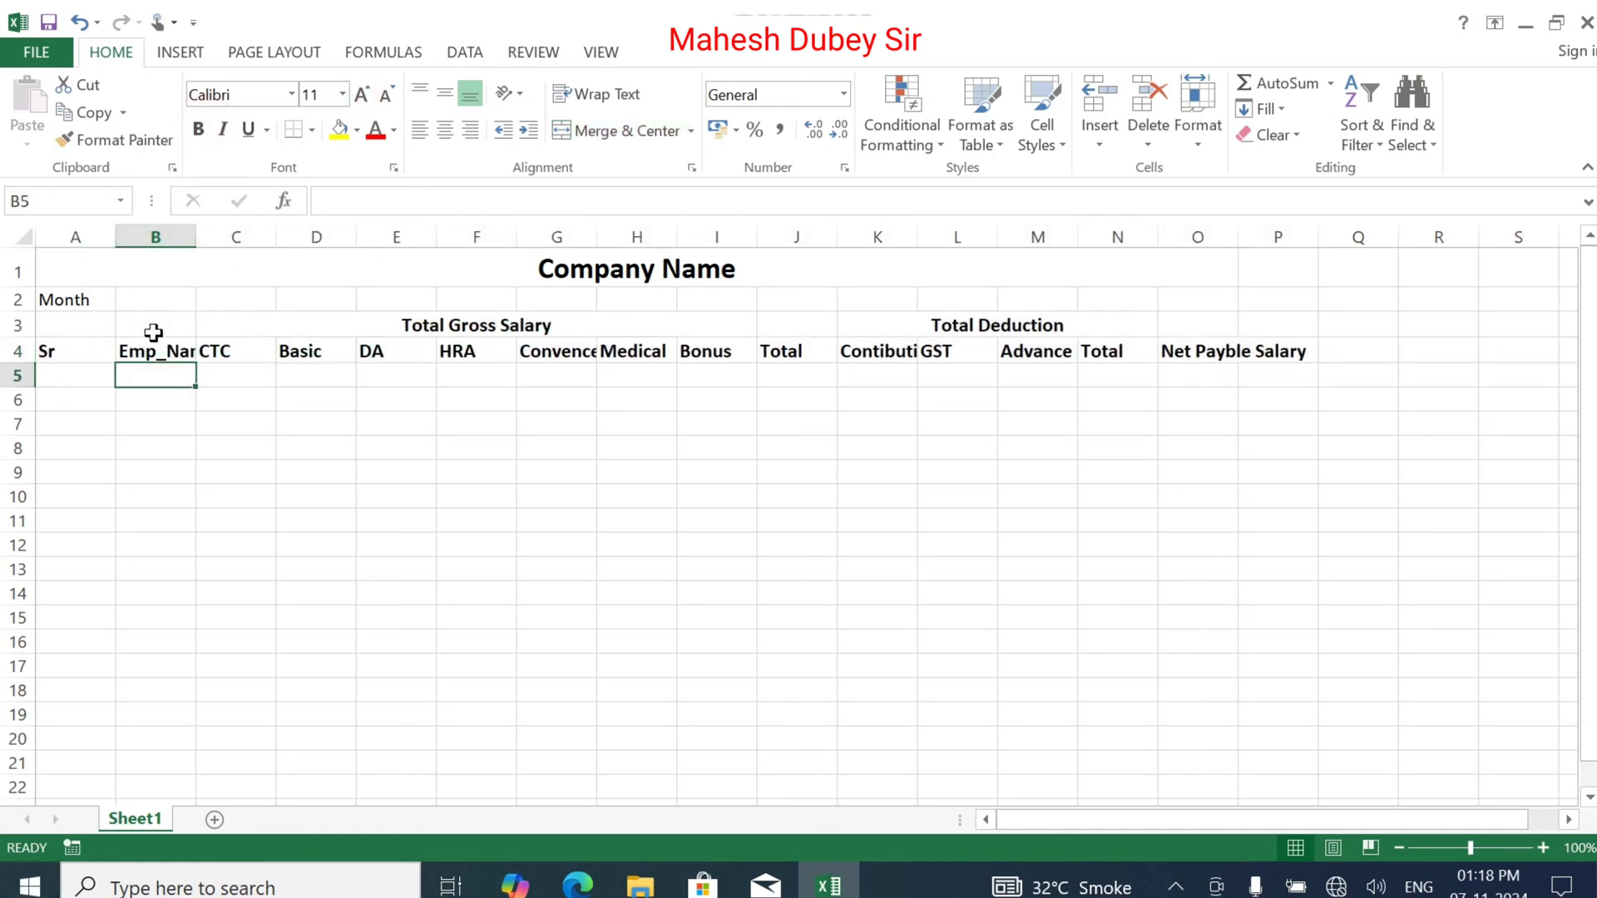
{"action": "left_click_drag", "start_coordinate": [68, 324], "coordinate": [68, 348]}
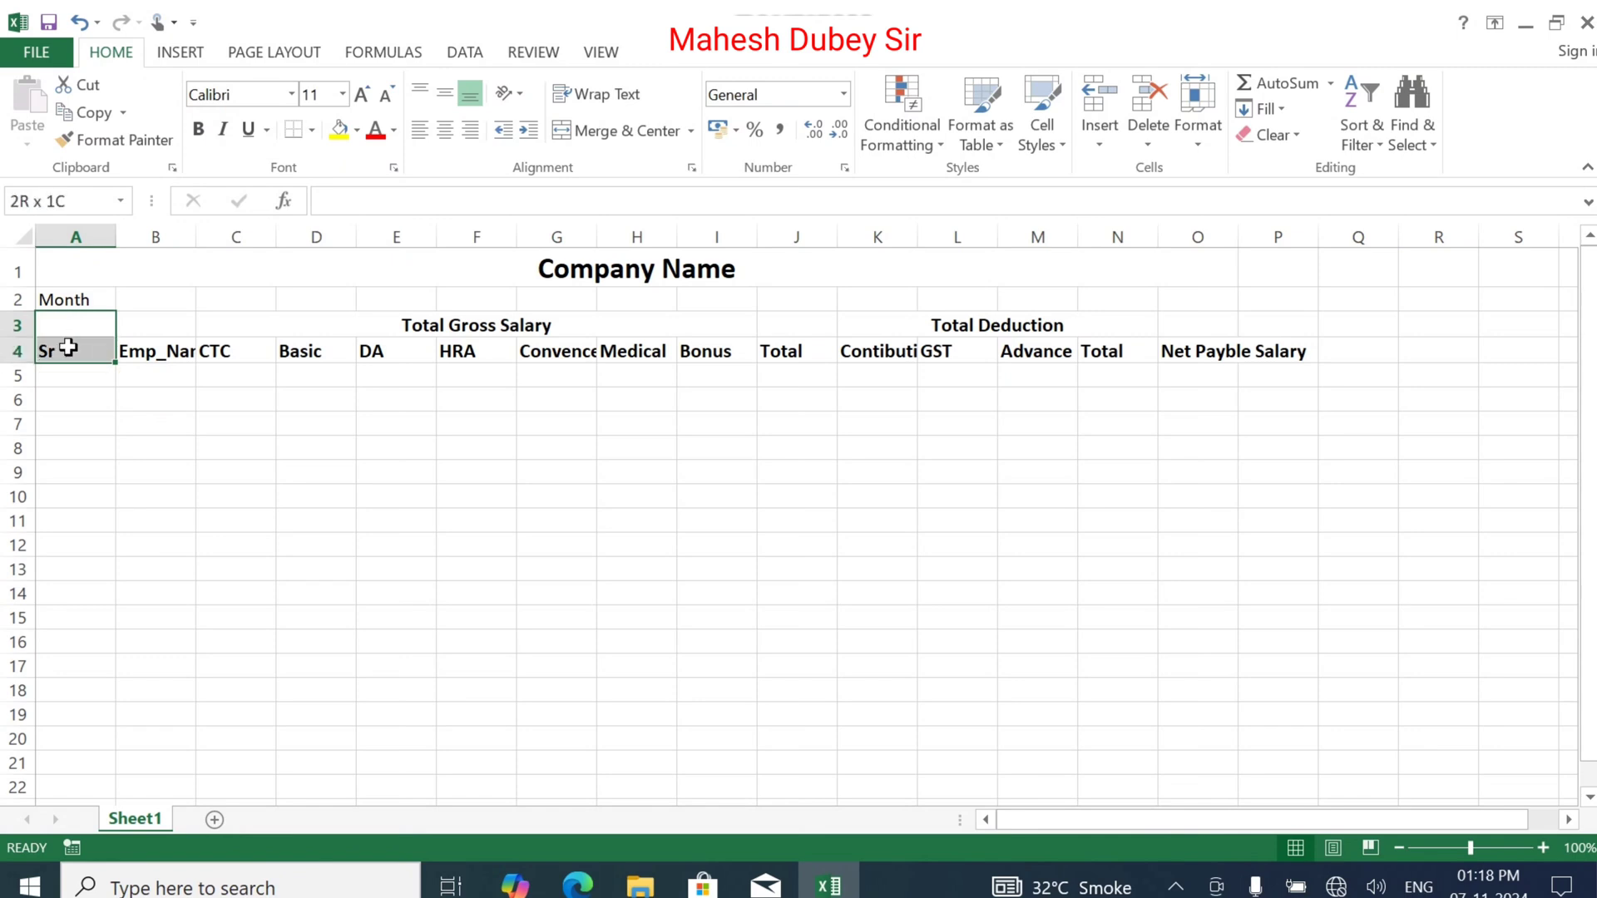
{"action": "left_click", "coordinate": [86, 322]}
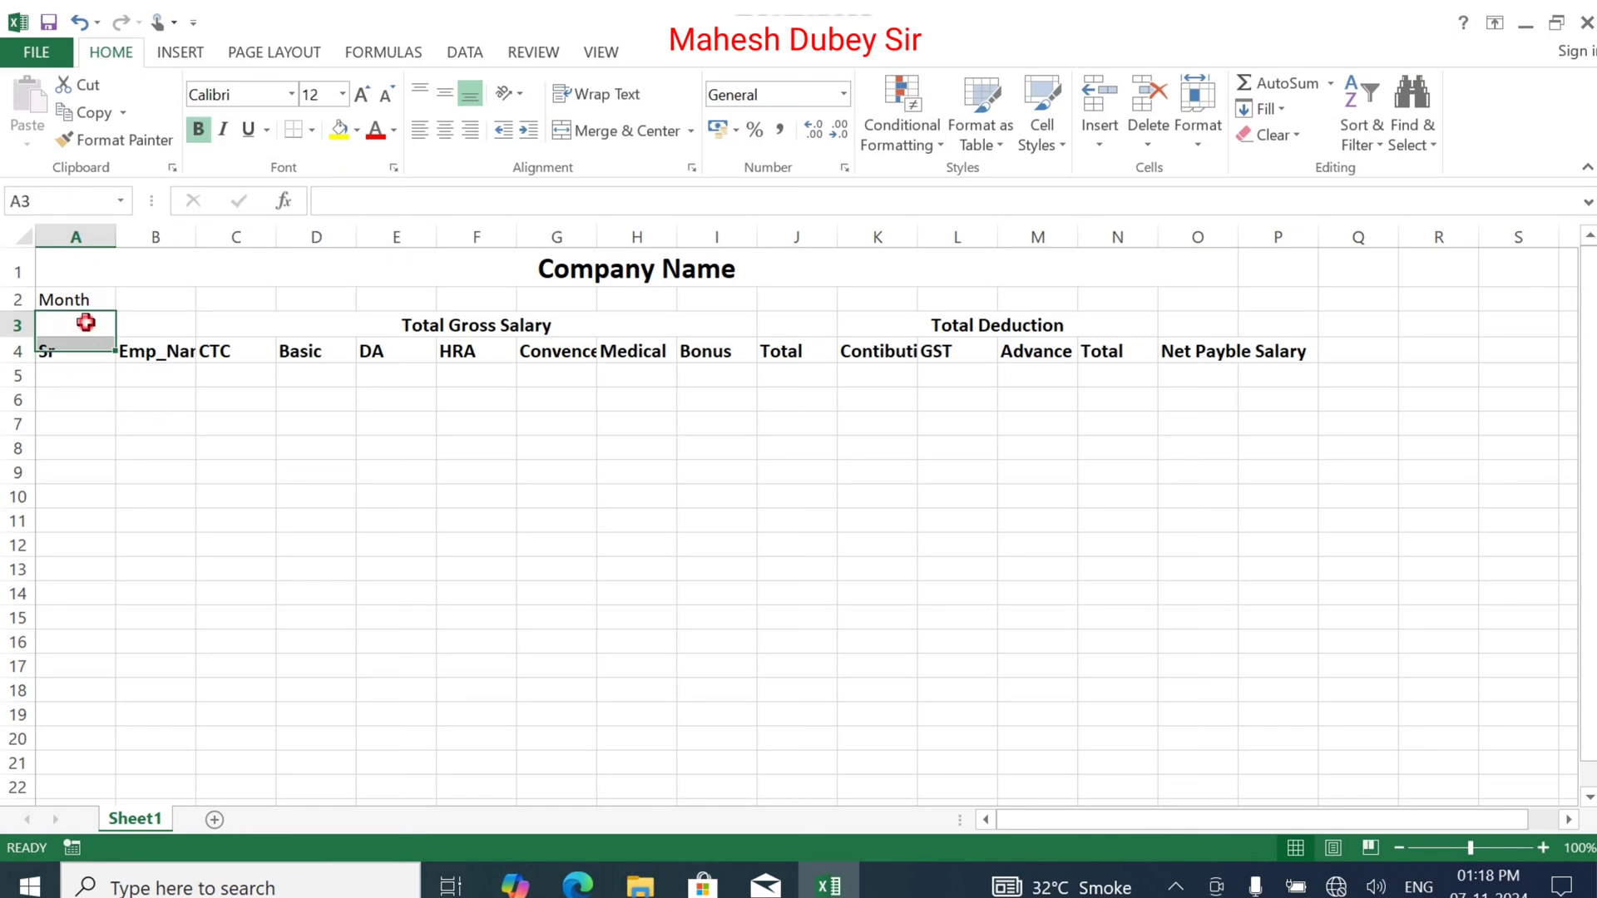
{"action": "left_click_drag", "start_coordinate": [85, 323], "coordinate": [78, 337]}
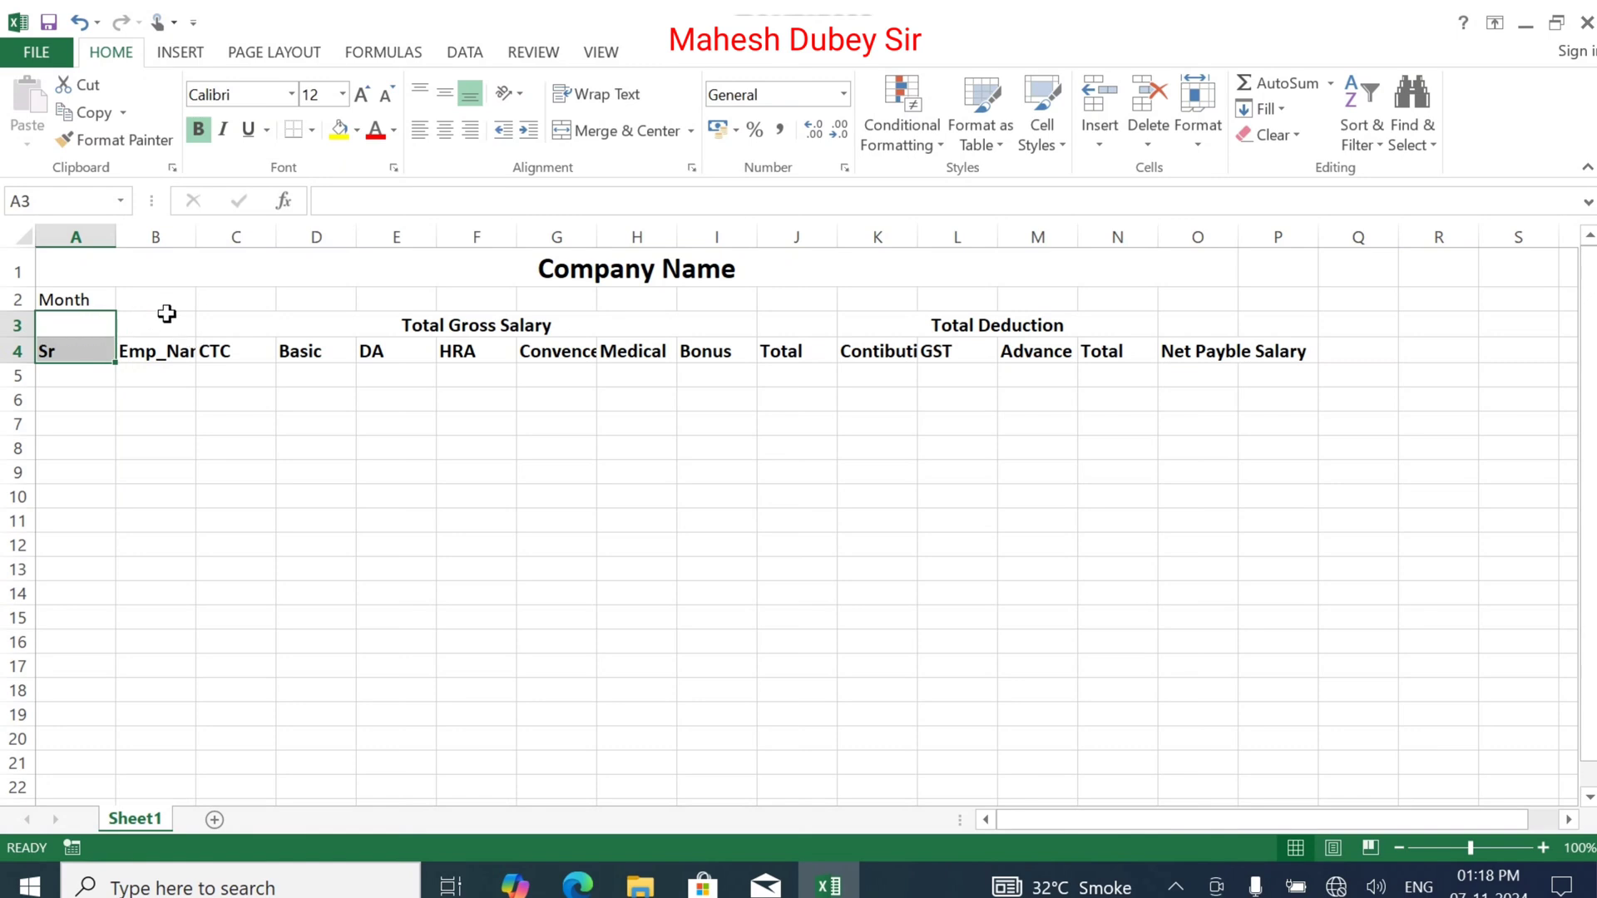
{"action": "left_click_drag", "start_coordinate": [166, 314], "coordinate": [166, 343]}
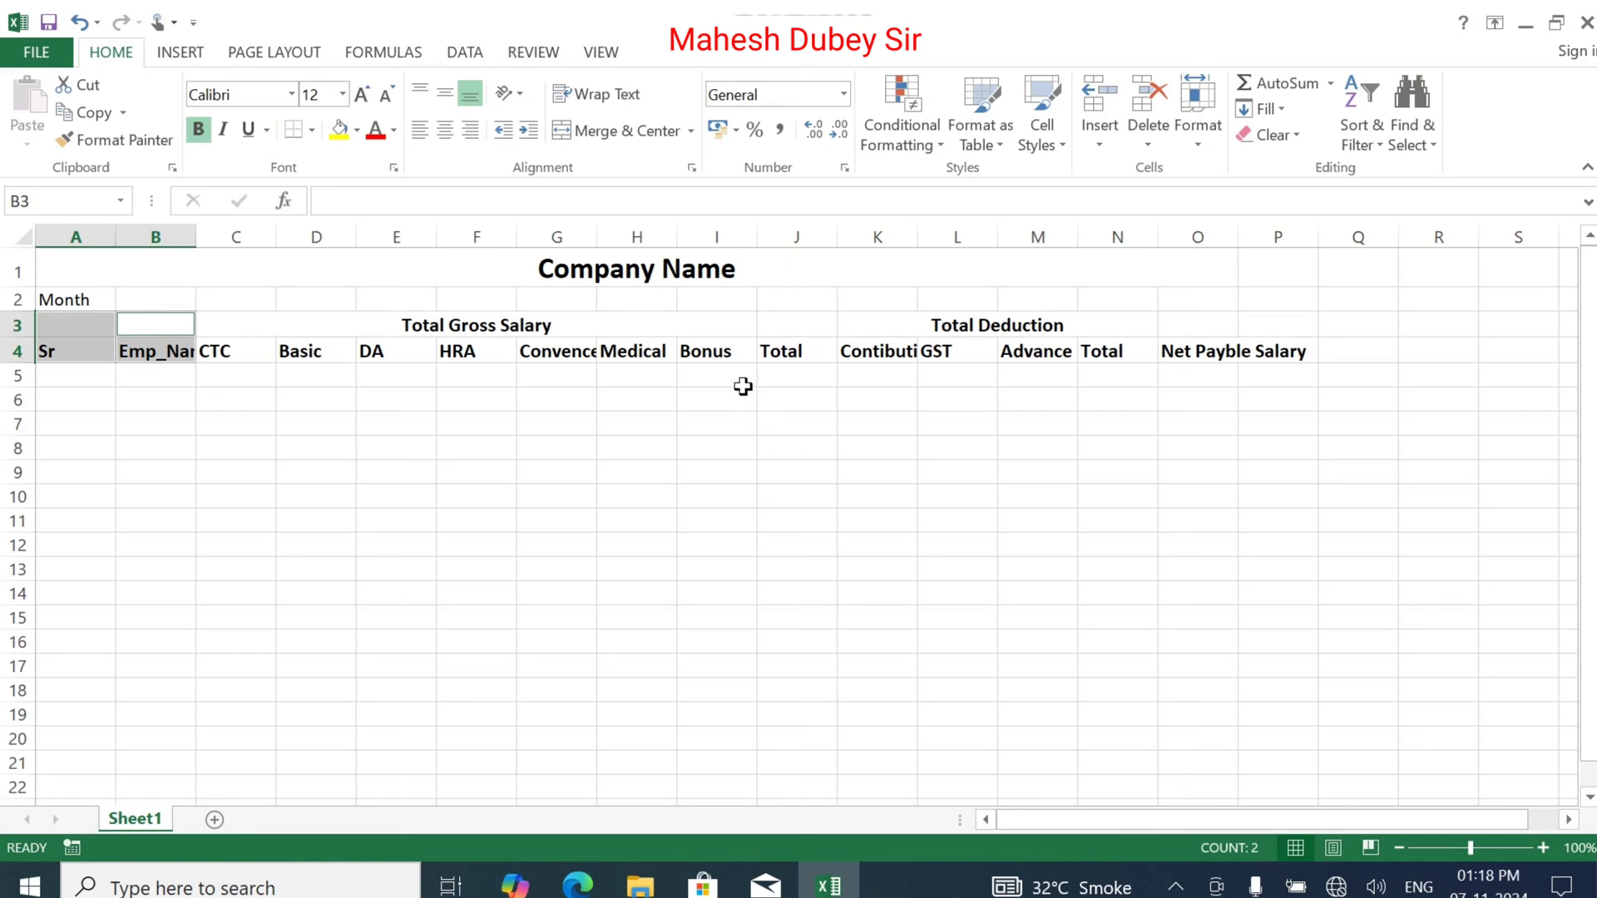
{"action": "left_click_drag", "start_coordinate": [784, 325], "coordinate": [781, 352]}
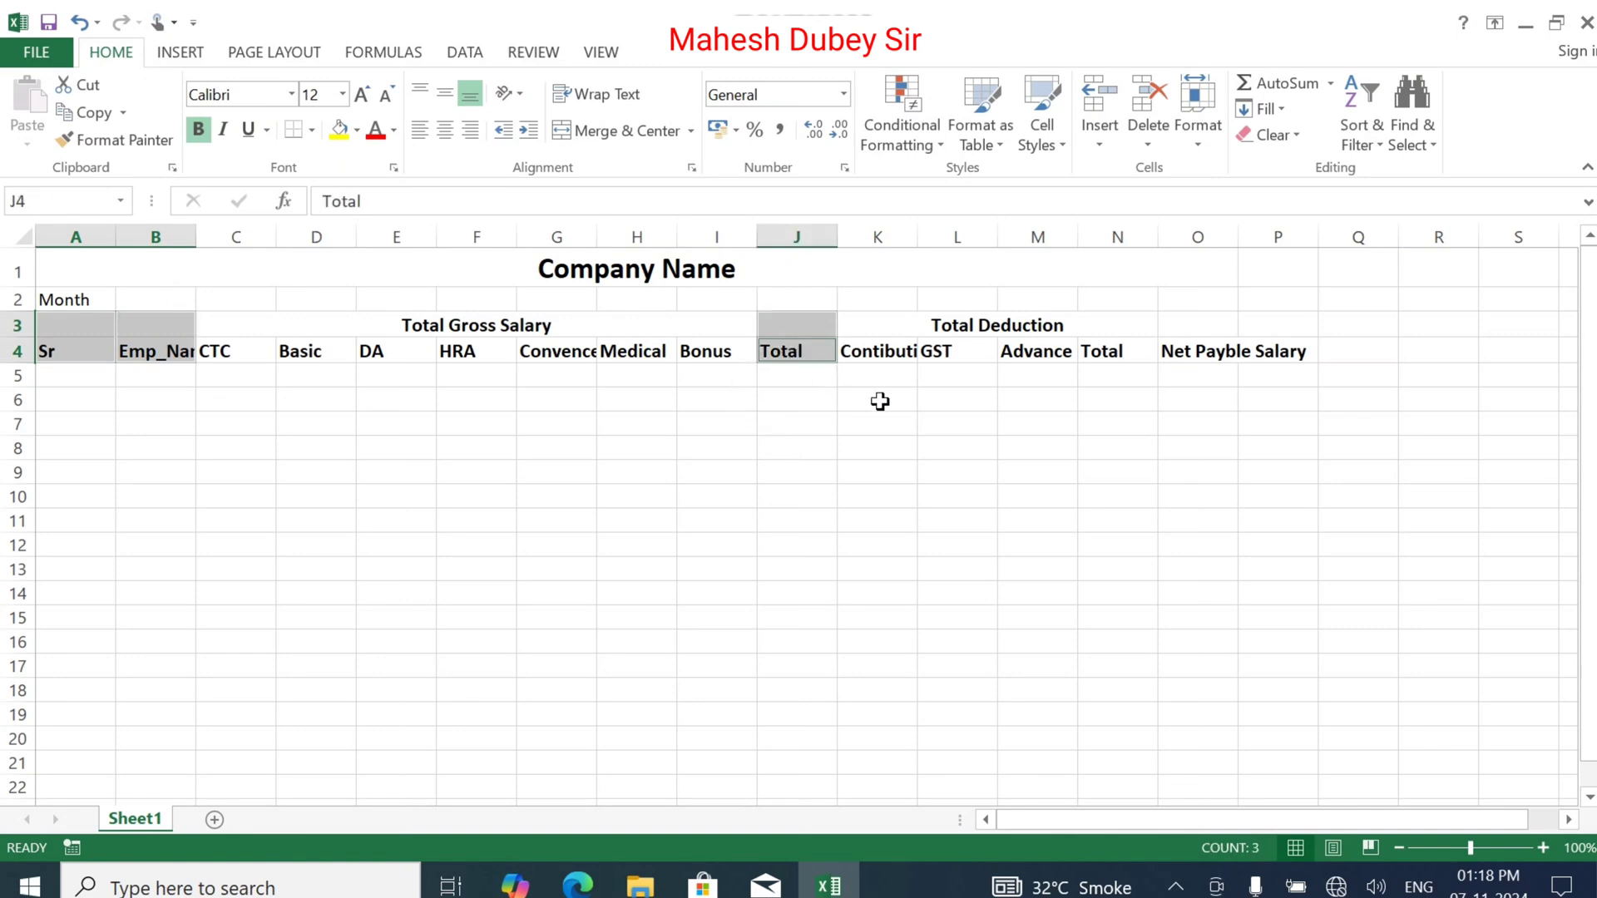
{"action": "left_click", "coordinate": [1132, 316], "text": "ctrl"}
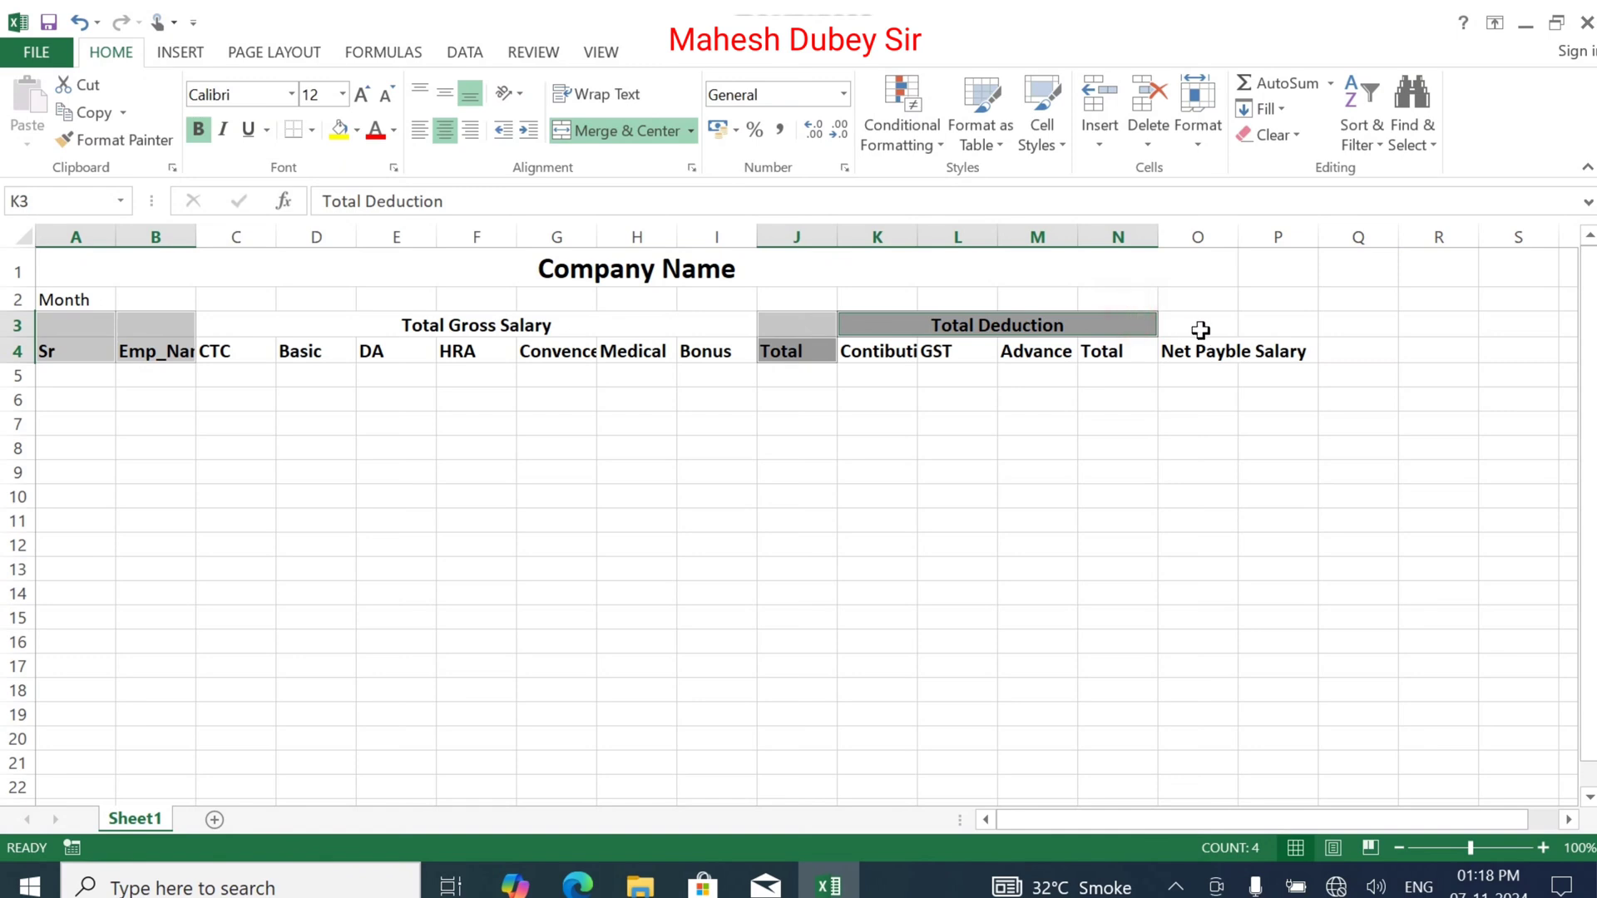
{"action": "key", "text": "ctrl+z"}
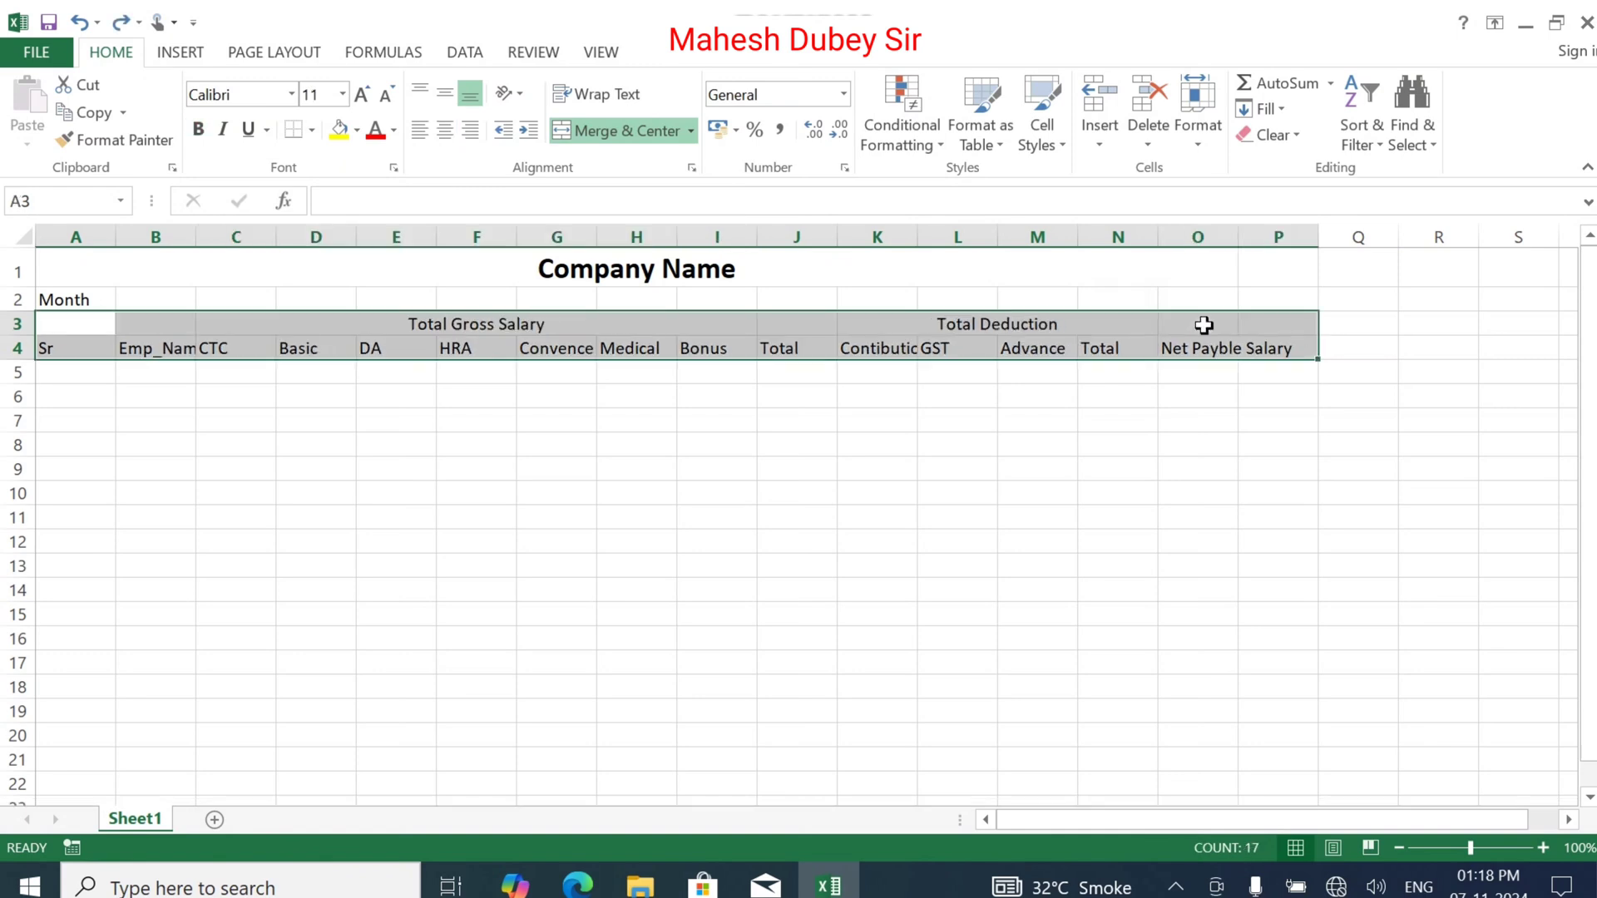
{"action": "left_click", "coordinate": [1031, 493]}
{"action": "key", "text": "ctrl+y"}
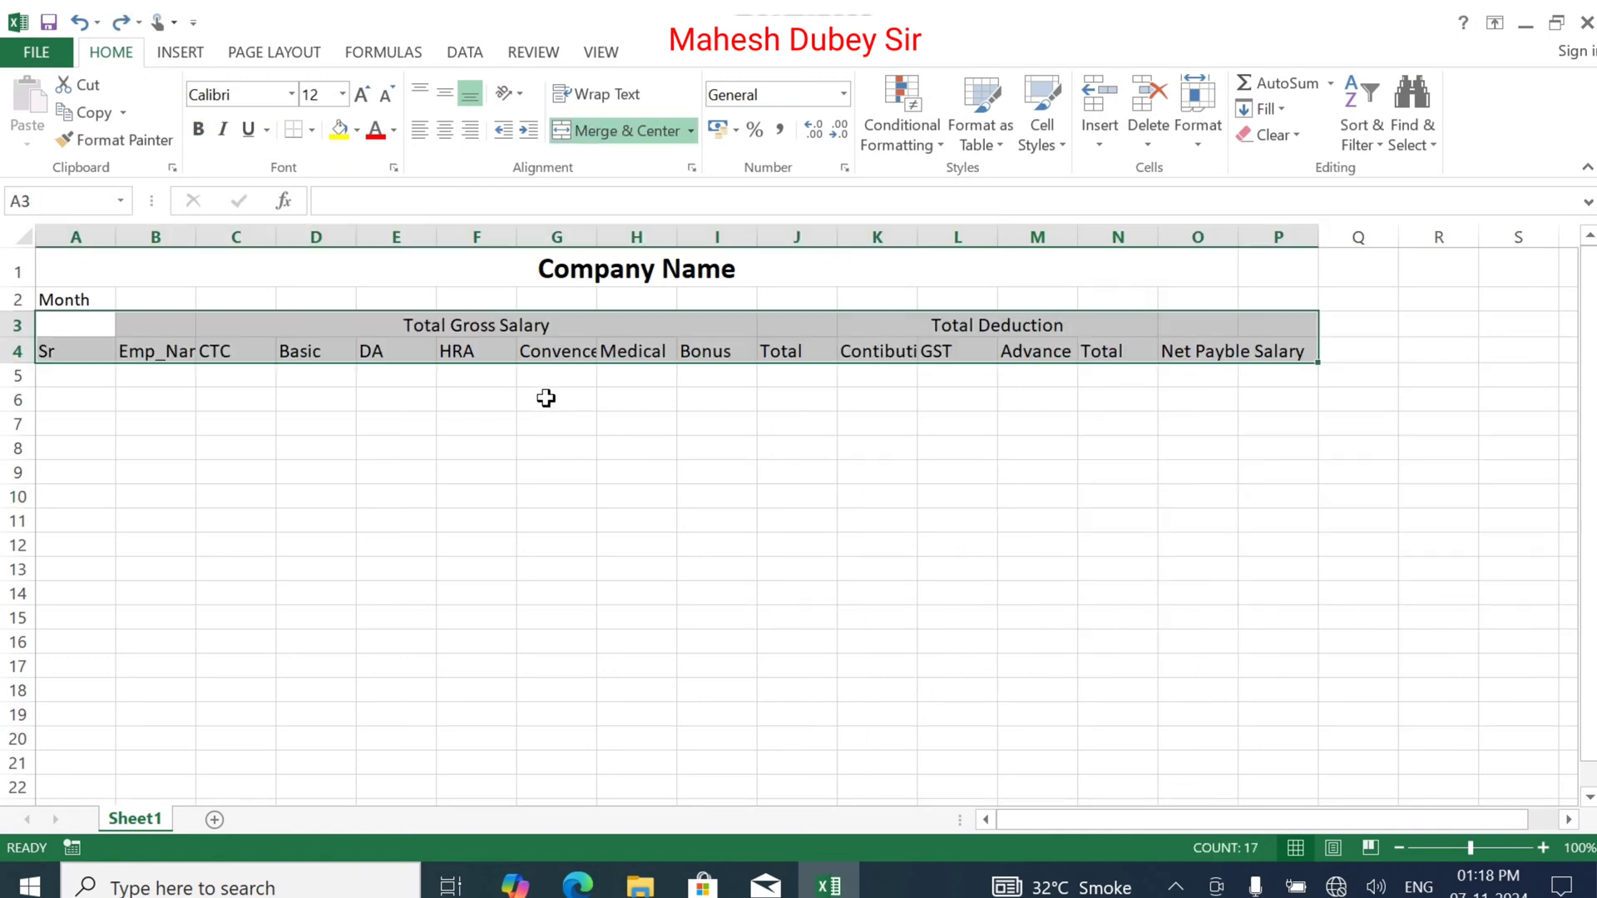
{"action": "key", "text": "ctrl+z"}
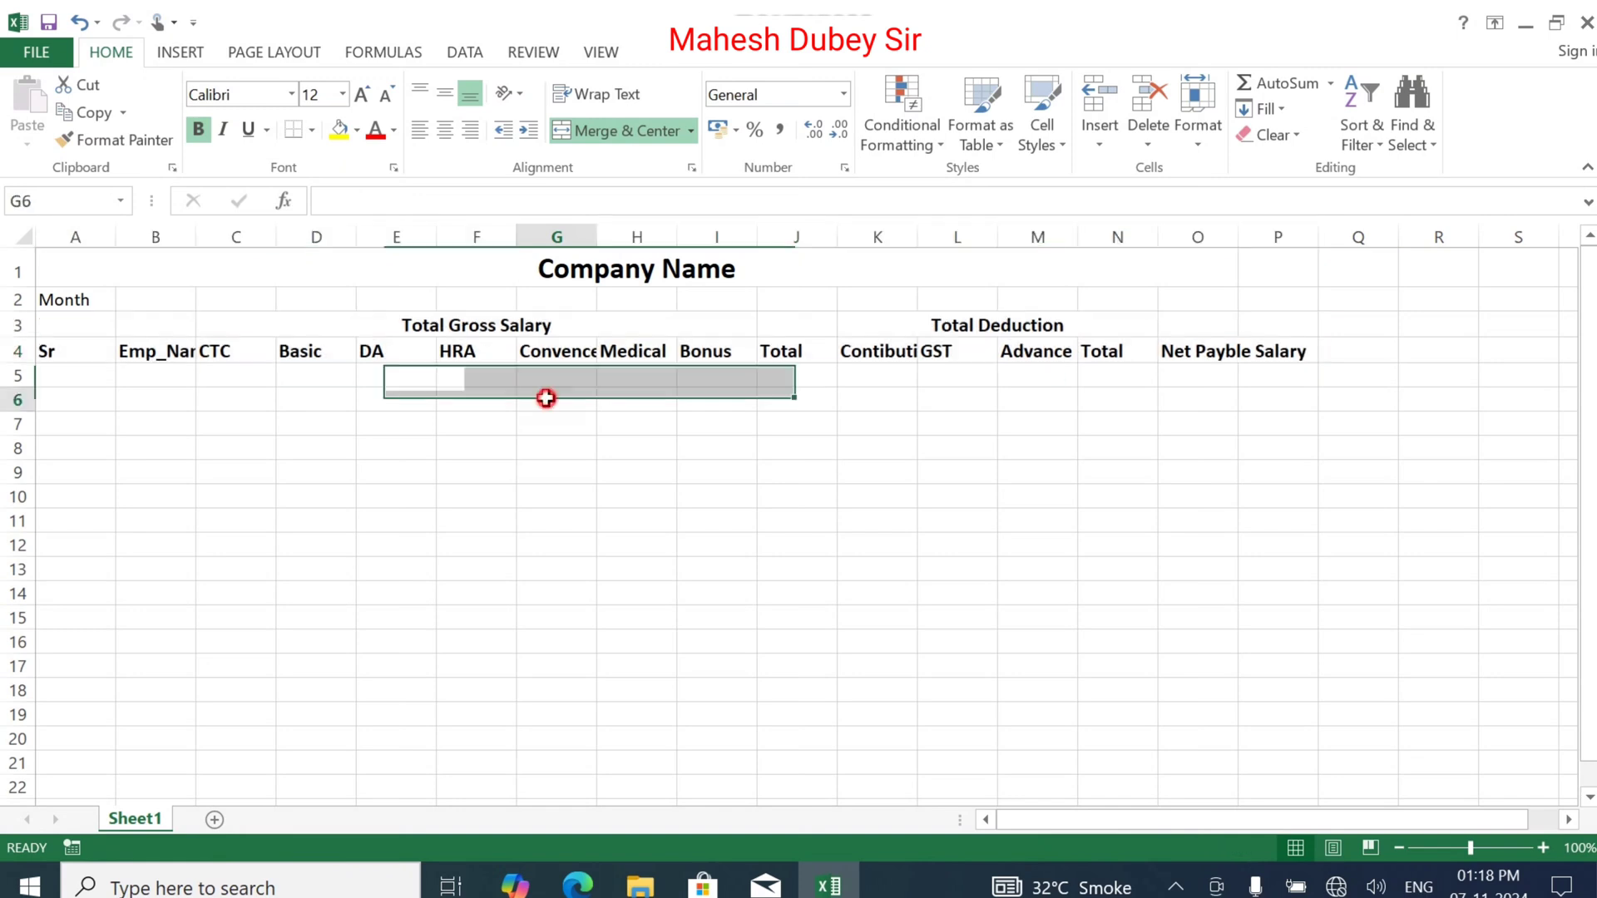
{"action": "left_click", "coordinate": [546, 398]}
Unmerge the Total Deduction heading, then merge and center it across K3:M3 only
{"action": "left_click", "coordinate": [998, 325]}
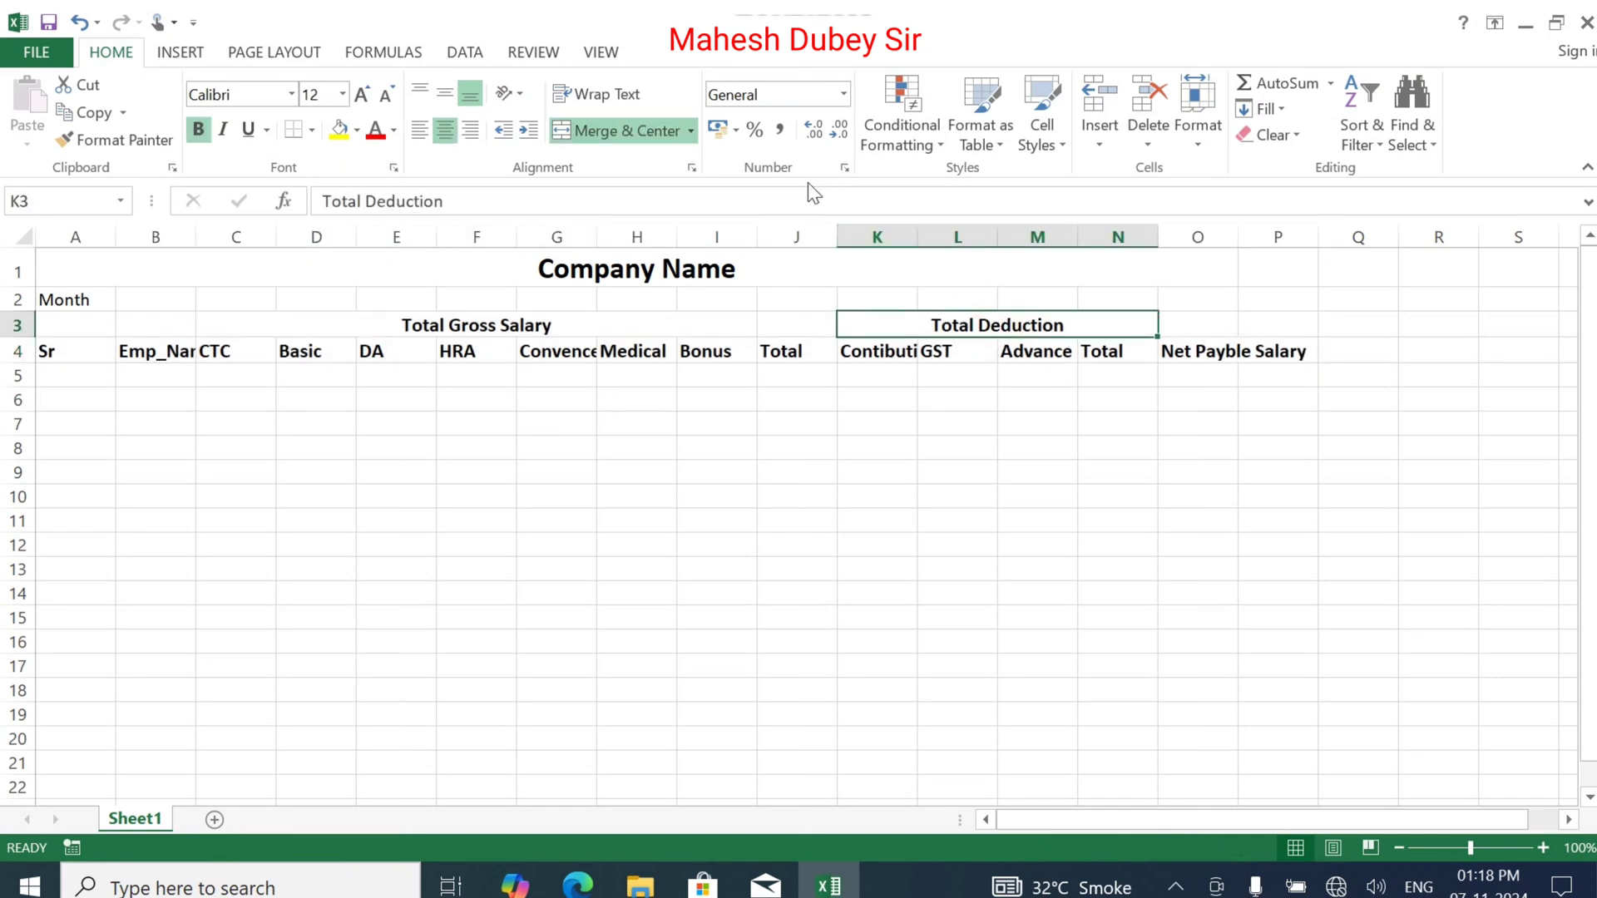
{"action": "left_click", "coordinate": [617, 137]}
{"action": "left_click", "coordinate": [865, 323]}
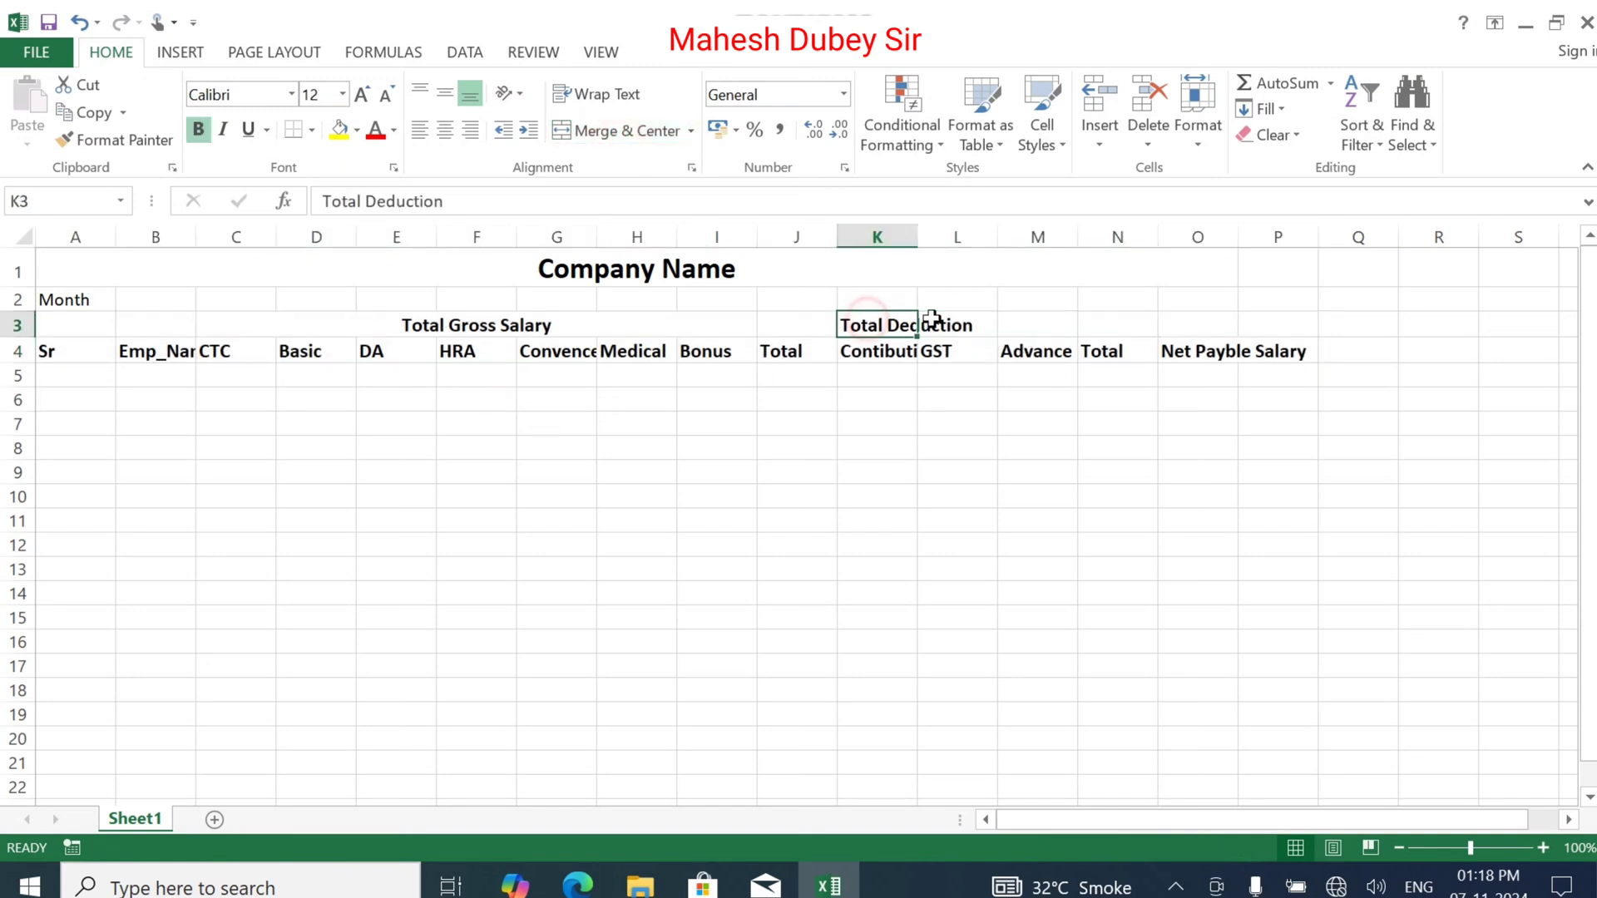
{"action": "left_click_drag", "start_coordinate": [926, 323], "coordinate": [1025, 325]}
{"action": "left_click", "coordinate": [853, 324]}
{"action": "key", "text": "shift+Right"}
{"action": "key", "text": "shift+Right"}
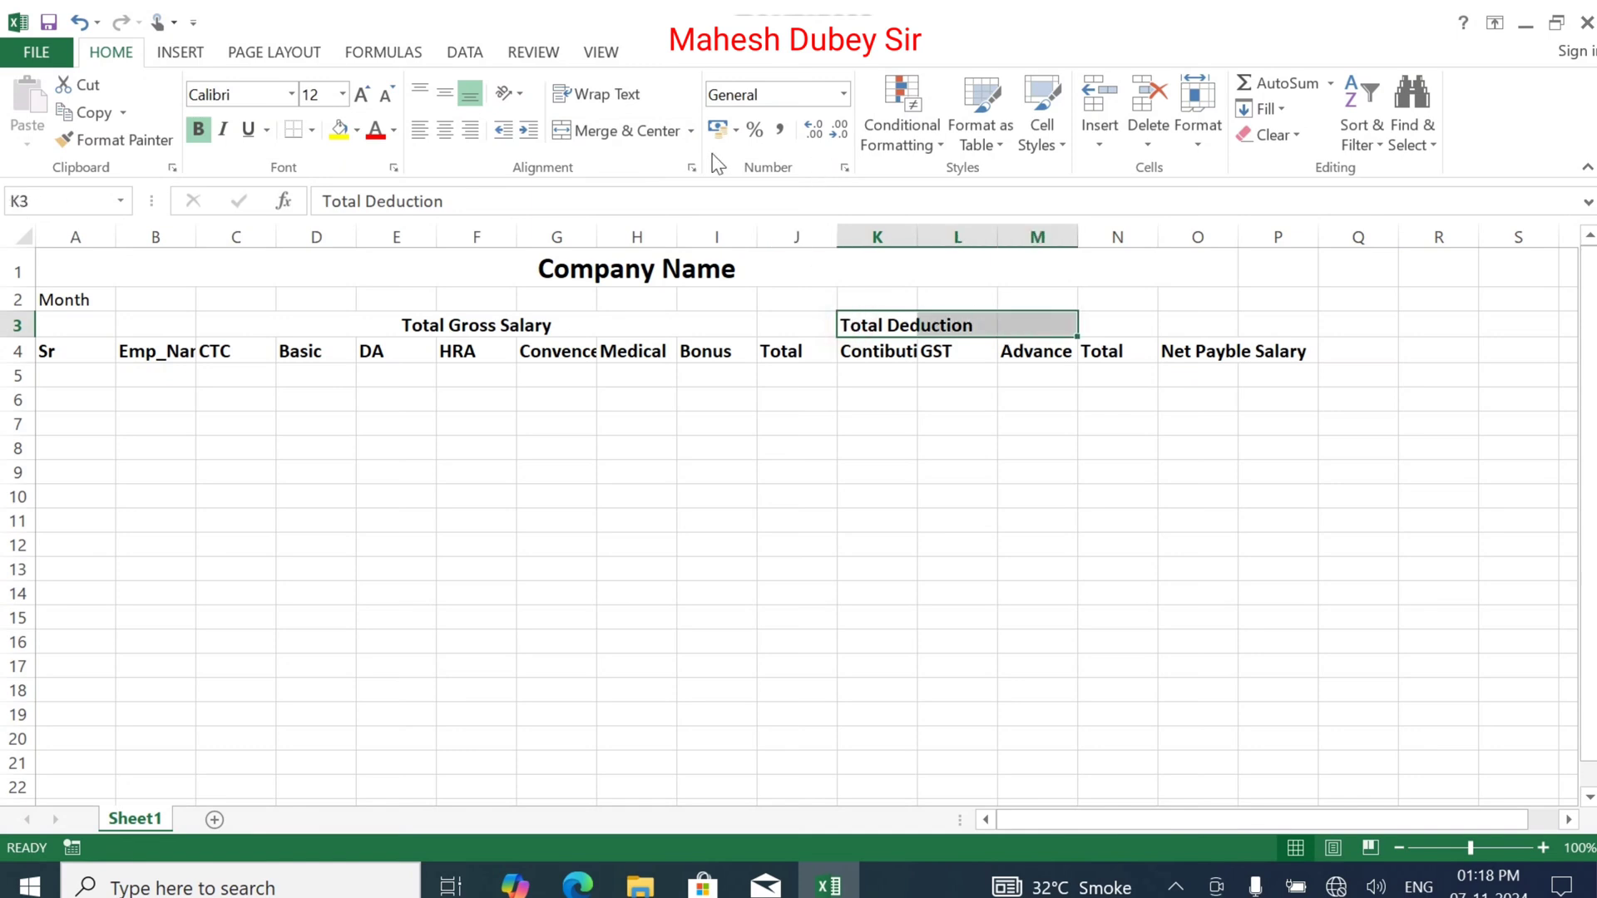
{"action": "left_click", "coordinate": [626, 129]}
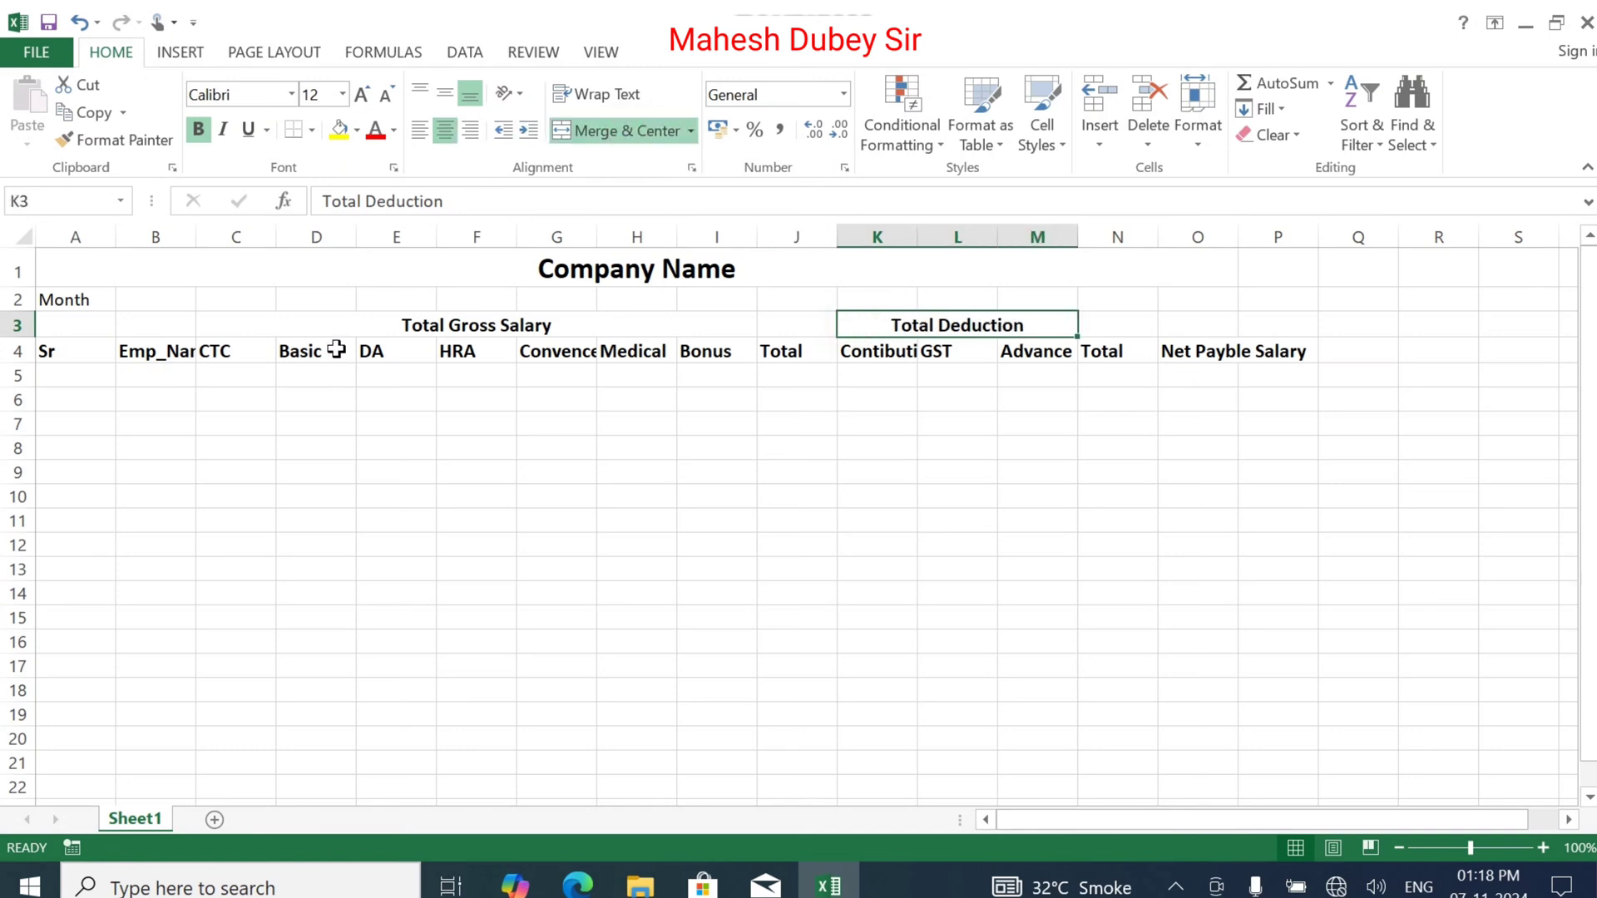
Merge the row 3 and 4 cells vertically in each of columns A, B, J, N and O using Merge Cells
{"action": "left_click_drag", "start_coordinate": [83, 325], "coordinate": [82, 349]}
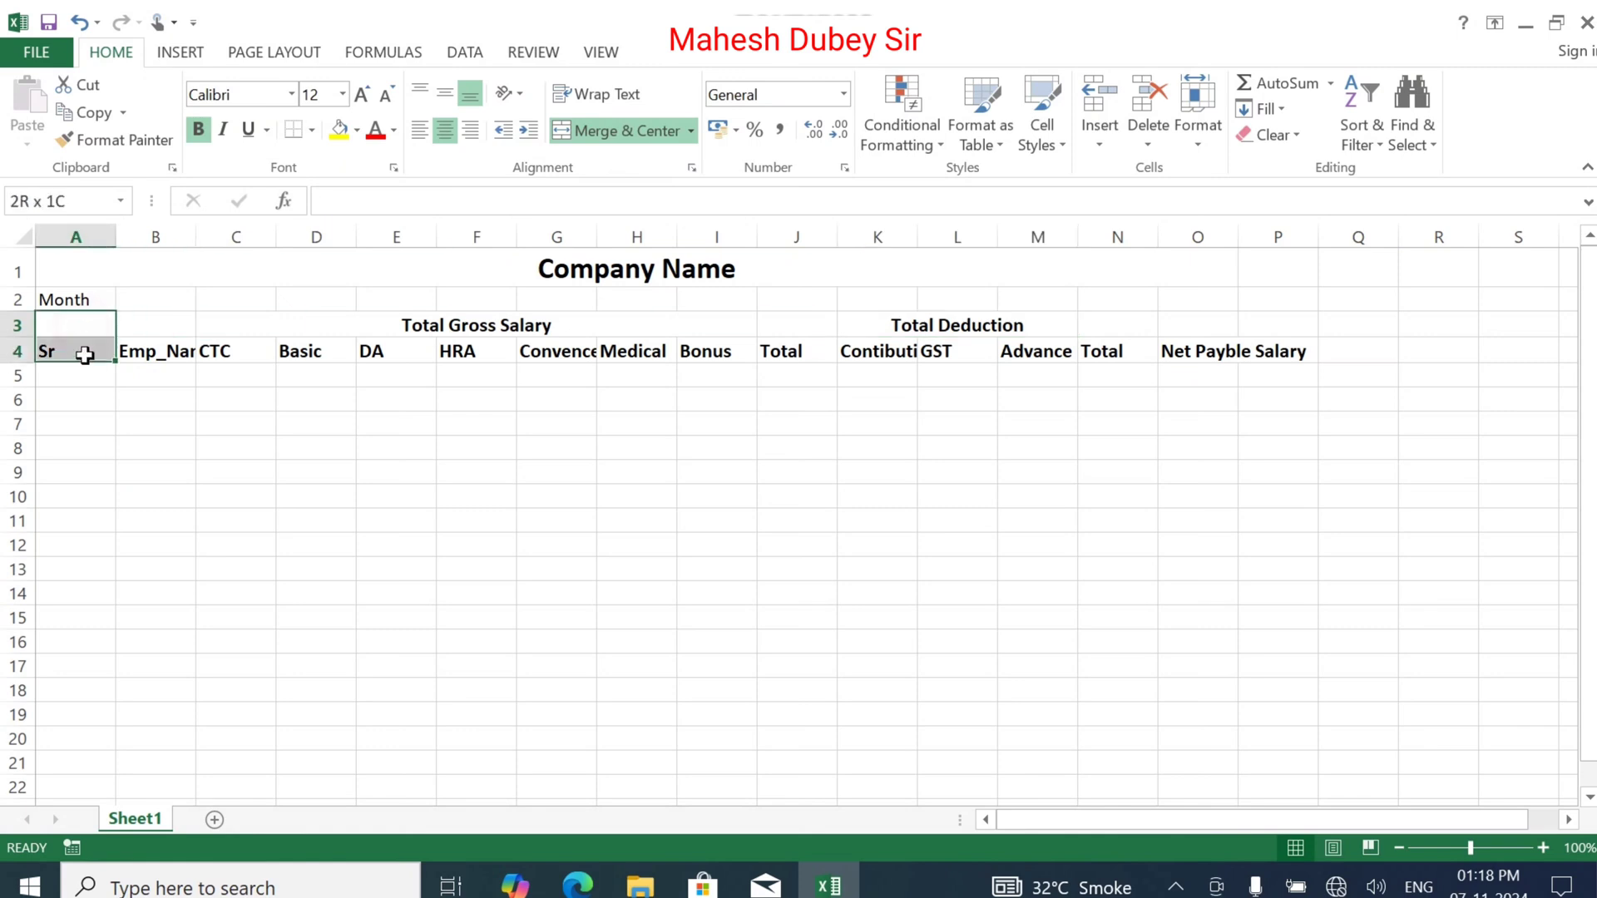
{"action": "left_click_drag", "start_coordinate": [178, 326], "coordinate": [183, 349]}
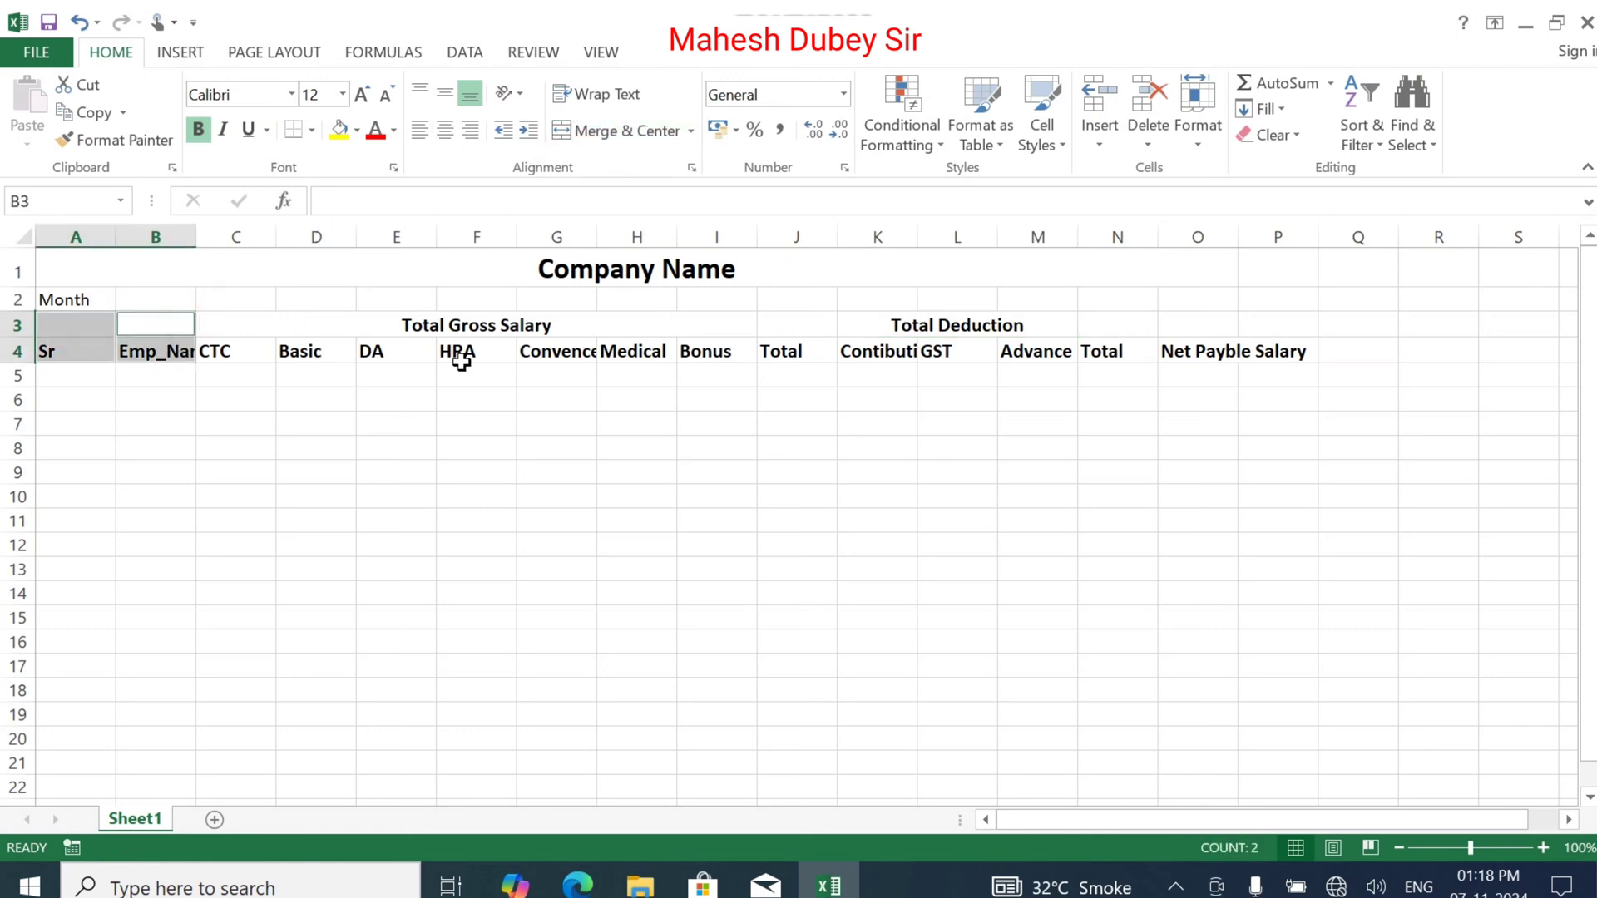
{"action": "left_click_drag", "start_coordinate": [827, 314], "coordinate": [828, 350]}
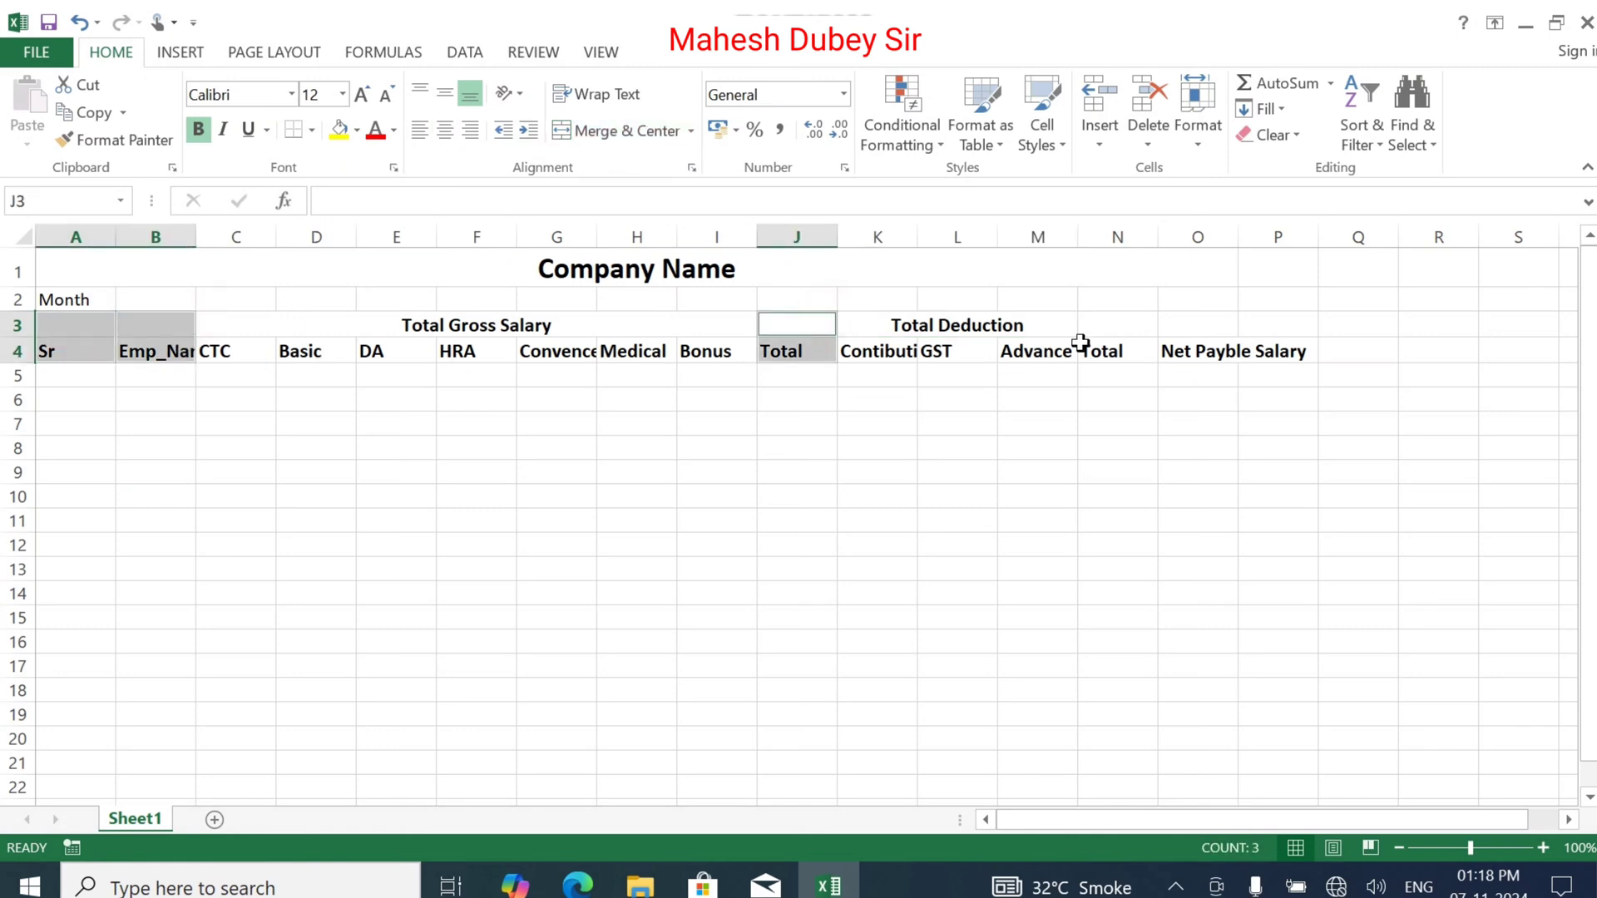
{"action": "left_click_drag", "start_coordinate": [1120, 314], "coordinate": [1211, 345]}
{"action": "left_click", "coordinate": [1208, 316], "text": "ctrl"}
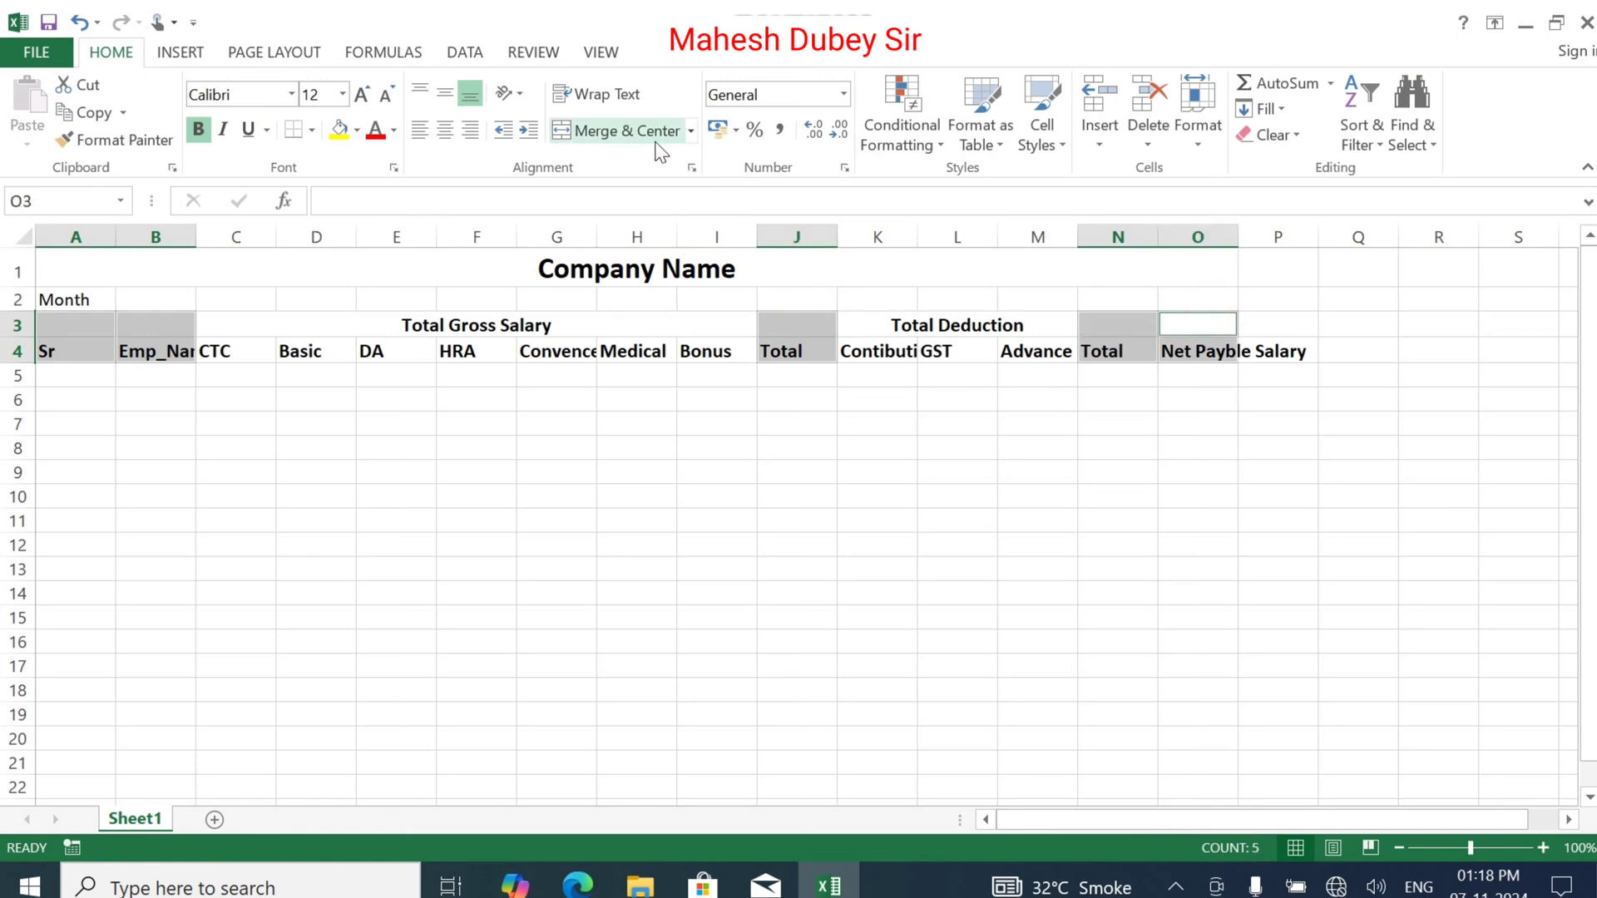
{"action": "left_click", "coordinate": [689, 132]}
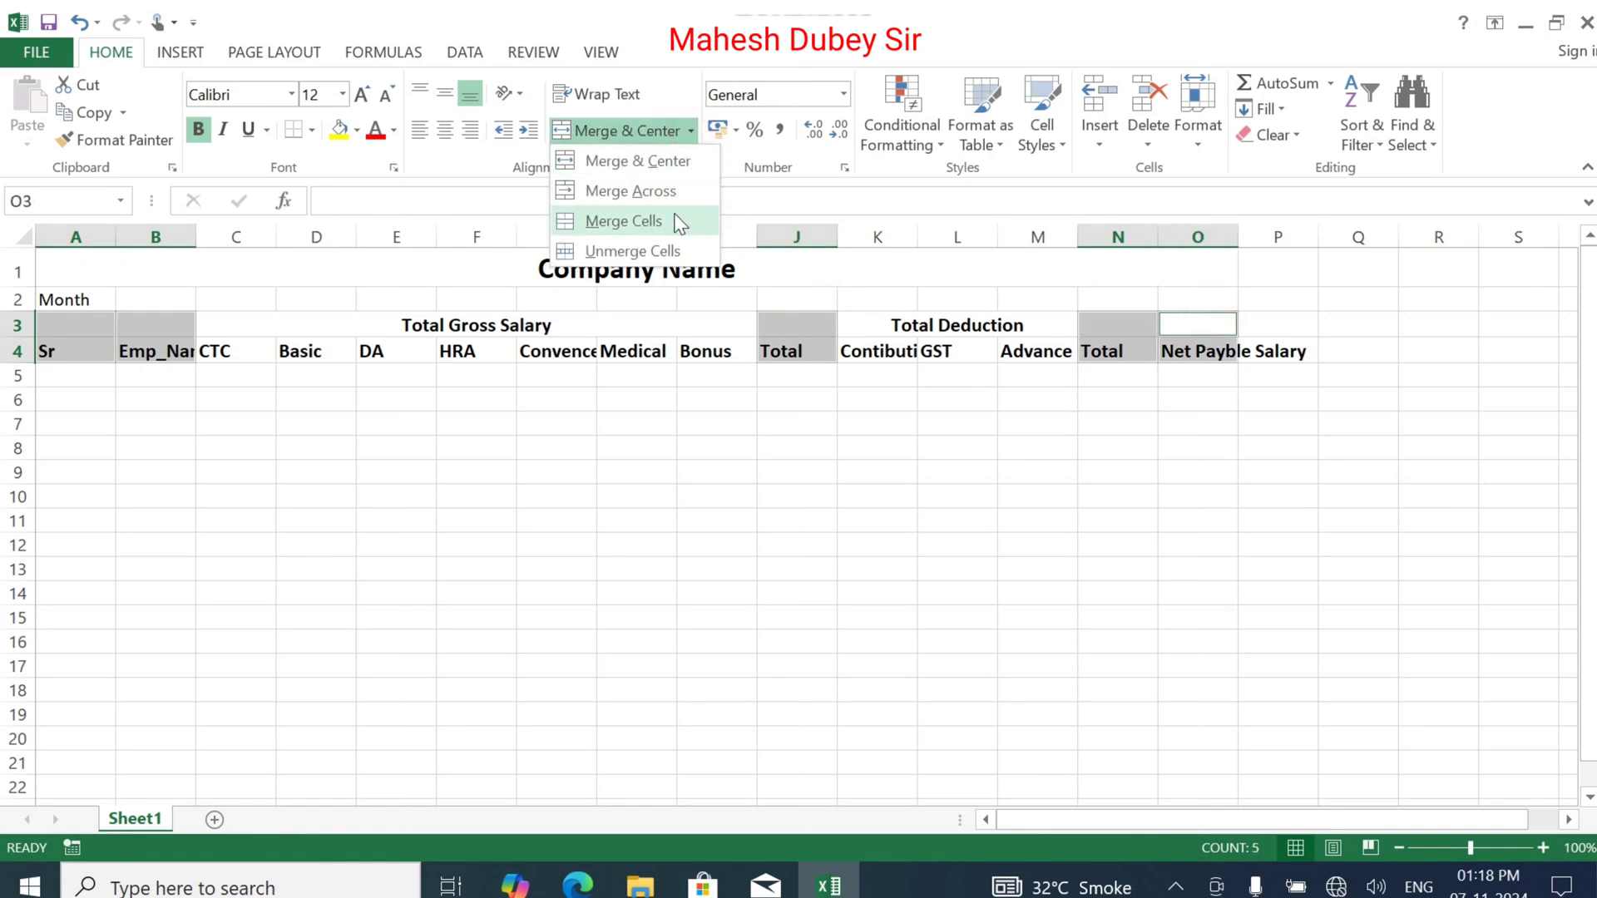
{"action": "left_click", "coordinate": [677, 216]}
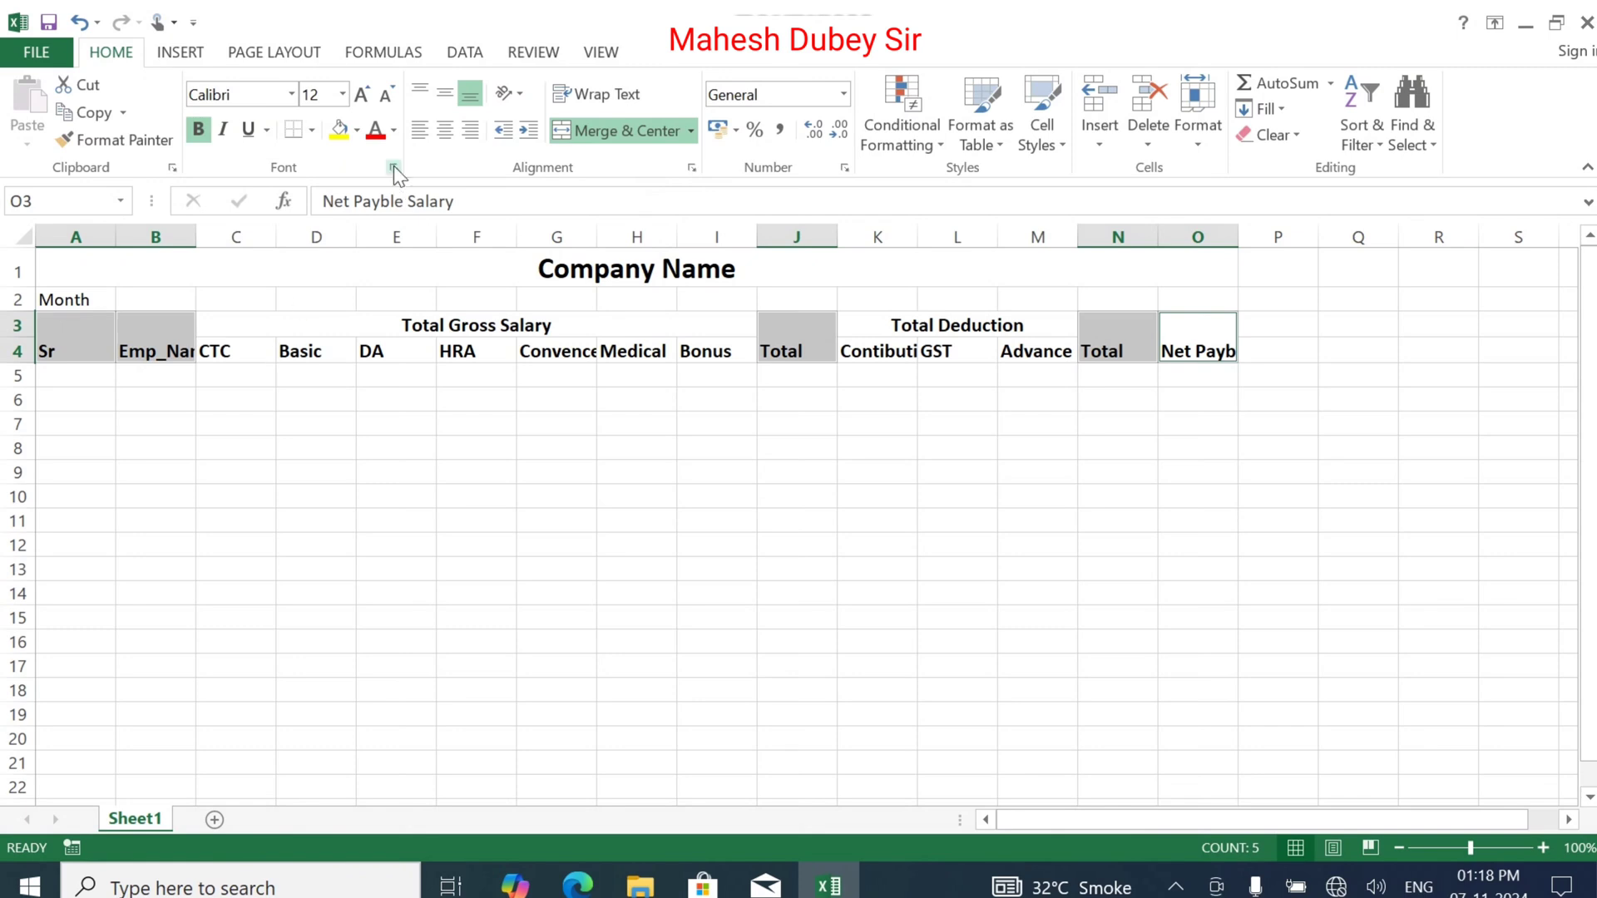
Center the merged Sr, Emp_Name, Total and Net Payble Salary headings horizontally and vertically, and wrap their text
{"action": "left_click", "coordinate": [443, 131]}
{"action": "left_click", "coordinate": [445, 93]}
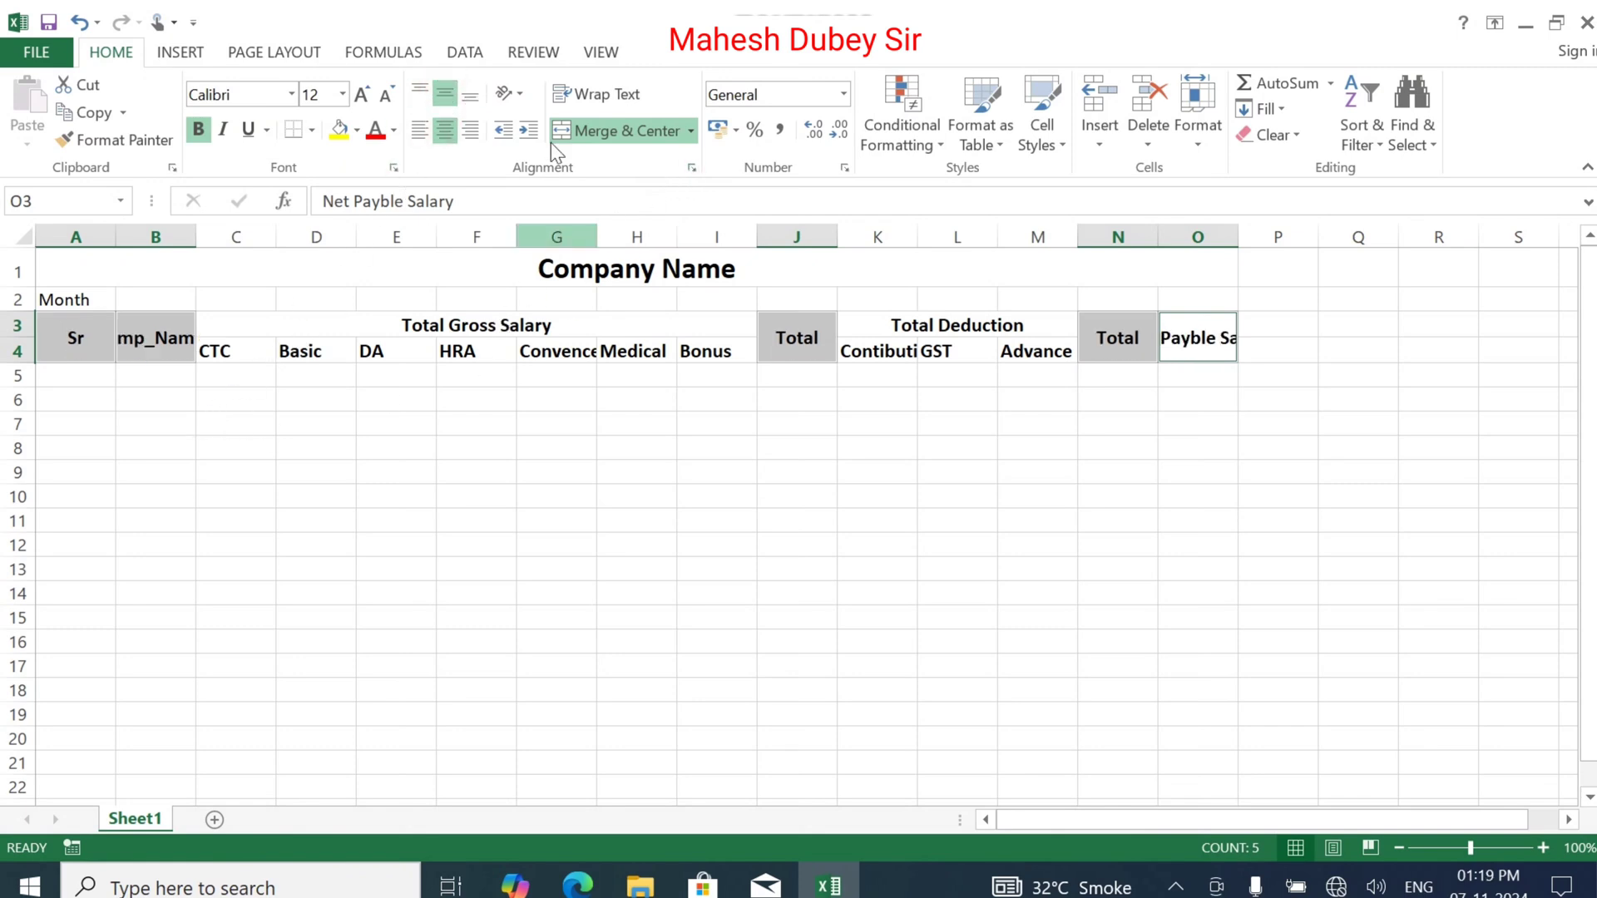
{"action": "left_click", "coordinate": [593, 100]}
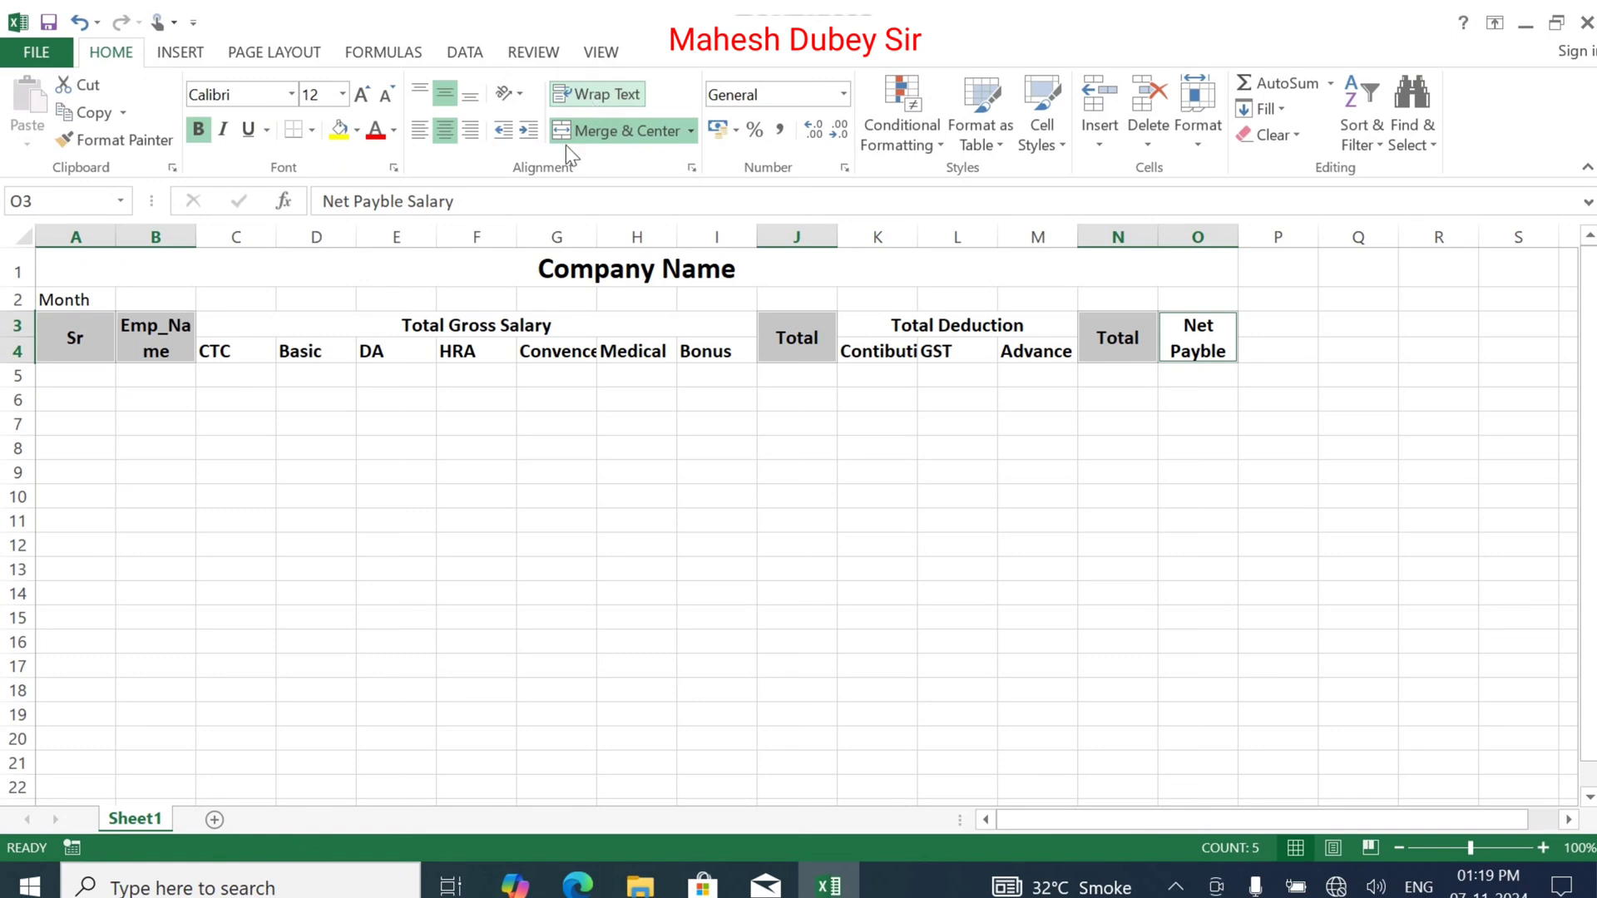
Narrow column A around the Sr heading and widen column B so Emp_Name fits on one line
{"action": "left_click", "coordinate": [240, 471]}
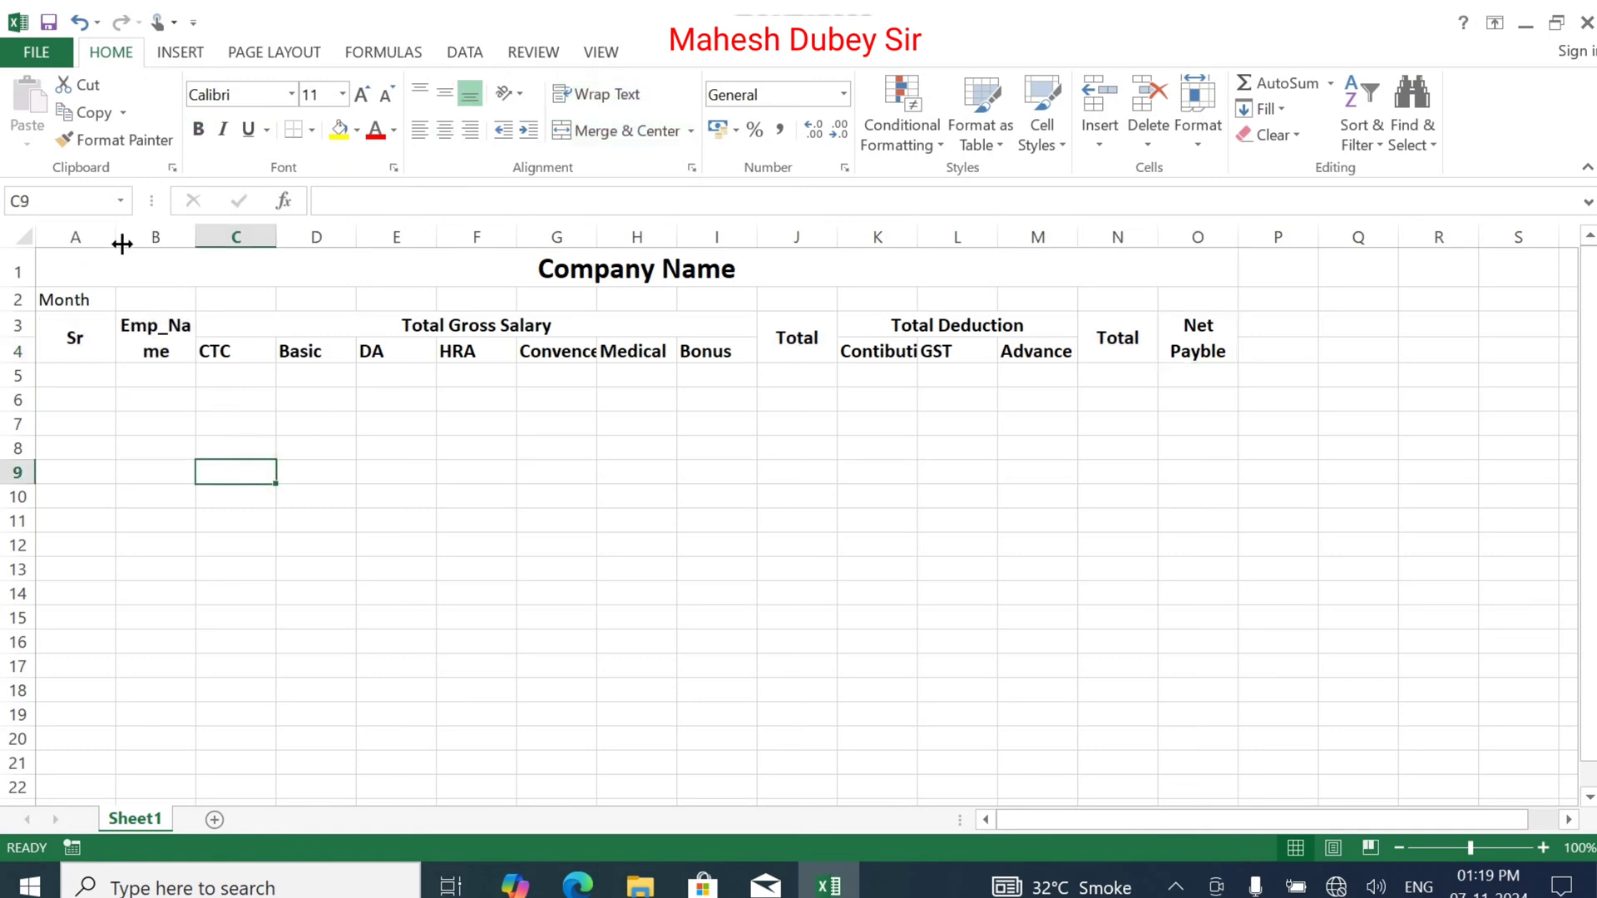
{"action": "left_click_drag", "start_coordinate": [122, 237], "coordinate": [731, 237]}
{"action": "left_click_drag", "start_coordinate": [732, 237], "coordinate": [785, 239]}
{"action": "key", "text": "ctrl+z"}
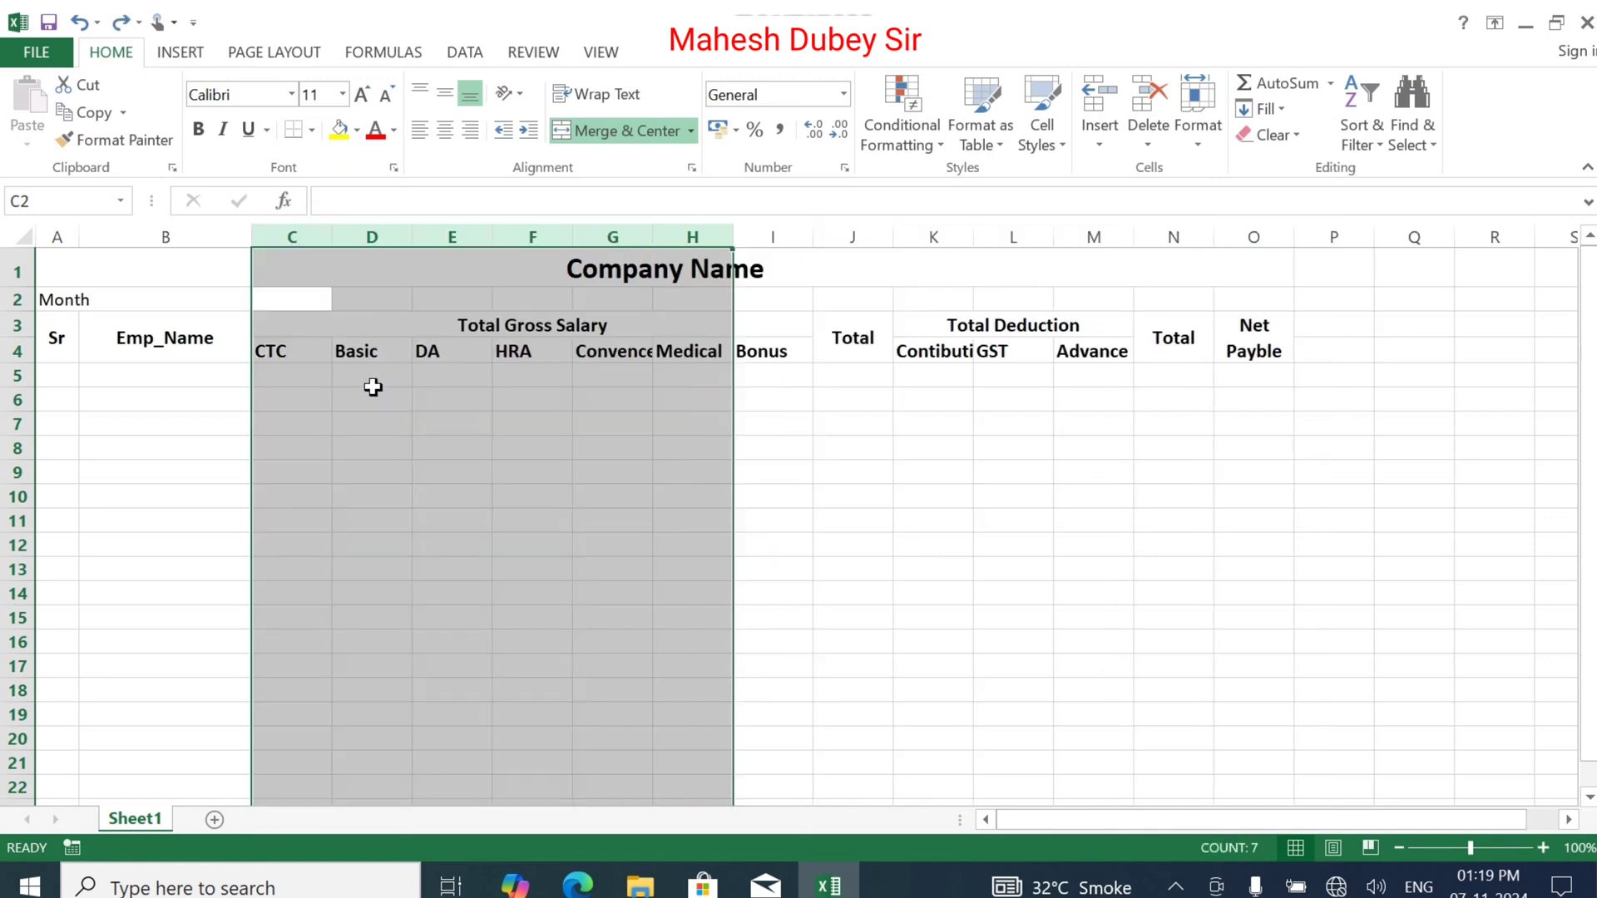
AutoFit the widths of gross salary columns C:I and deduction columns K:M to their headings
{"action": "left_click", "coordinate": [773, 236], "text": "shift"}
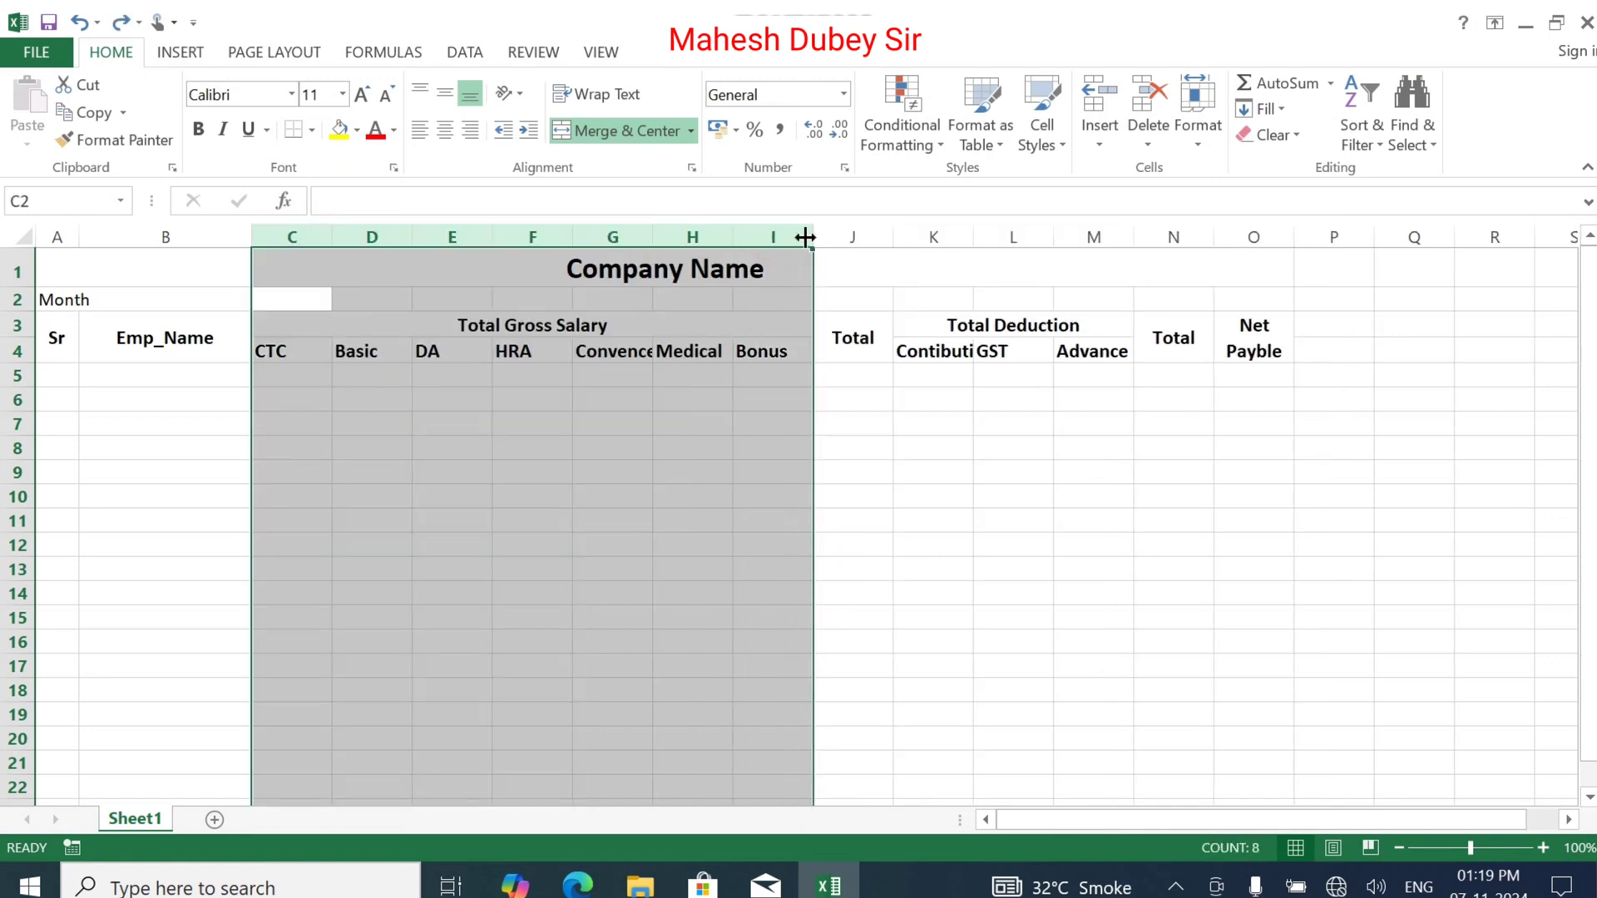
{"action": "double_click", "coordinate": [812, 227]}
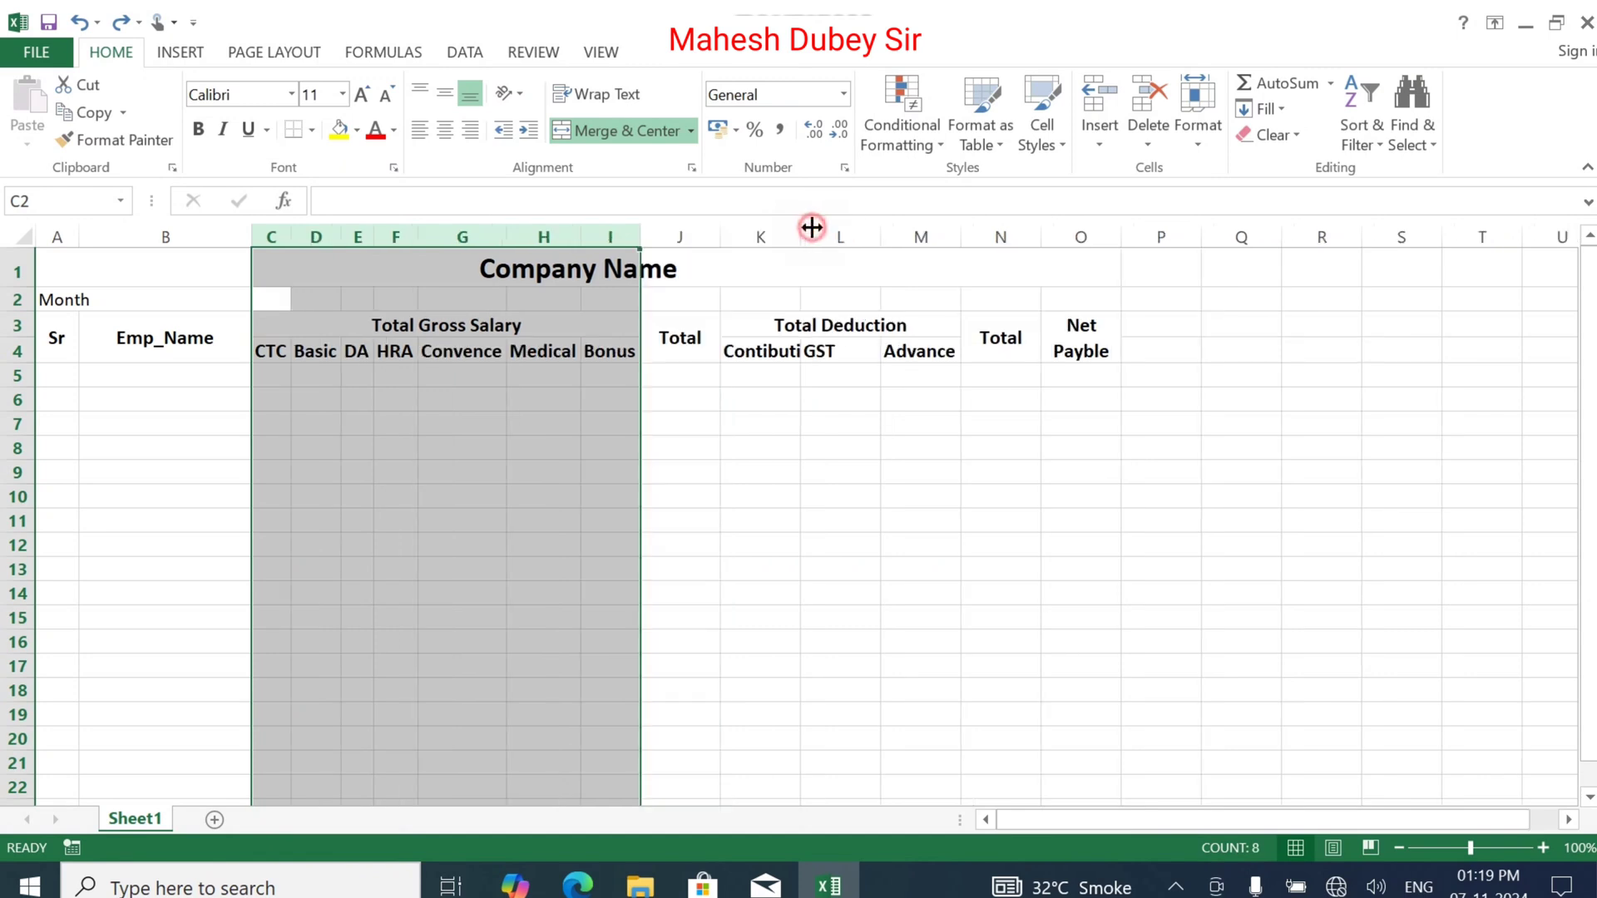
{"action": "left_click", "coordinate": [371, 466]}
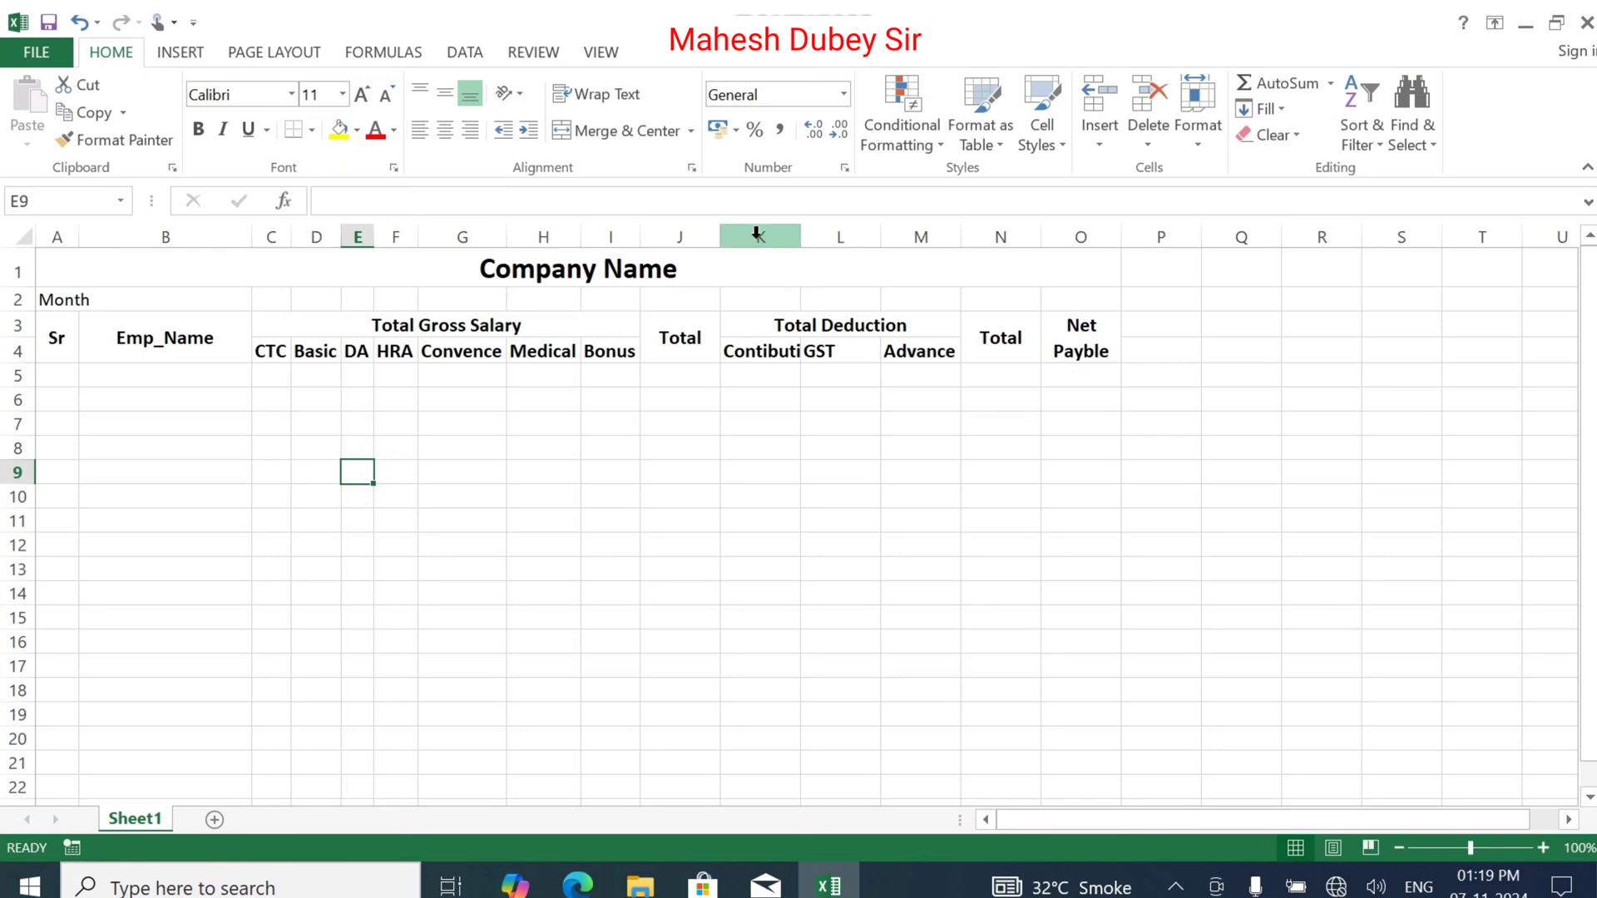
{"action": "left_click_drag", "start_coordinate": [755, 236], "coordinate": [915, 236]}
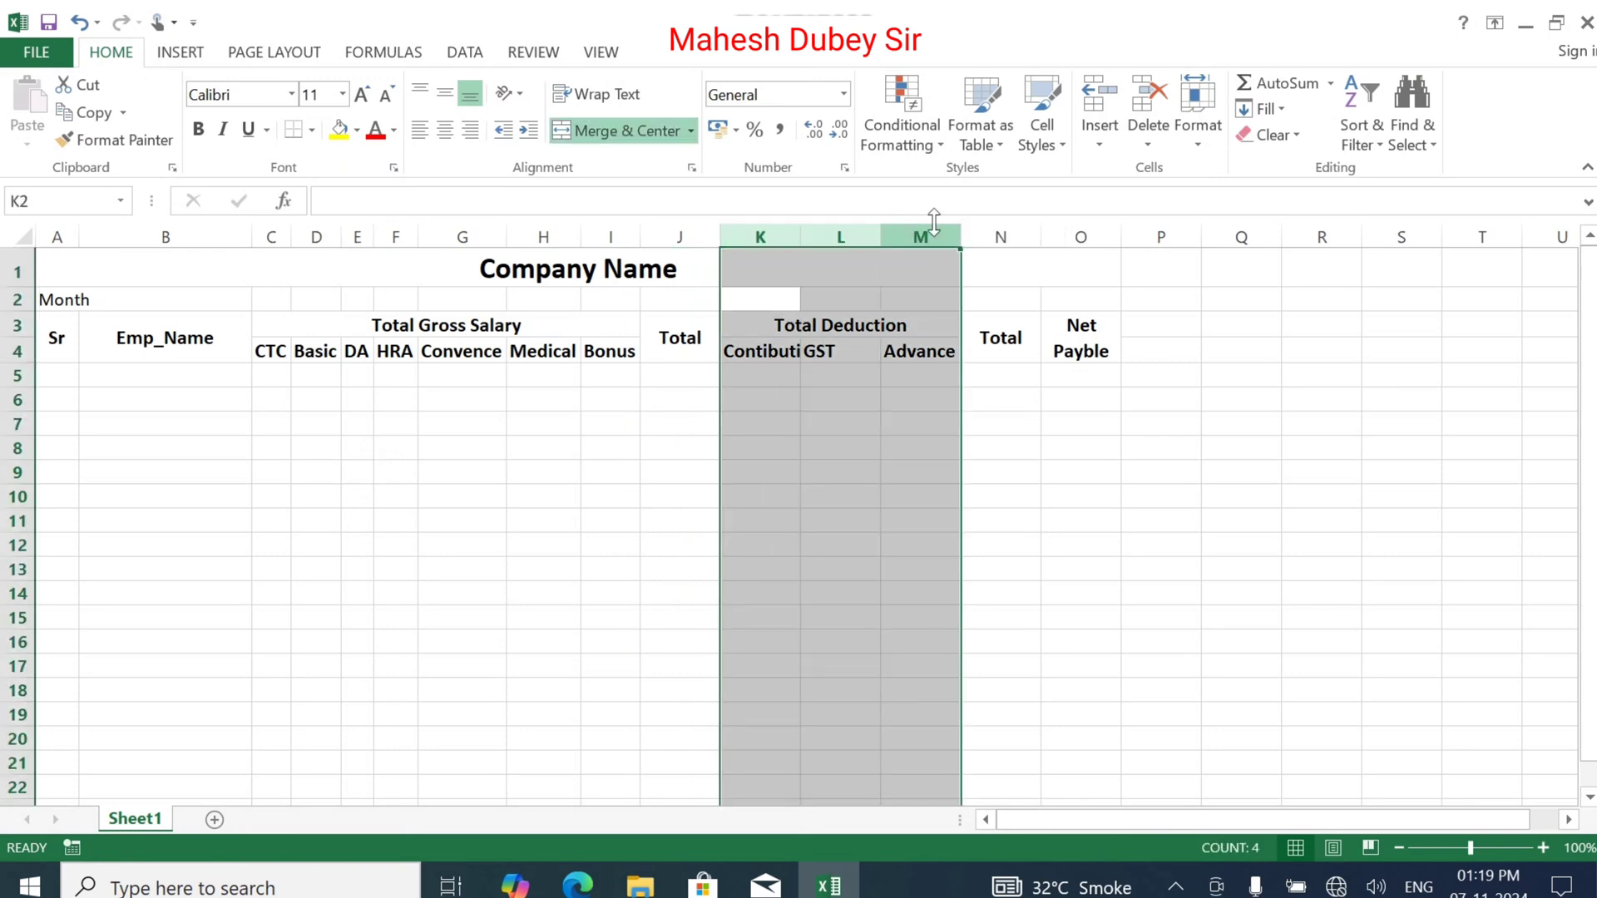
{"action": "double_click", "coordinate": [961, 236]}
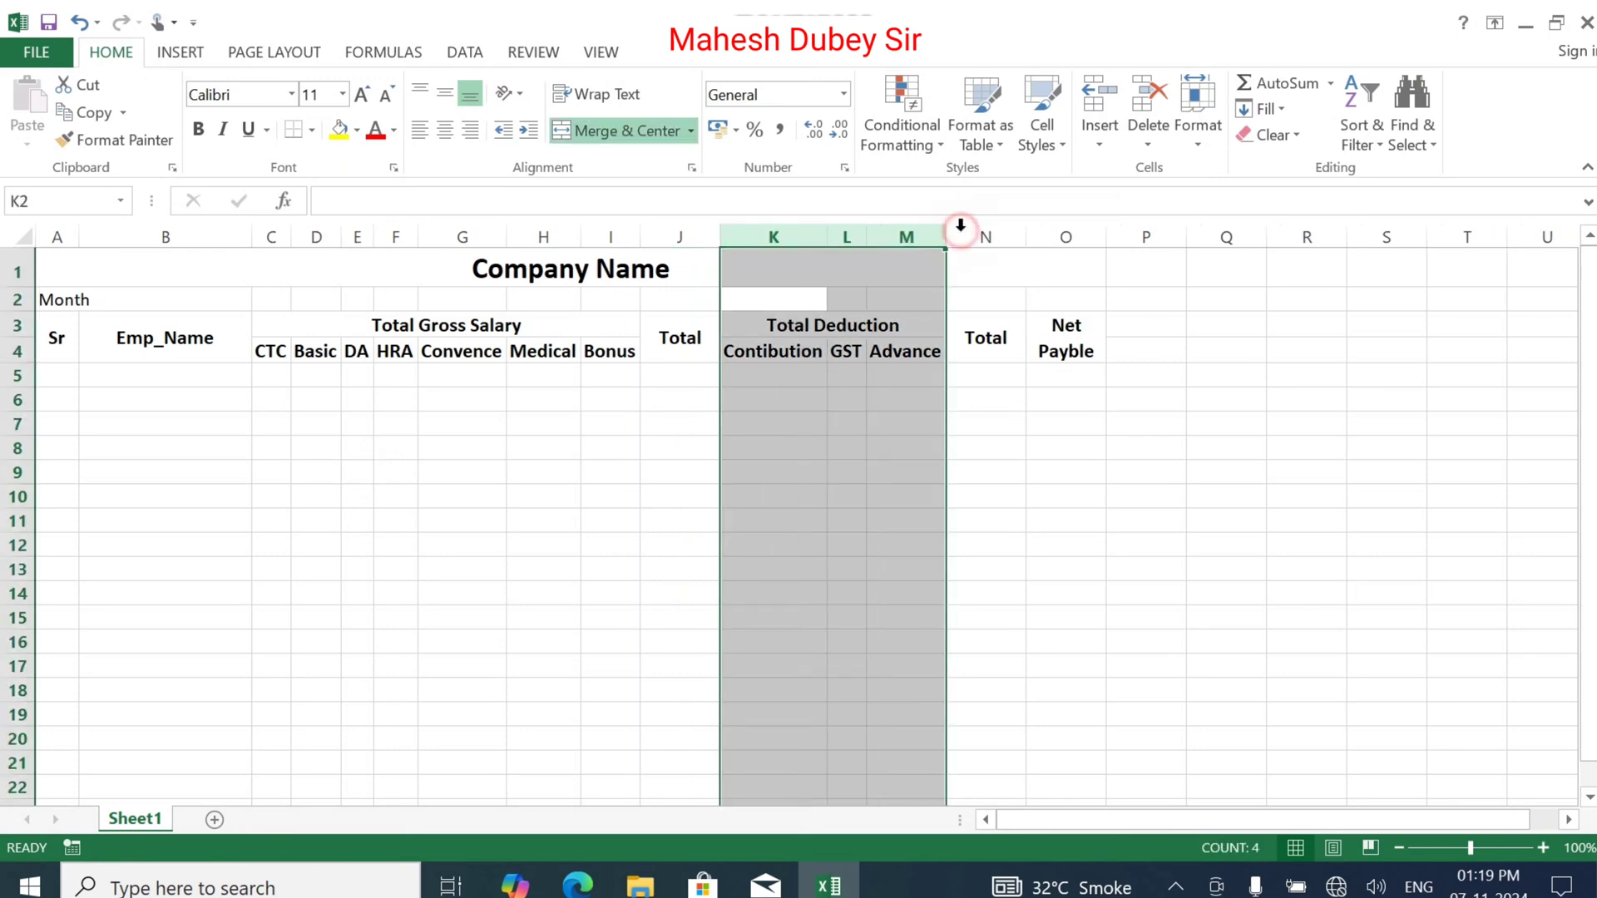
{"action": "left_click", "coordinate": [1005, 341]}
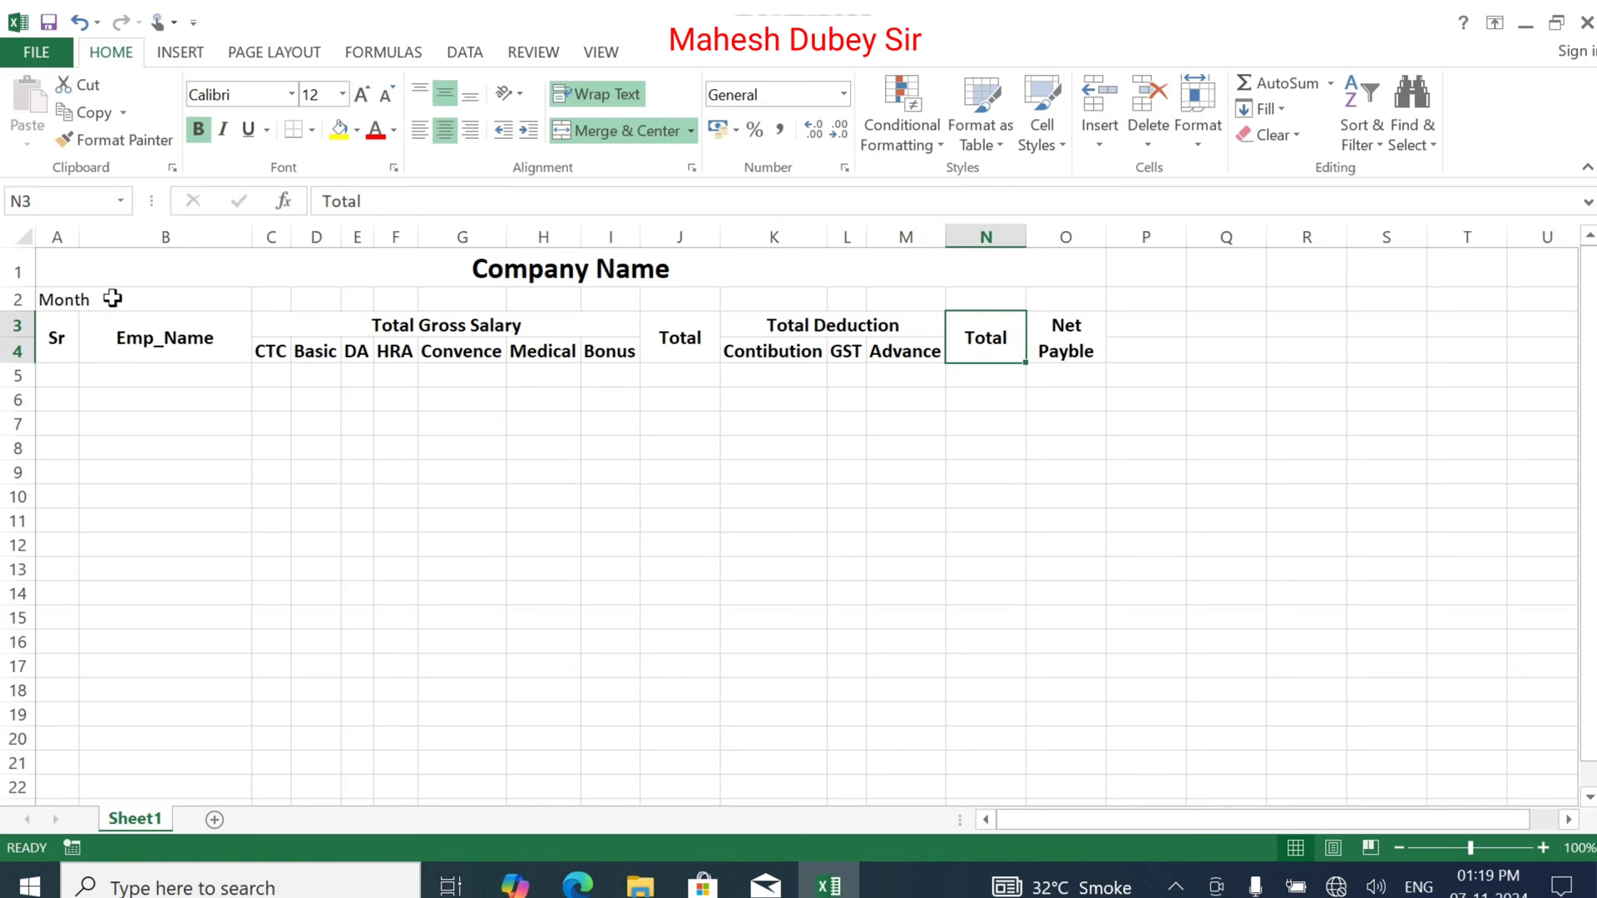
Apply all borders to the salary table range A3:O20
{"action": "left_click_drag", "start_coordinate": [63, 331], "coordinate": [1030, 741]}
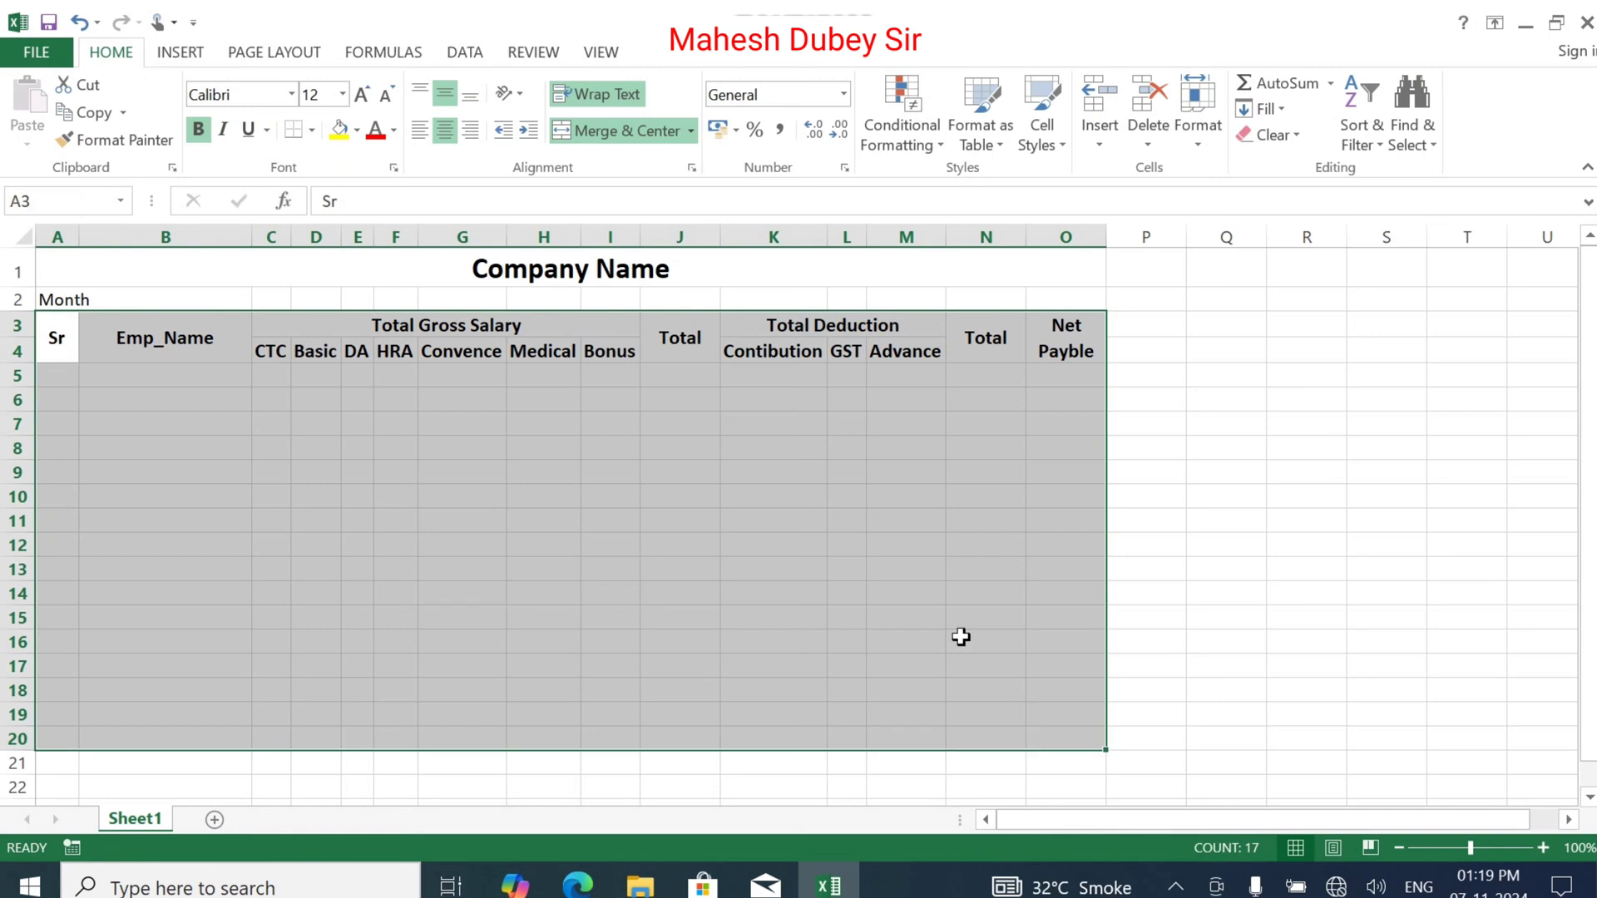
{"action": "left_click", "coordinate": [311, 130]}
{"action": "left_click", "coordinate": [316, 342]}
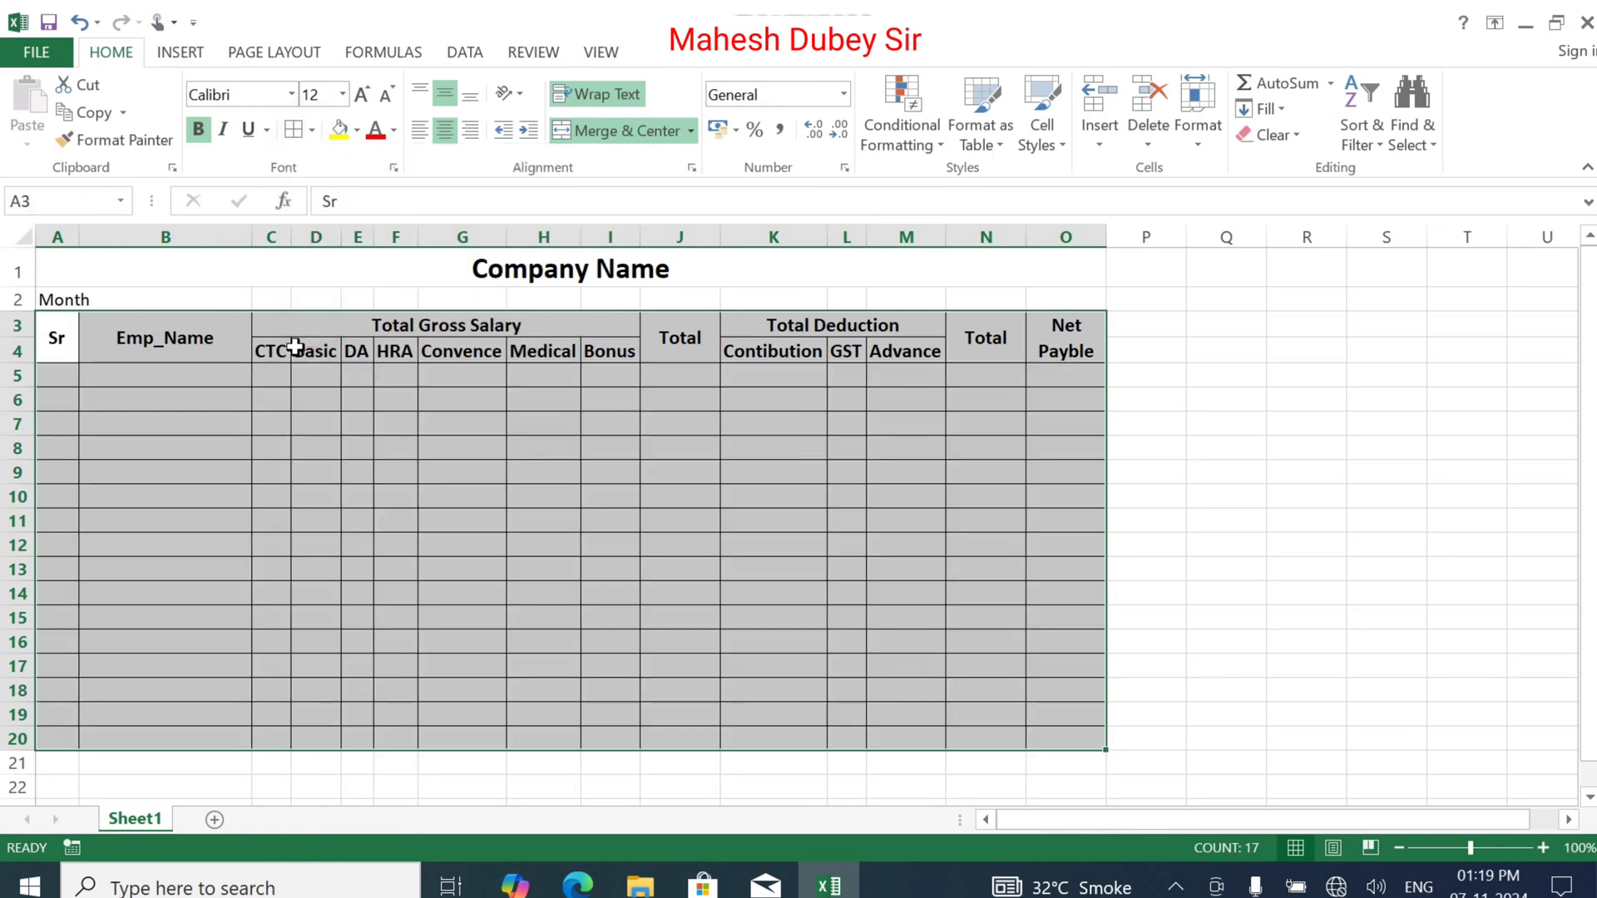
Add a thick box border around the whole sheet layout A1:O20
{"action": "left_click_drag", "start_coordinate": [210, 265], "coordinate": [210, 737]}
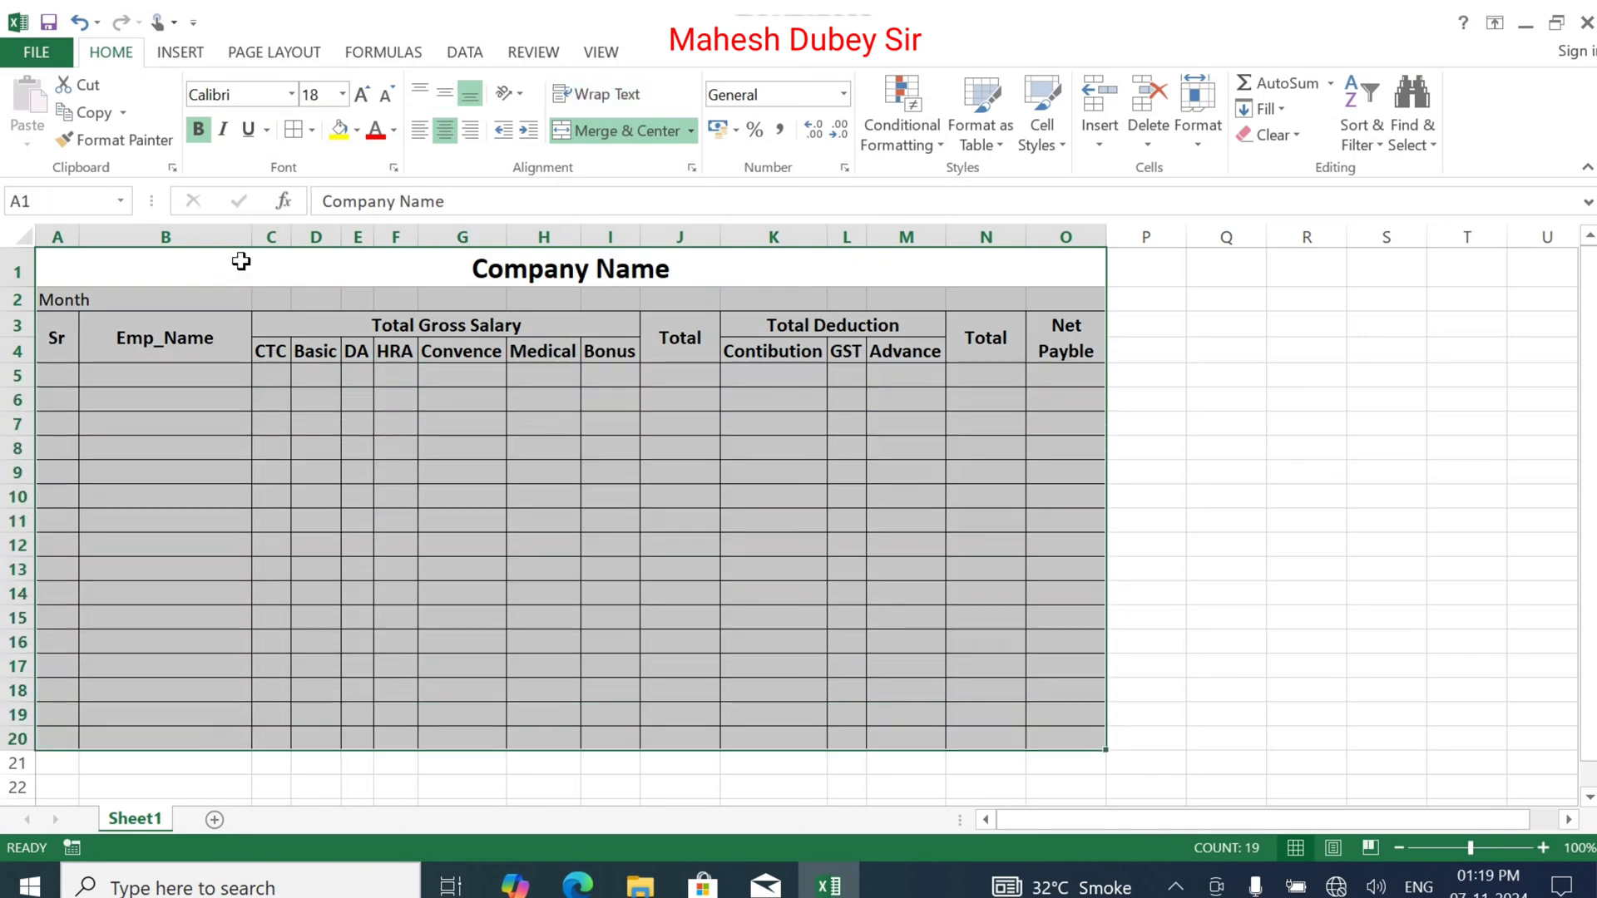
{"action": "left_click", "coordinate": [311, 130]}
{"action": "left_click", "coordinate": [329, 401]}
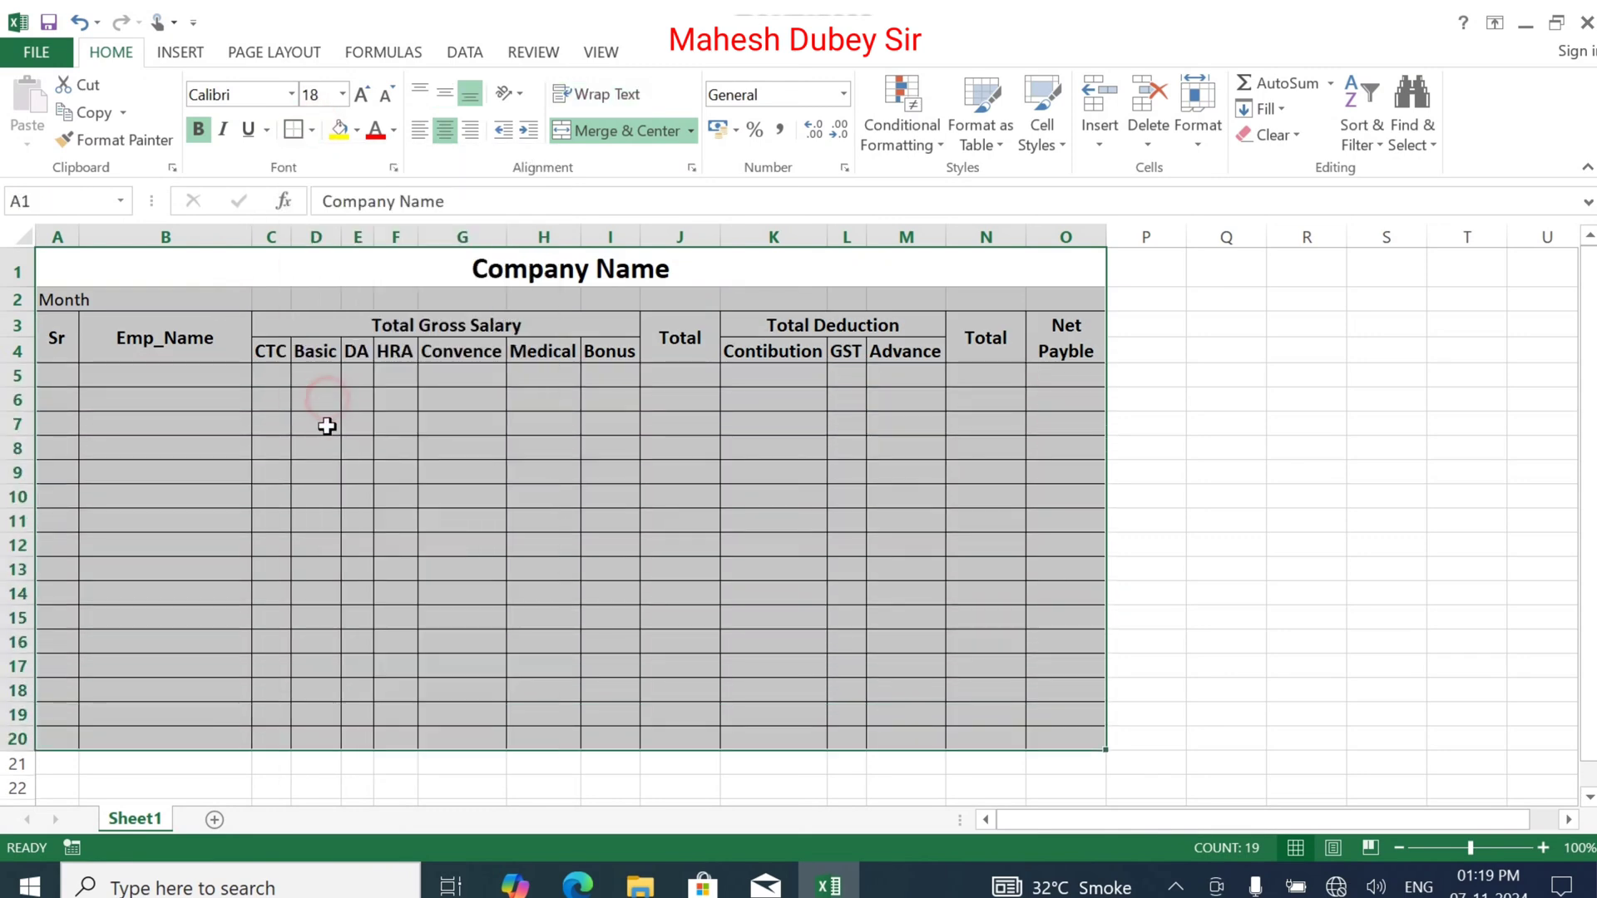
{"action": "left_click", "coordinate": [317, 450]}
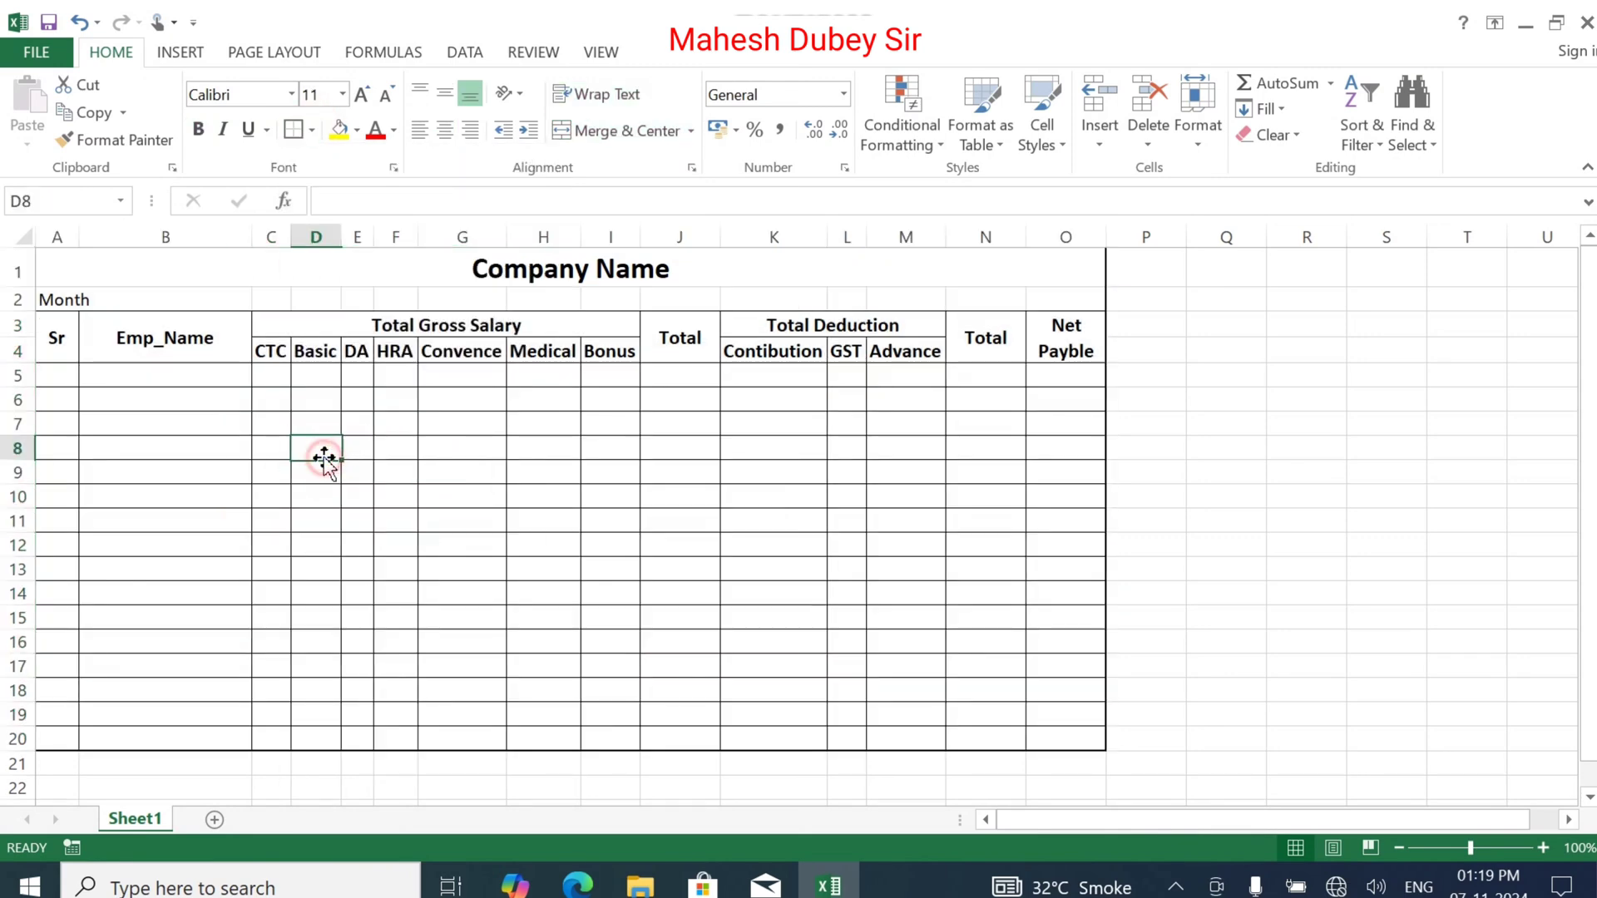
Set the sheet's print orientation to Landscape and check the print preview before returning to the worksheet
{"action": "left_click", "coordinate": [37, 52]}
{"action": "left_click", "coordinate": [52, 313]}
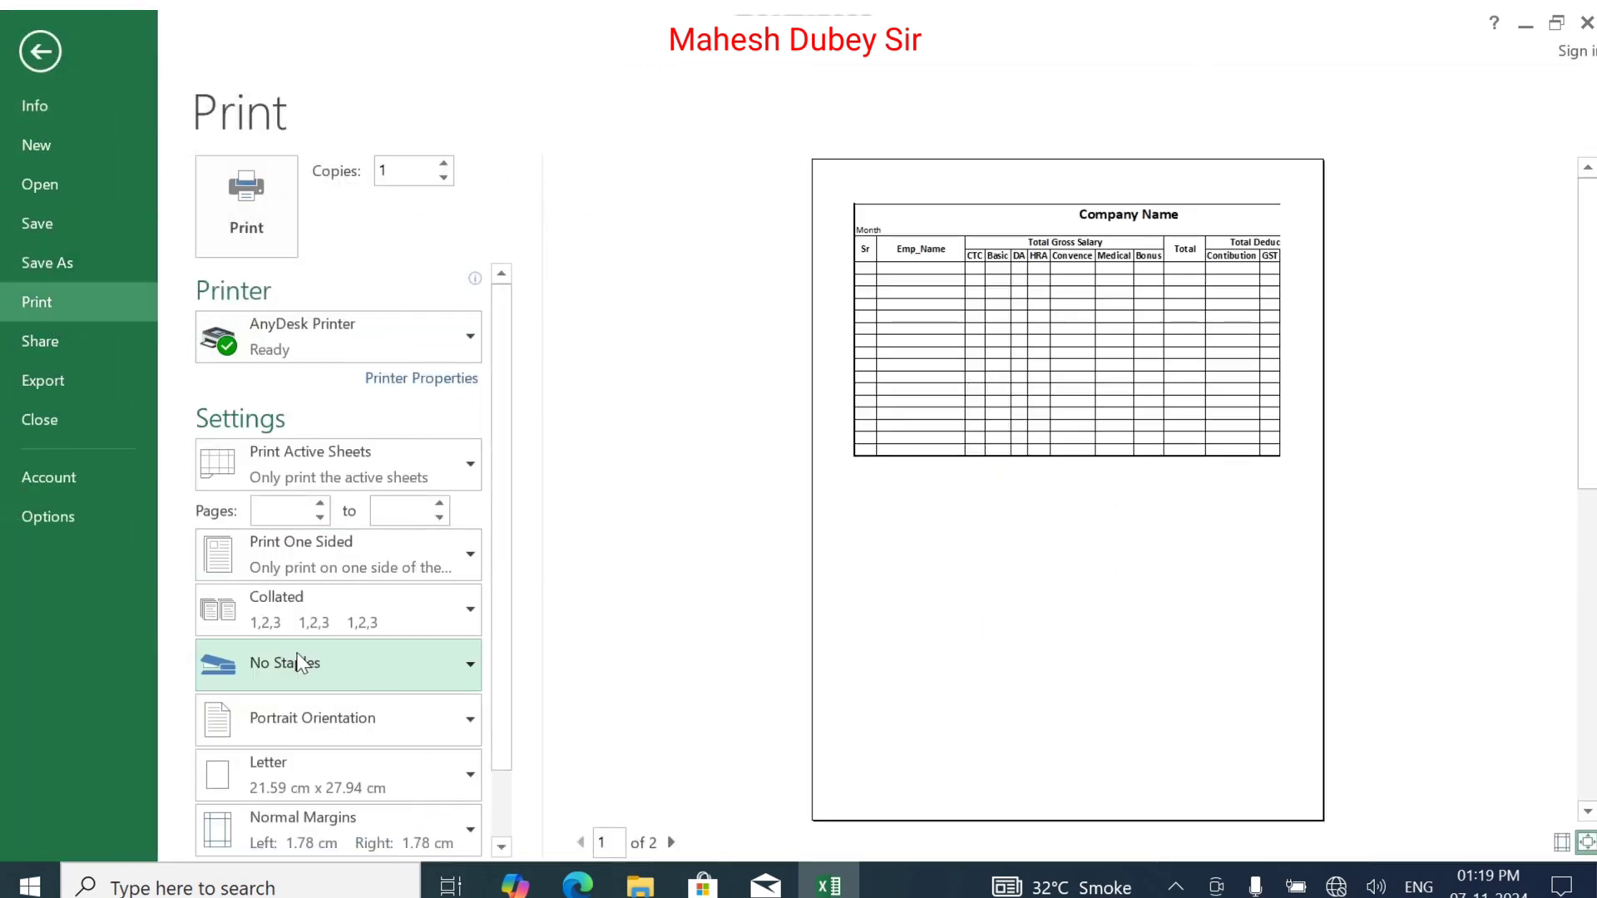
{"action": "left_click", "coordinate": [411, 721]}
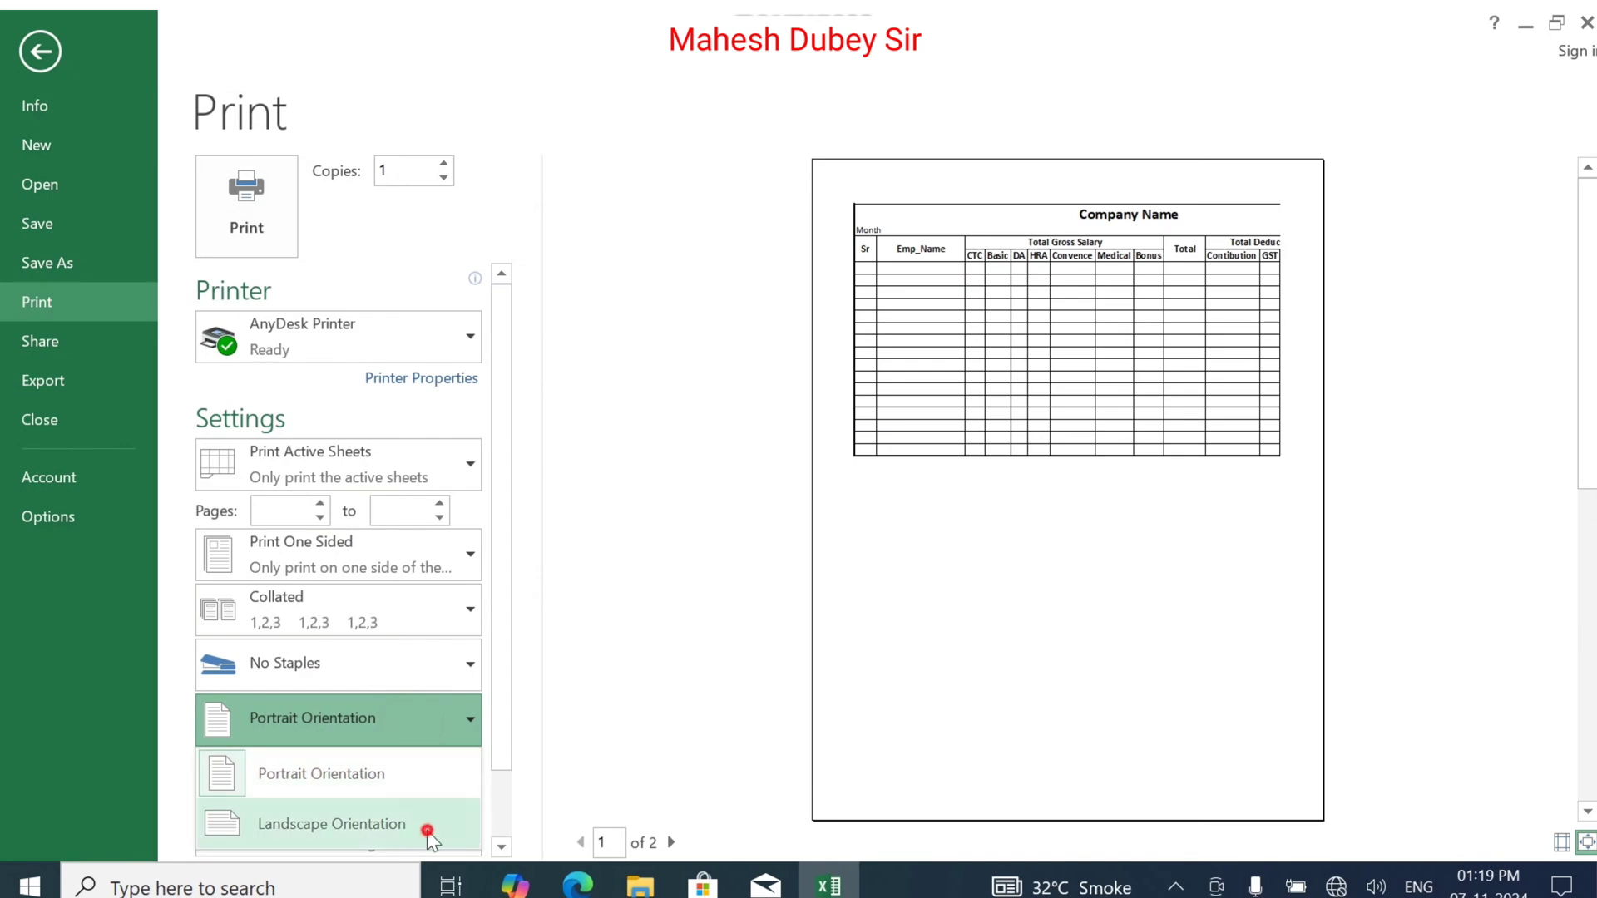
{"action": "left_click", "coordinate": [426, 828]}
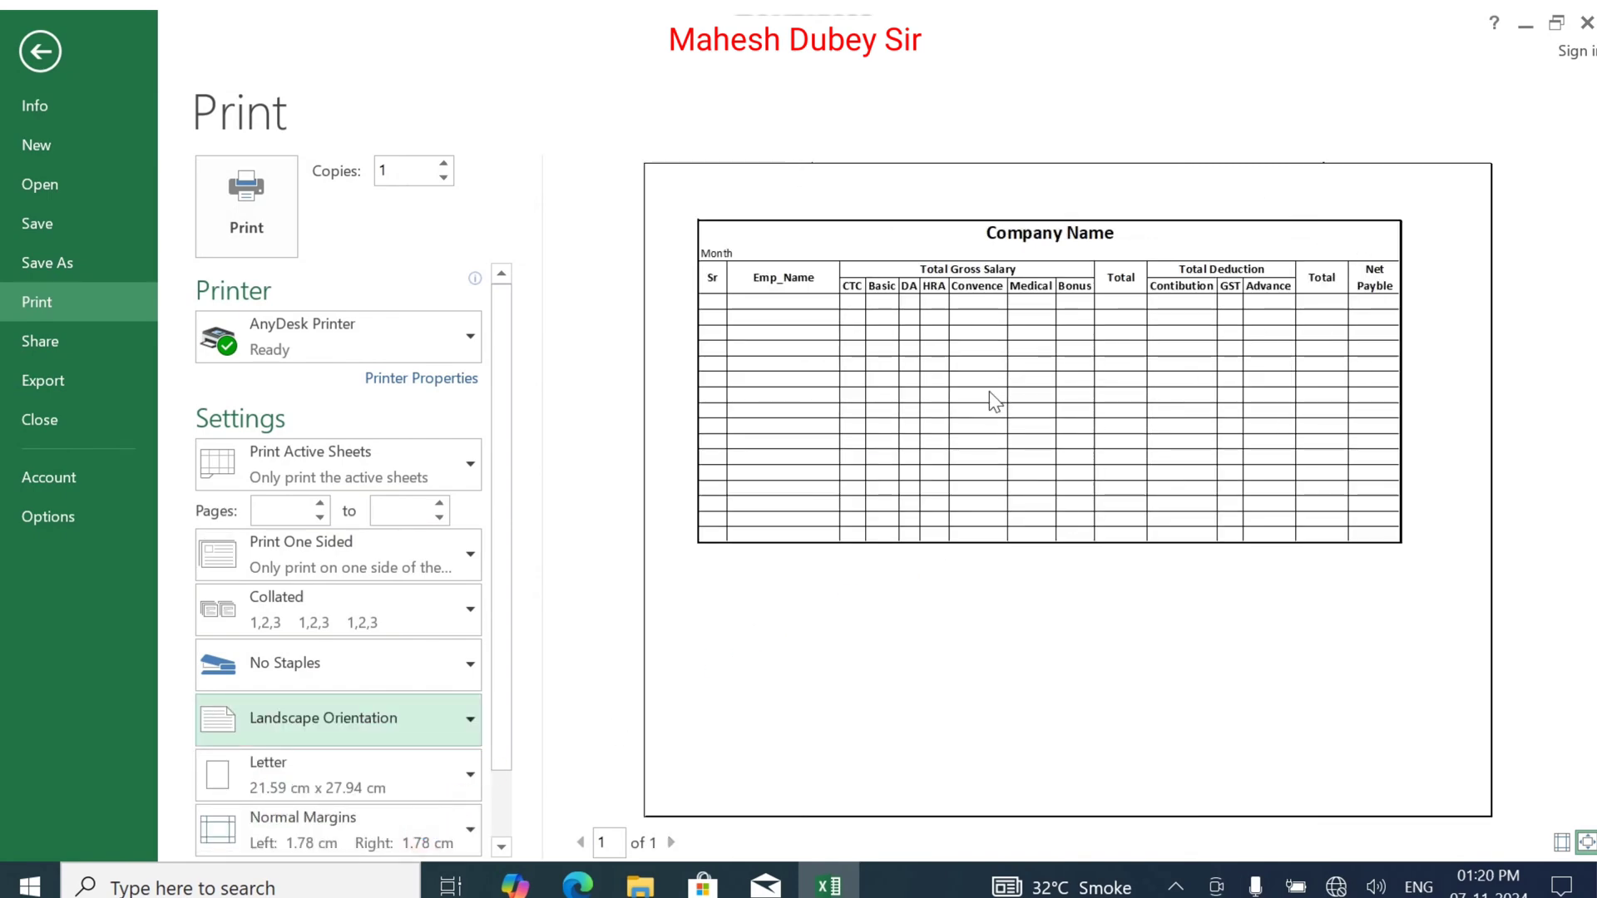
{"action": "key", "text": "Escape"}
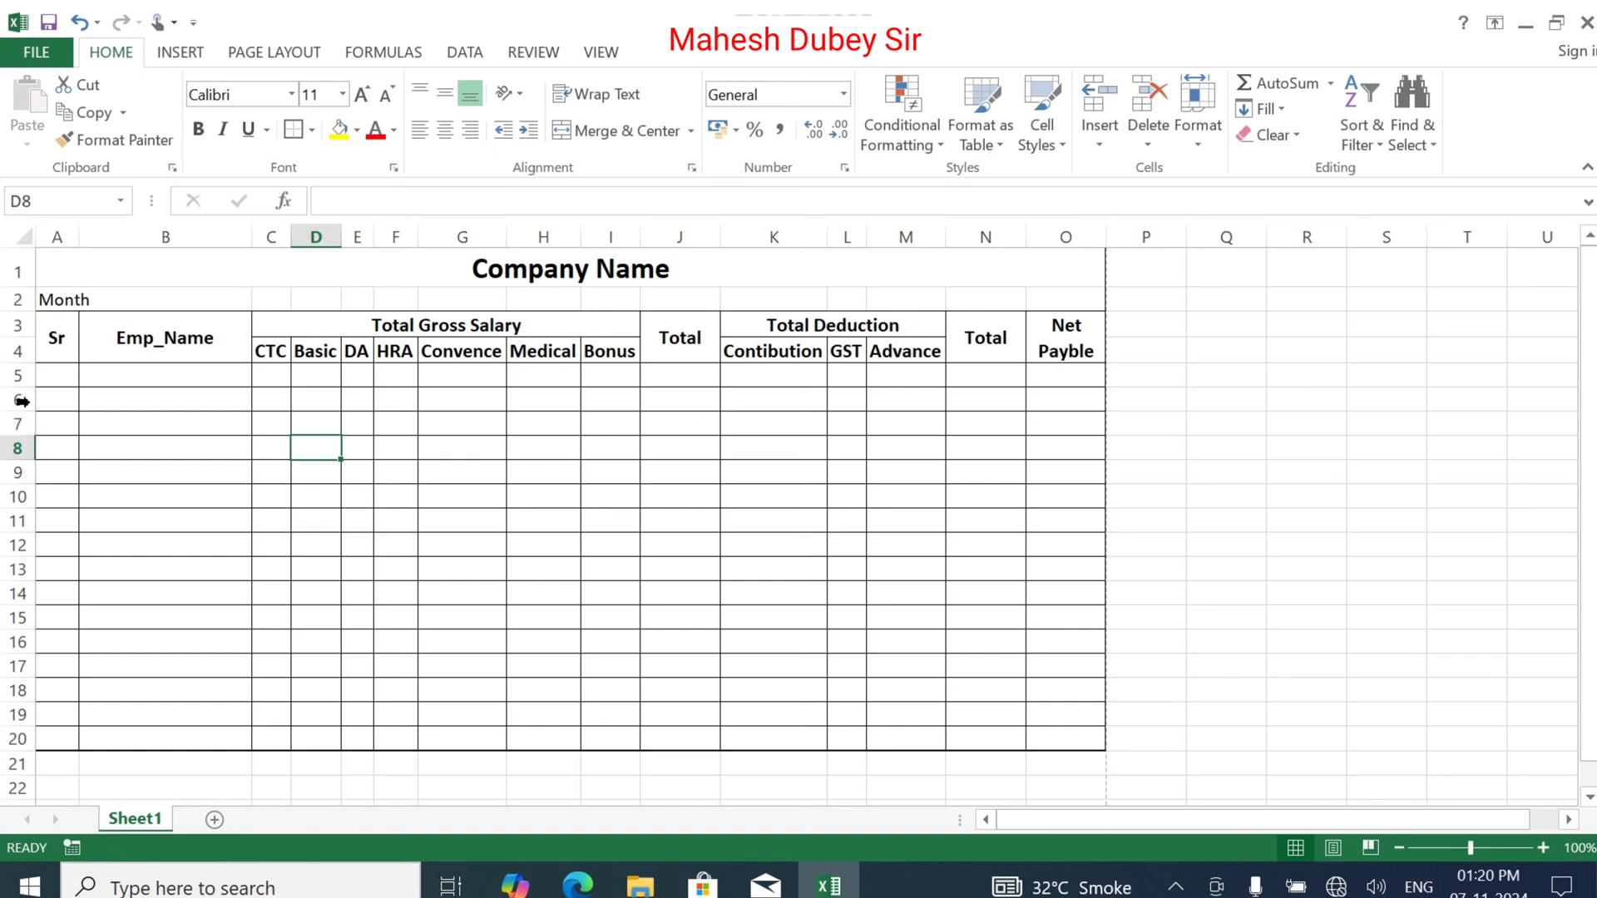
Number the Sr column from 1 to 16 in A5:A20 by filling a series down from 1
{"action": "left_click", "coordinate": [59, 374]}
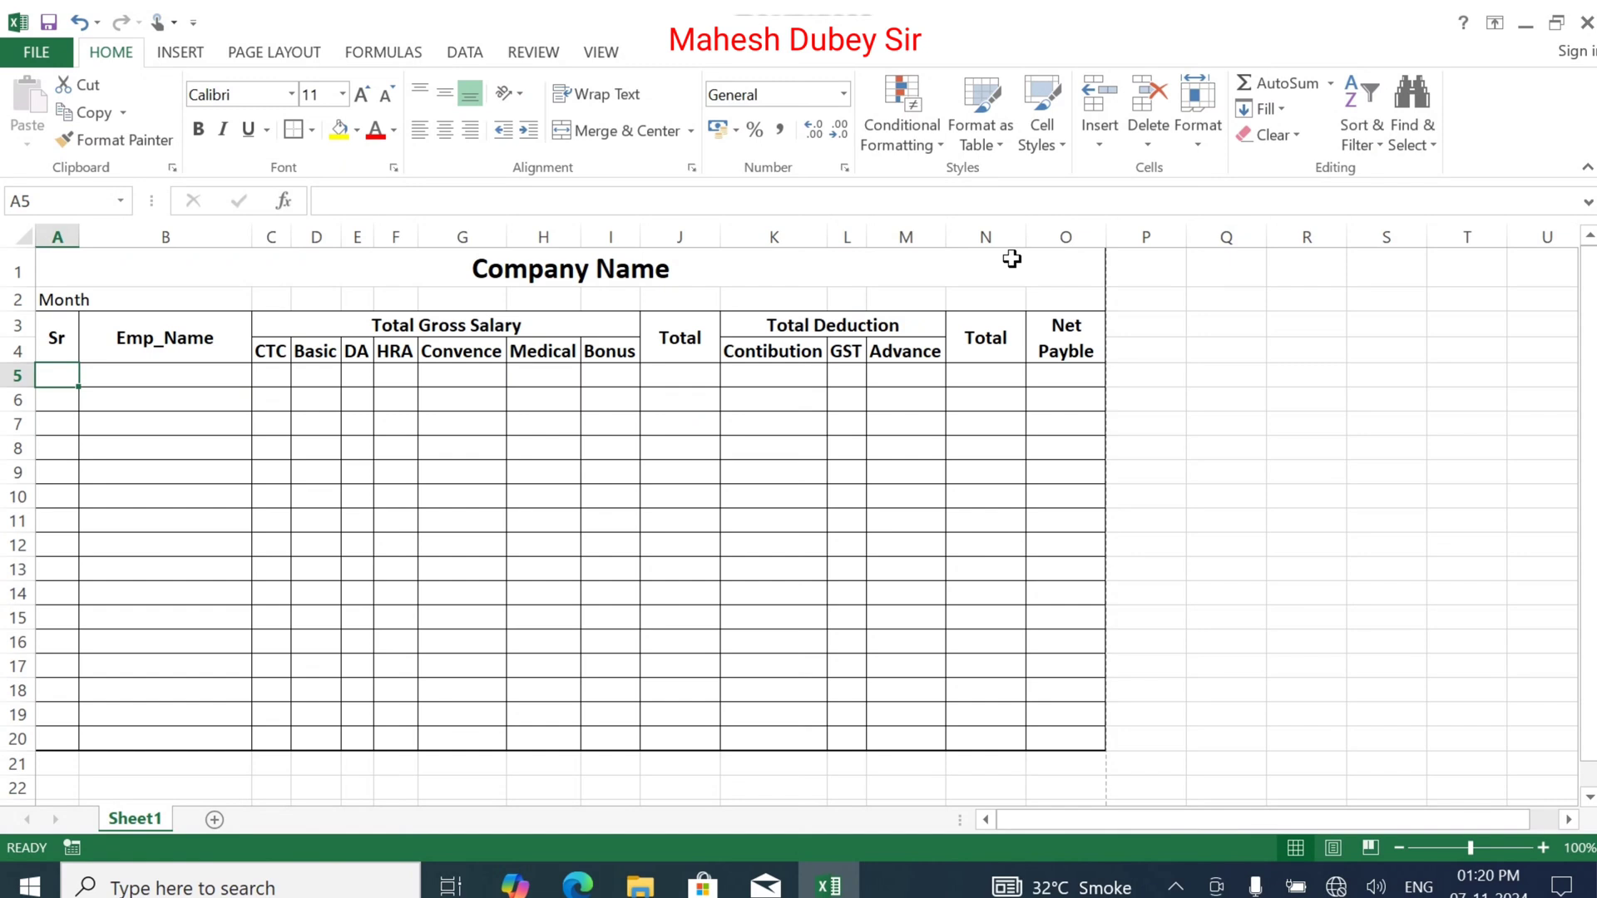
{"action": "type", "text": "1"}
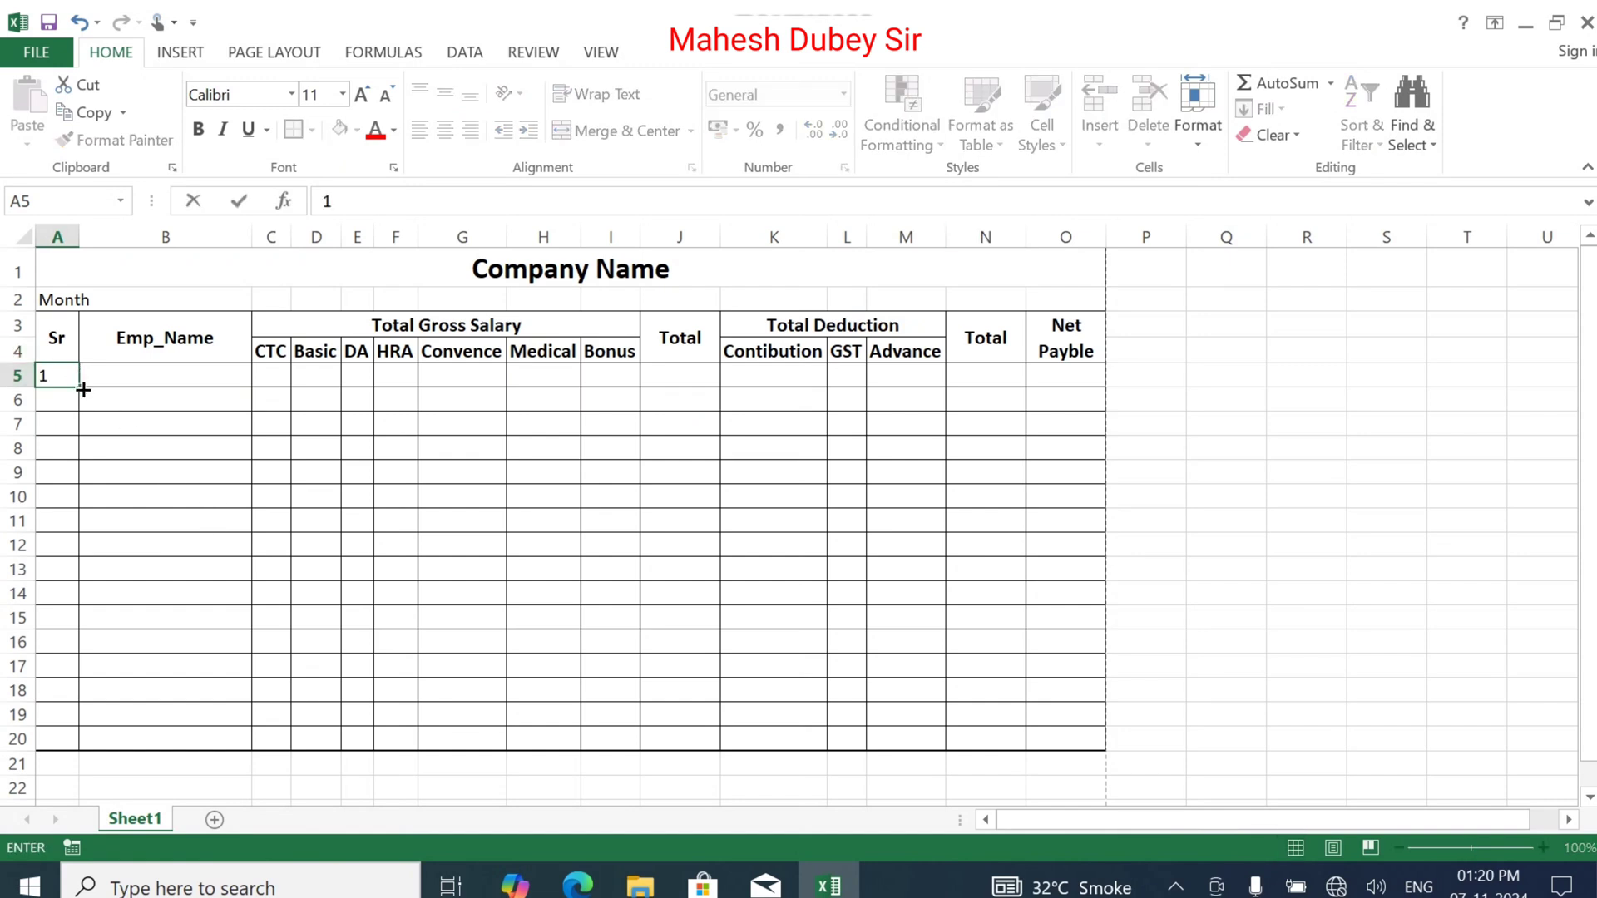
{"action": "left_click_drag", "start_coordinate": [78, 386], "coordinate": [74, 747]}
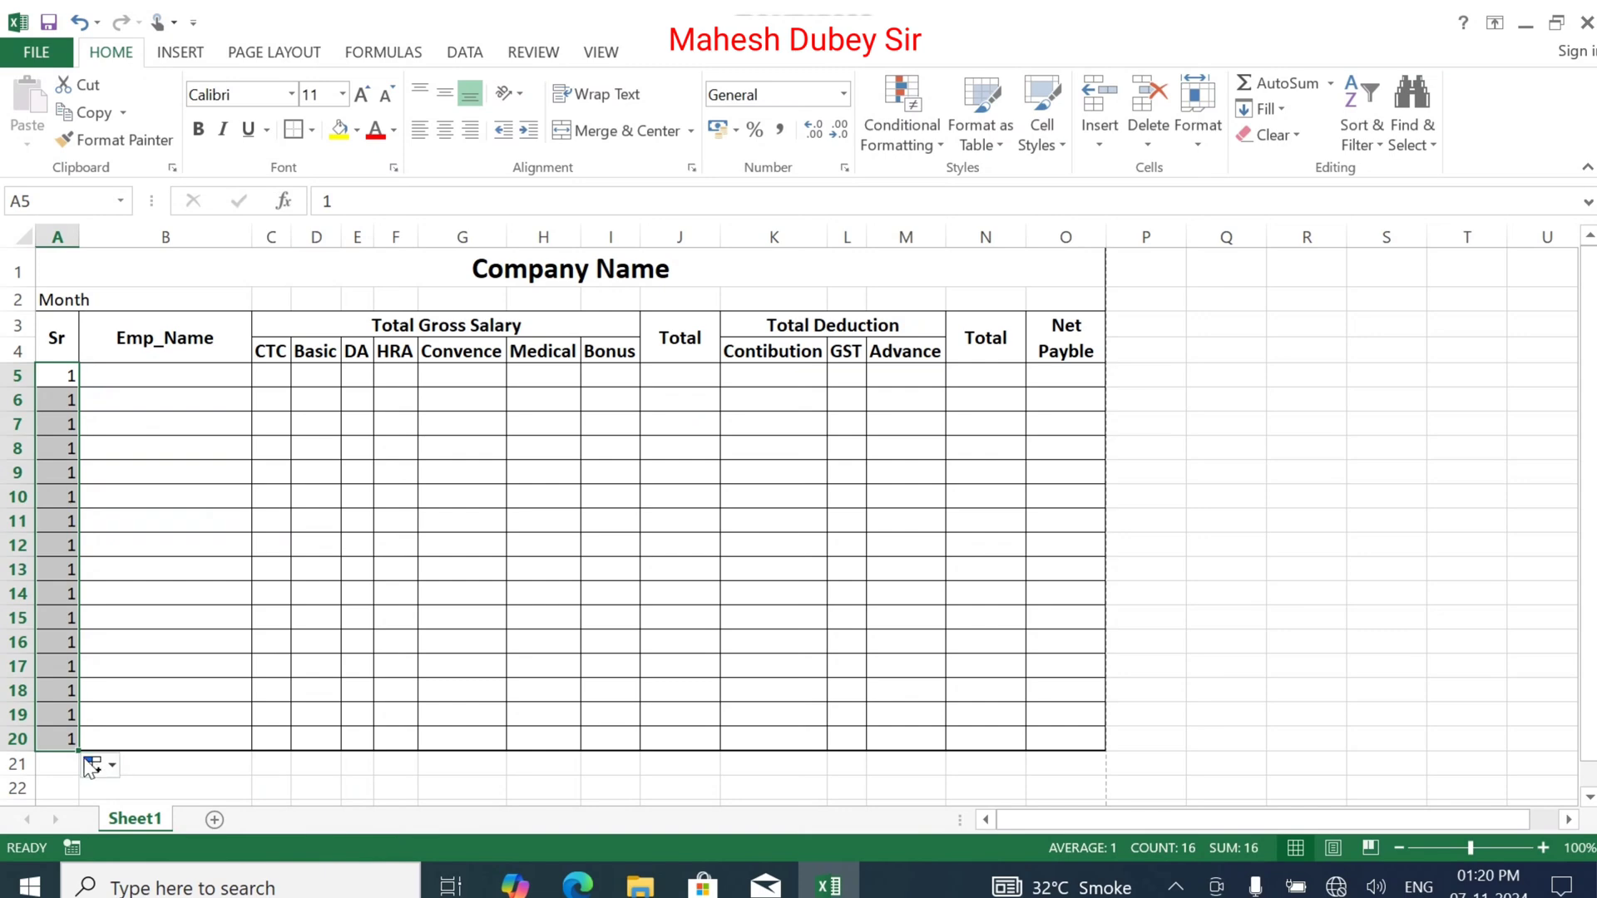
{"action": "left_click", "coordinate": [99, 765]}
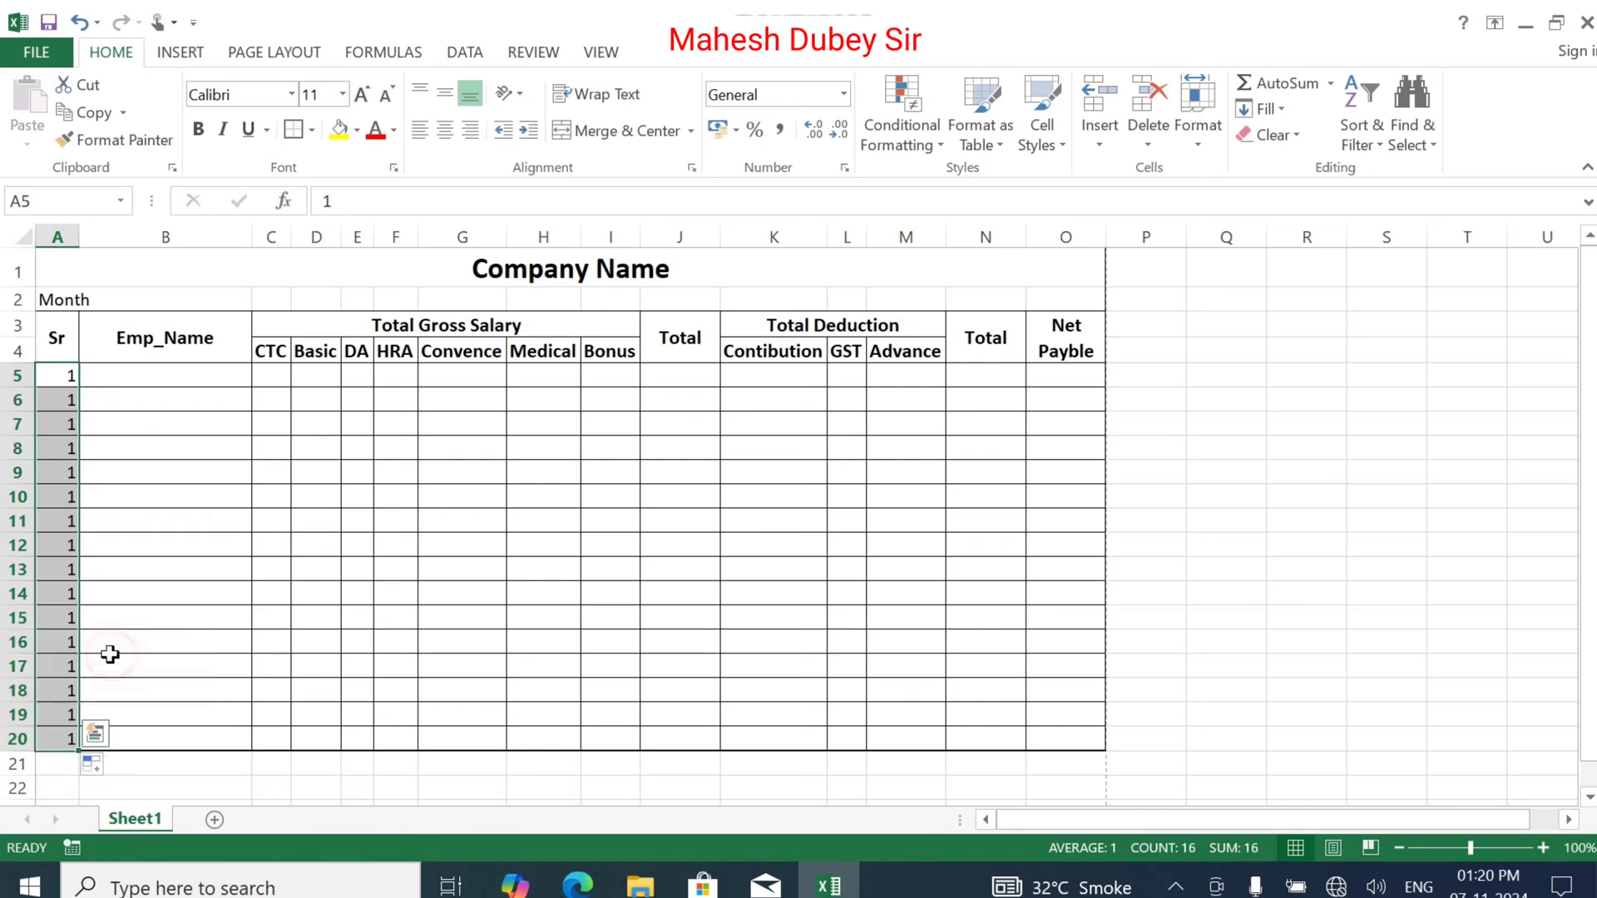
{"action": "left_click", "coordinate": [116, 663]}
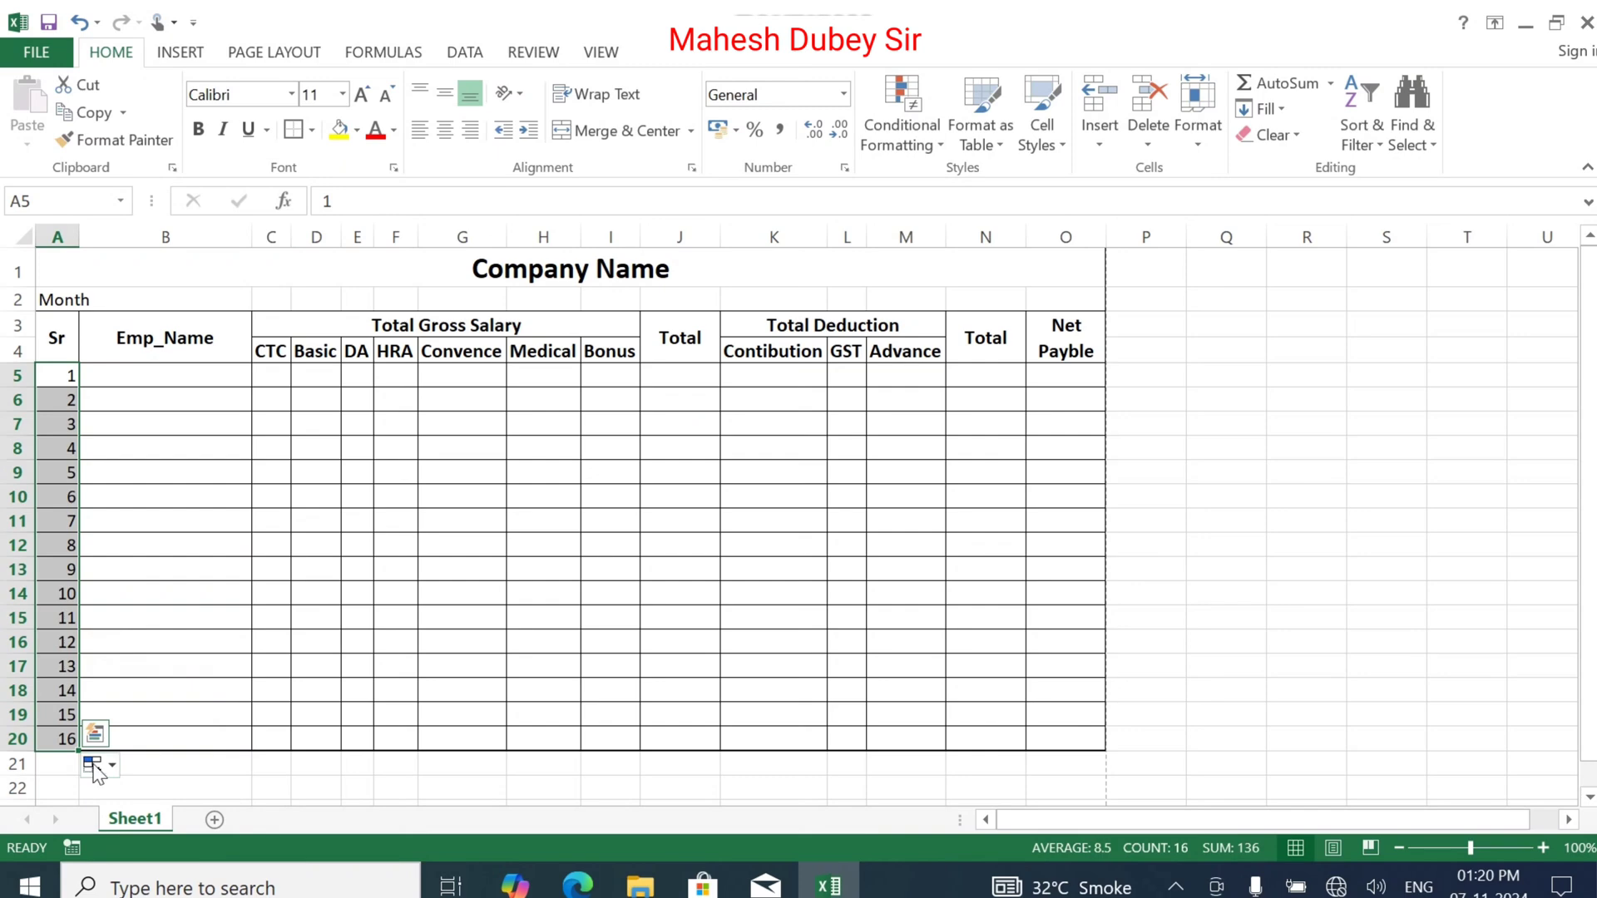
Enter the first five employees' names under Emp_Name in cells B5:B9
{"action": "left_click", "coordinate": [170, 376]}
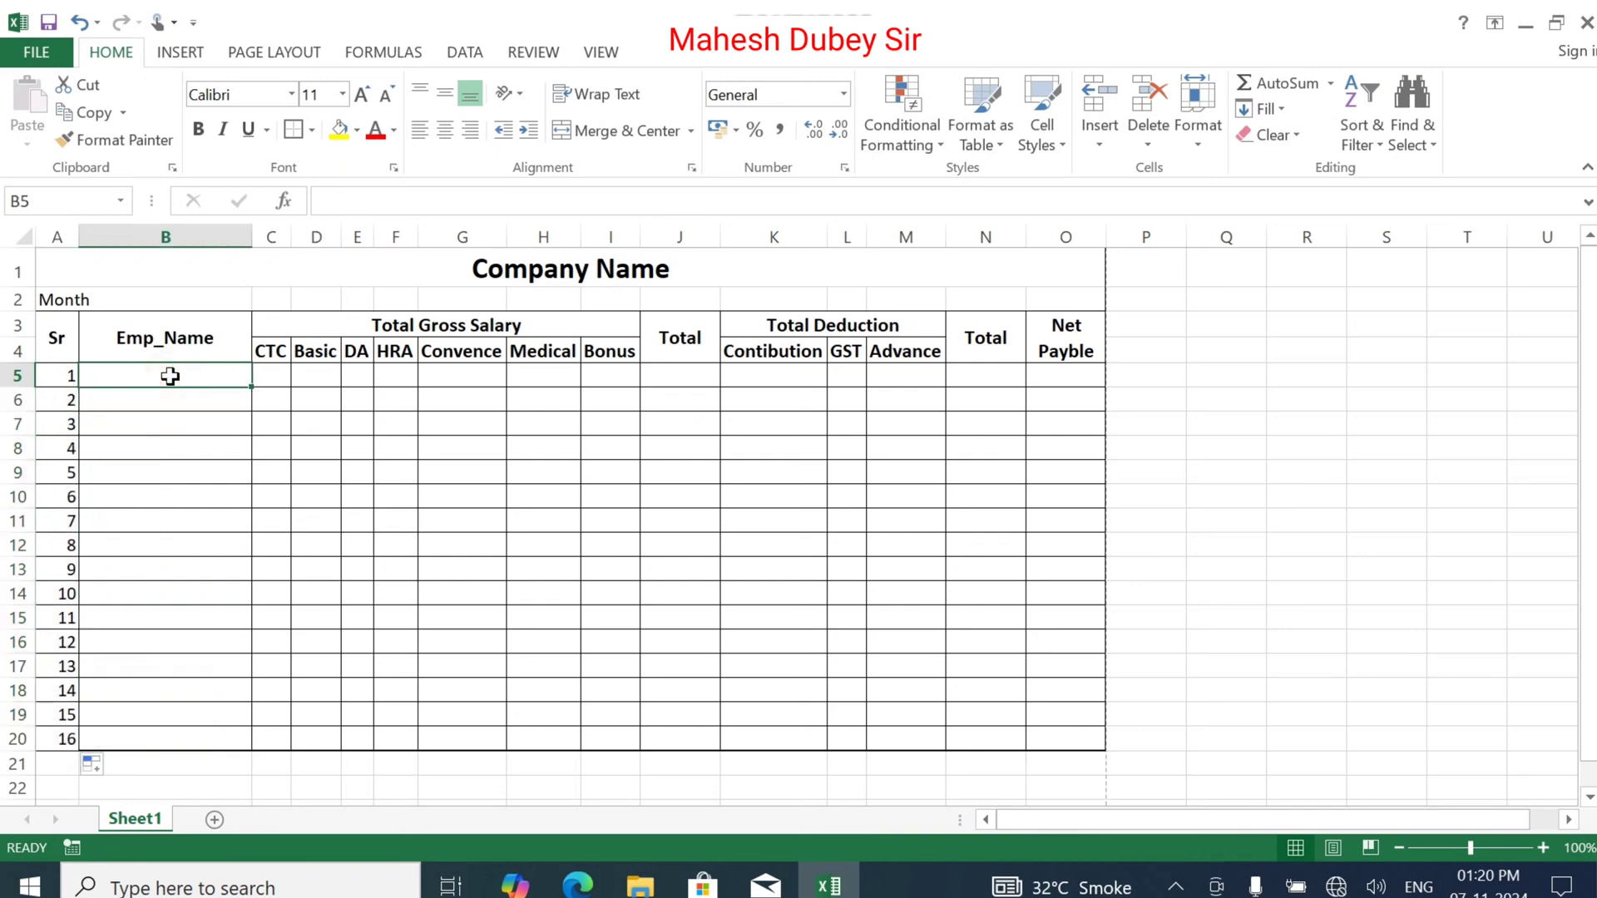
{"action": "type", "text": "Ramesh"}
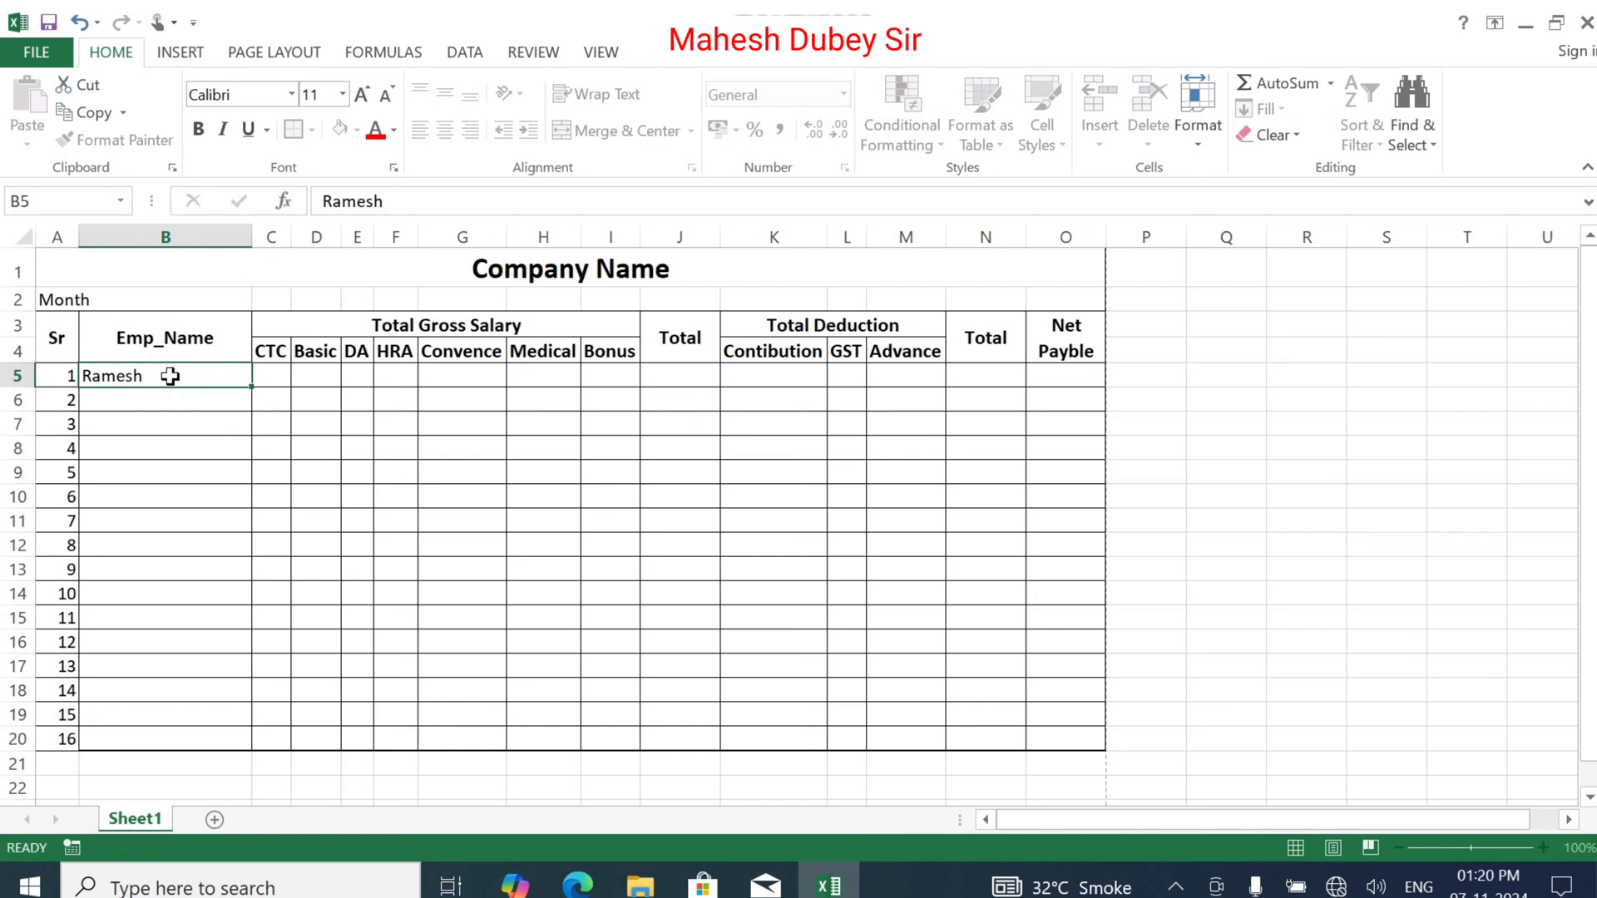
{"action": "key", "text": "Return"}
{"action": "type", "text": "Umesh"}
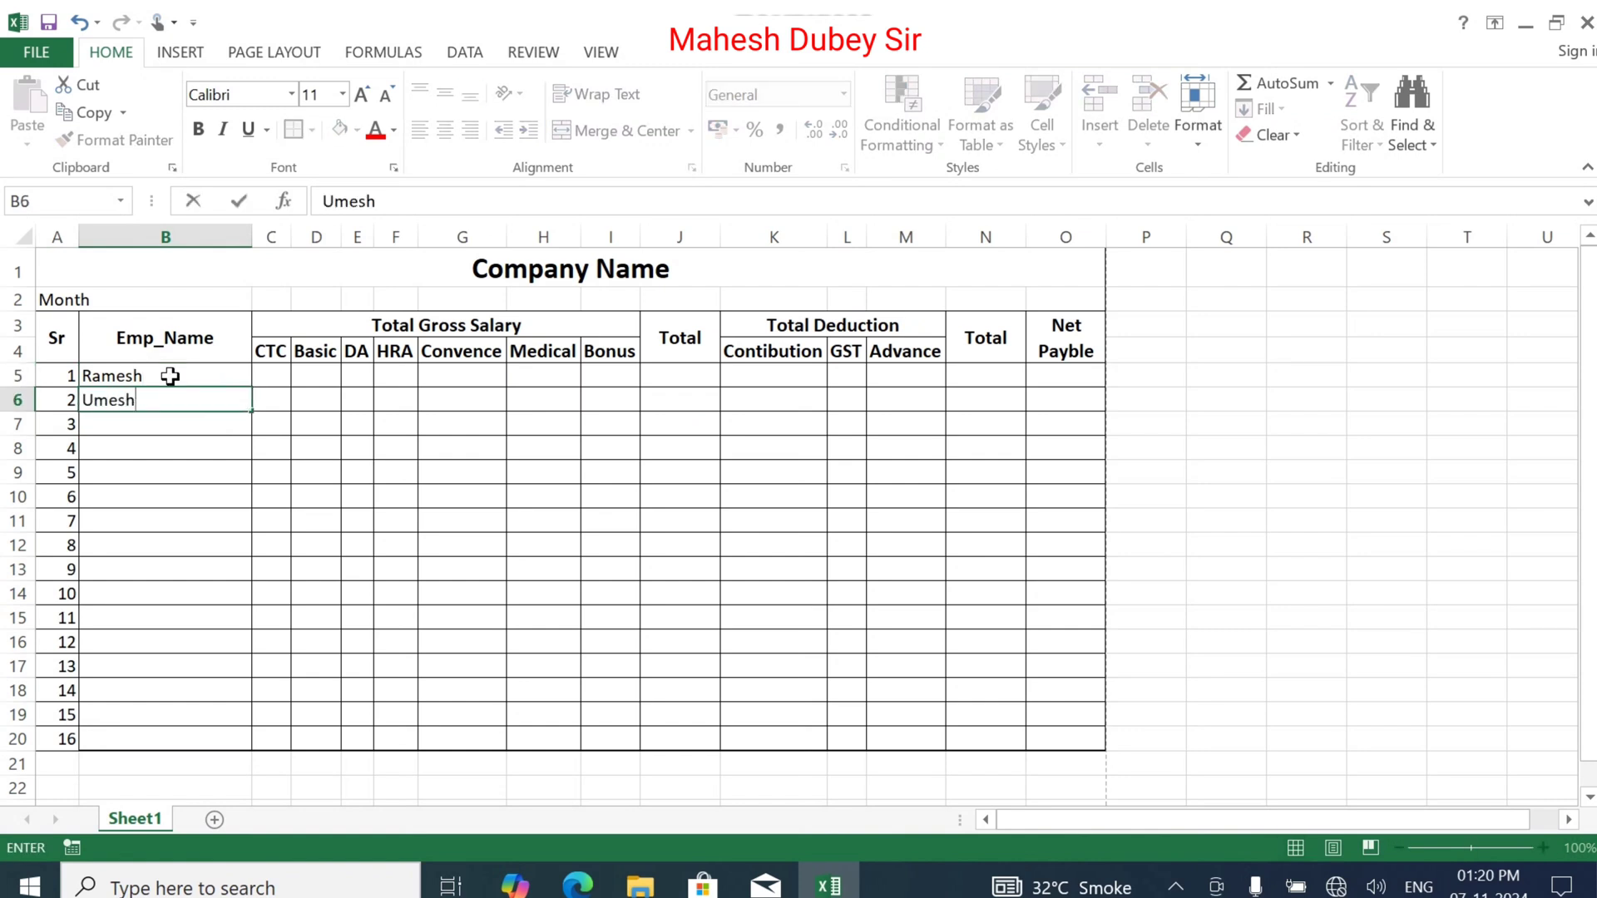
{"action": "key", "text": "Return"}
{"action": "type", "text": "Kam"}
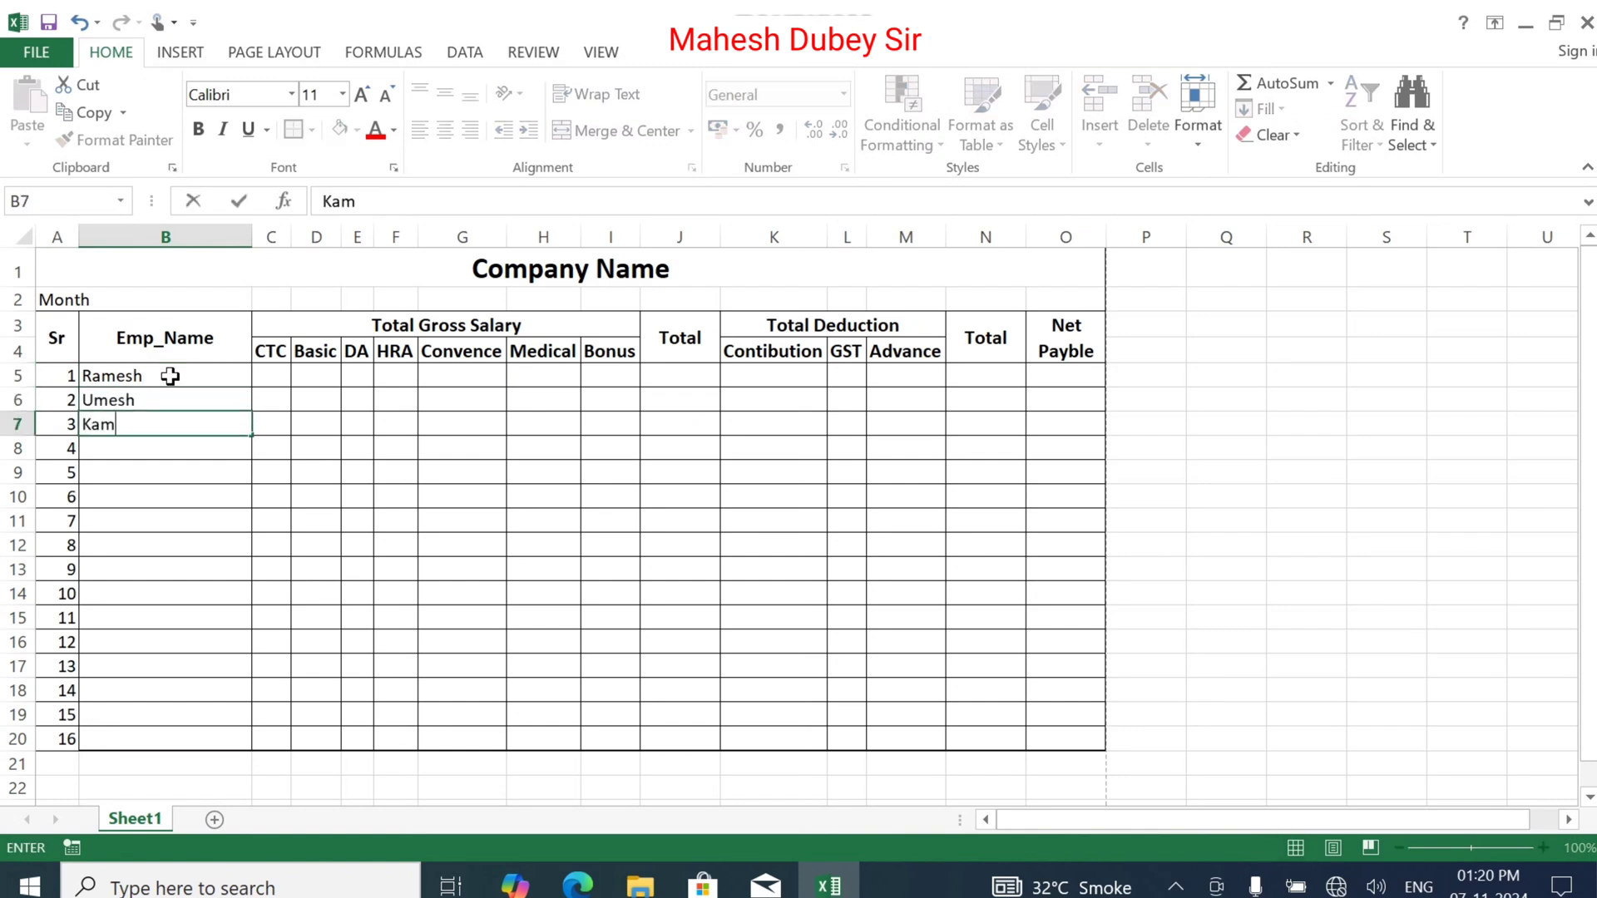
{"action": "type", "text": "elsh"}
{"action": "key", "text": "Return"}
{"action": "type", "text": "Sur"}
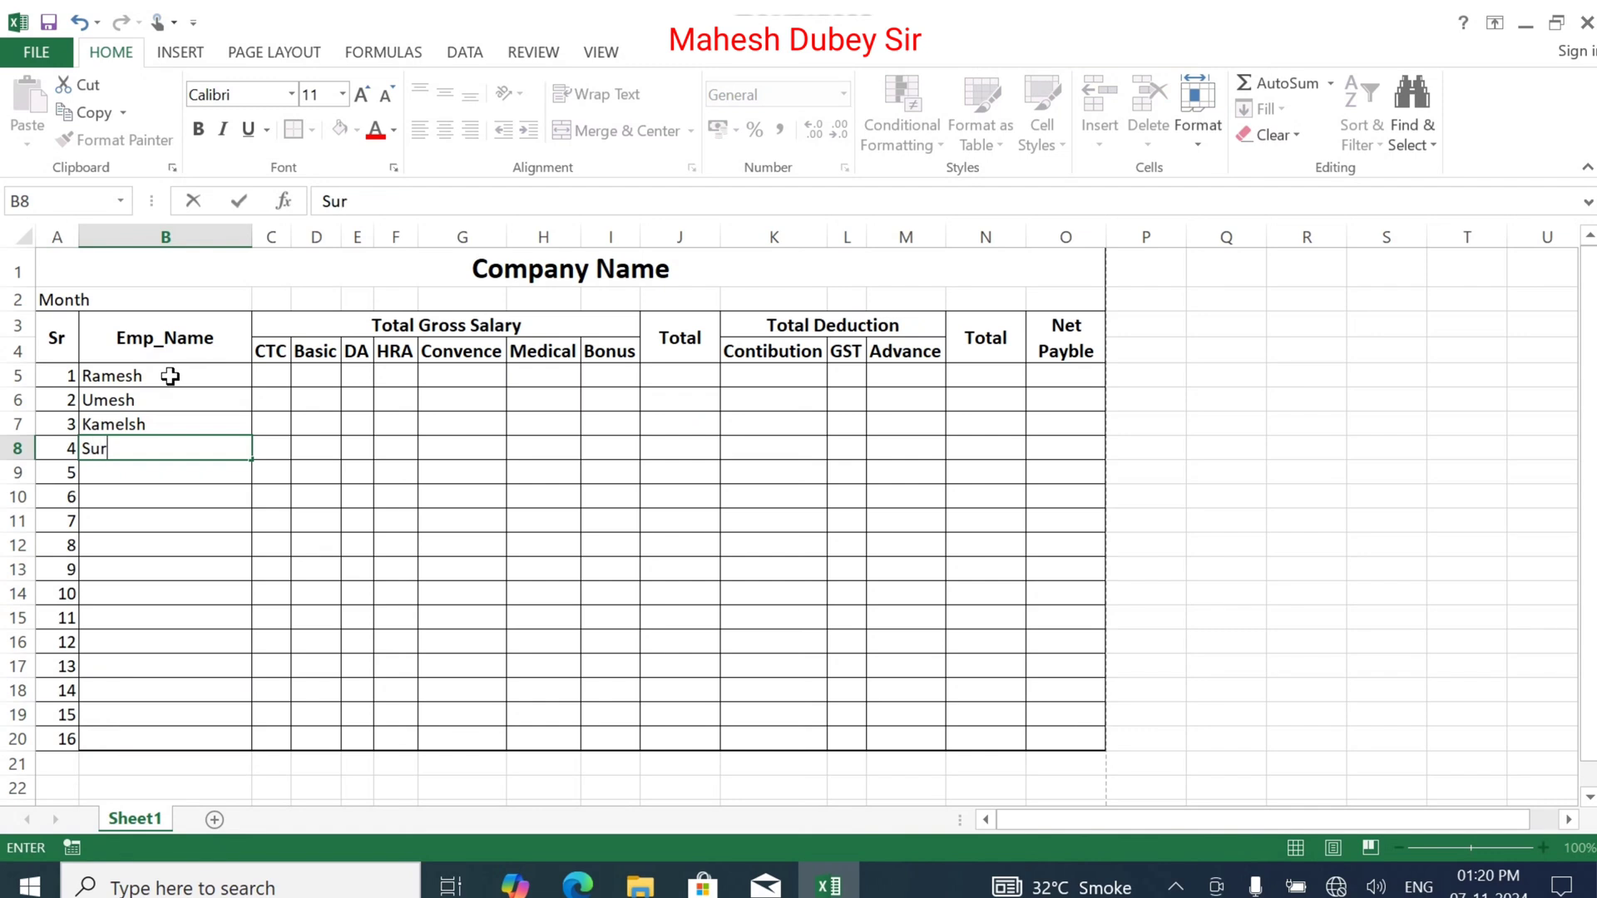
{"action": "type", "text": "esh"}
{"action": "key", "text": "Return"}
{"action": "type", "text": "Ji"}
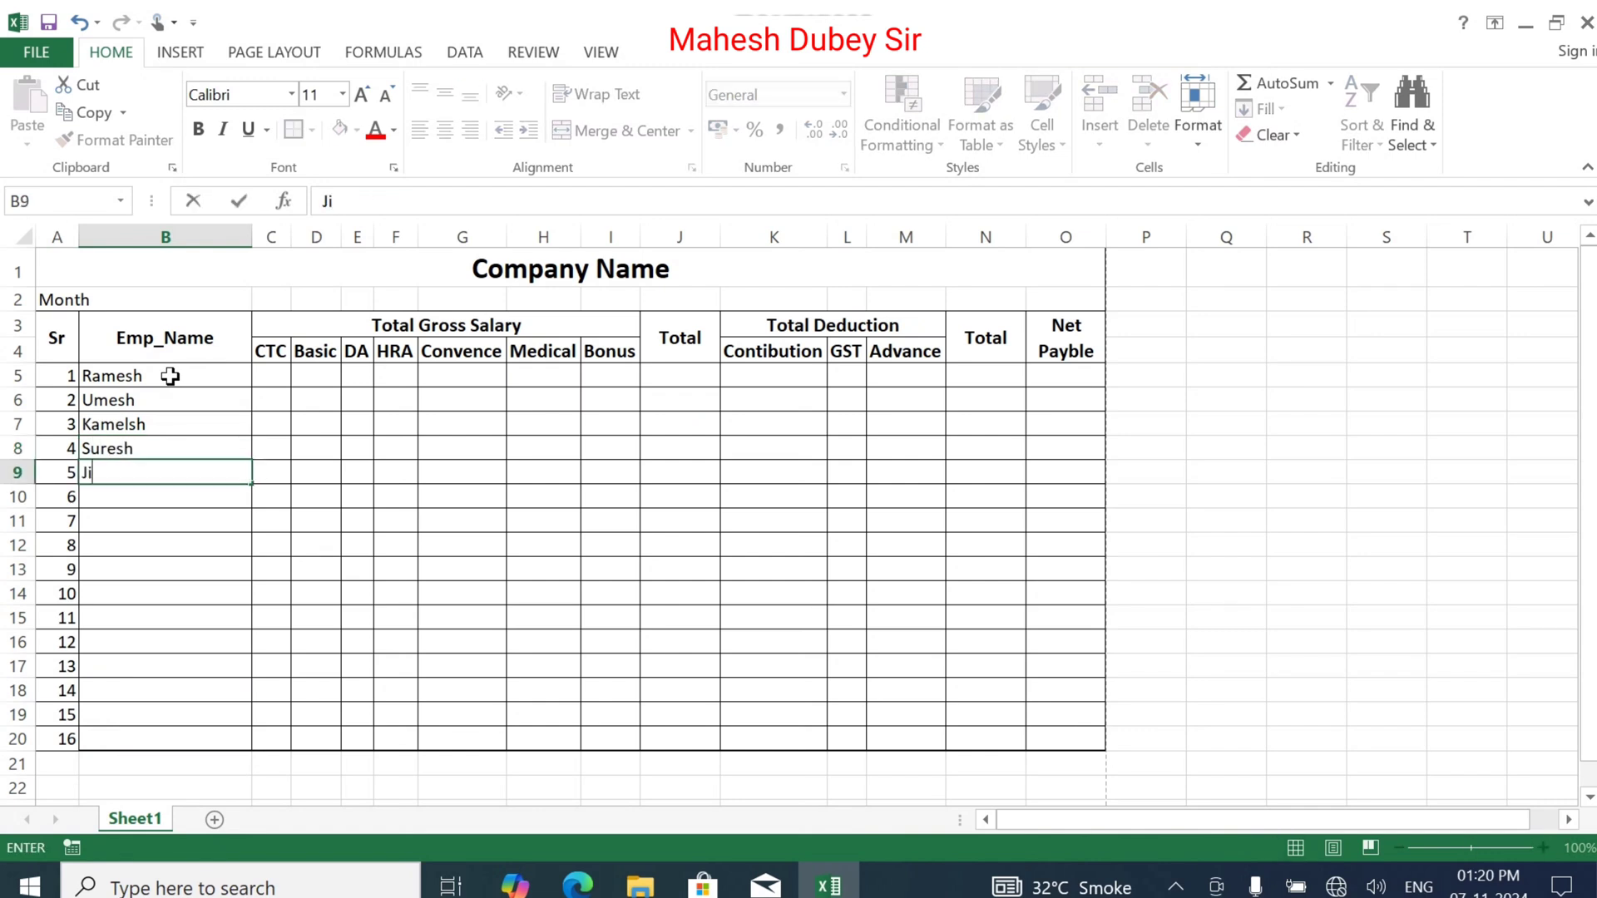
{"action": "type", "text": "tendra"}
{"action": "key", "text": "Return"}
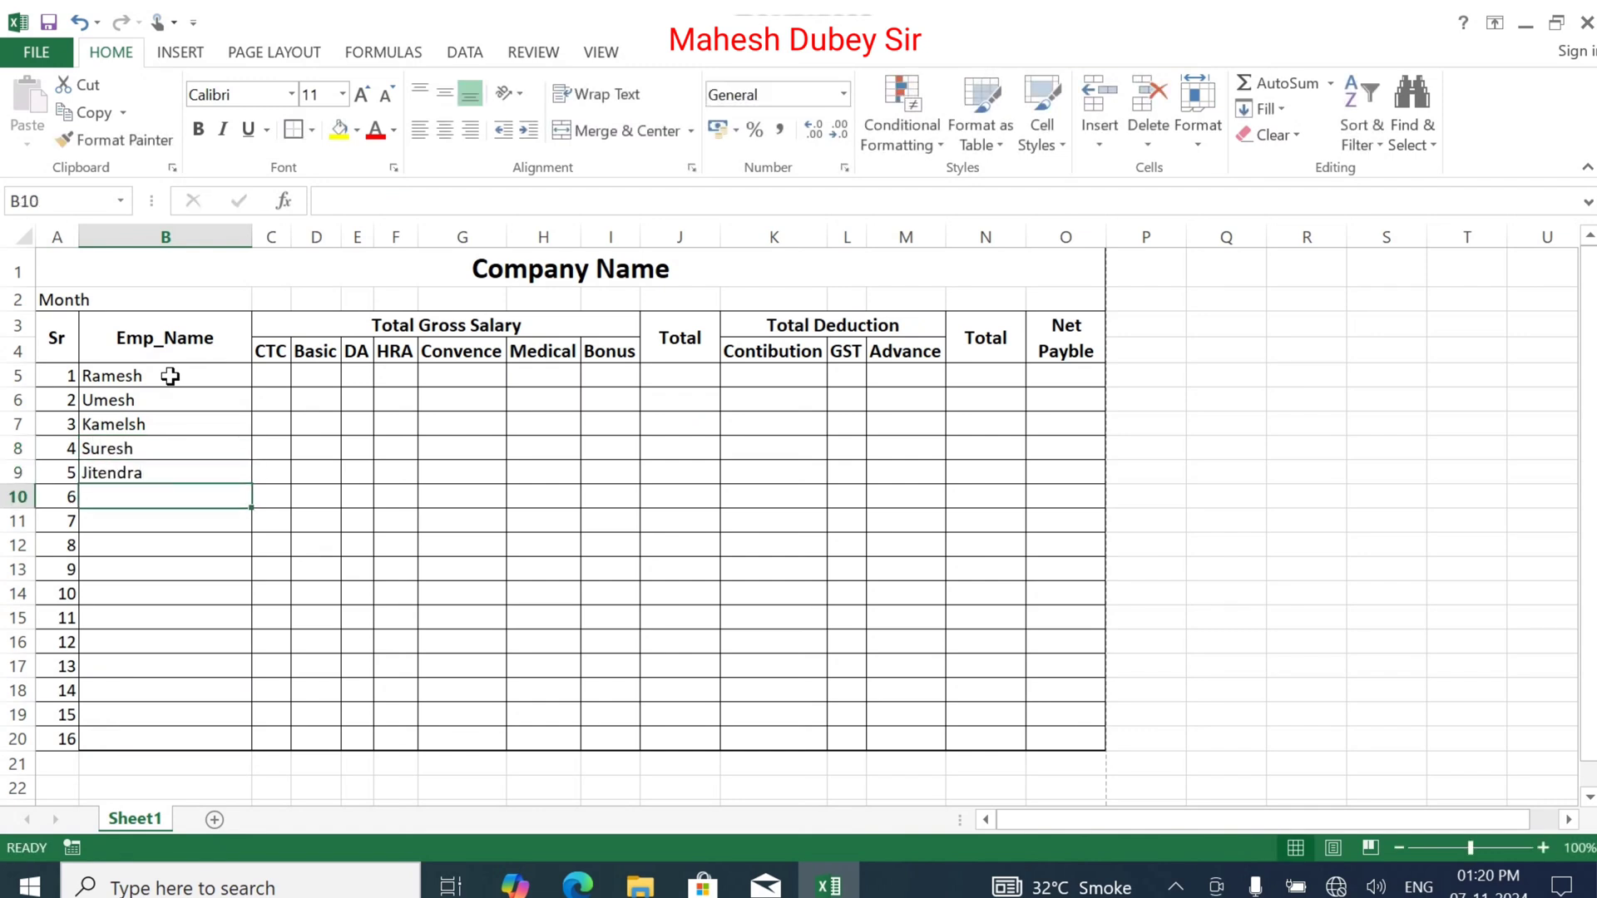
Enter four more employees' names under Emp_Name in cells B10:B13
{"action": "type", "text": "Amit"}
{"action": "key", "text": "Return"}
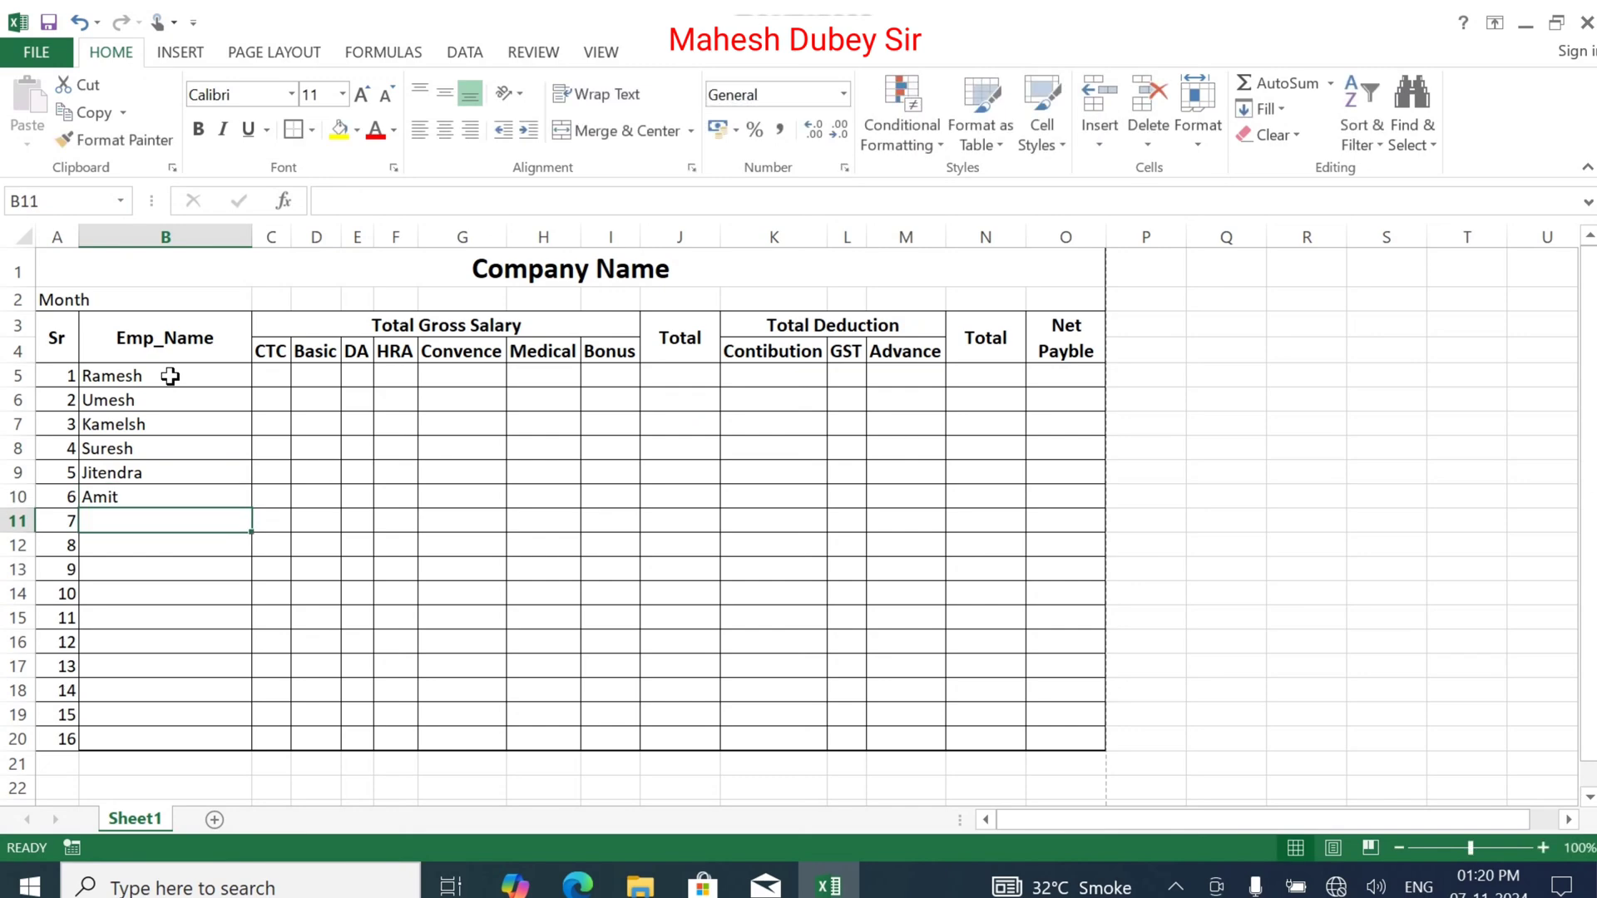
{"action": "type", "text": "Manjeet"}
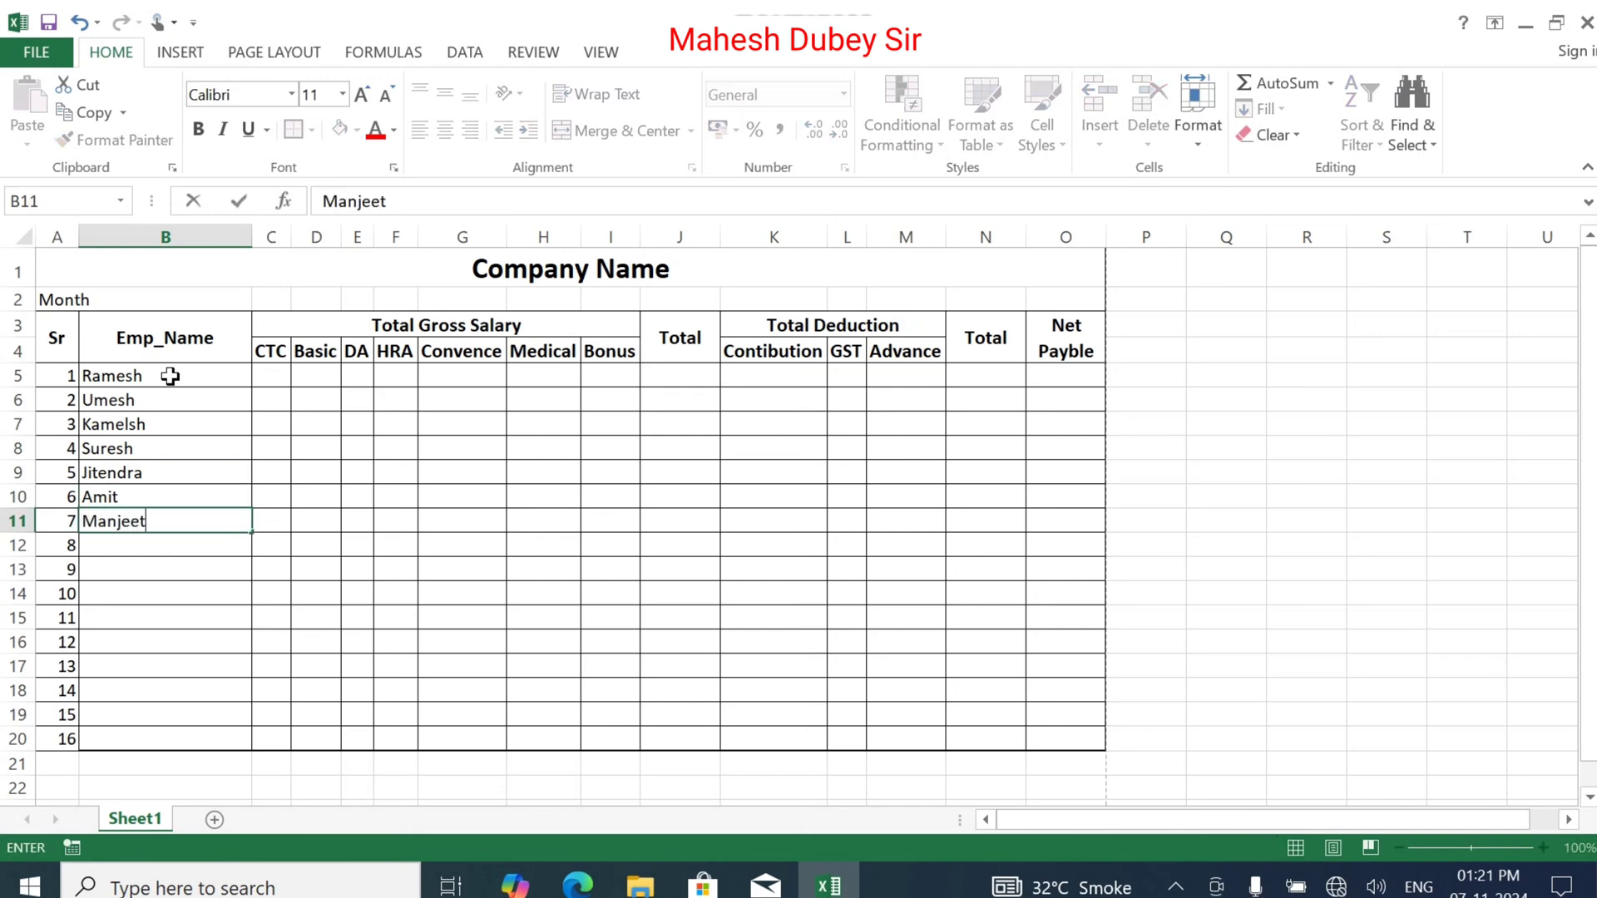
{"action": "key", "text": "Return"}
{"action": "type", "text": "Vi"}
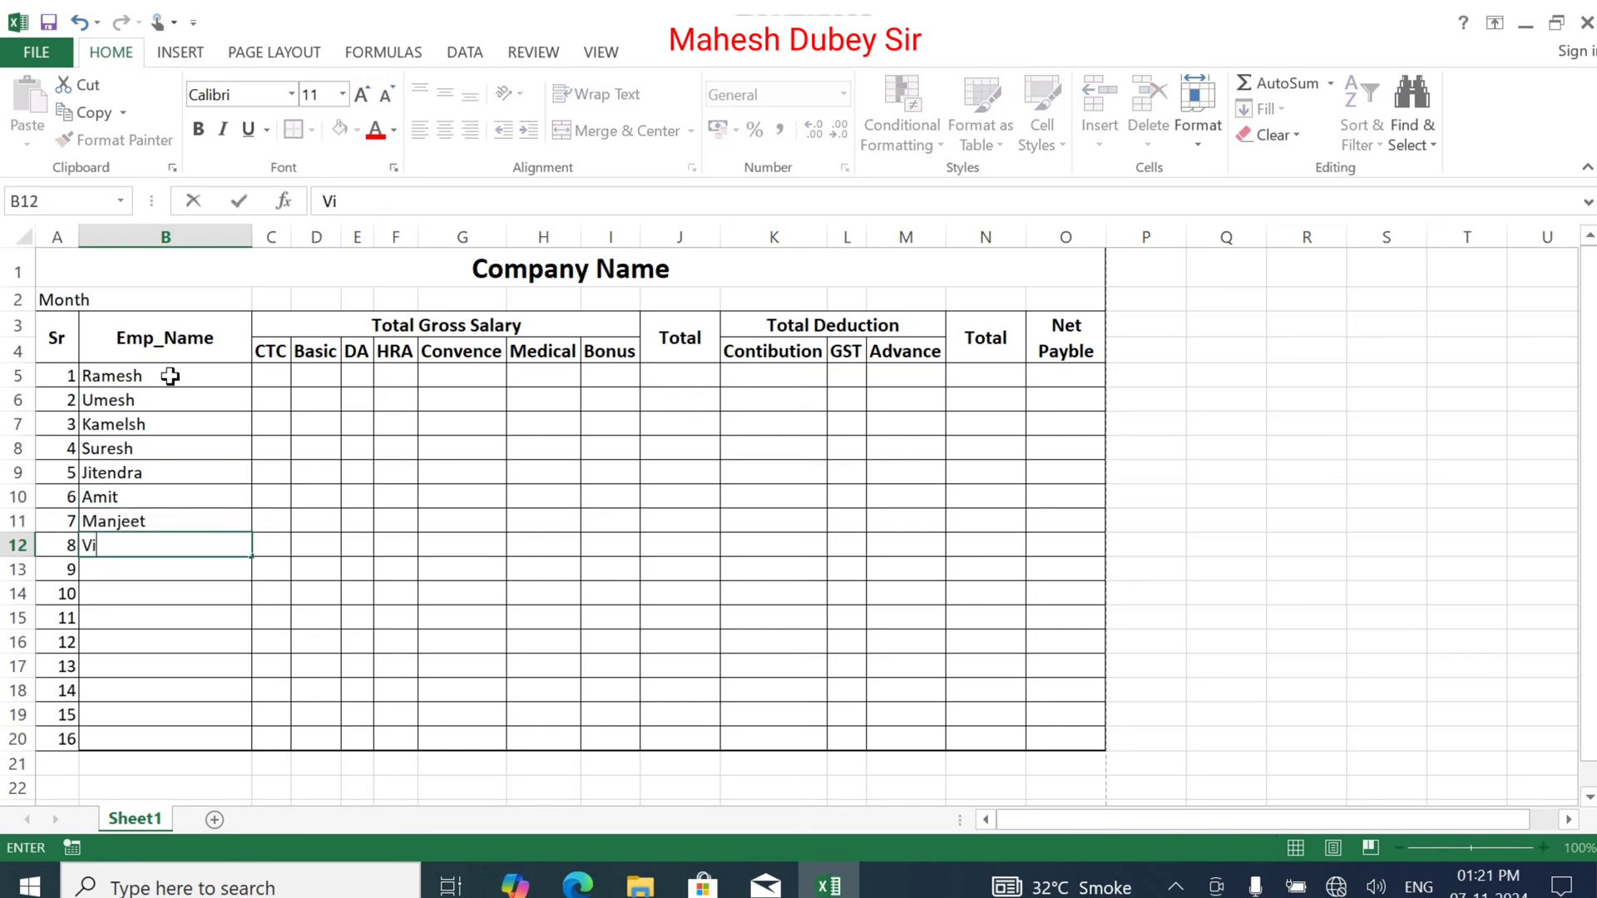
{"action": "type", "text": "mleshg"}
{"action": "key", "text": "Return"}
{"action": "type", "text": "Saur"}
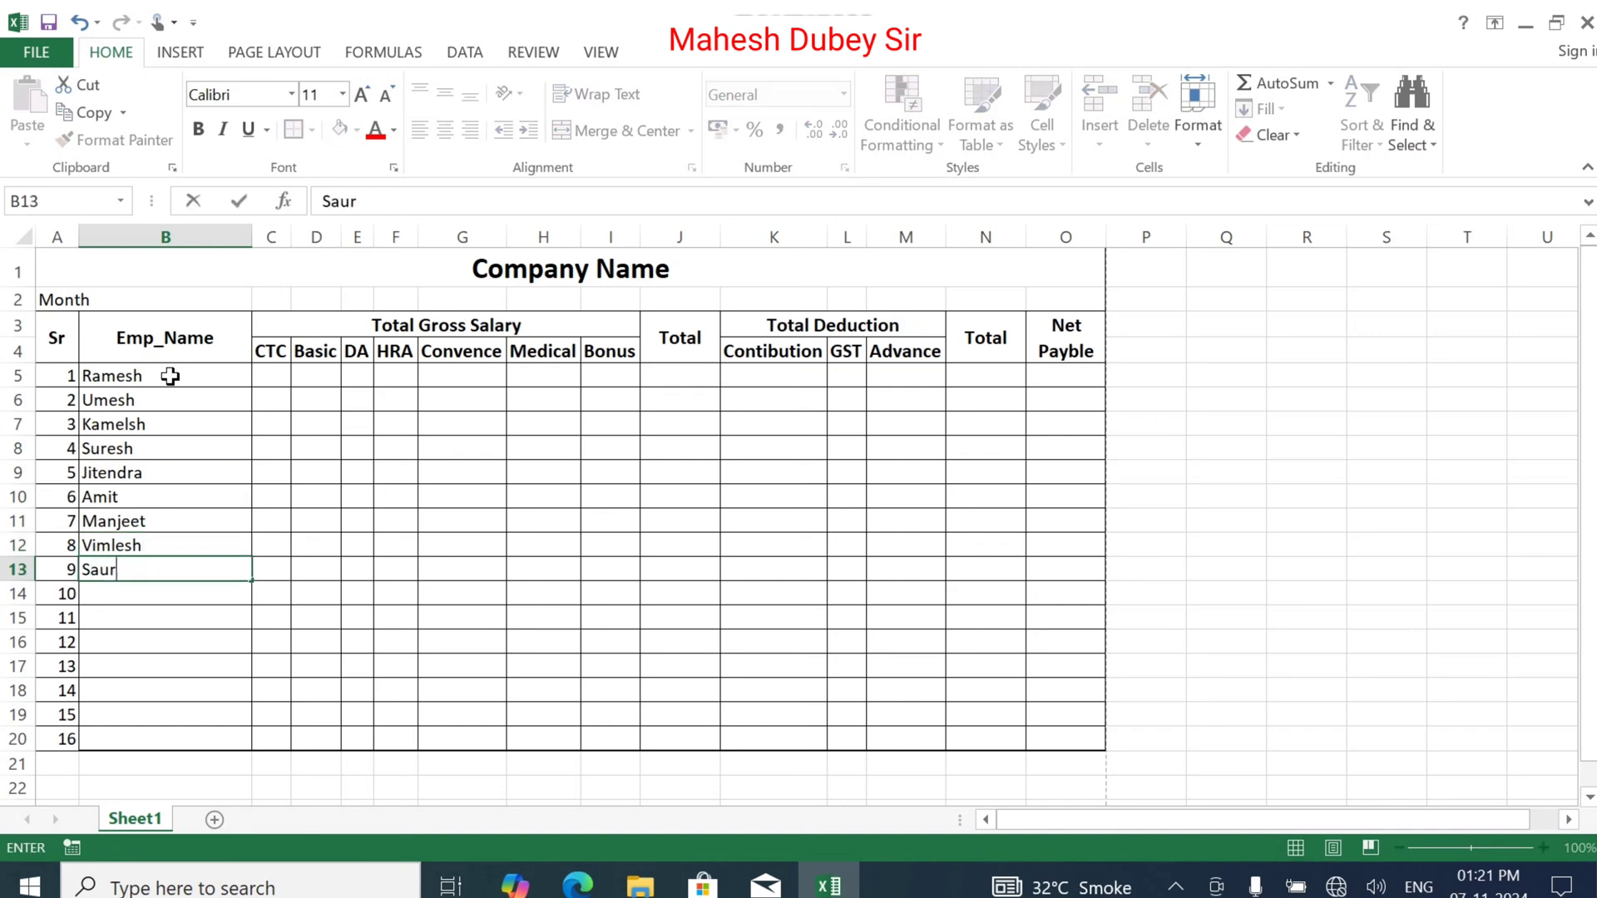
{"action": "type", "text": "abh"}
{"action": "key", "text": "Return"}
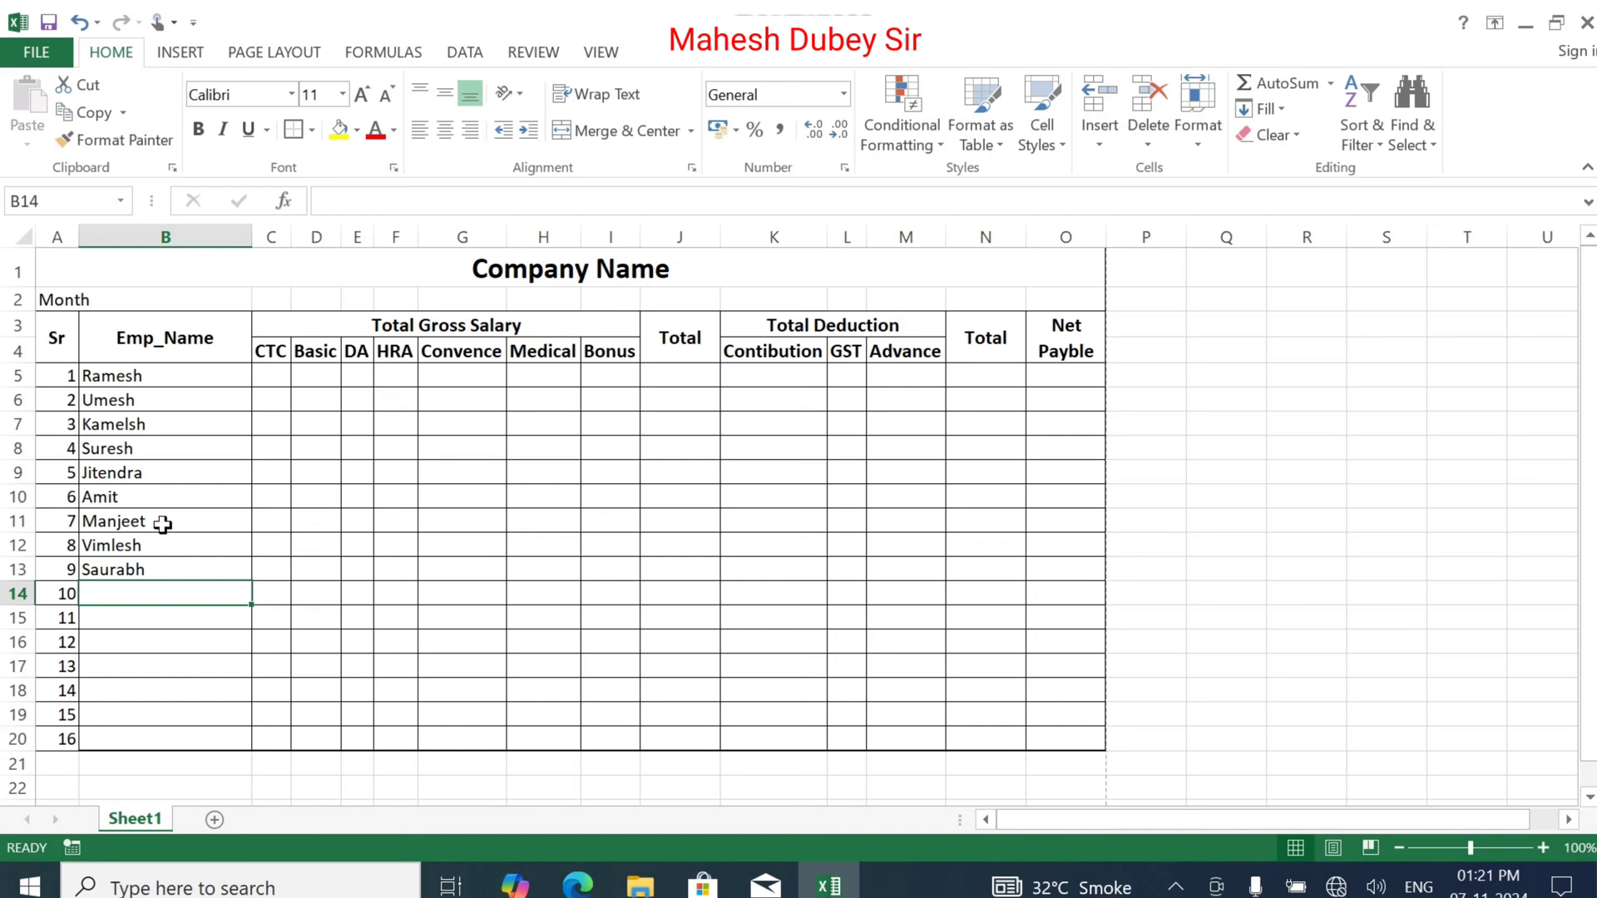
Enter CTC 20000, Basic 25000 and DA 6000 for the first employee in row 5
{"action": "left_click", "coordinate": [274, 377]}
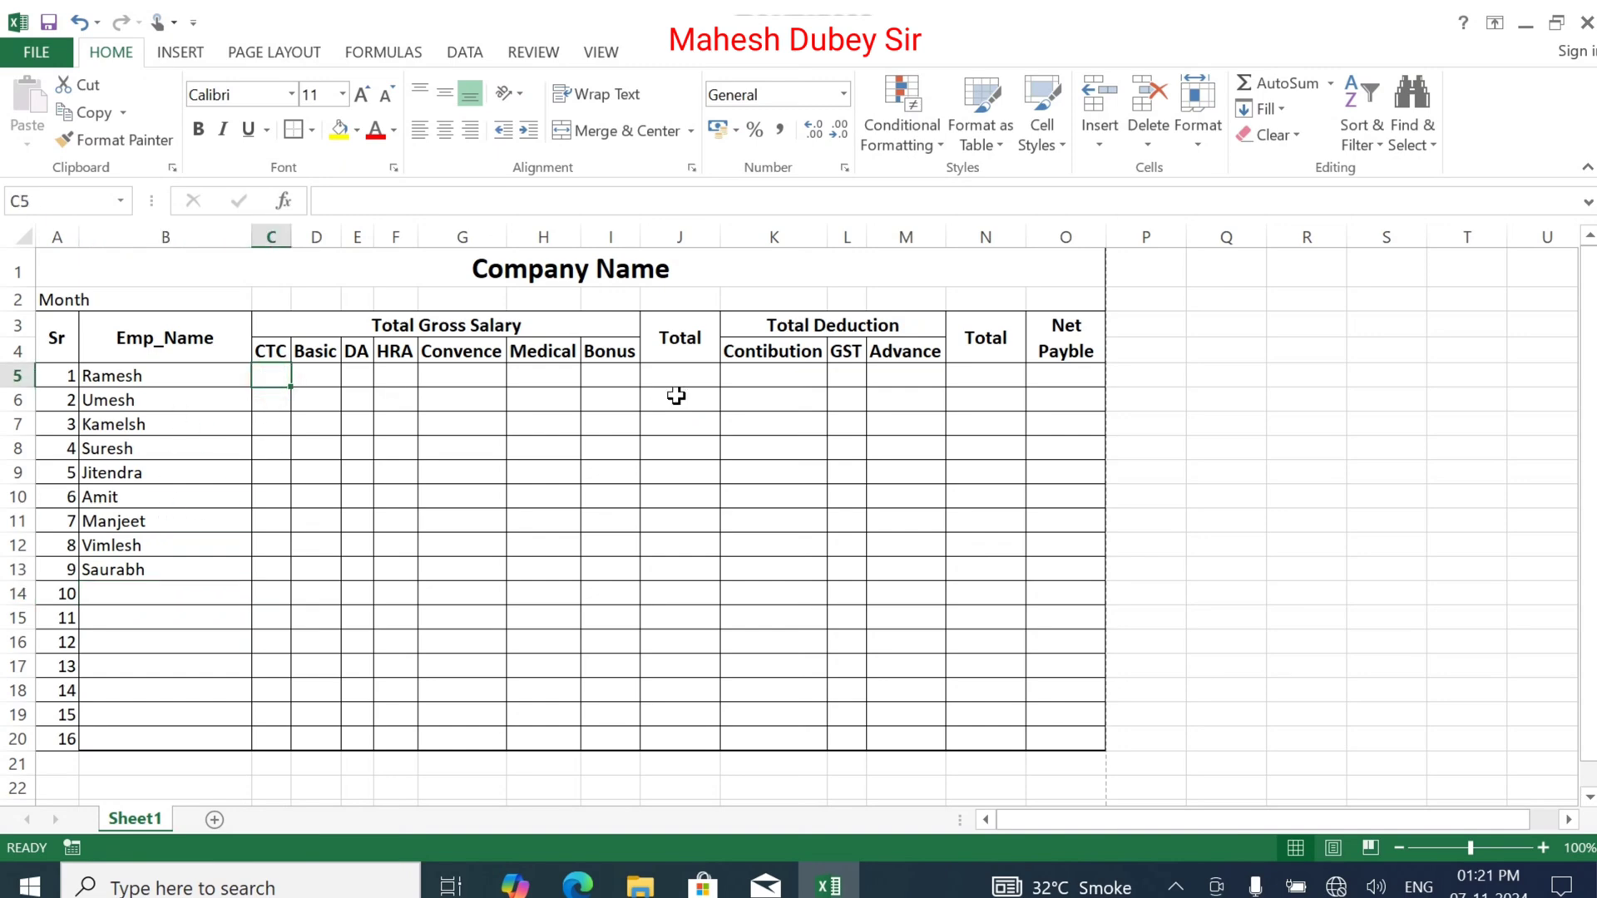
{"action": "type", "text": "200"}
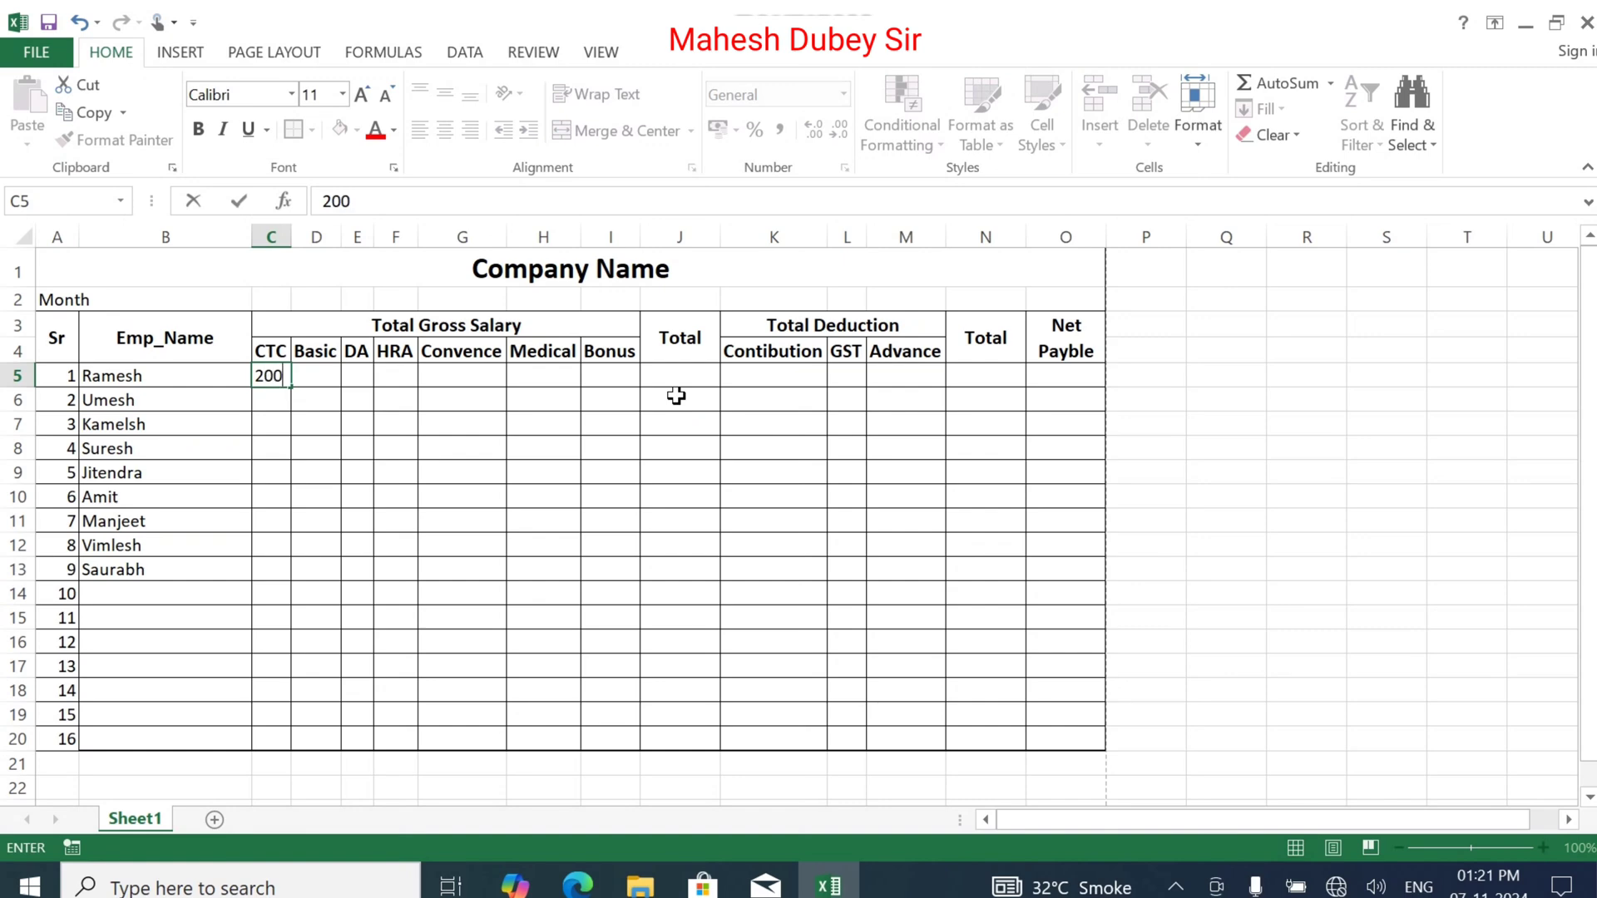
{"action": "type", "text": "00"}
{"action": "key", "text": "Tab"}
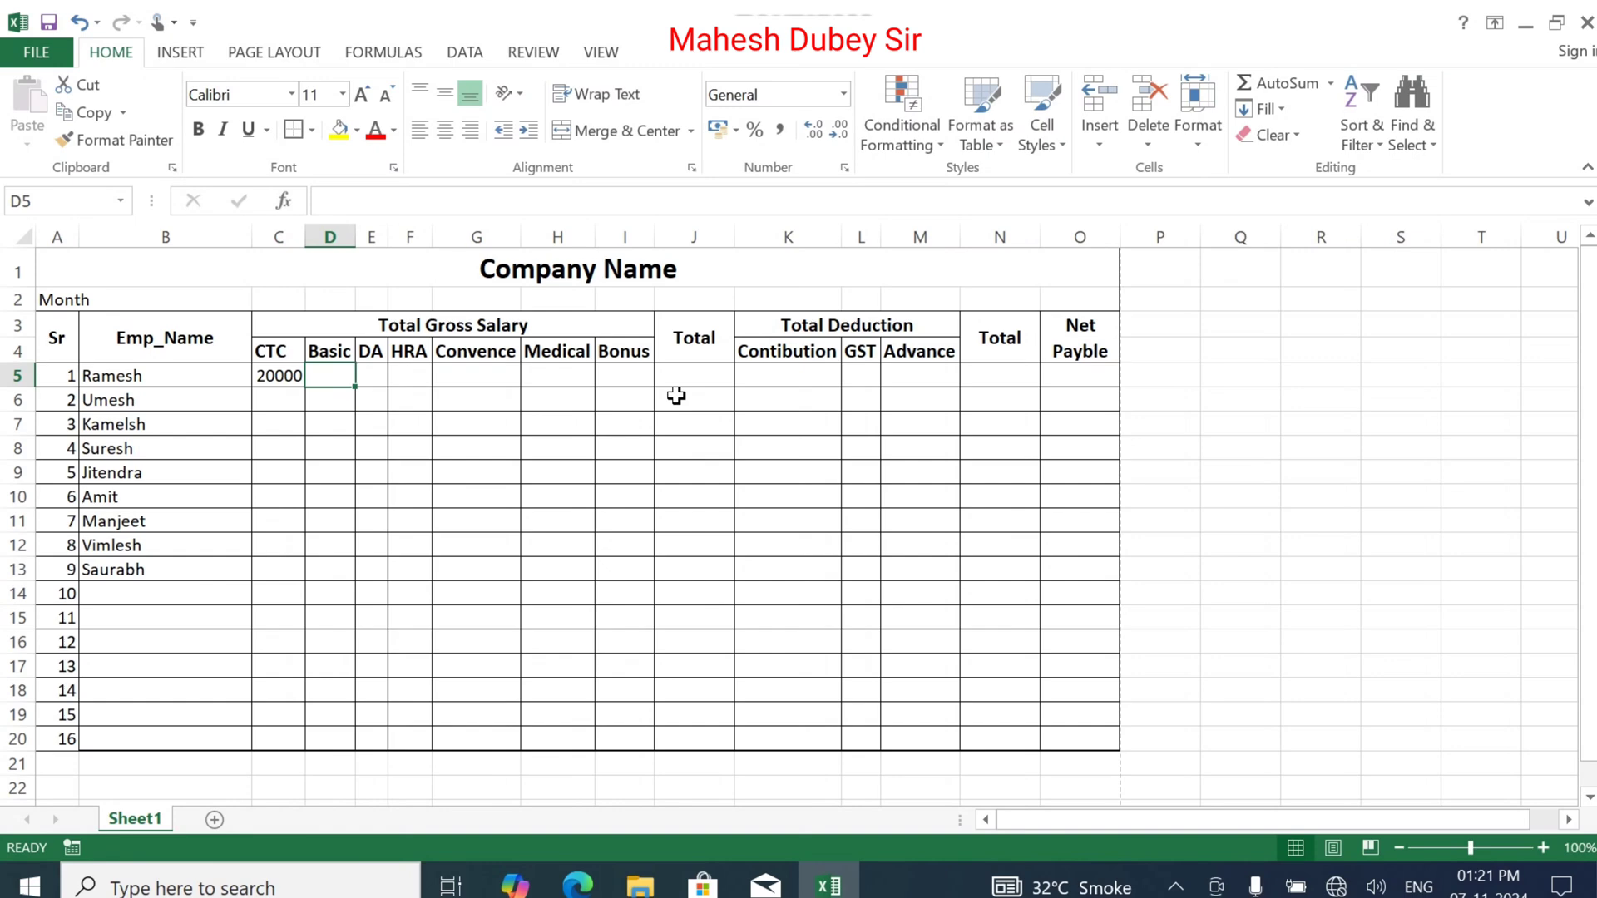
{"action": "type", "text": "25000"}
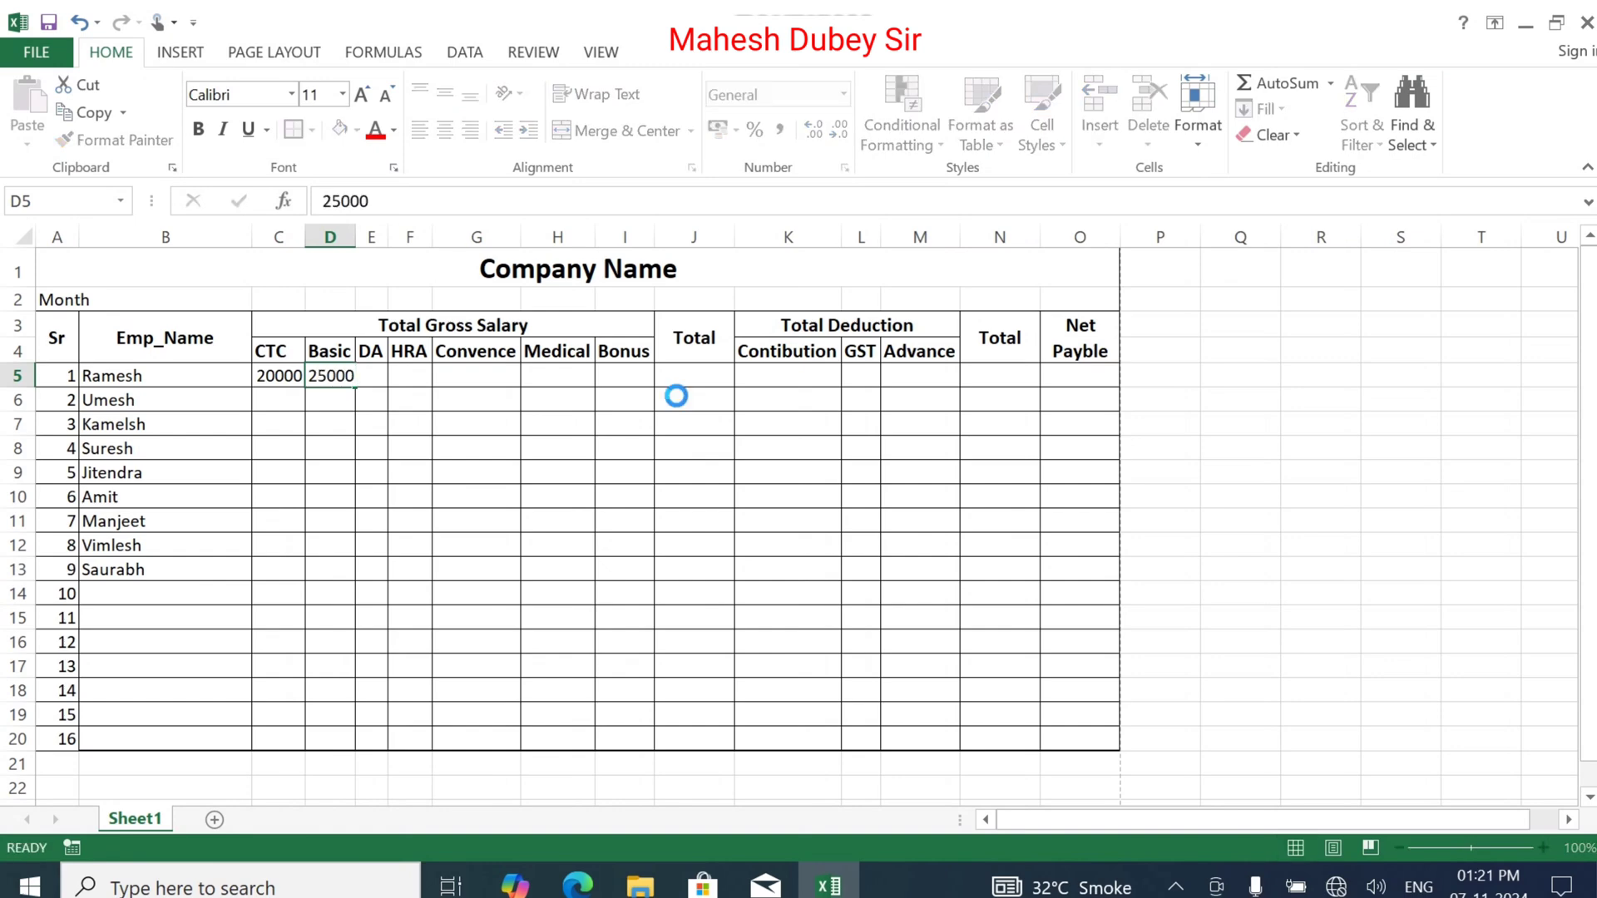
{"action": "key", "text": "Tab"}
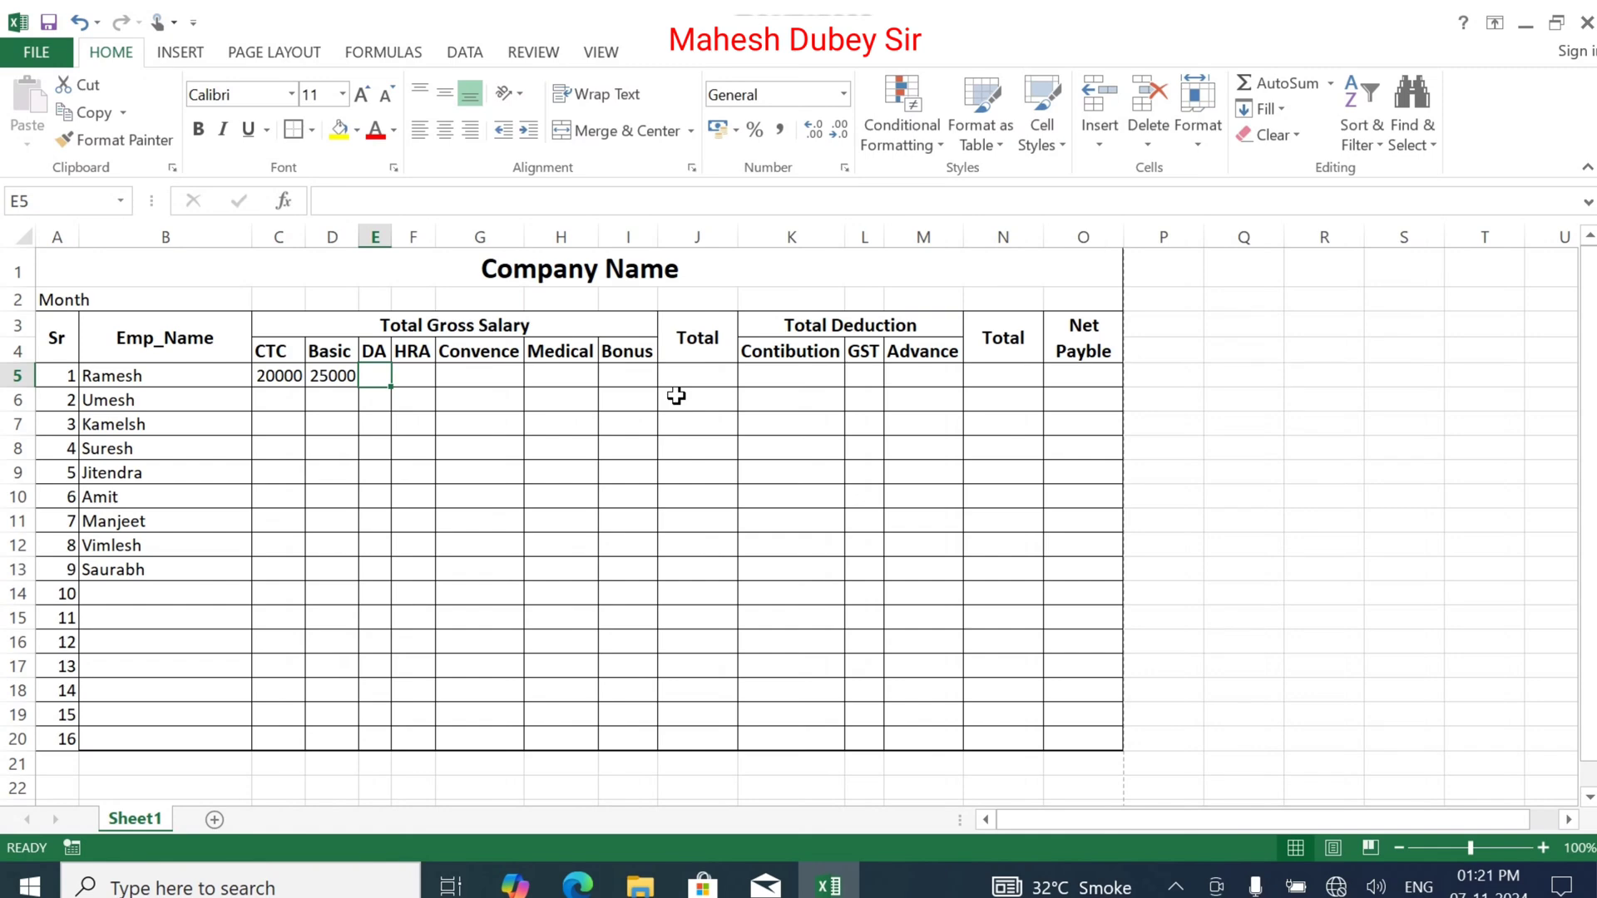
{"action": "type", "text": "6"}
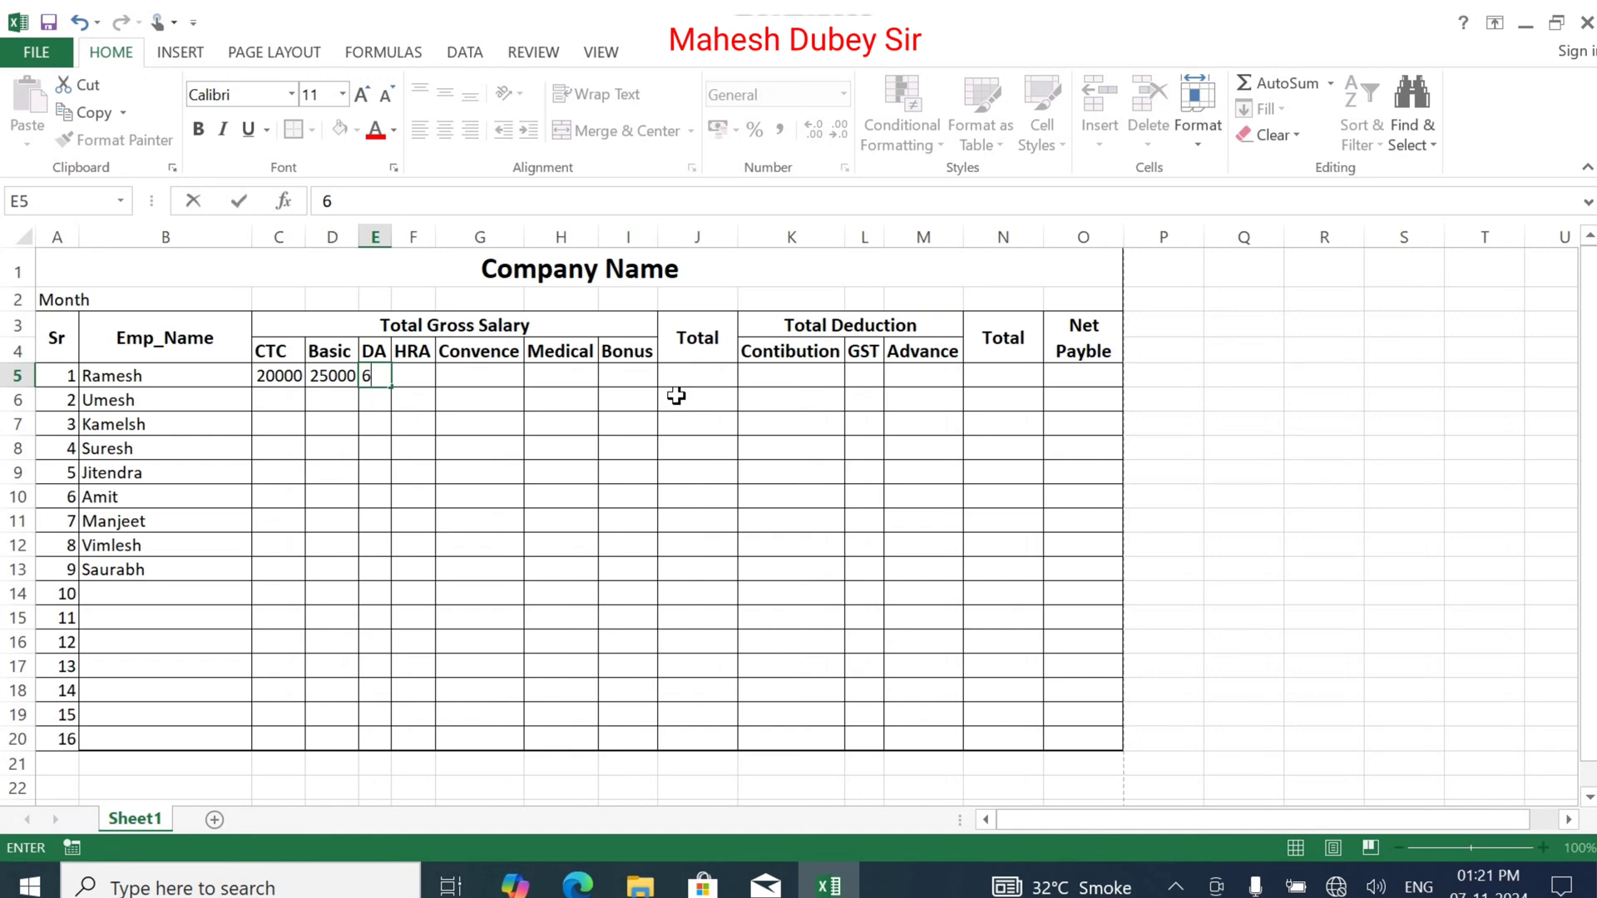
{"action": "type", "text": "000"}
{"action": "key", "text": "Tab"}
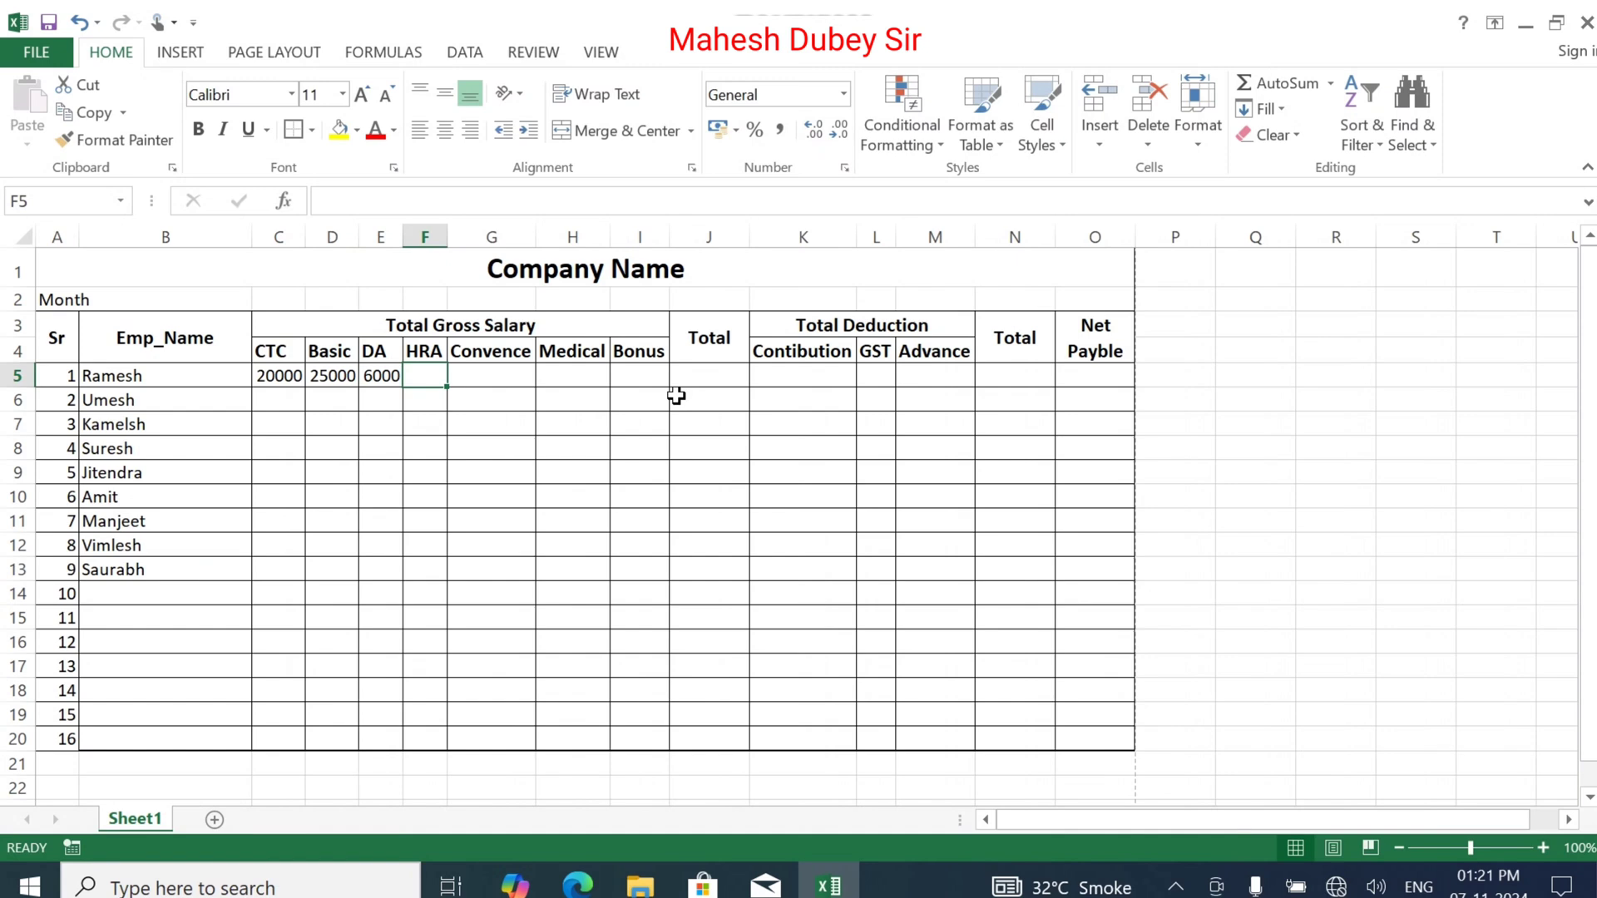
Enter HRA 10000, Convence 1500, Medical 30000 and Bonus 5000 for the first employee in row 5
{"action": "type", "text": "10000"}
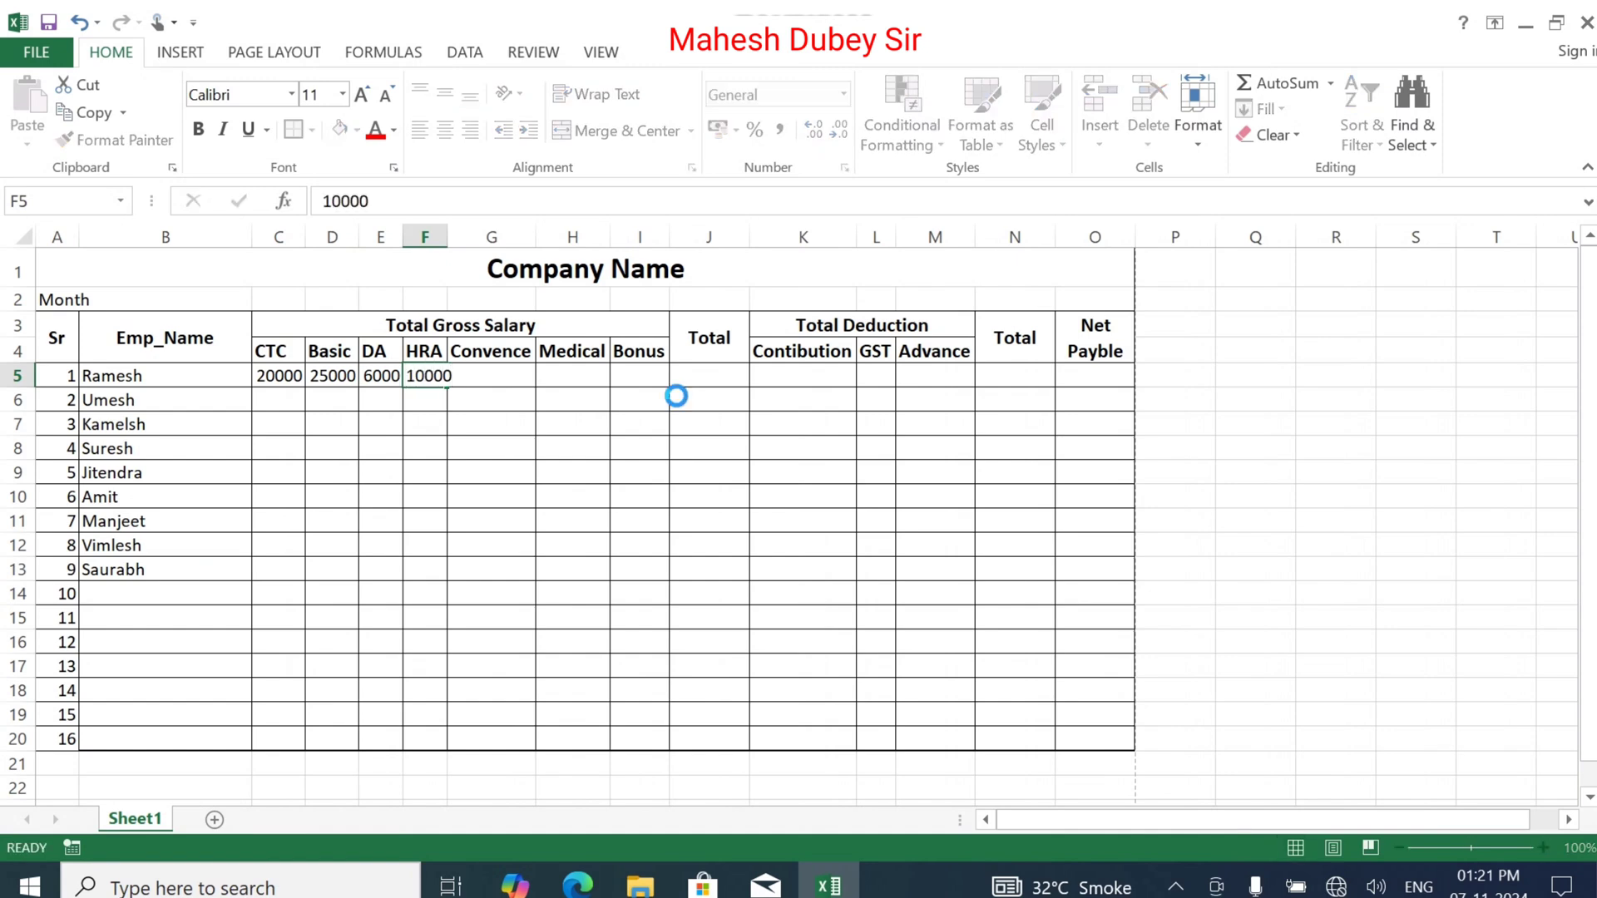
{"action": "key", "text": "Tab"}
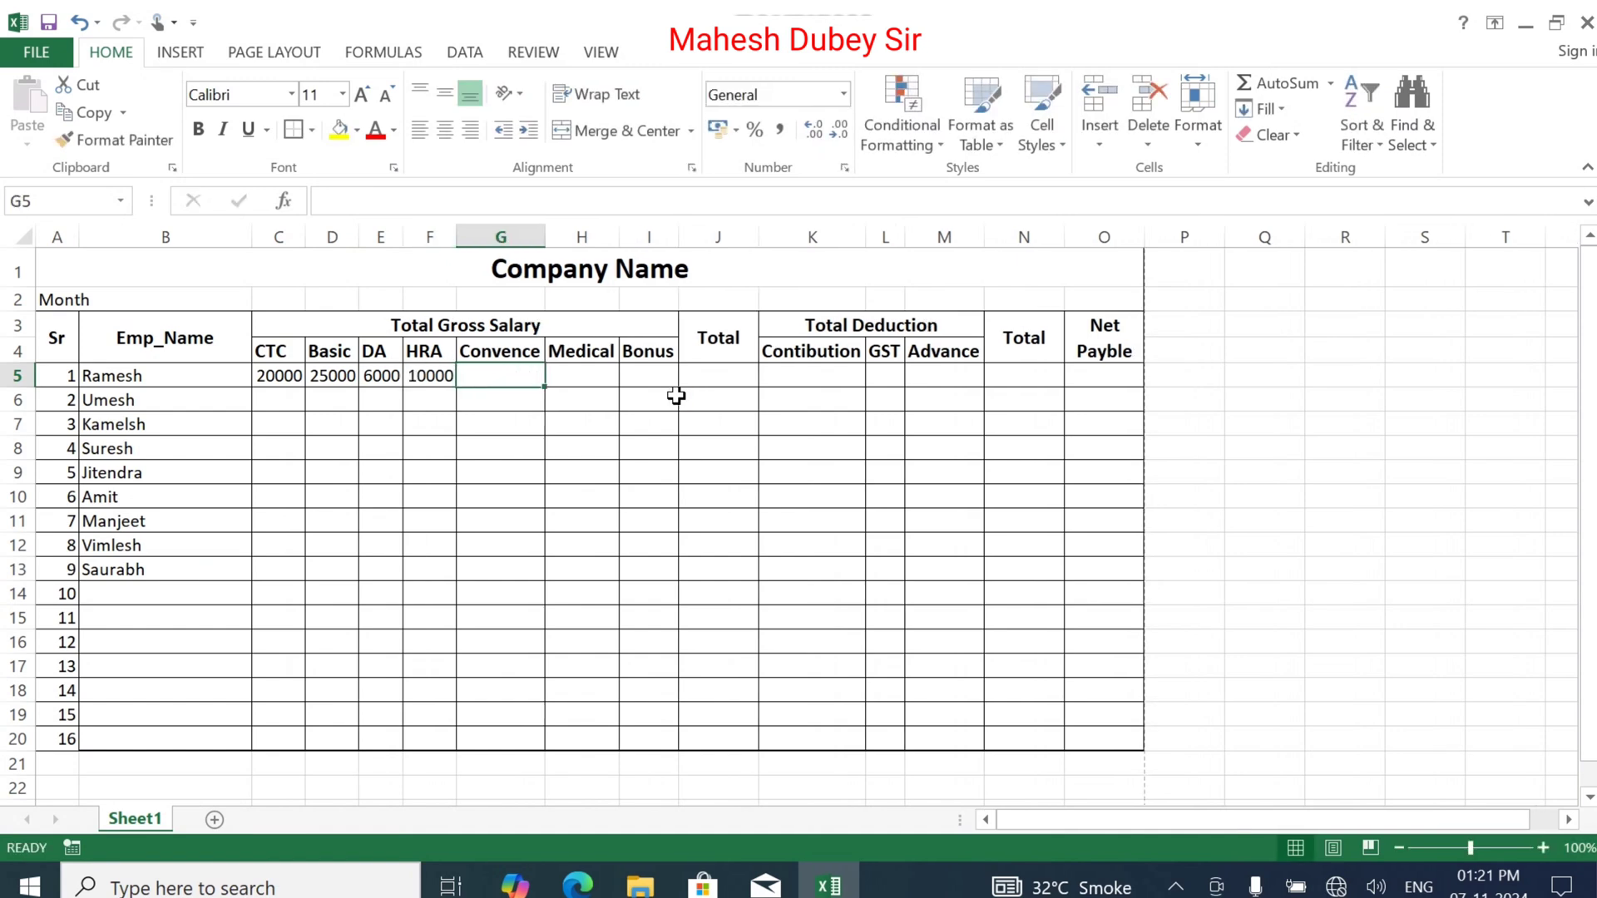
{"action": "type", "text": "1500"}
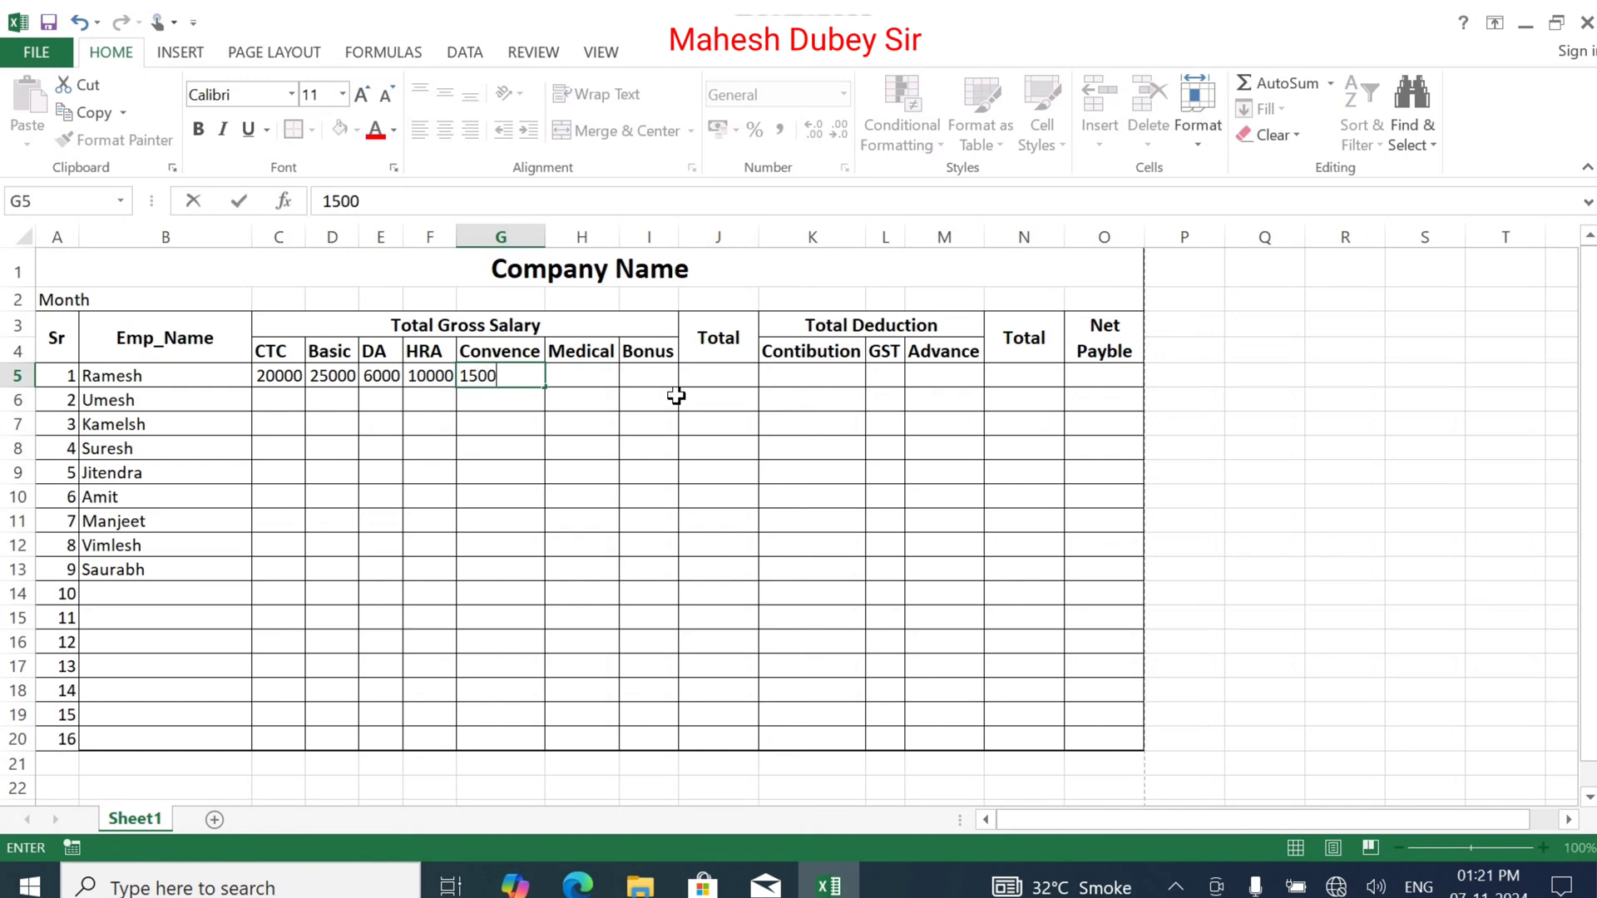
{"action": "key", "text": "Tab"}
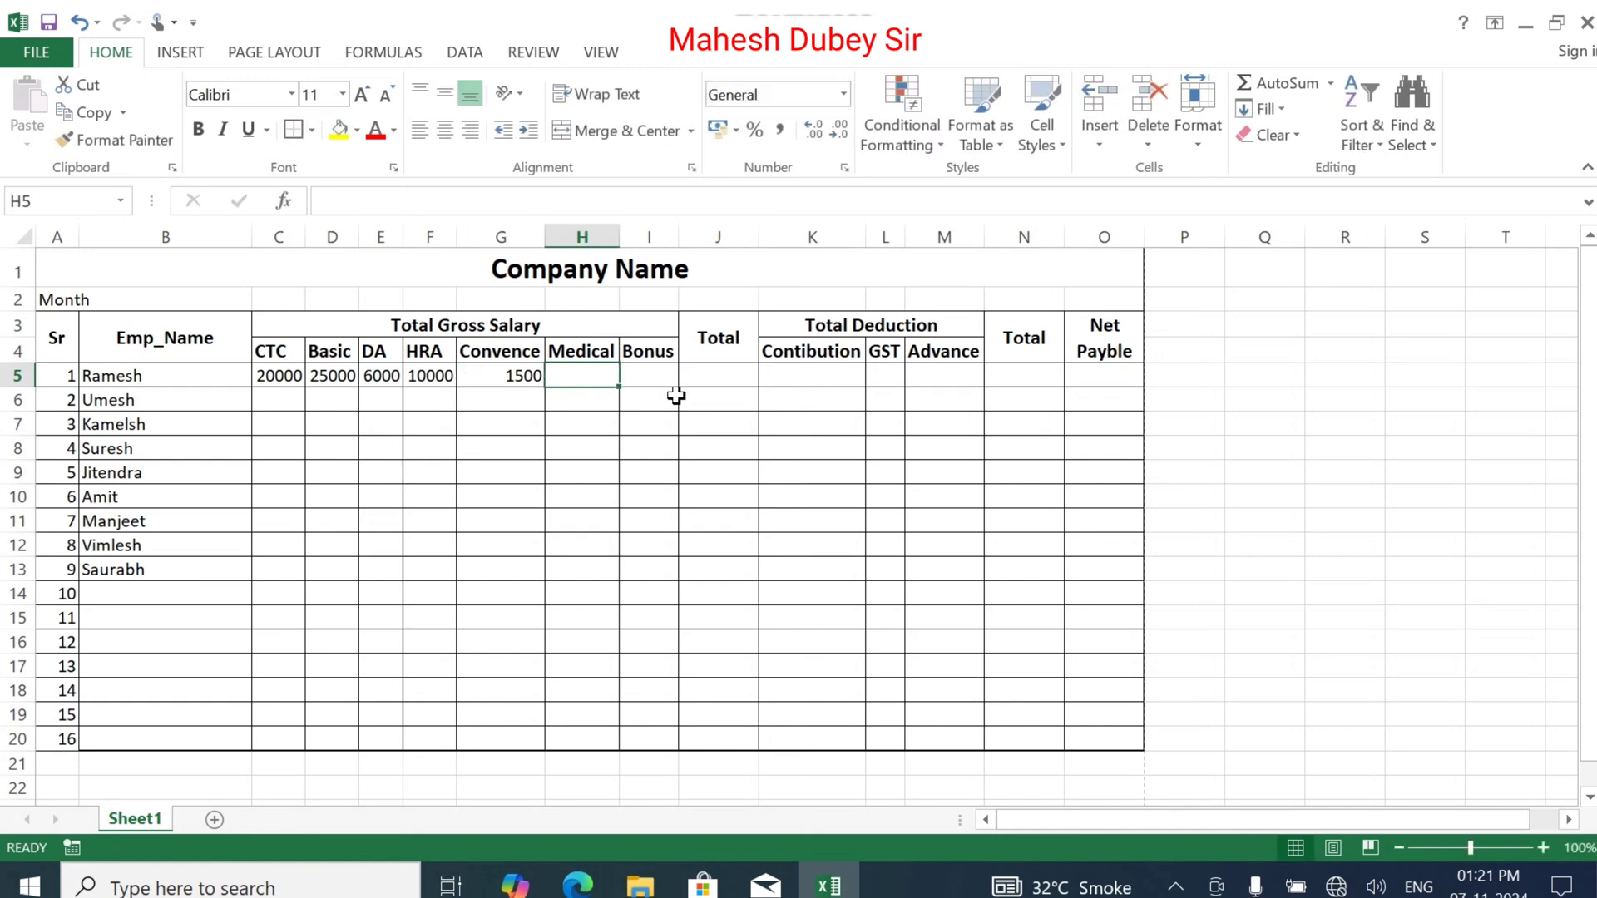
{"action": "type", "text": "3000"}
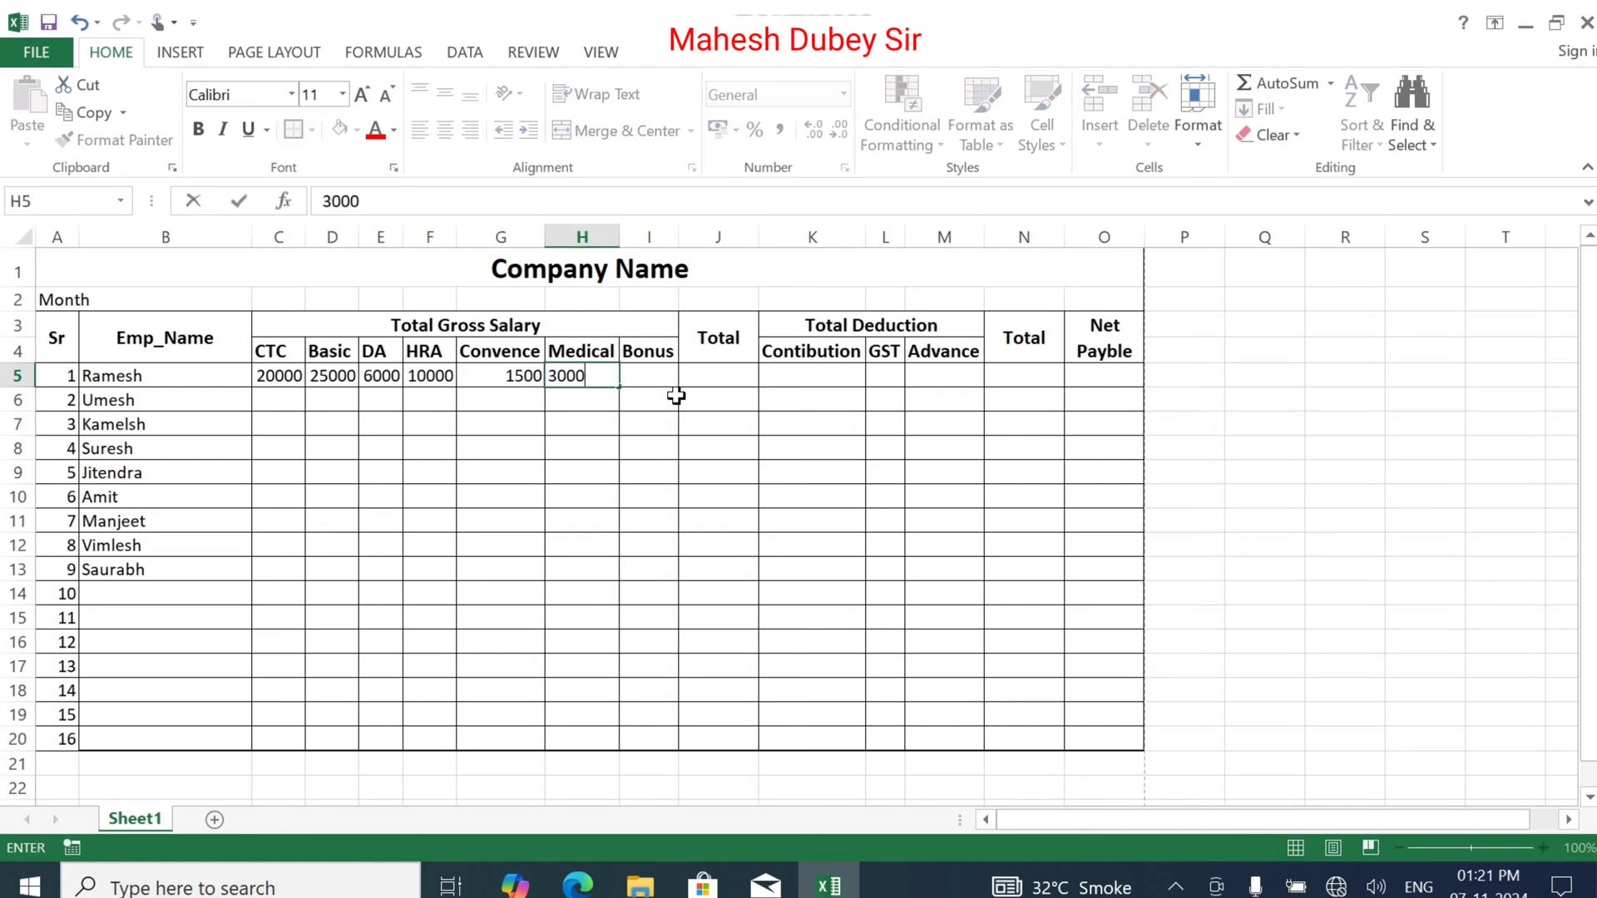
{"action": "type", "text": "0"}
{"action": "key", "text": "Tab"}
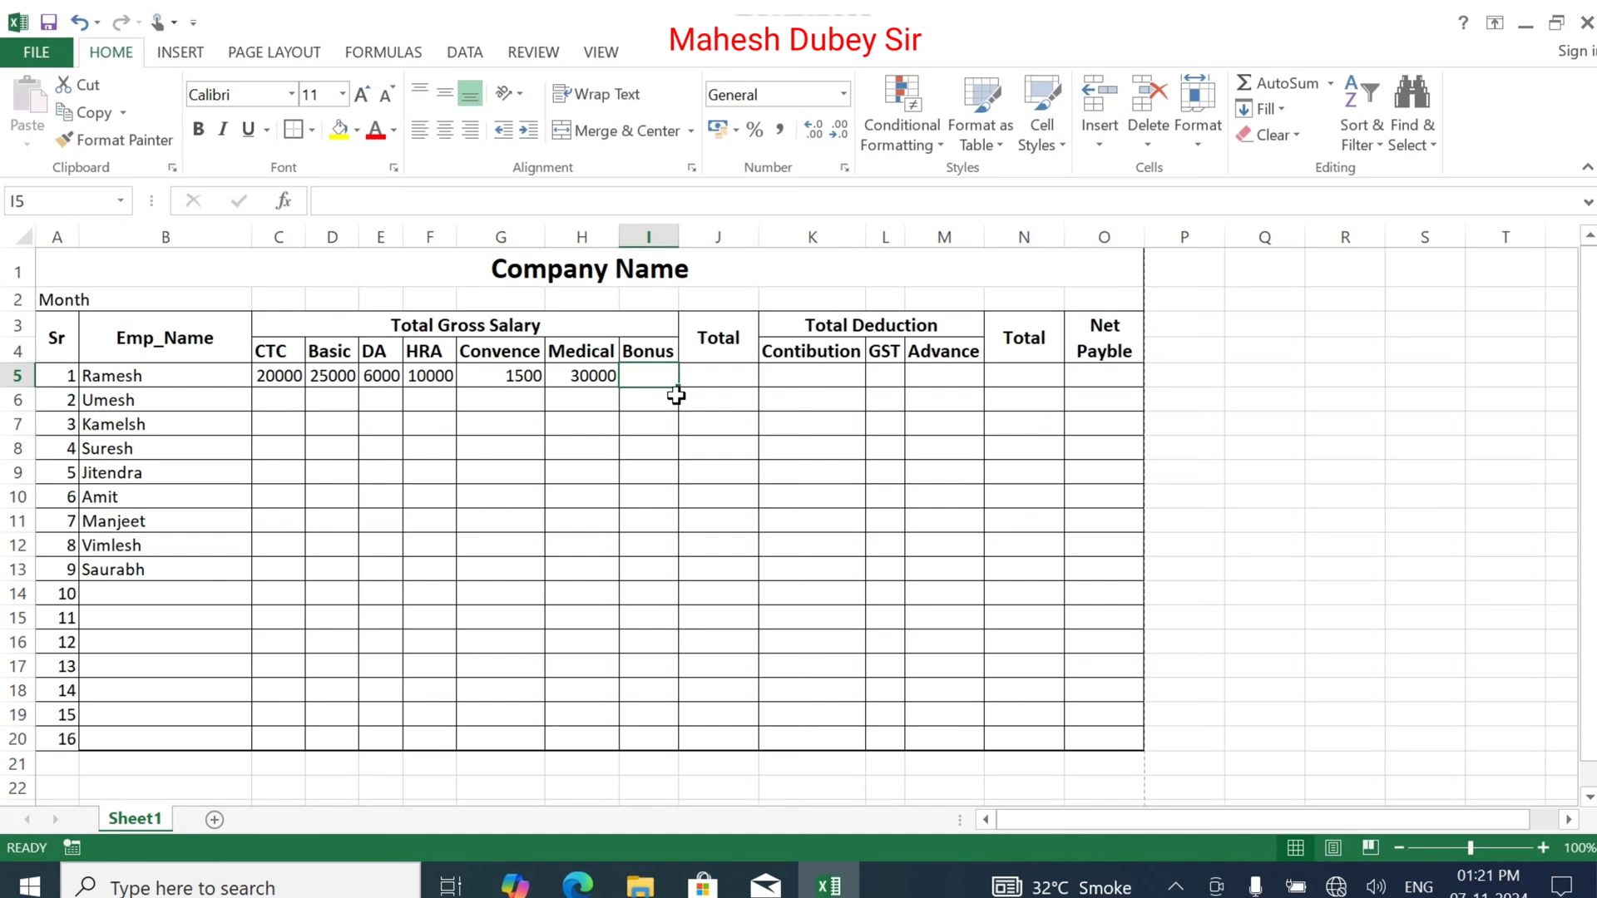
{"action": "type", "text": "5000"}
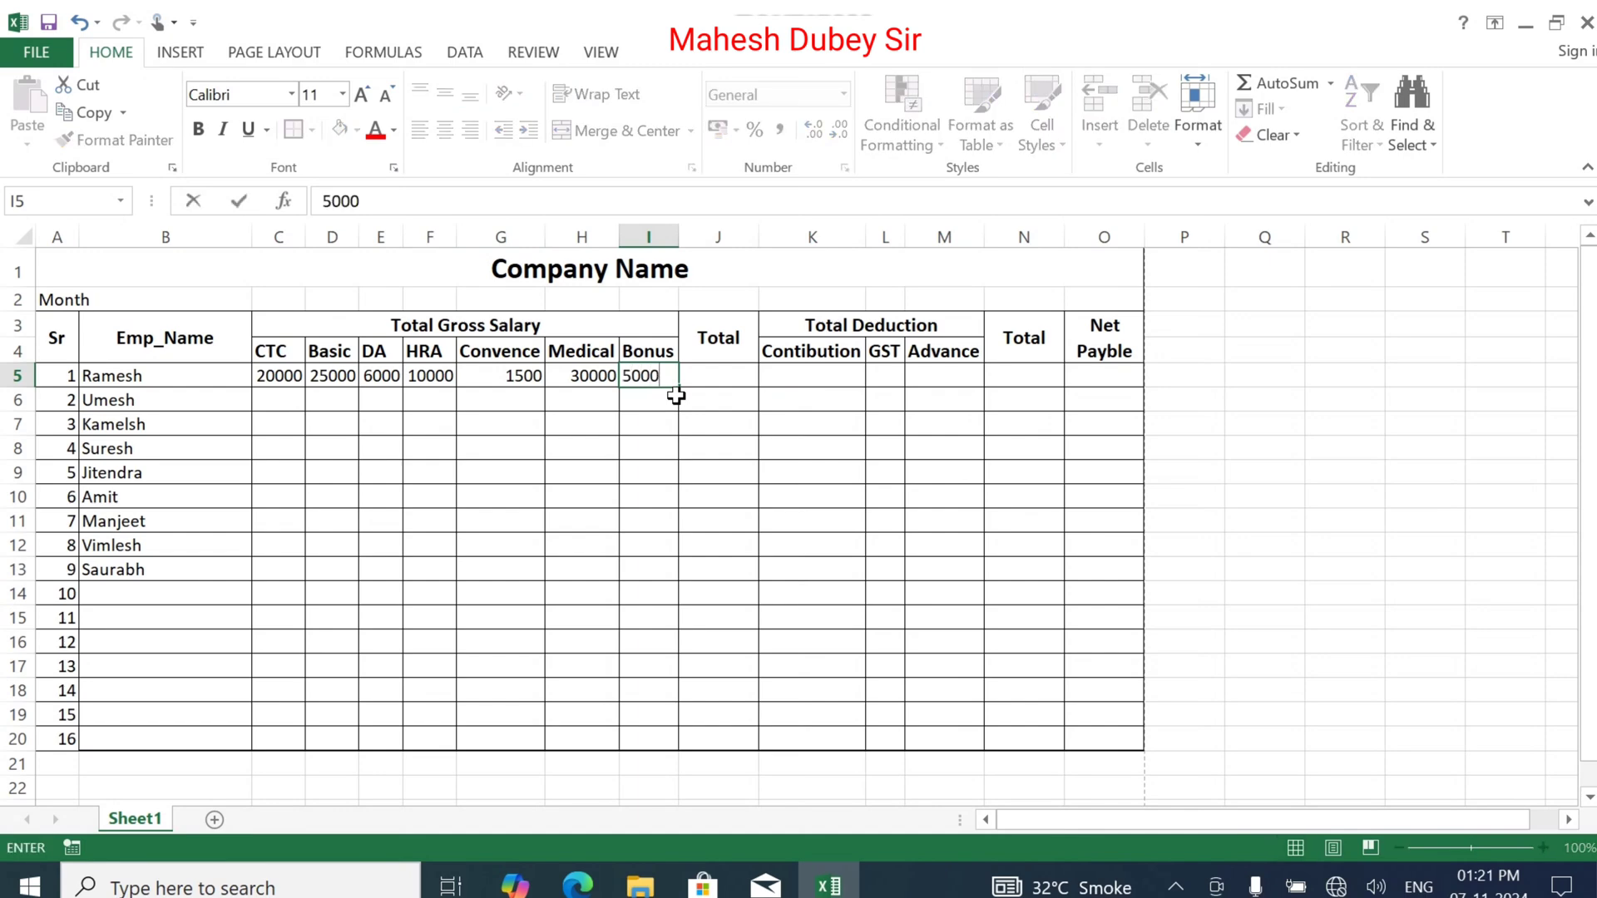
{"action": "key", "text": "Tab"}
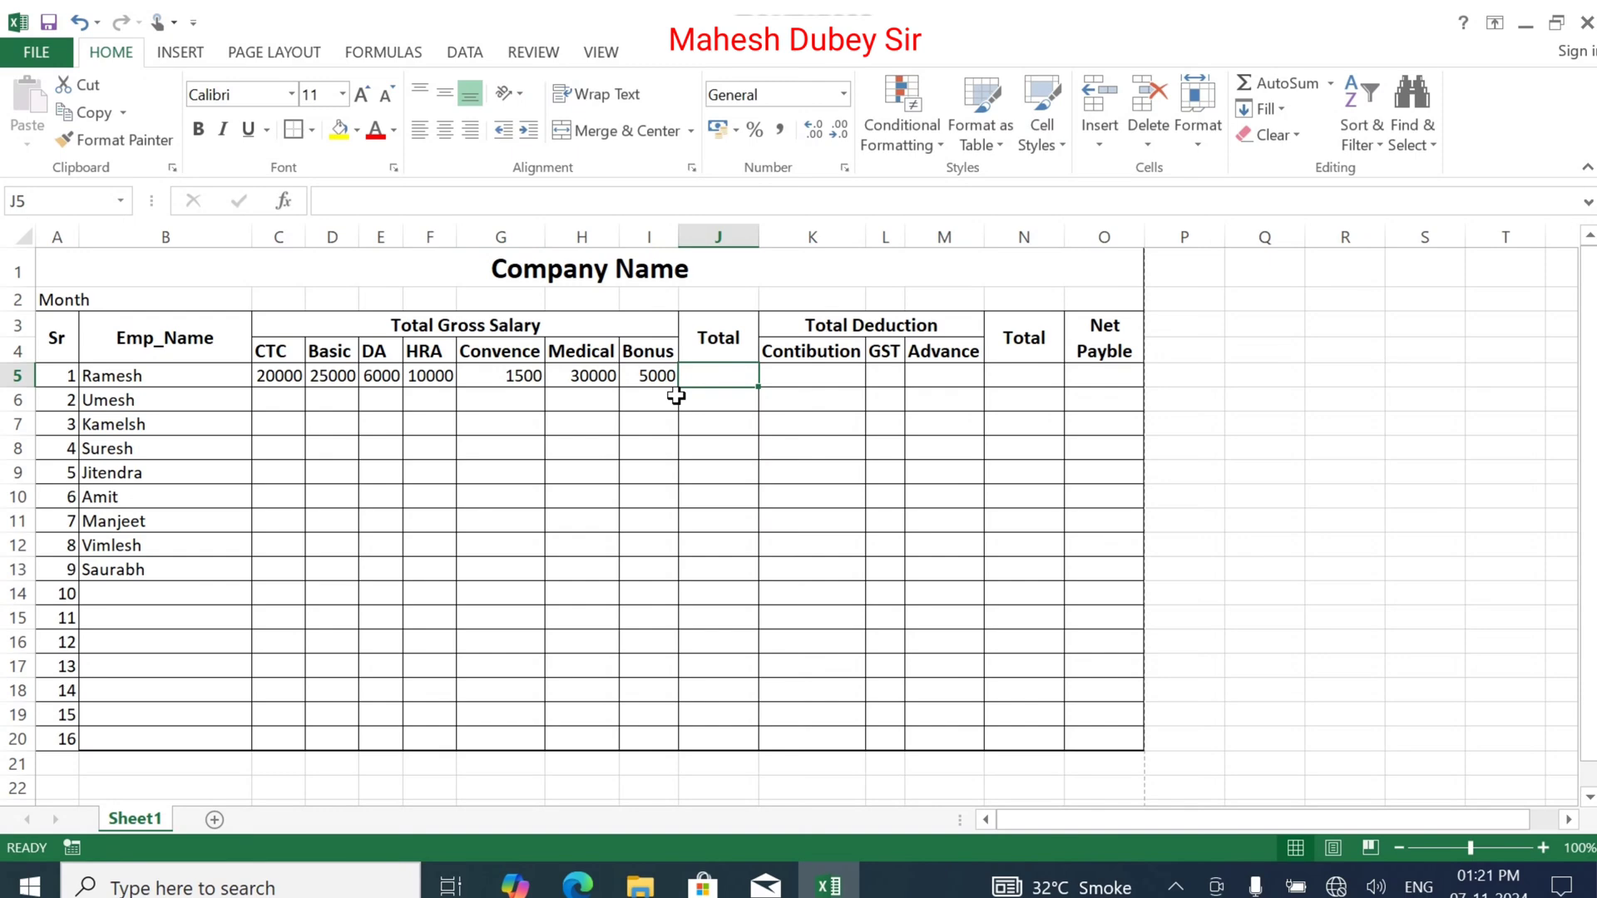
Total the first employee's gross salary in J5 with a SUM formula over C5:I5
{"action": "type", "text": "="}
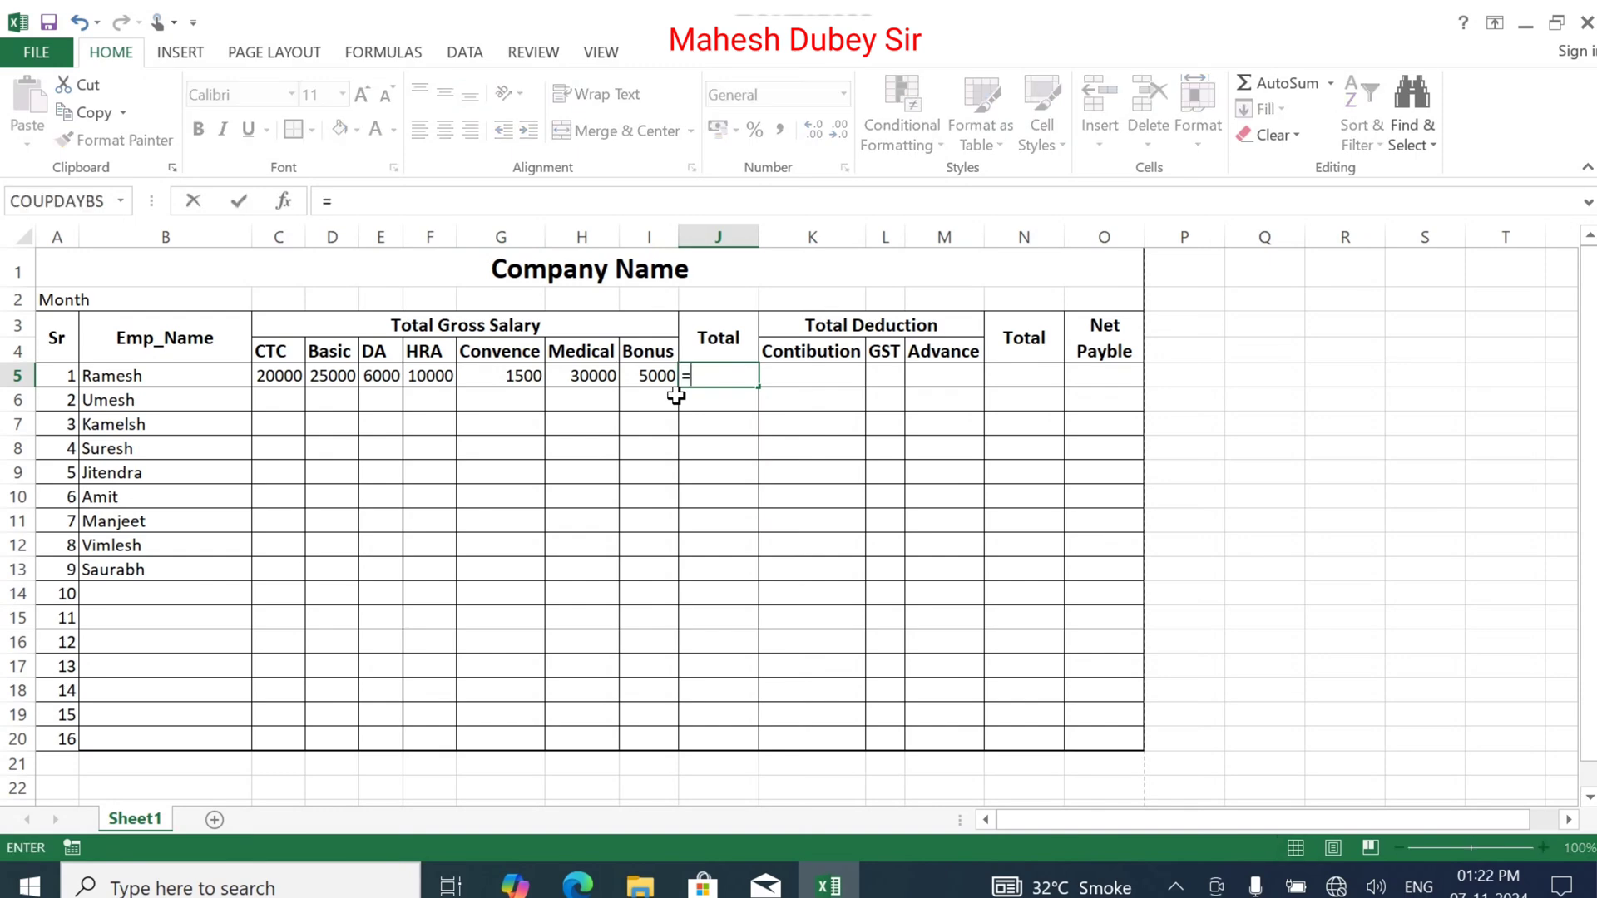
{"action": "type", "text": "sum("}
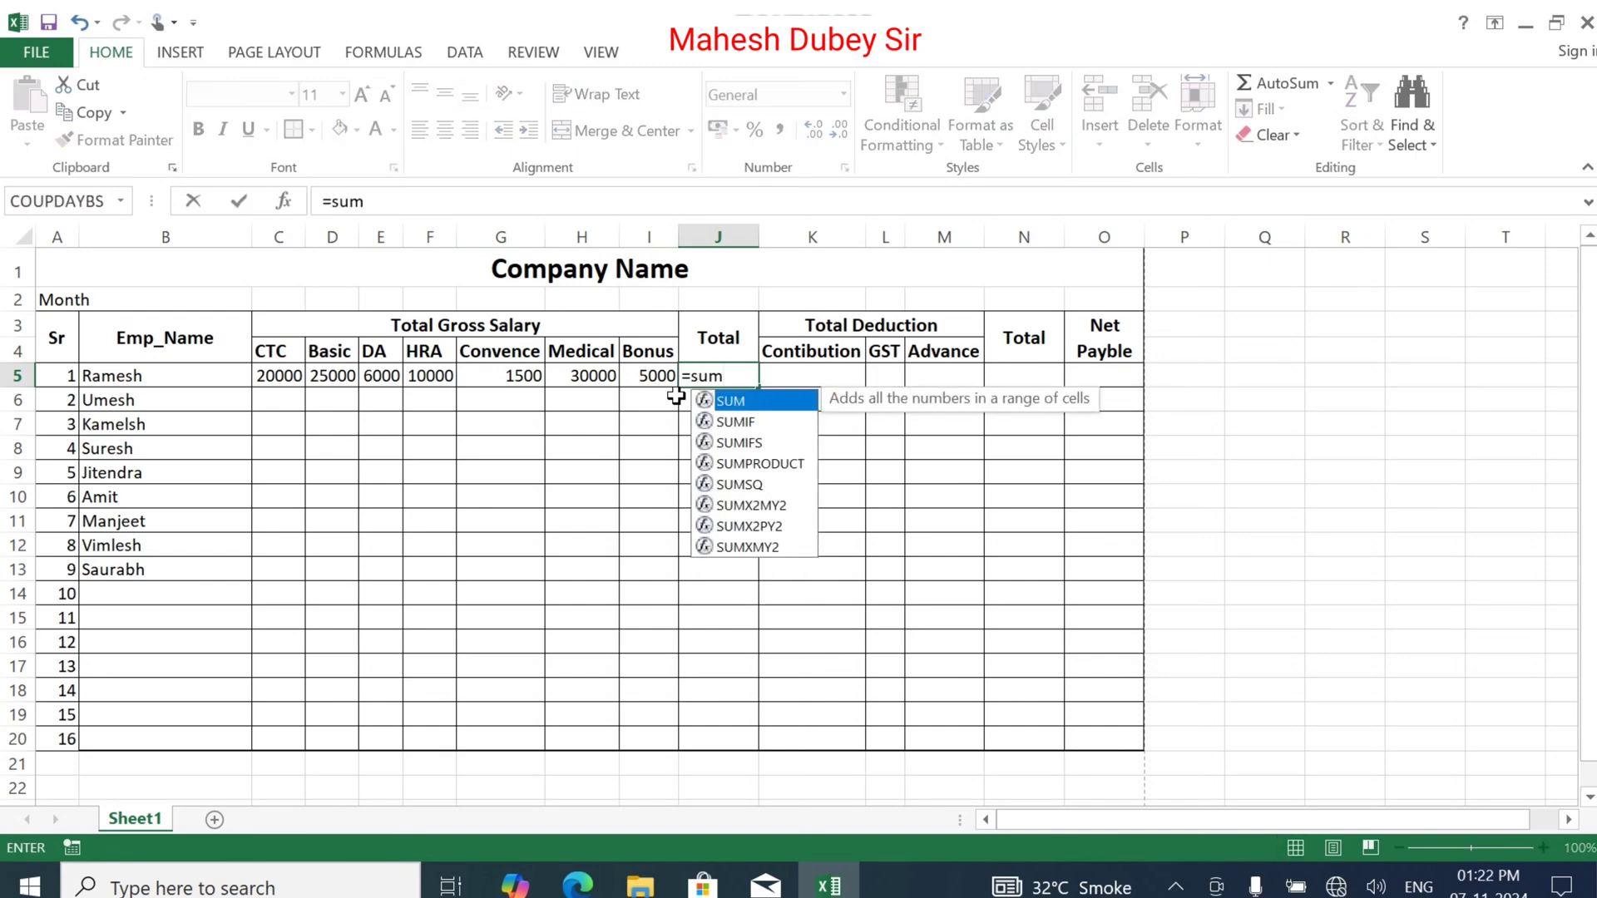
{"action": "left_click", "coordinate": [288, 376]}
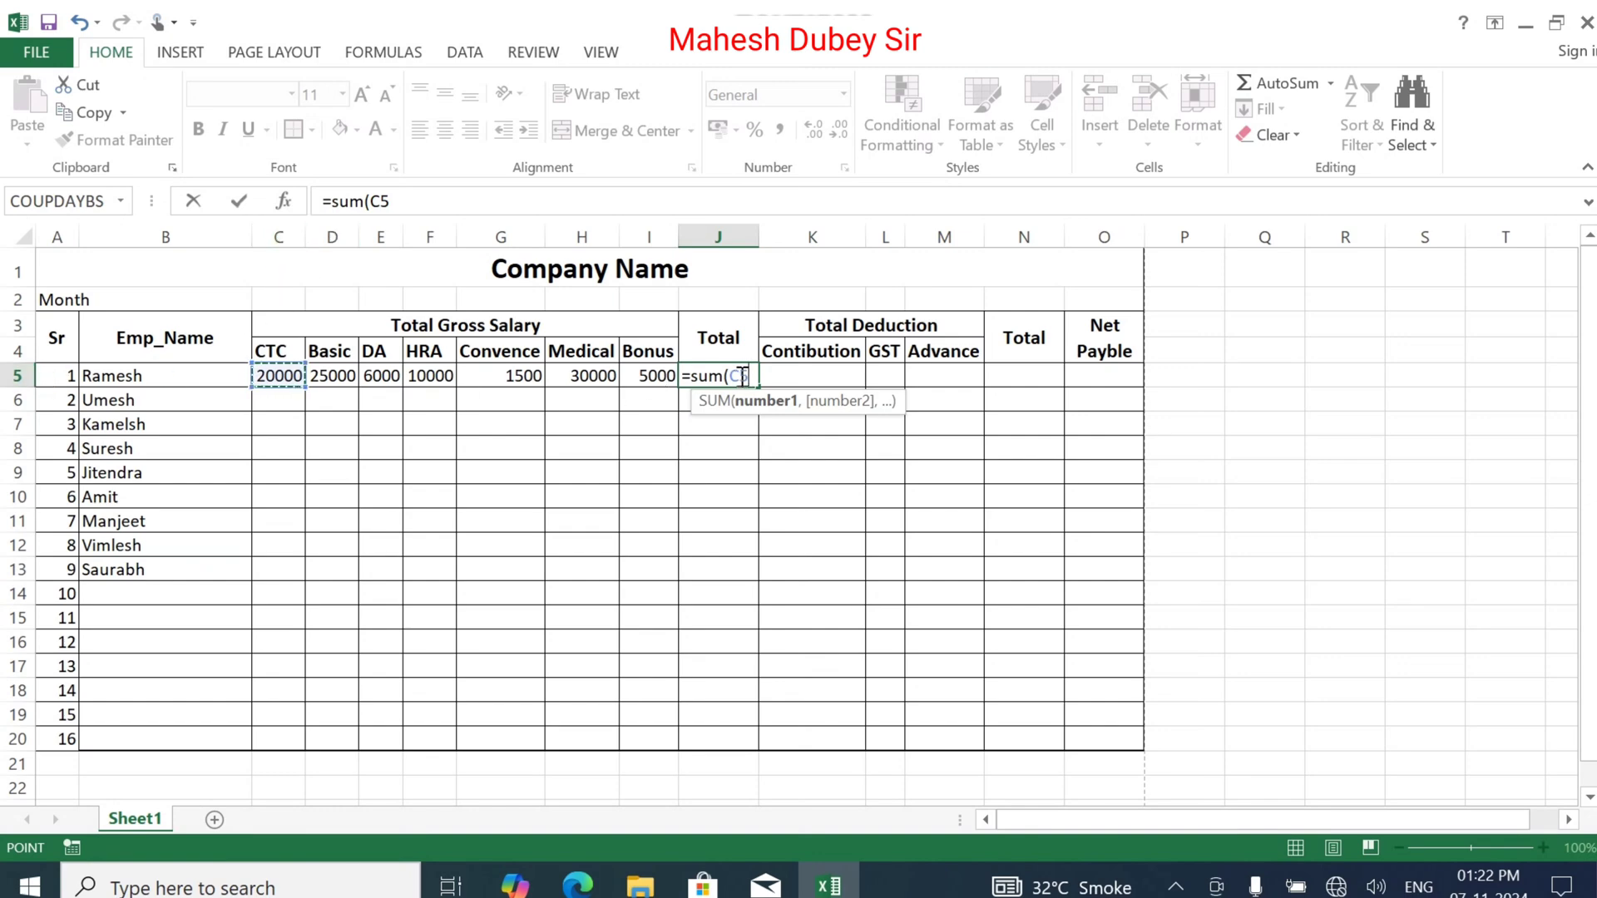
{"action": "key", "text": "F8"}
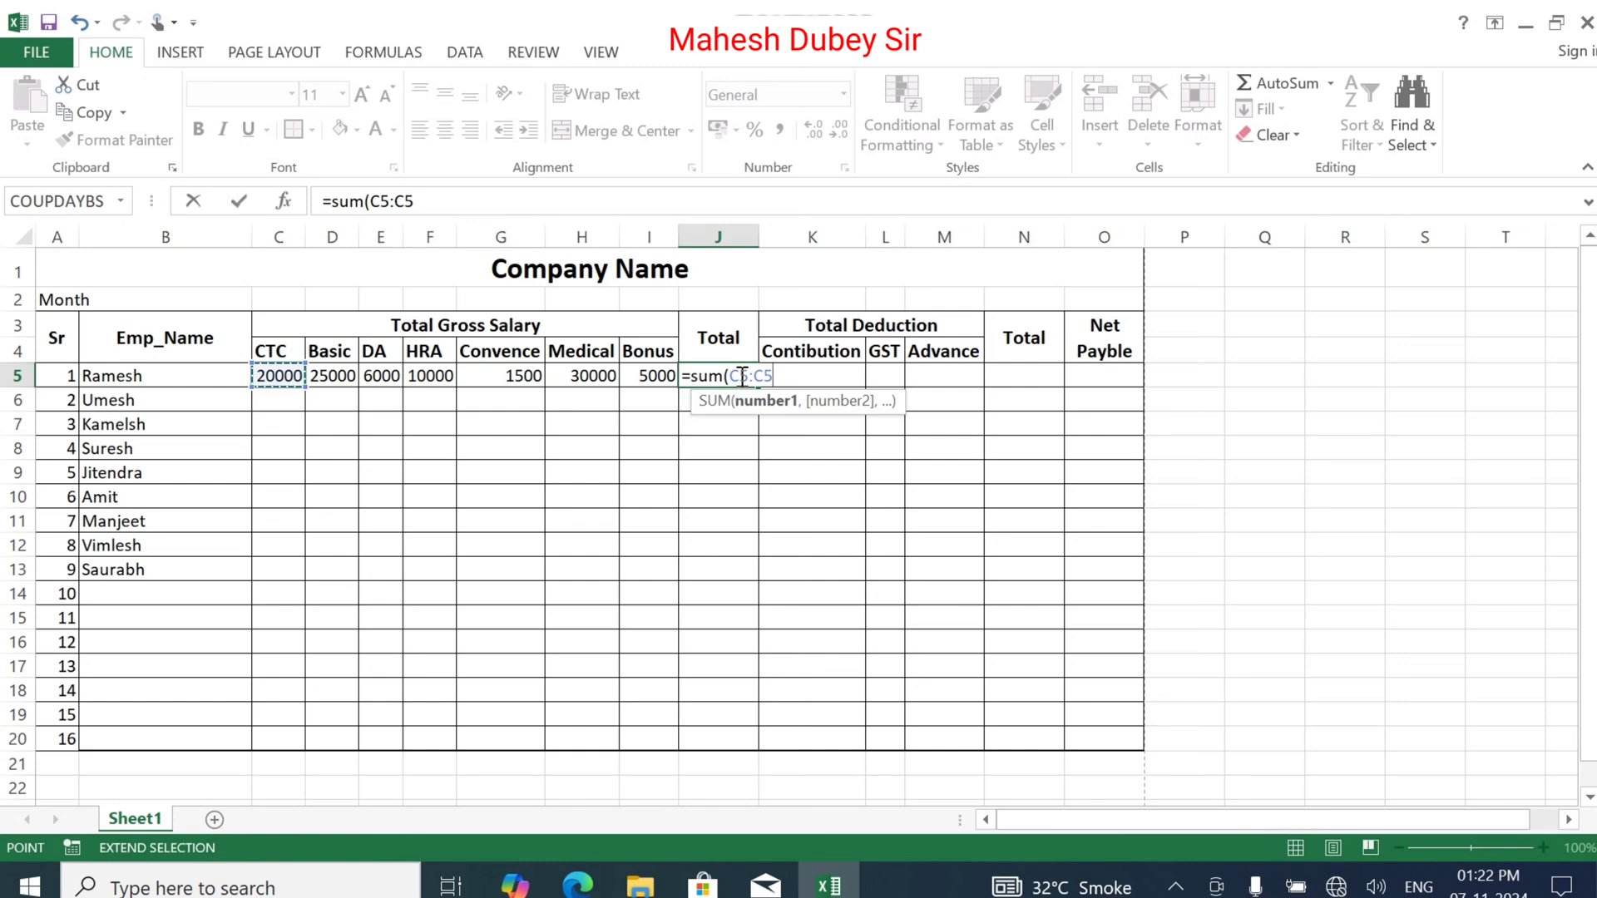
{"action": "key", "text": "BackSpace"}
{"action": "key", "text": "BackSpace"}
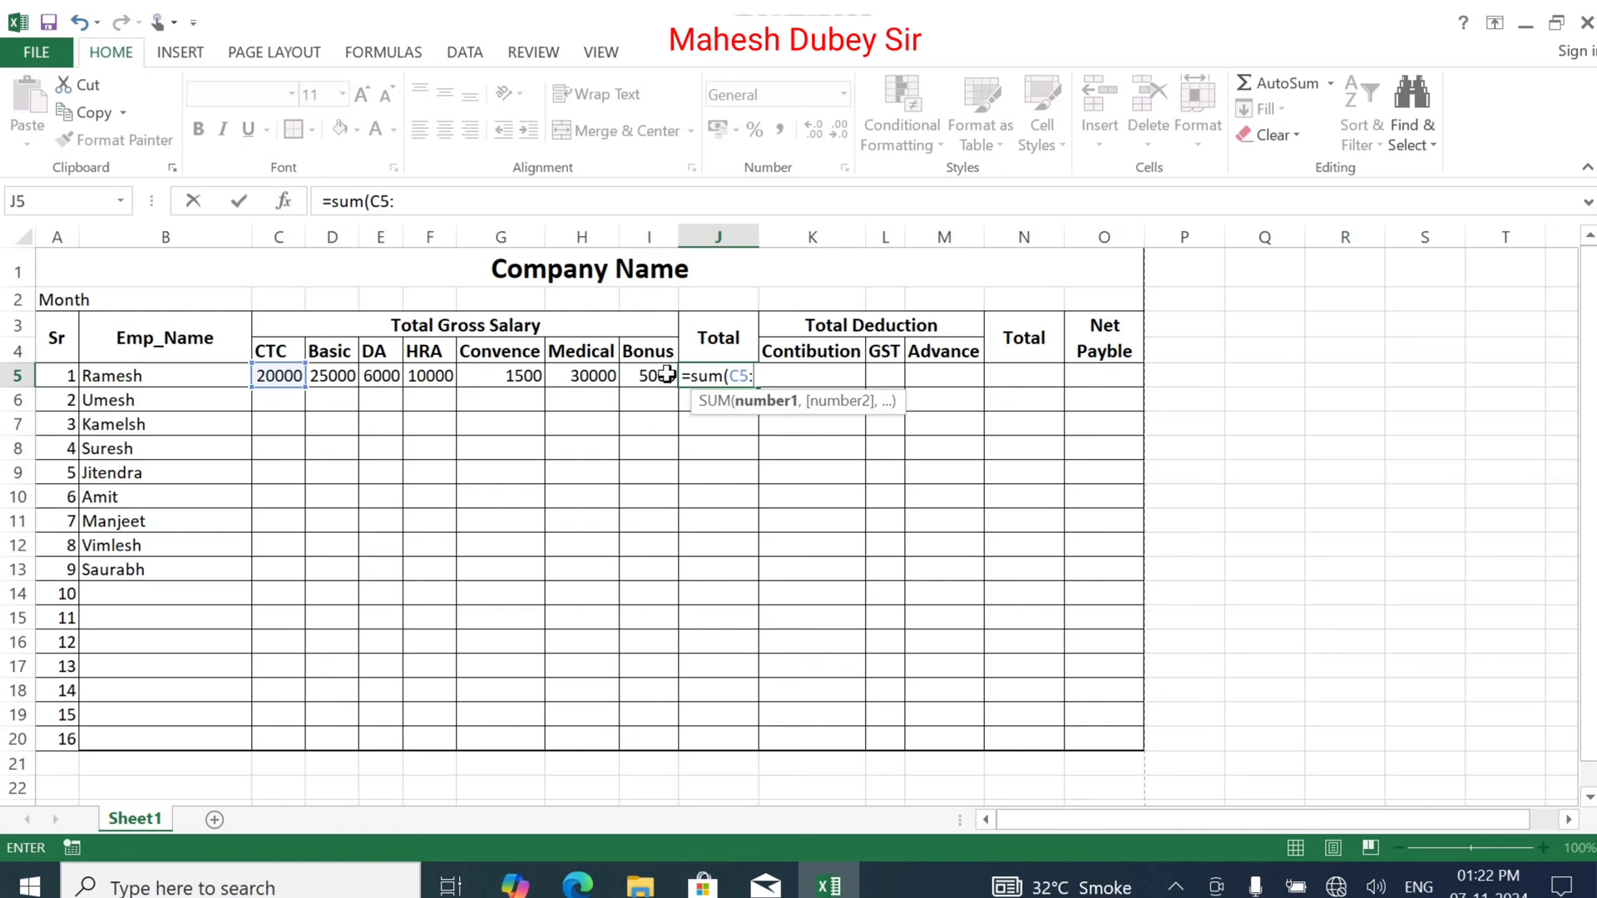
{"action": "type", "text": "i"}
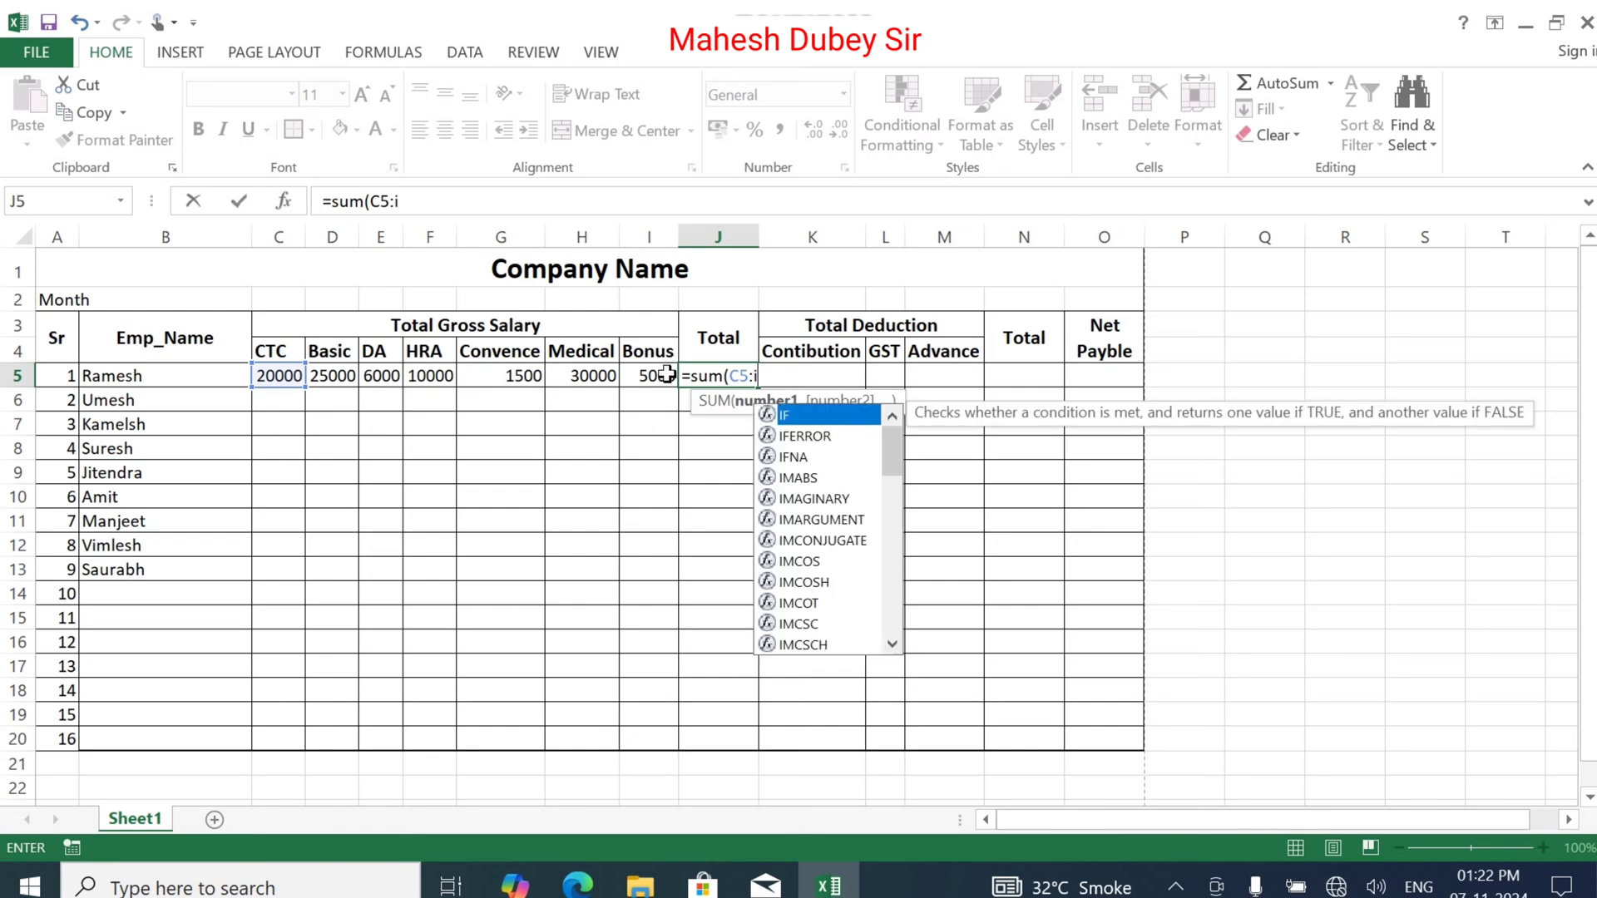
{"action": "type", "text": "5"}
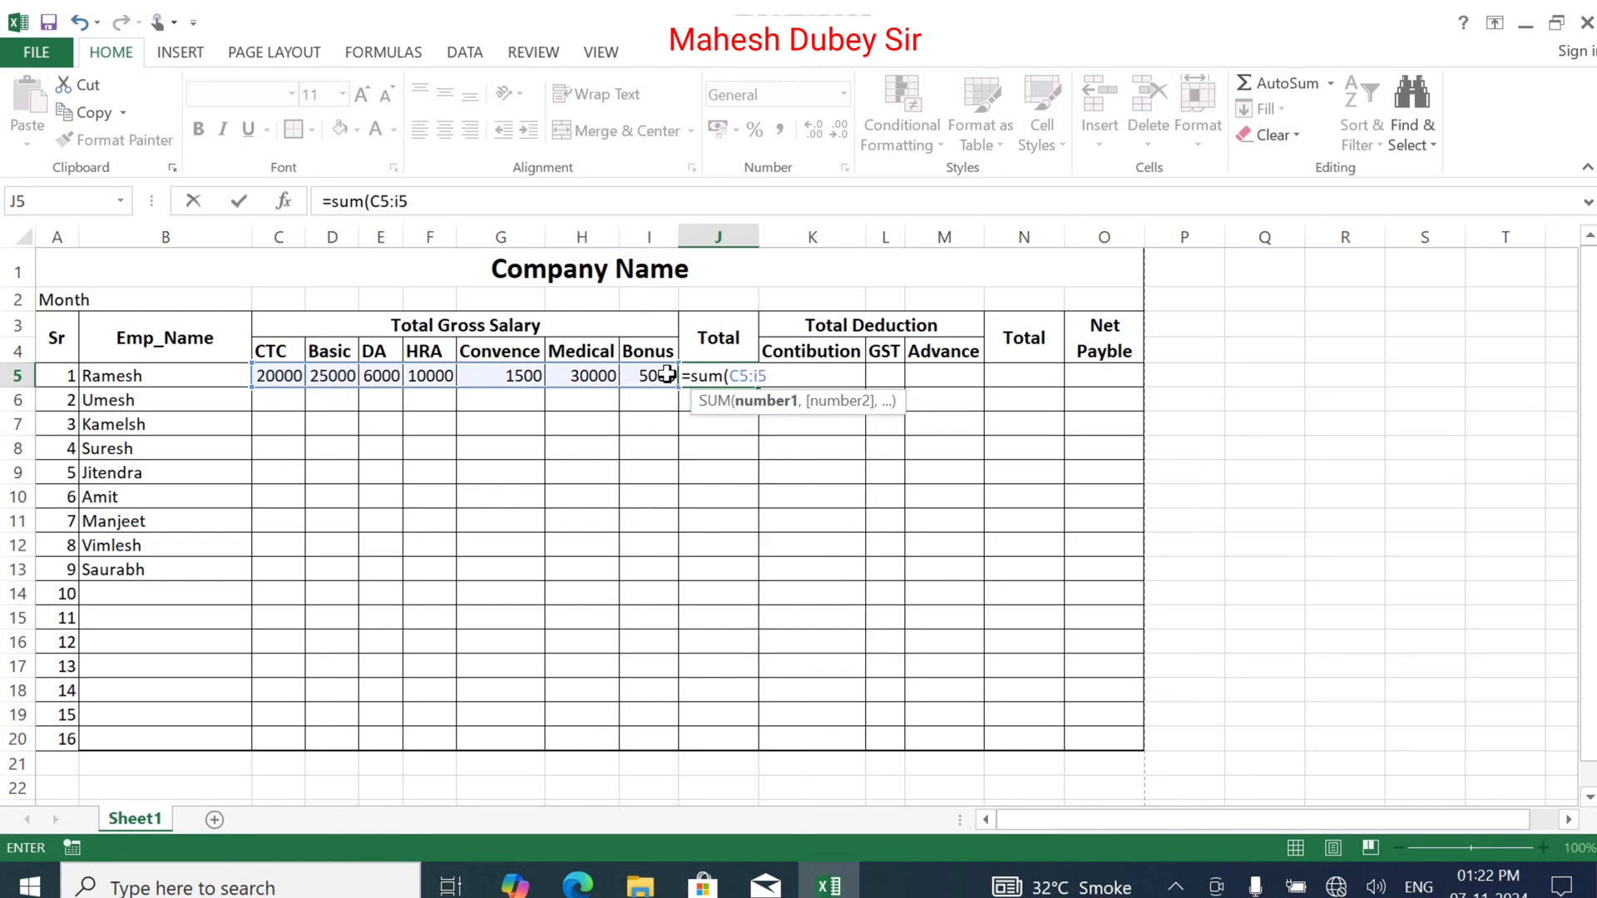
{"action": "type", "text": ")"}
{"action": "key", "text": "Tab"}
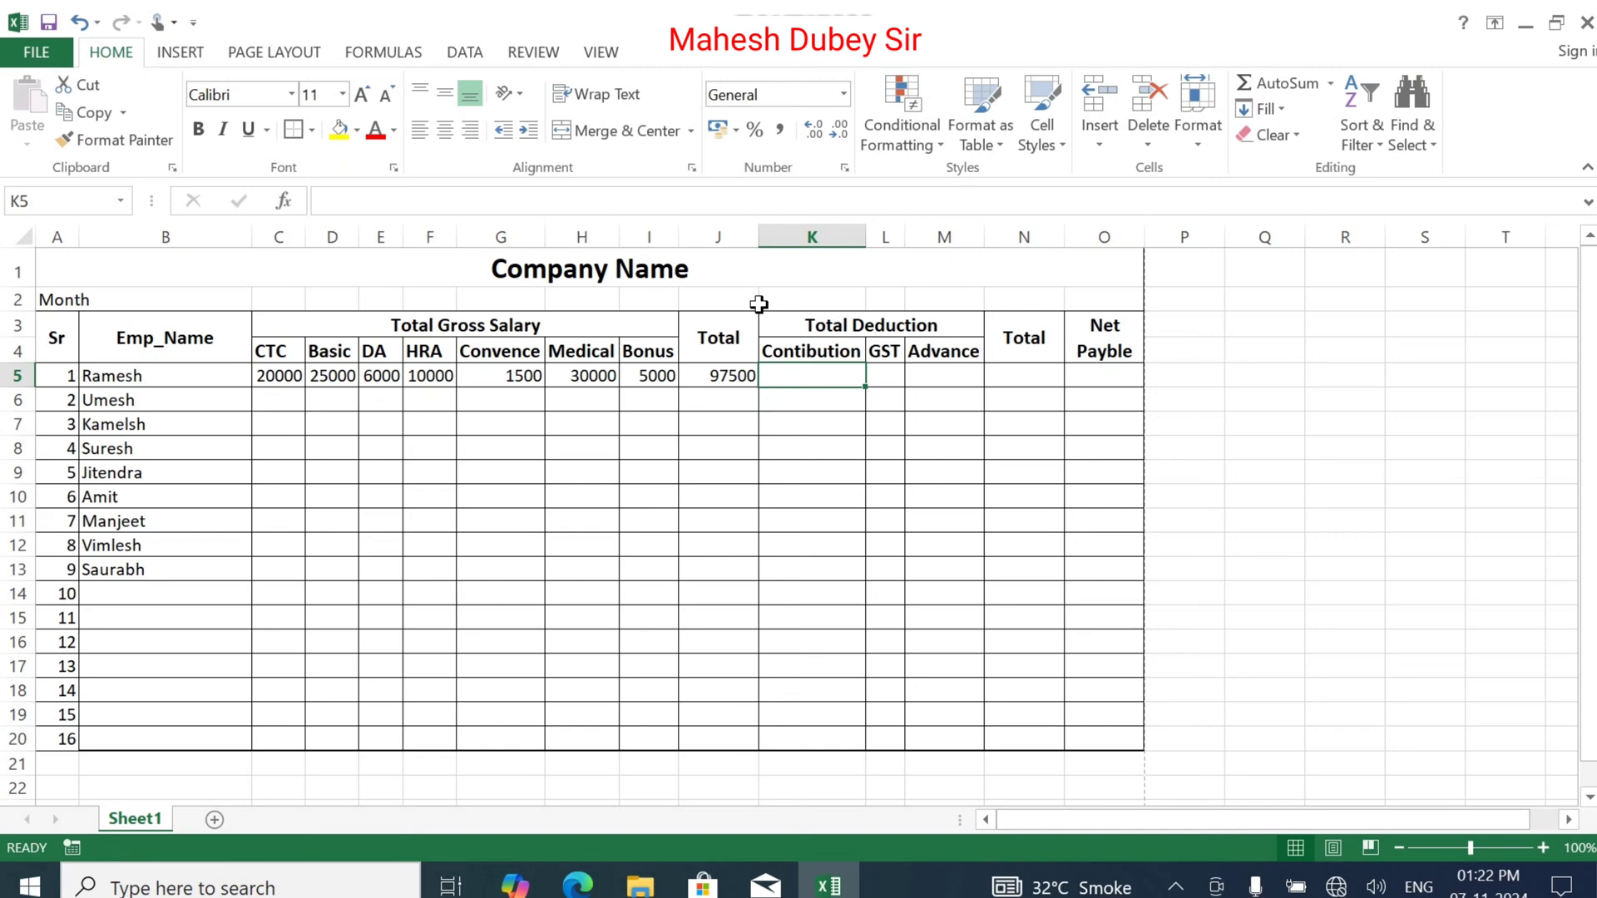
Calculate the first employee's Contibution in K5 as 5% of the gross total with =J5*5%
{"action": "type", "text": "="}
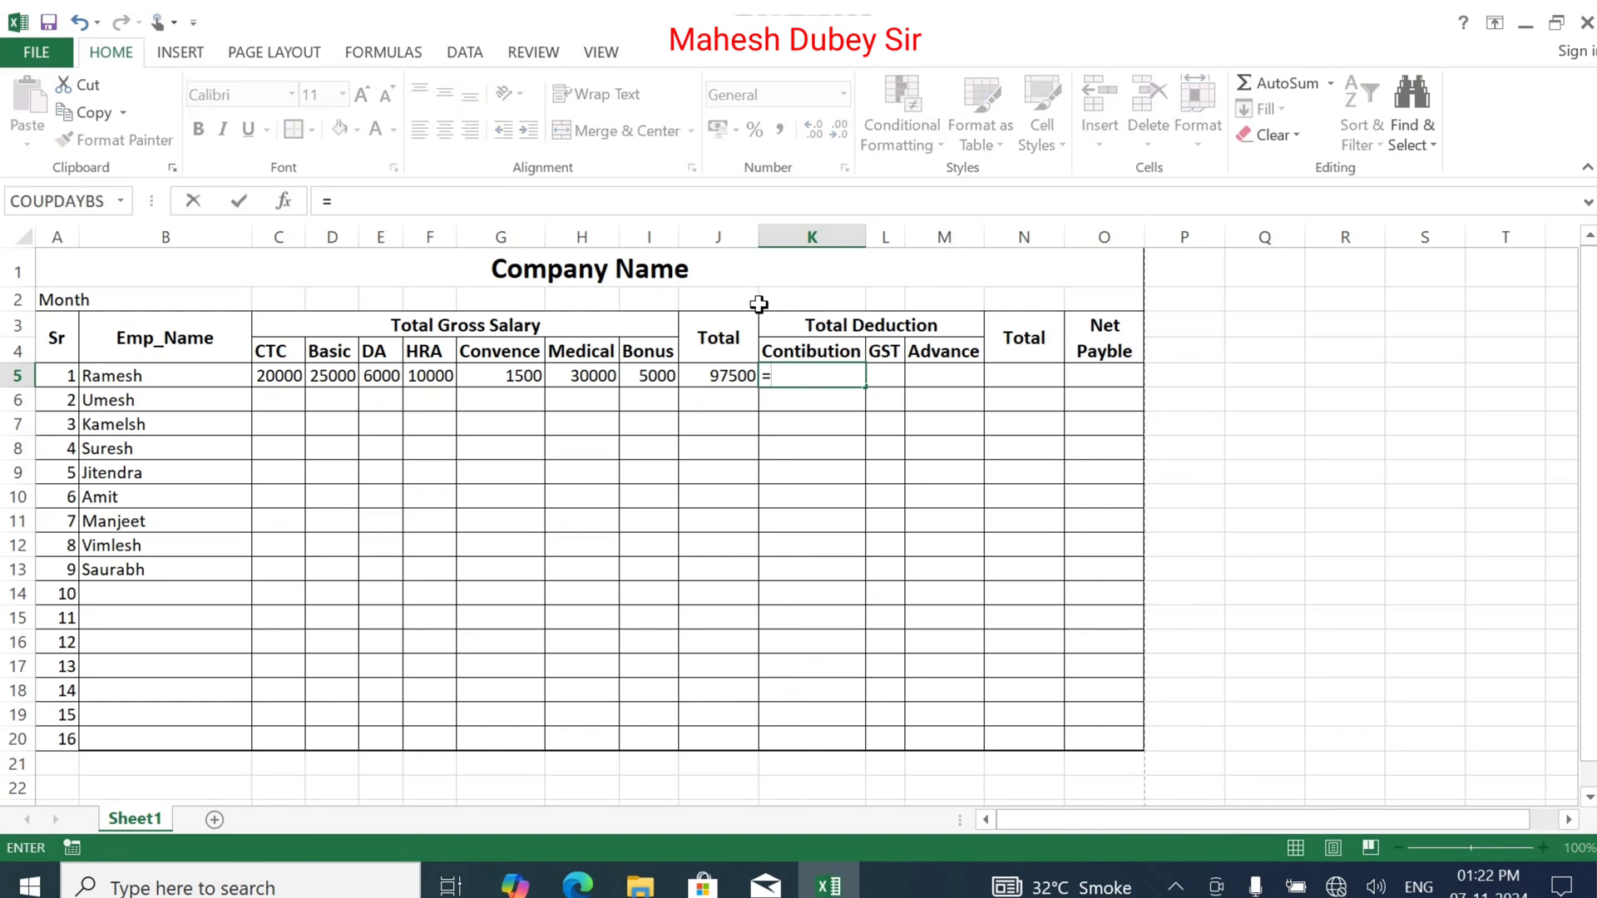
{"action": "left_click", "coordinate": [730, 377]}
{"action": "key", "text": "XF86AudioRaiseVolume"}
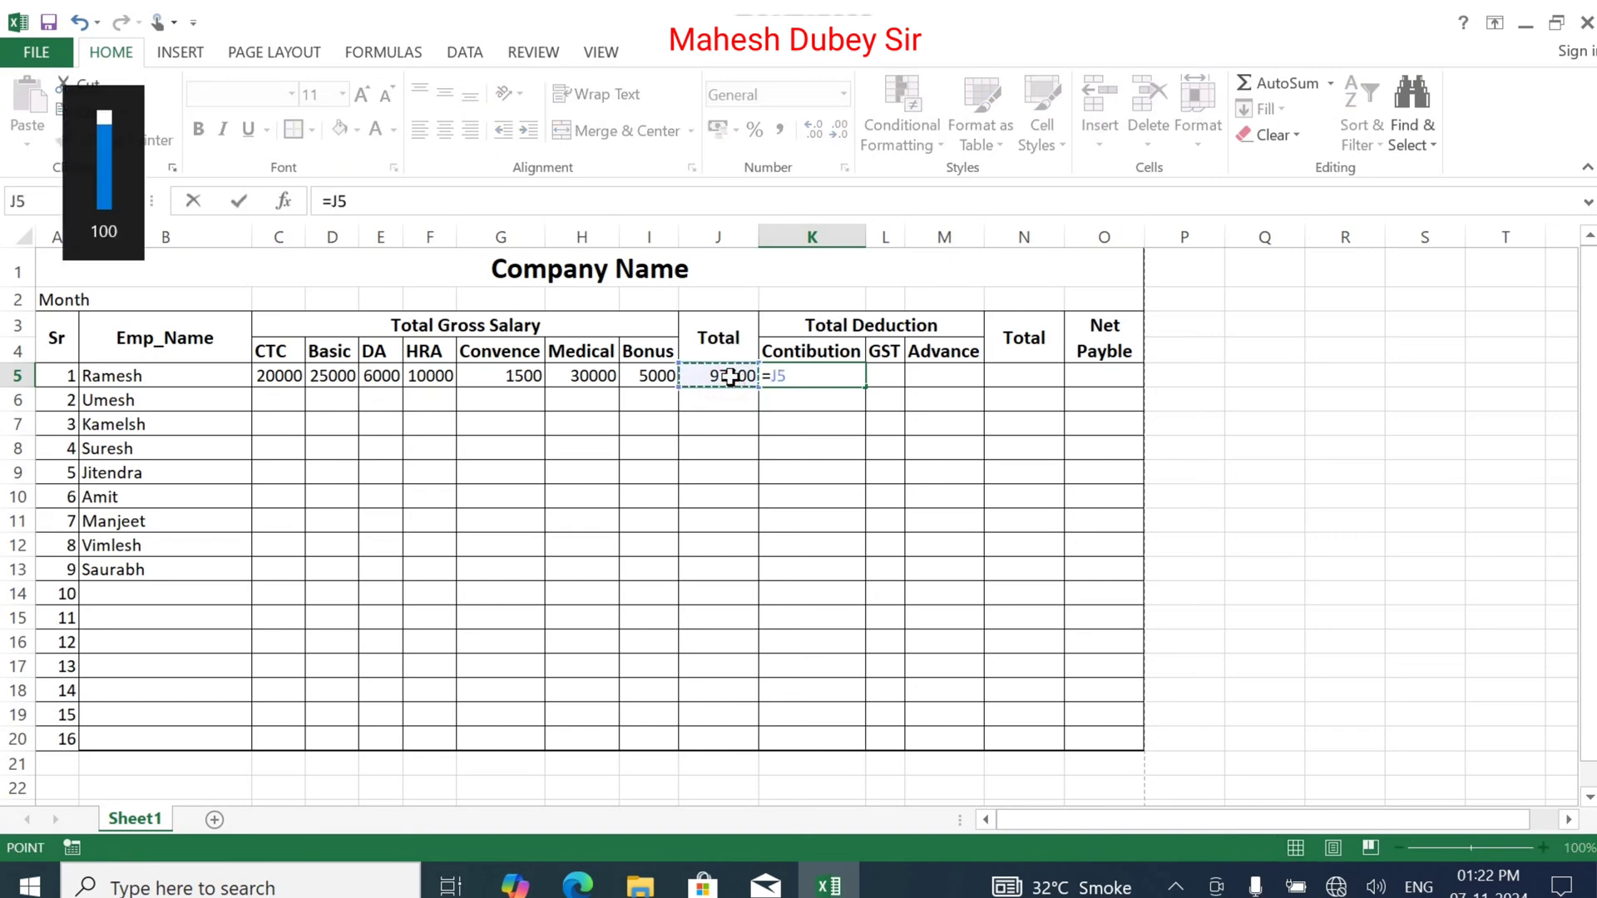
{"action": "type", "text": "*"}
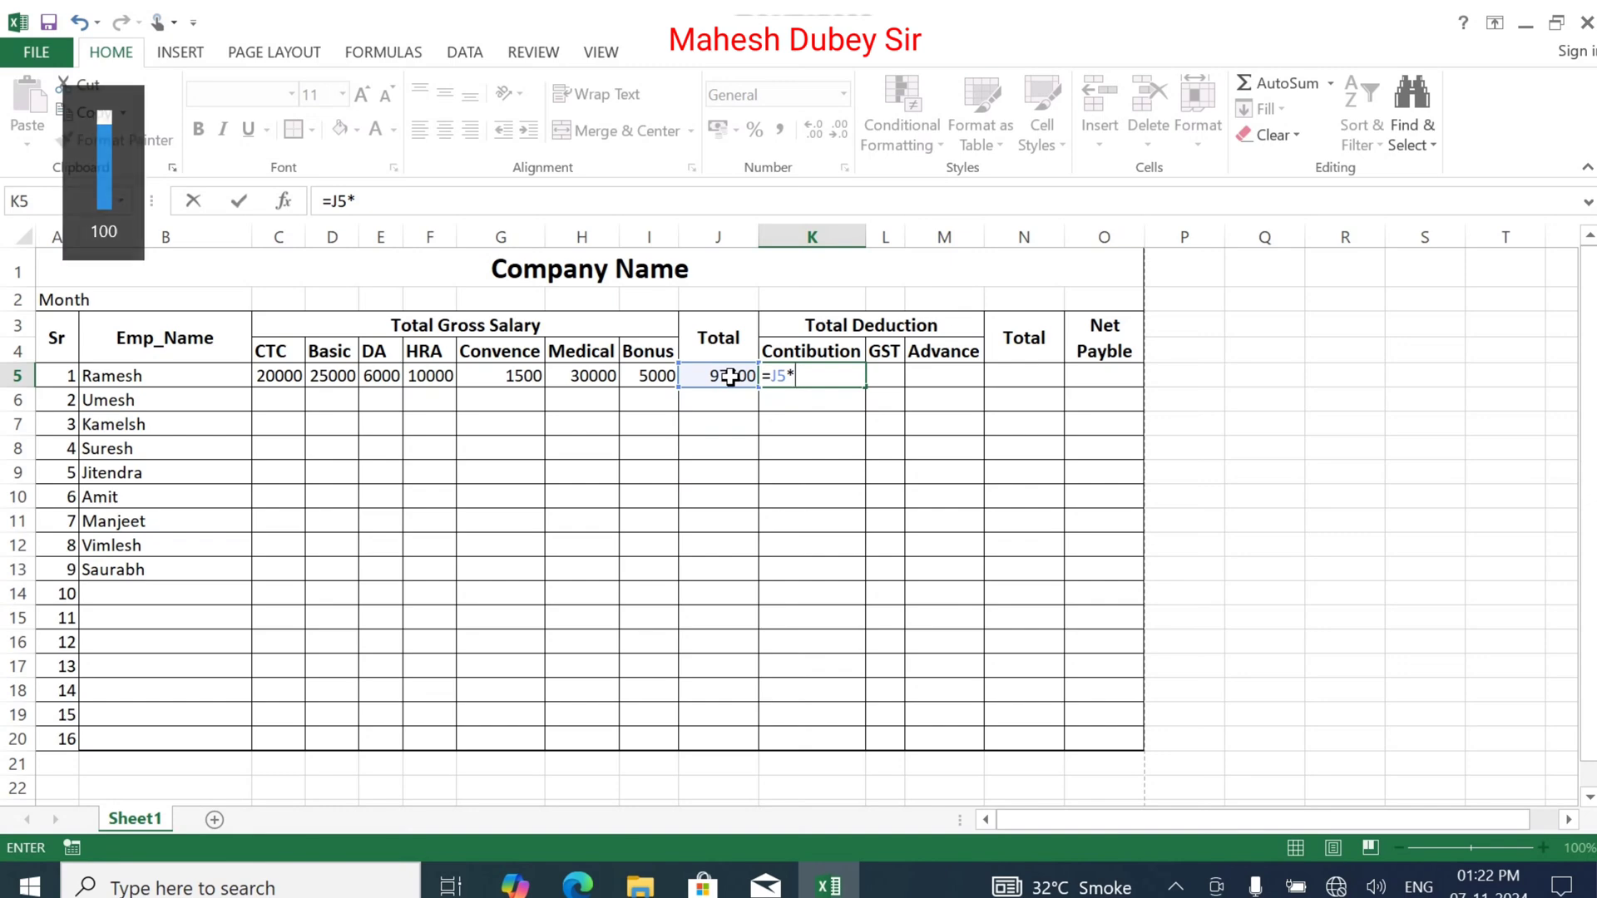
{"action": "type", "text": "5%"}
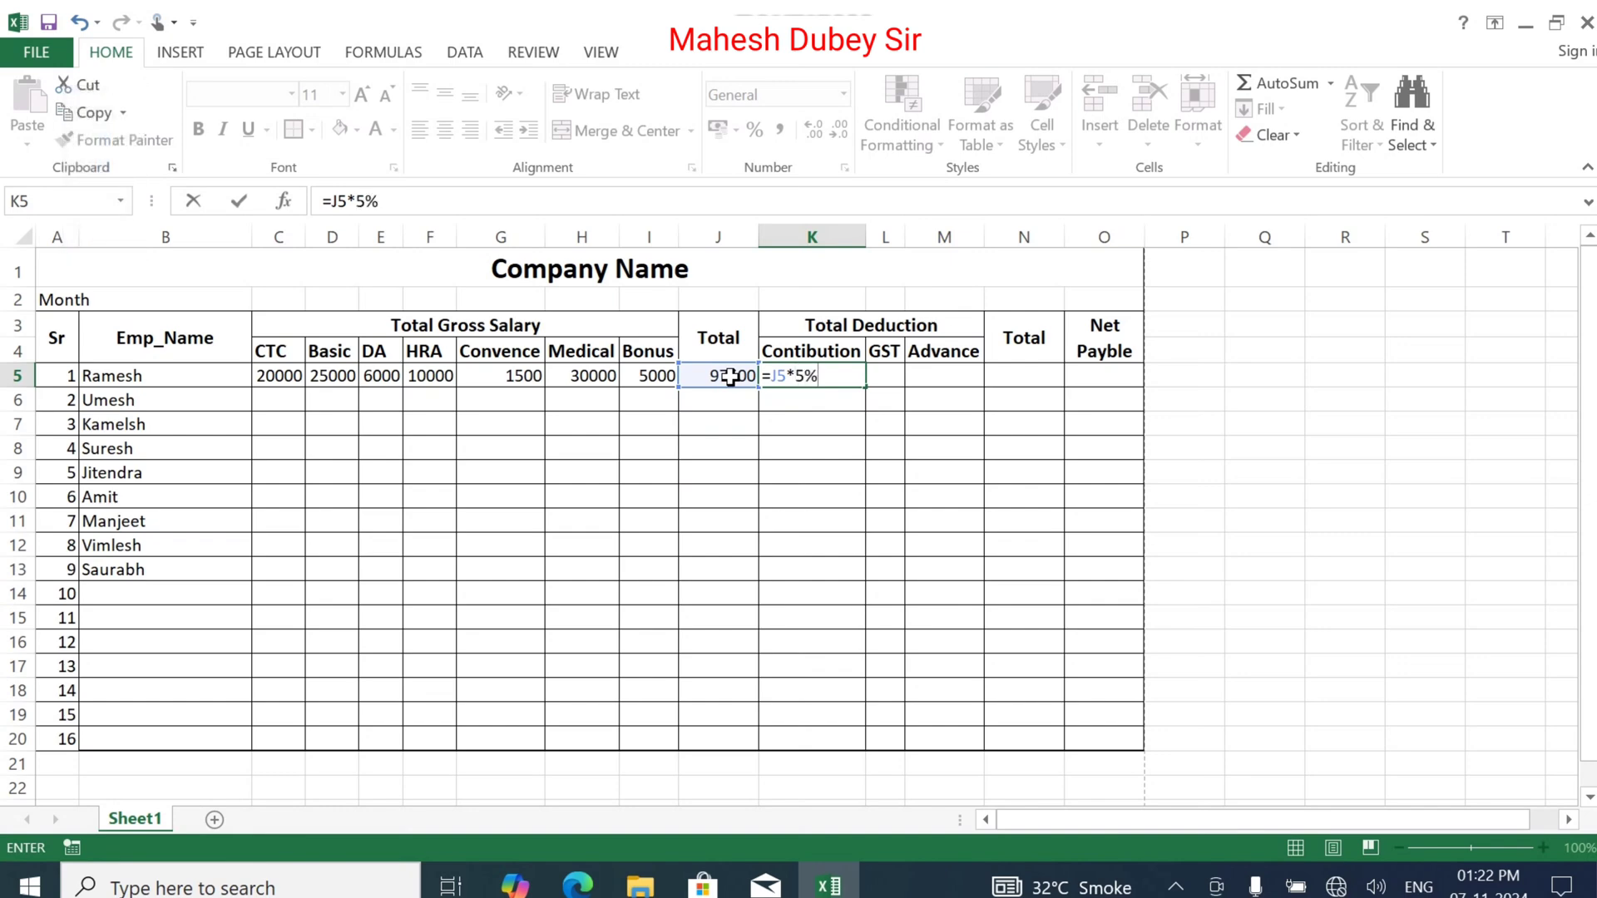
{"action": "key", "text": "Tab"}
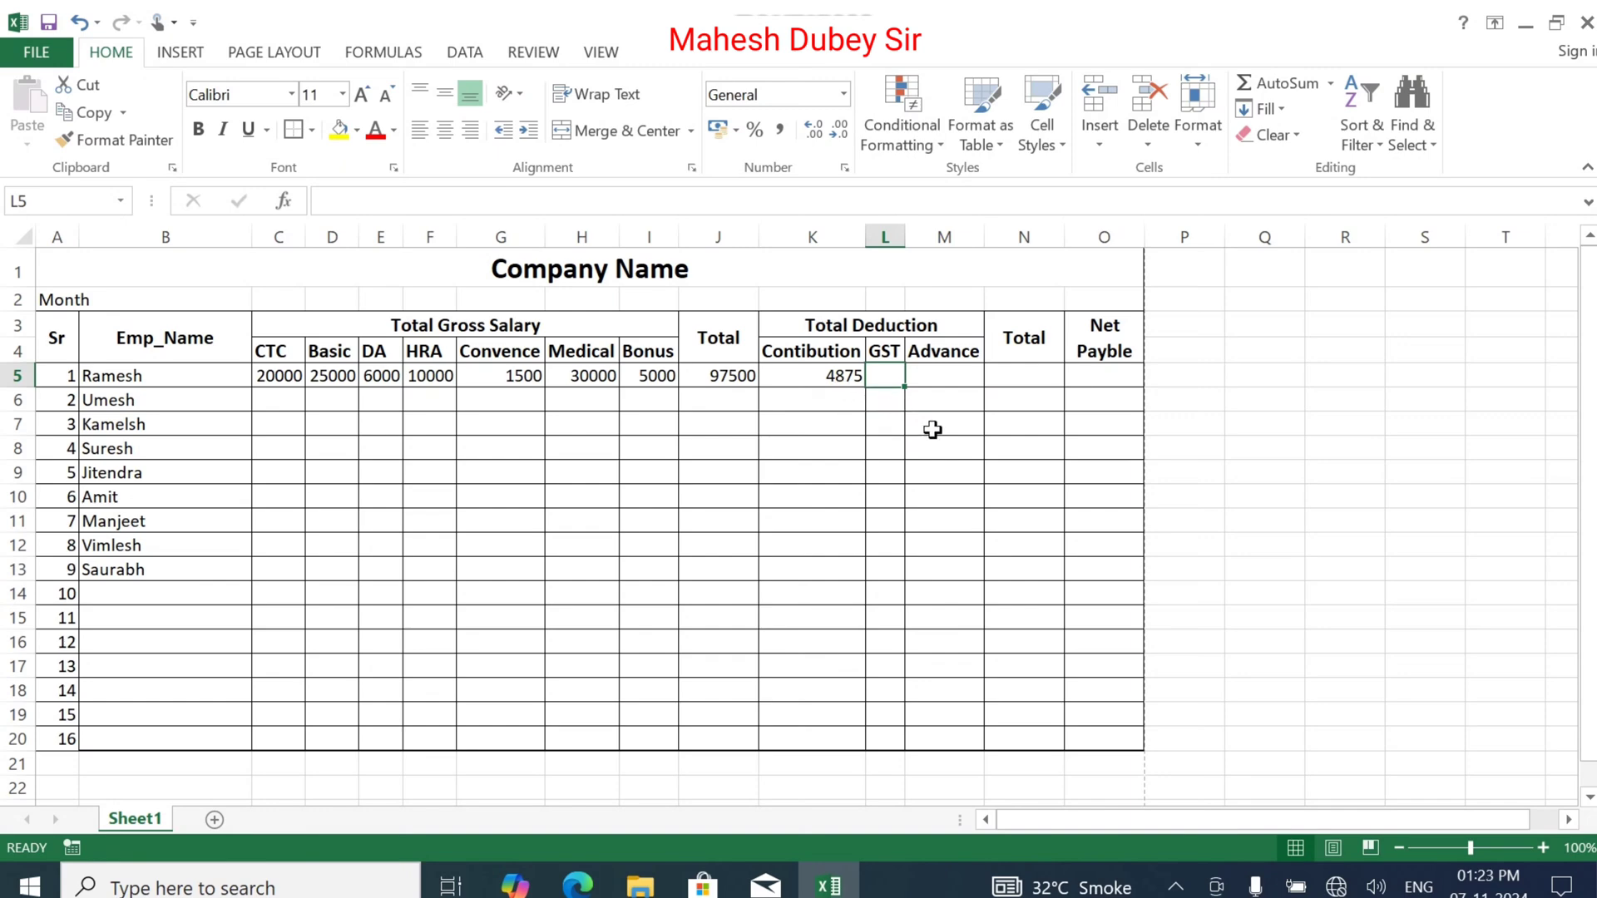
Calculate the first employee's GST in L5 with the formula =J5*18%-K5
{"action": "type", "text": "="}
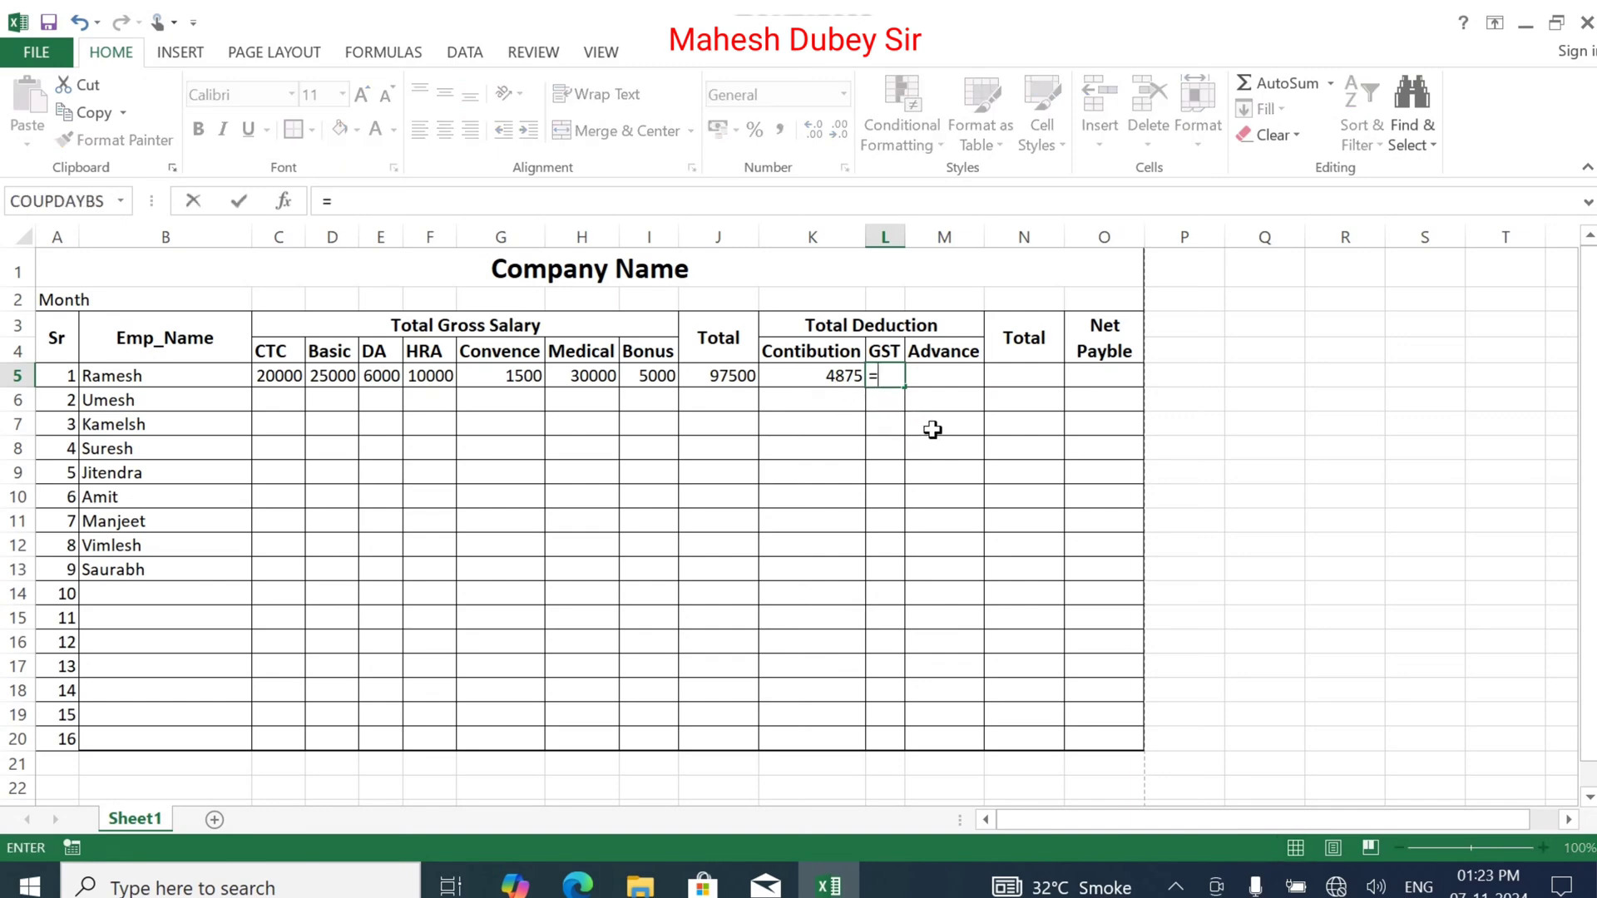
{"action": "left_click", "coordinate": [734, 376]}
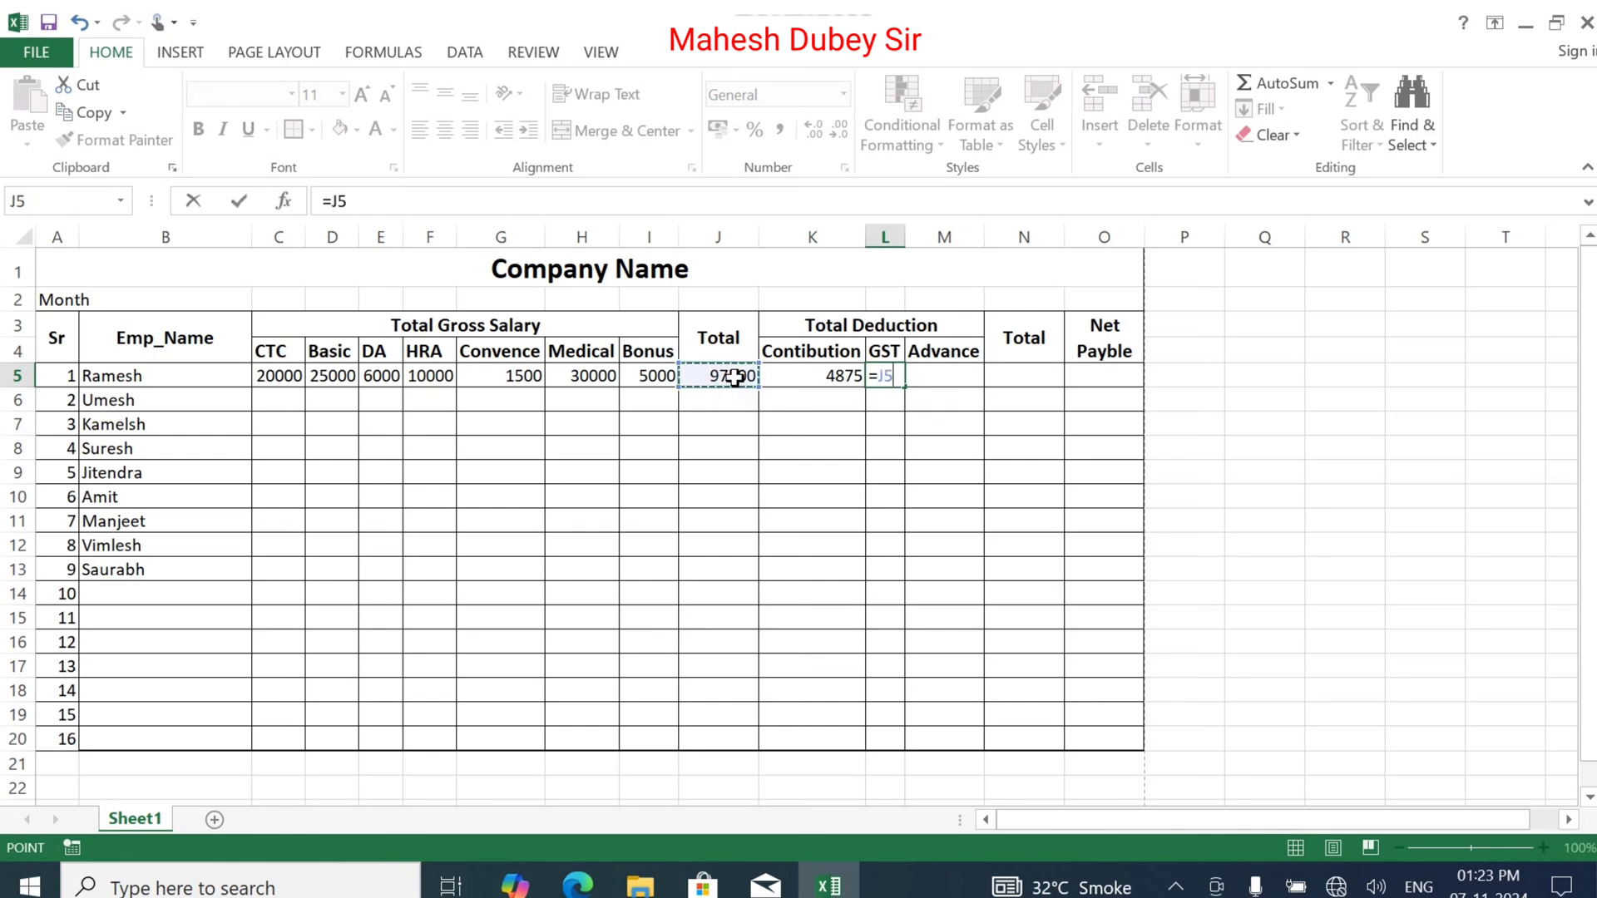
{"action": "type", "text": "*18"}
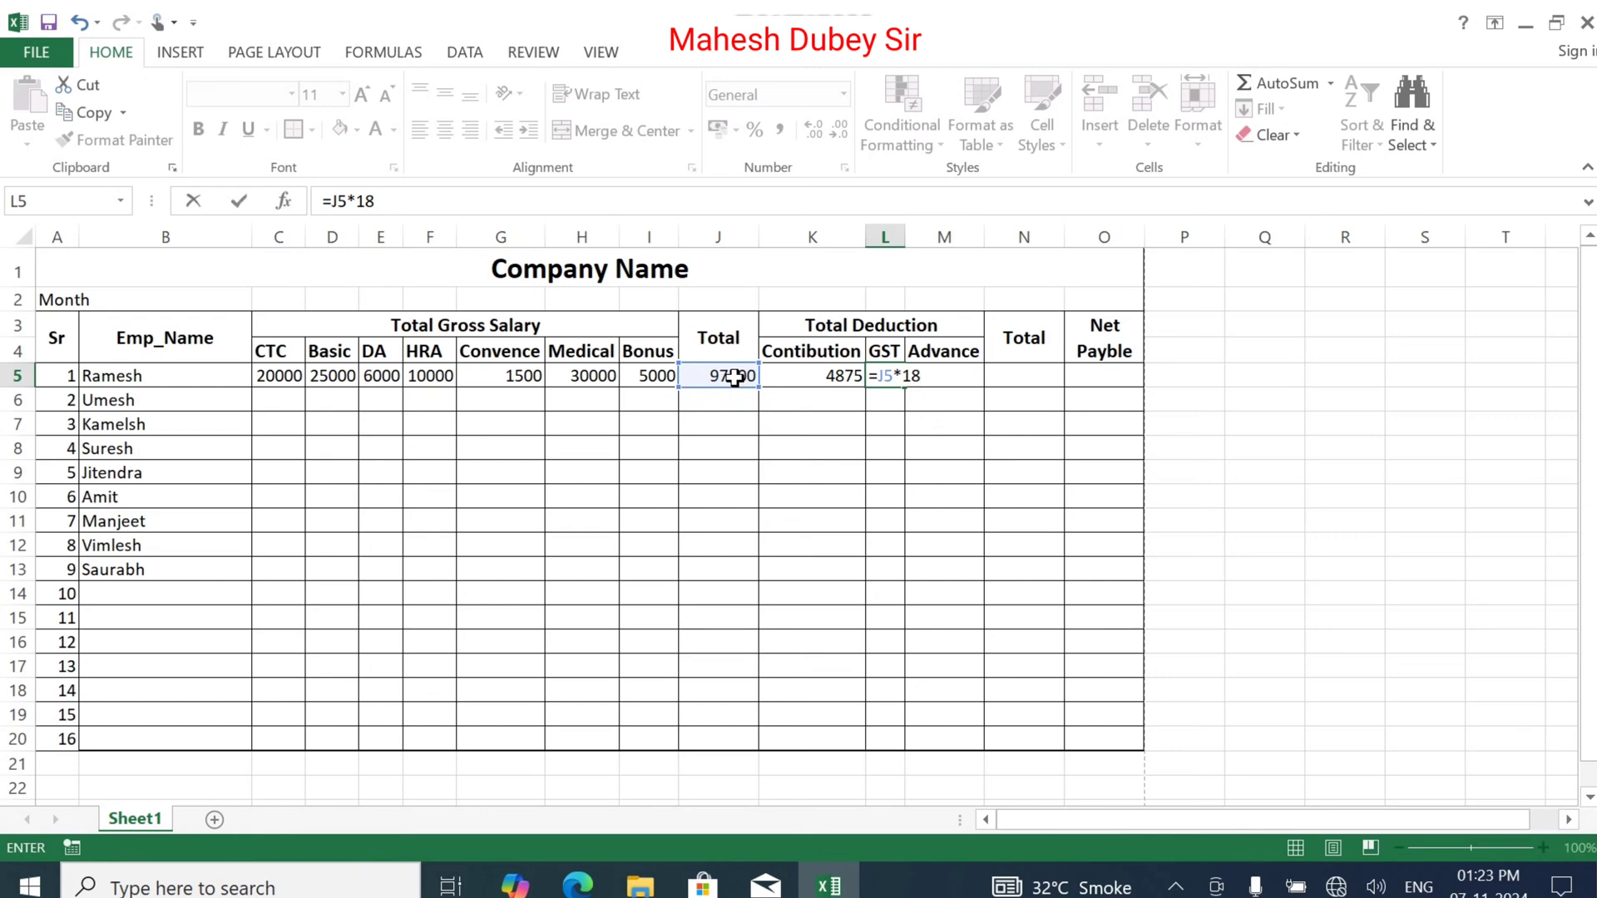
{"action": "type", "text": "%-"}
{"action": "left_click", "coordinate": [815, 375]}
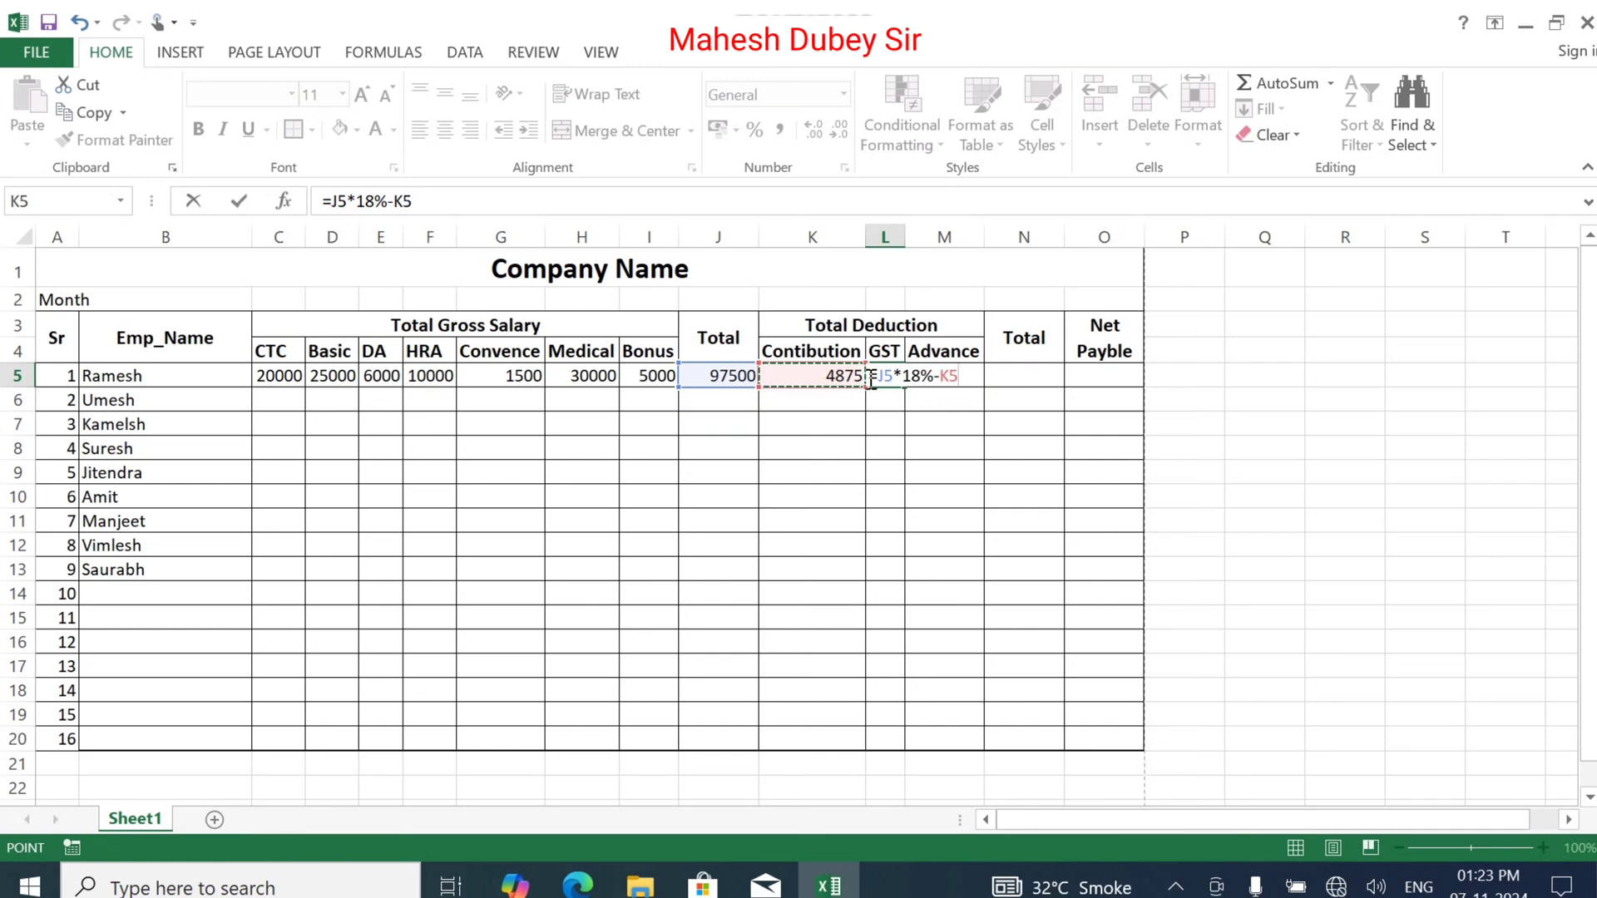
{"action": "key", "text": "Return"}
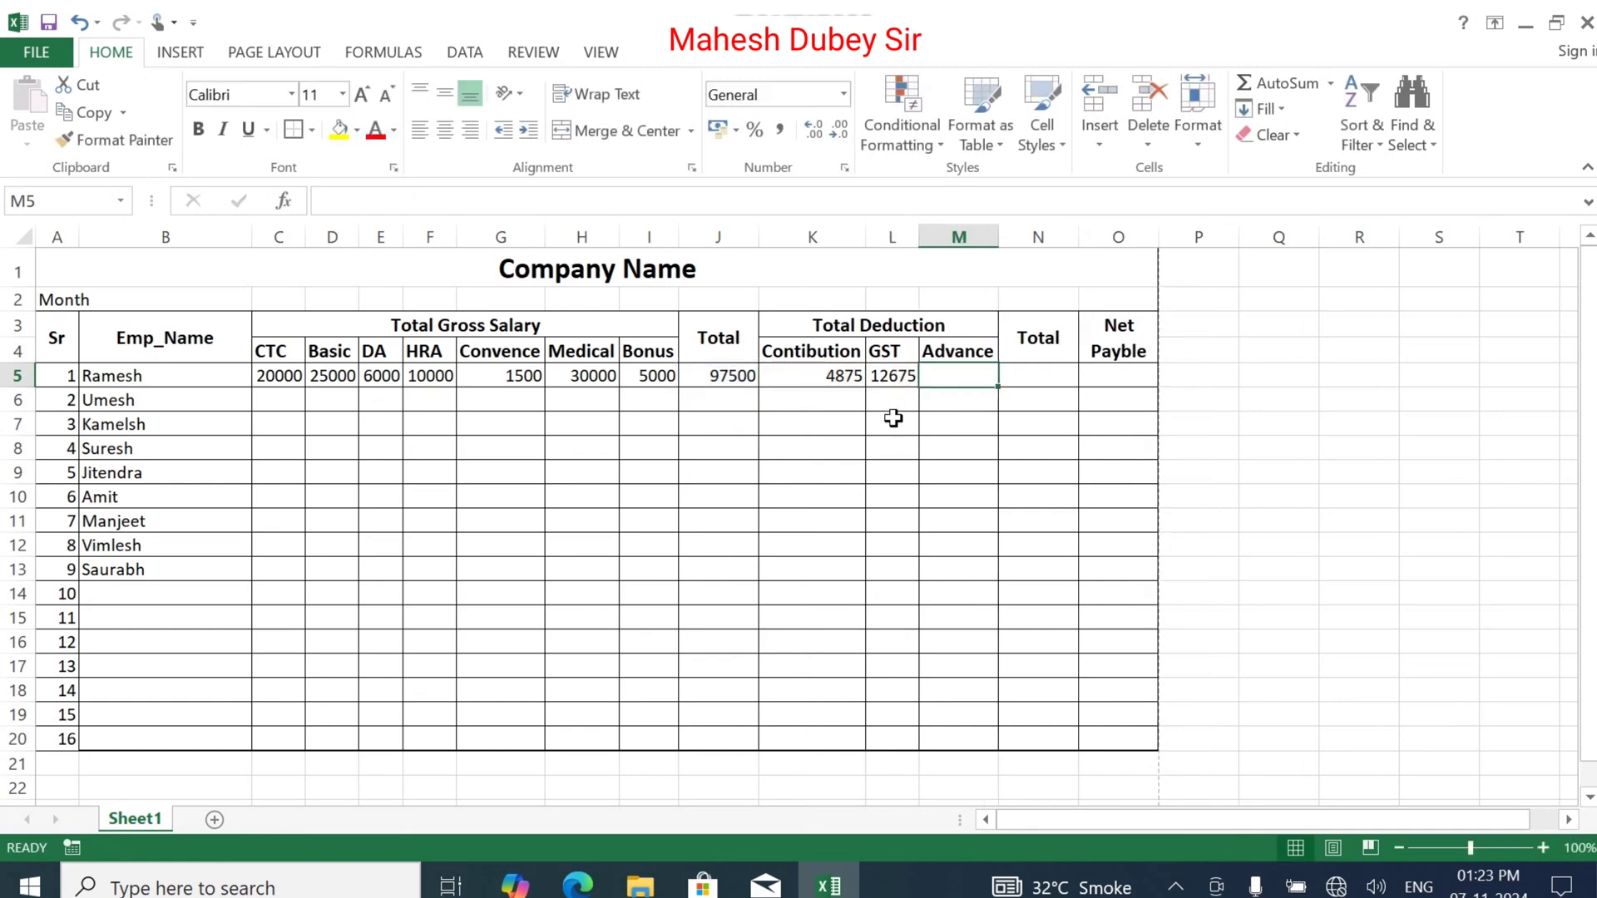
{"action": "left_click", "coordinate": [904, 376]}
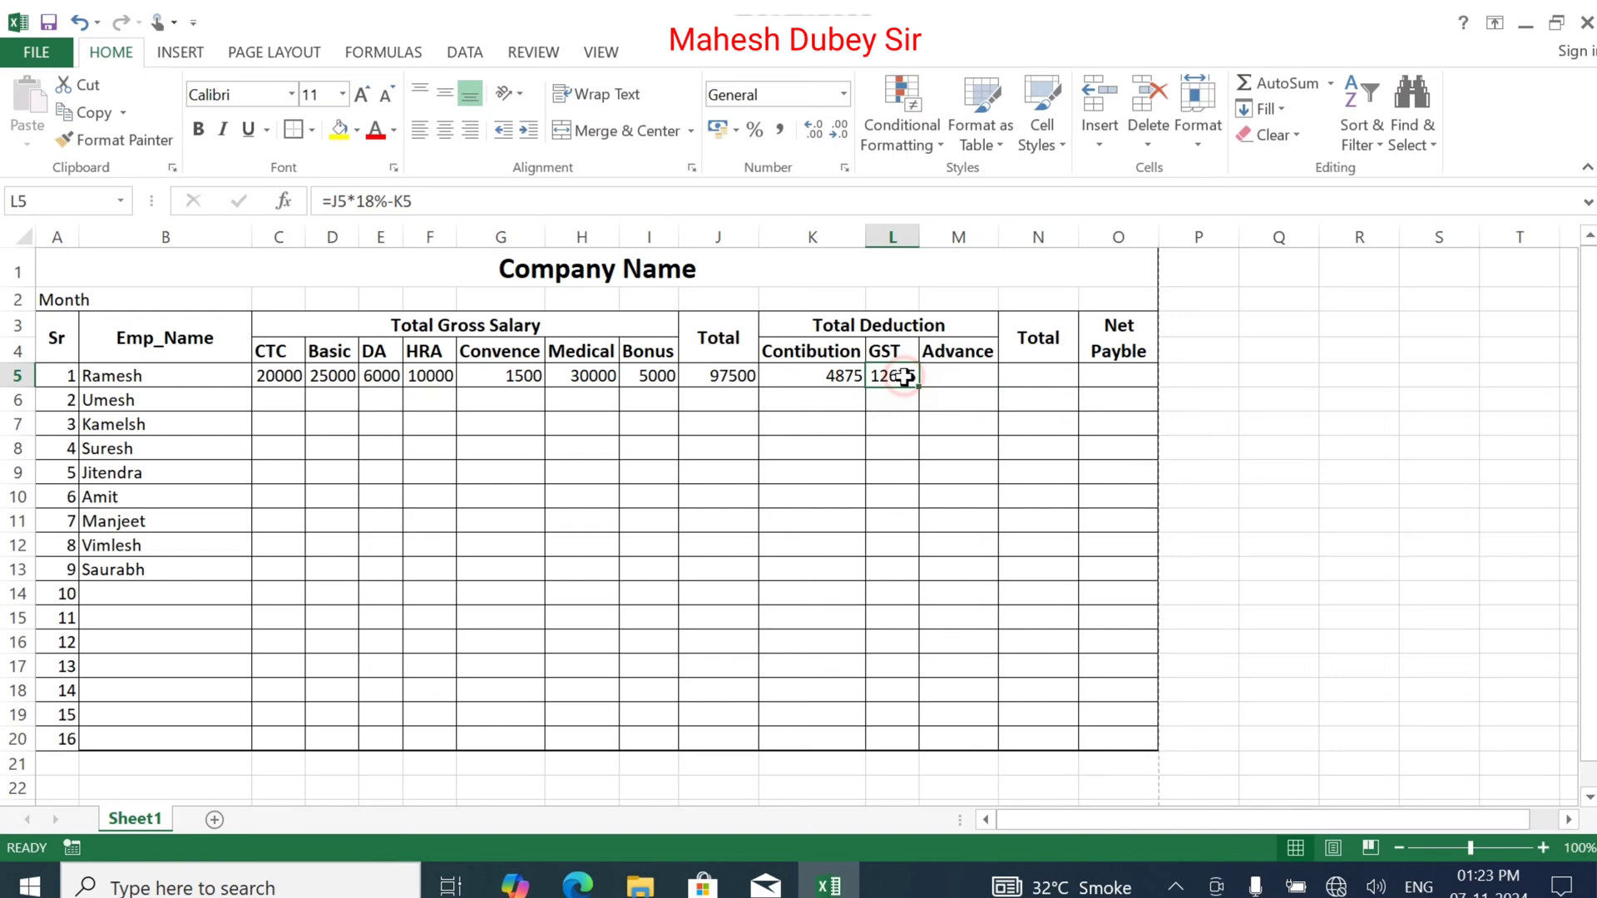
Enter 0 as the first employee's Advance in M5
{"action": "left_click", "coordinate": [964, 373]}
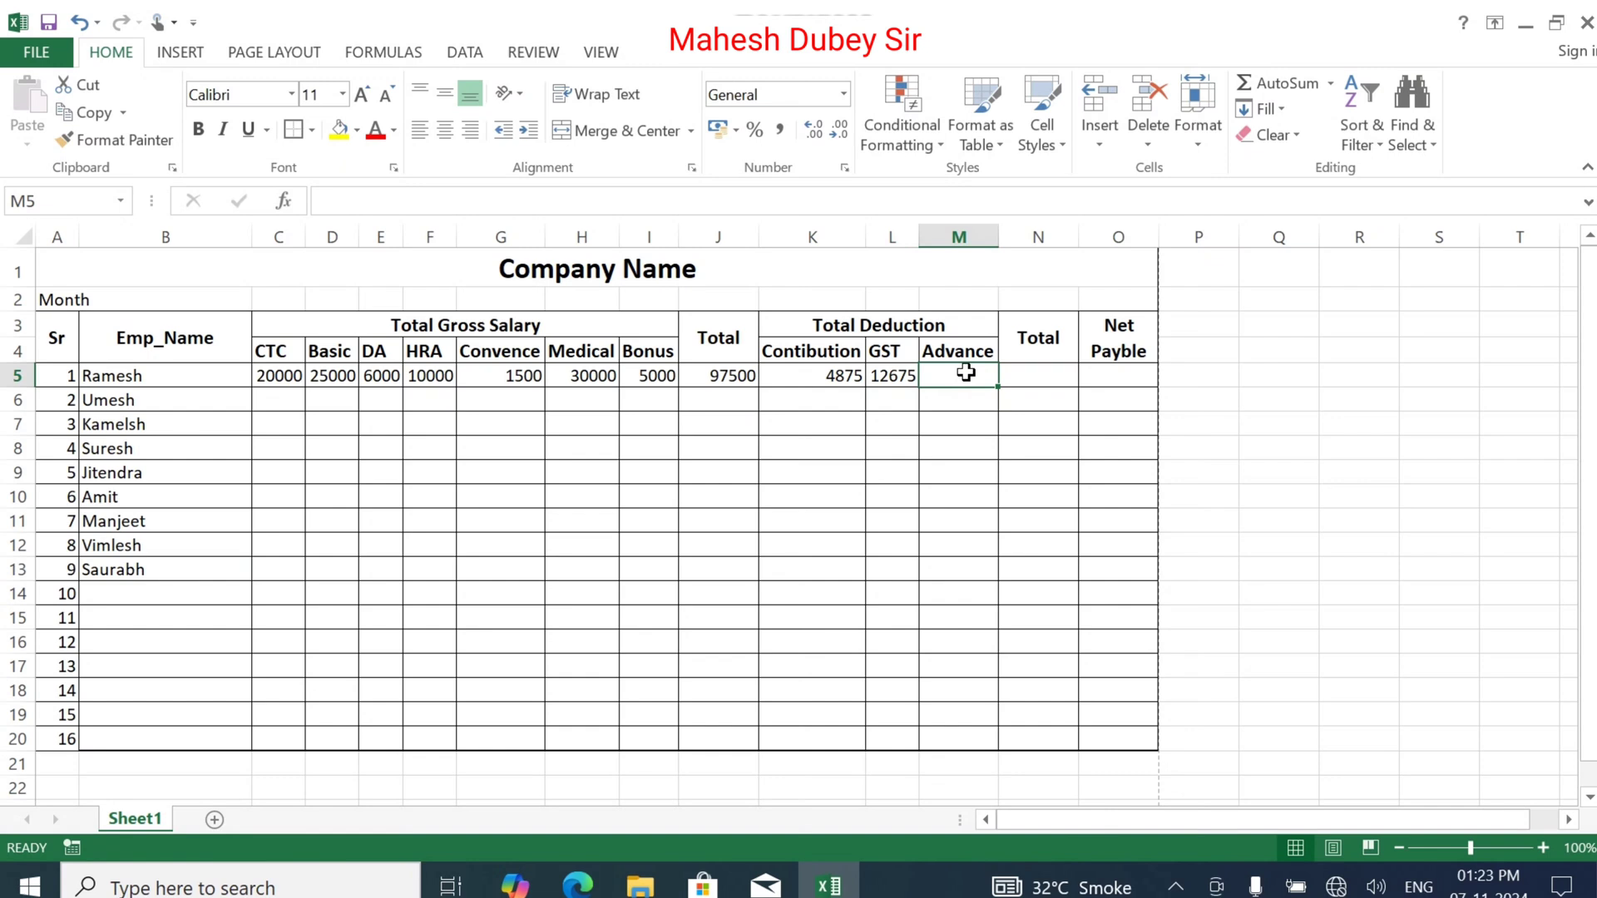
{"action": "type", "text": "0"}
{"action": "key", "text": "Tab"}
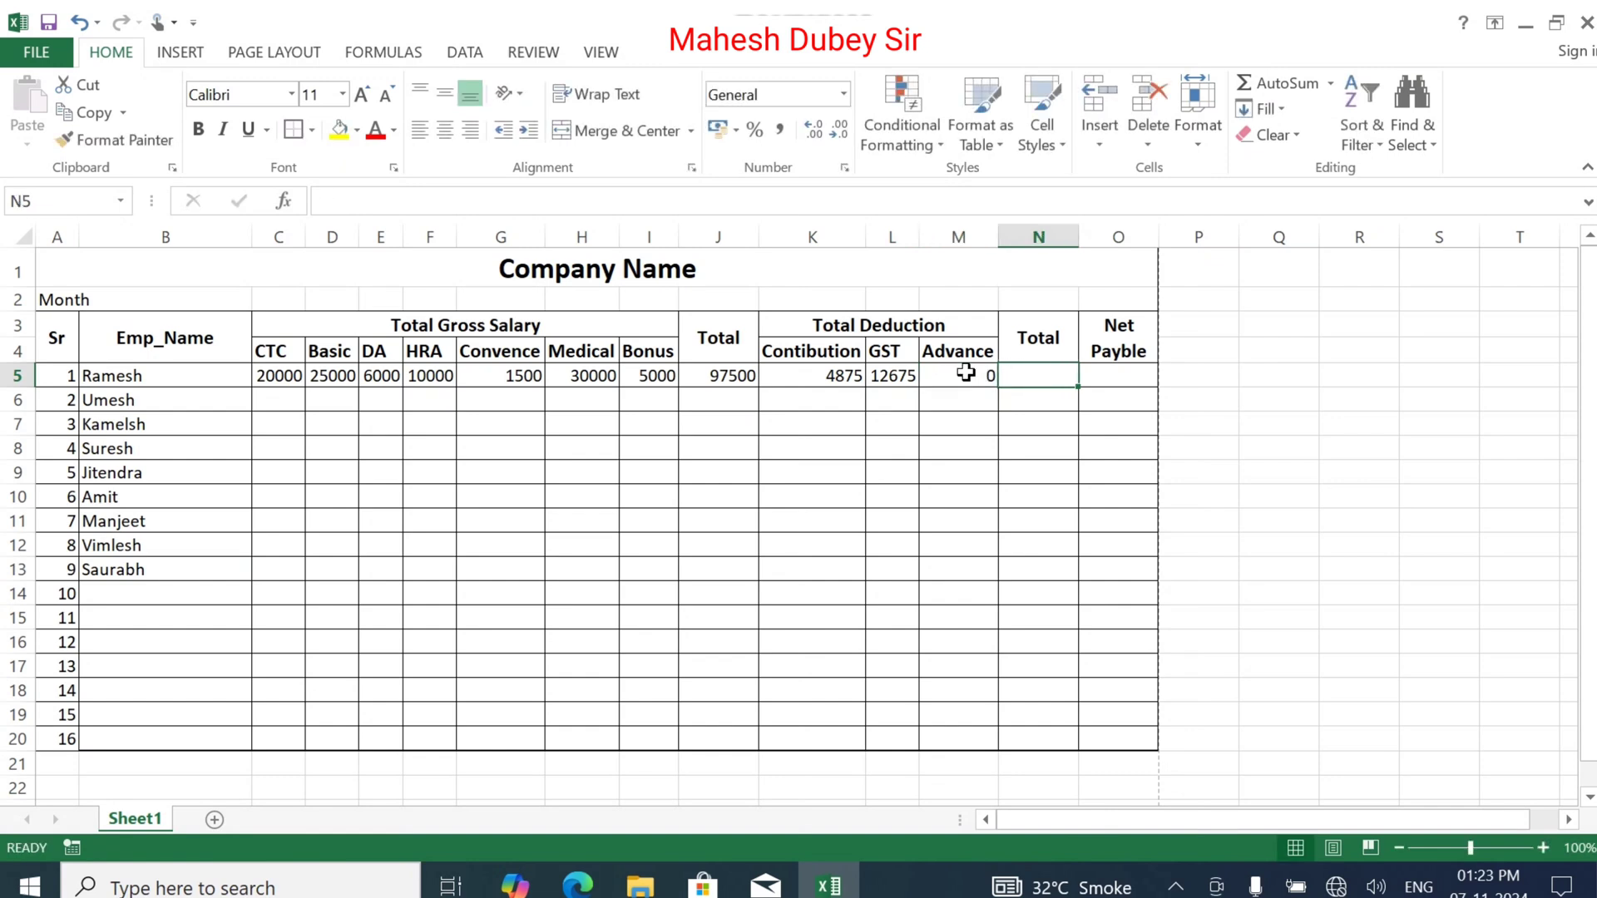
Total the first employee's deductions in N5 with a SUM formula over K5:M5
{"action": "type", "text": "="}
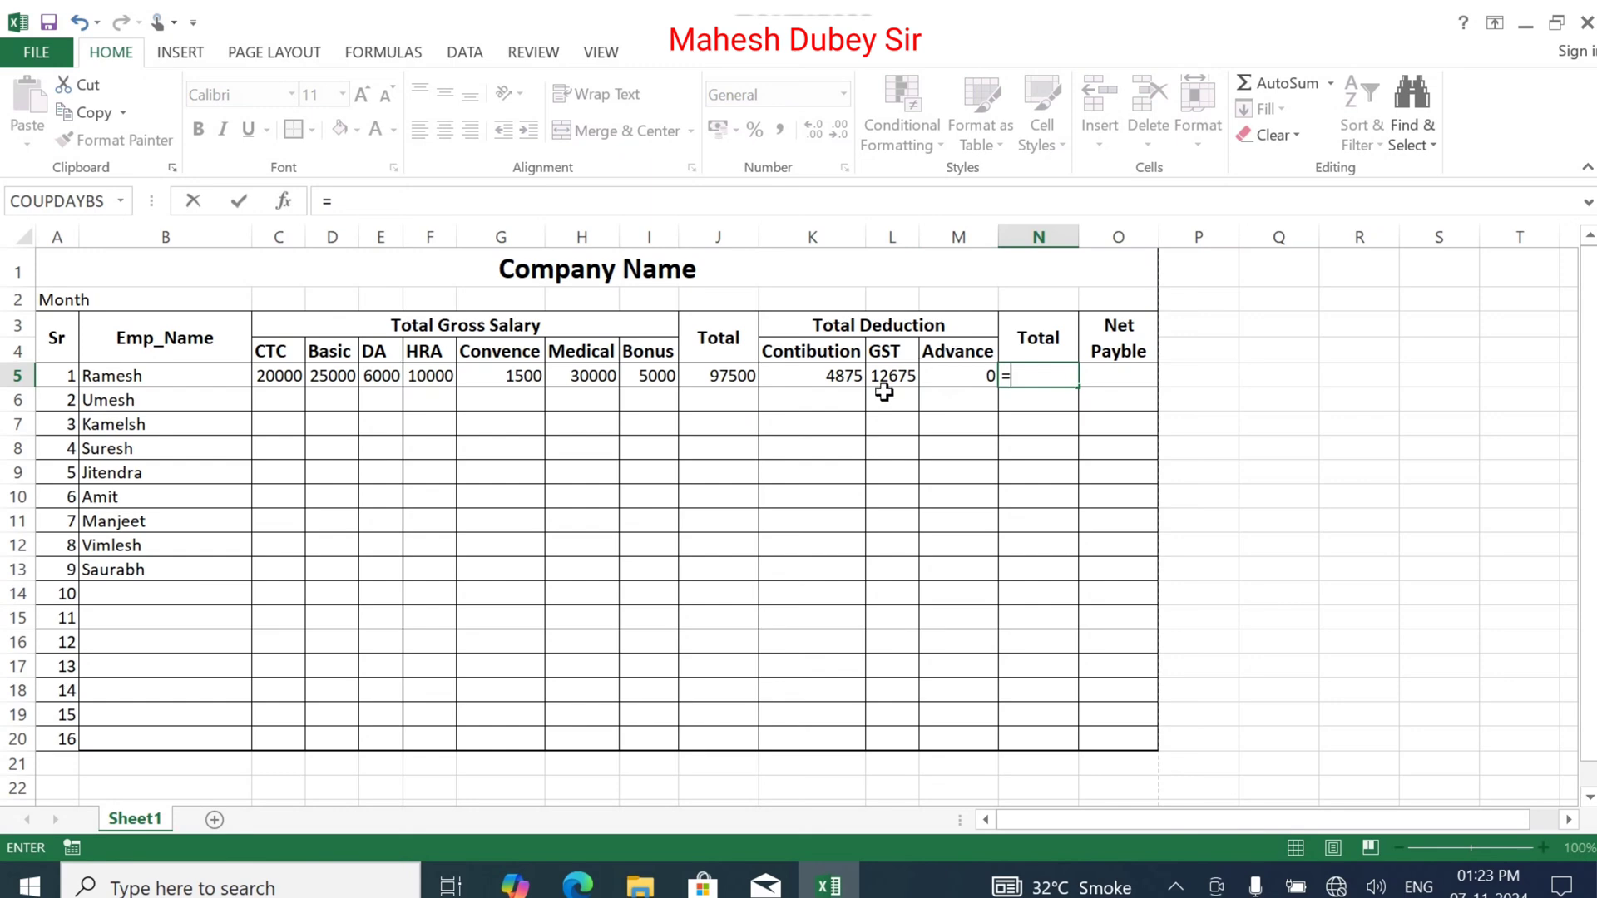
{"action": "type", "text": "sum("}
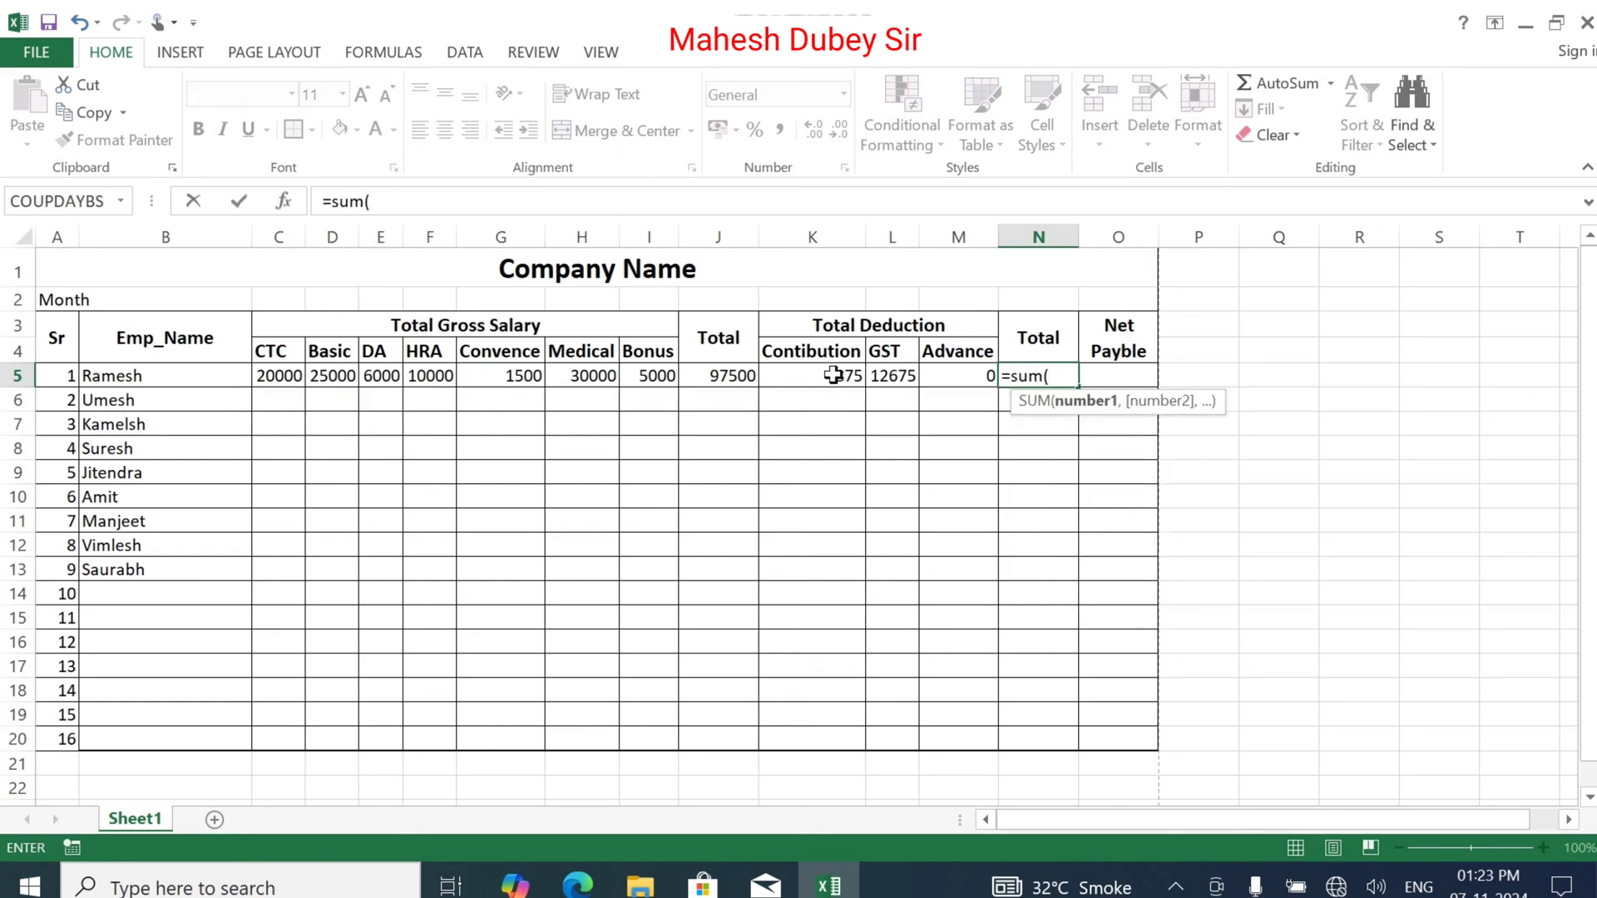
{"action": "left_click", "coordinate": [832, 375]}
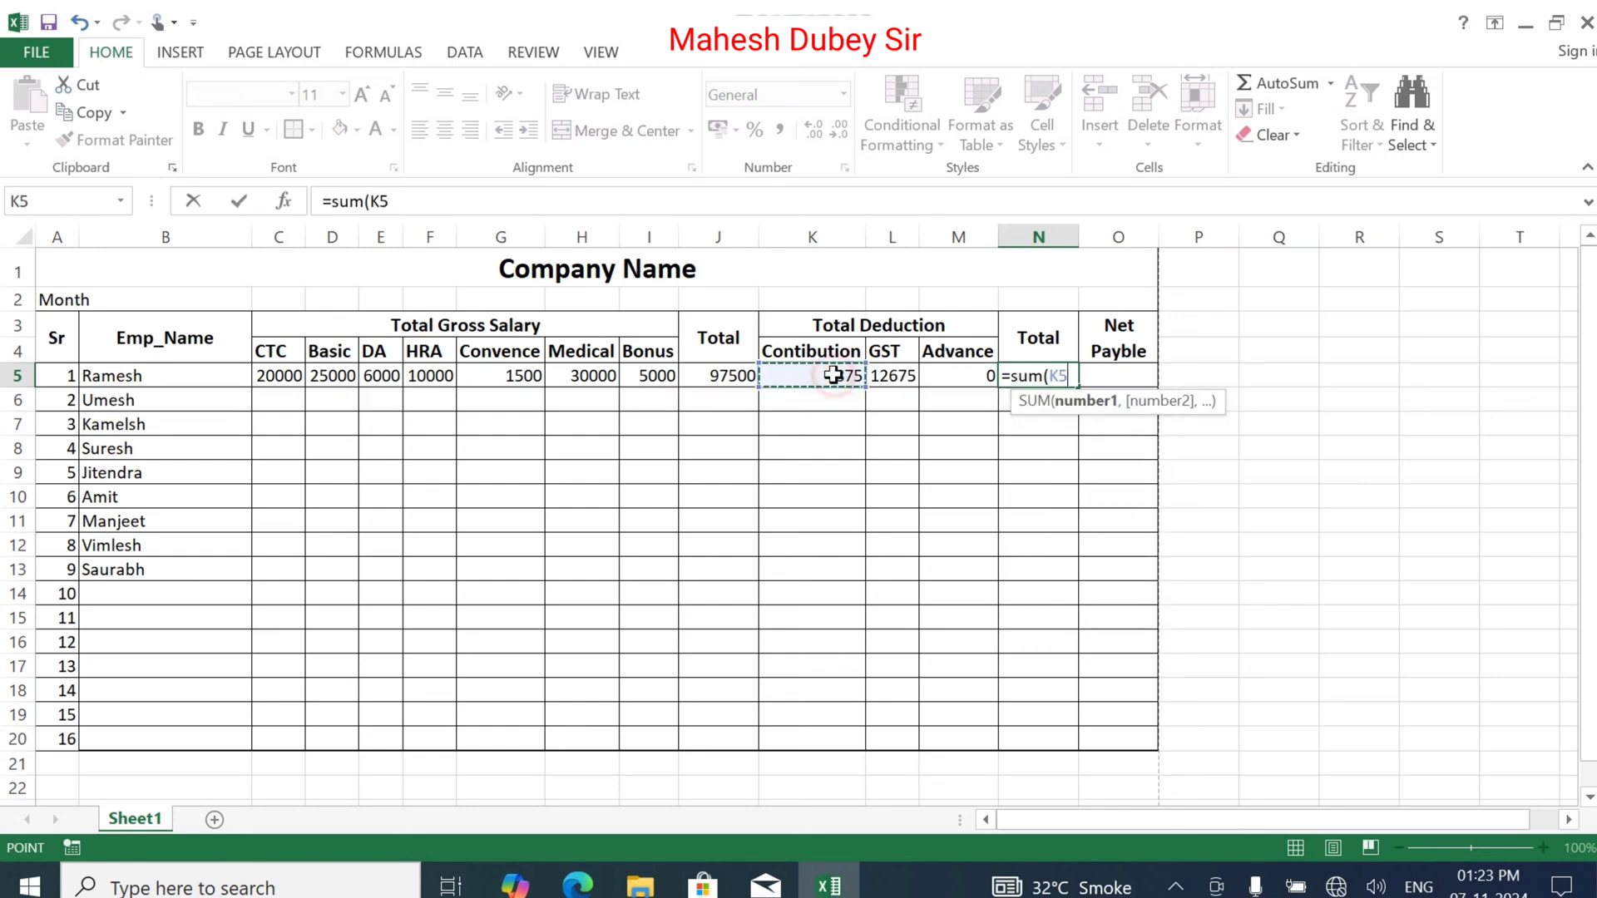
{"action": "type", "text": ":"}
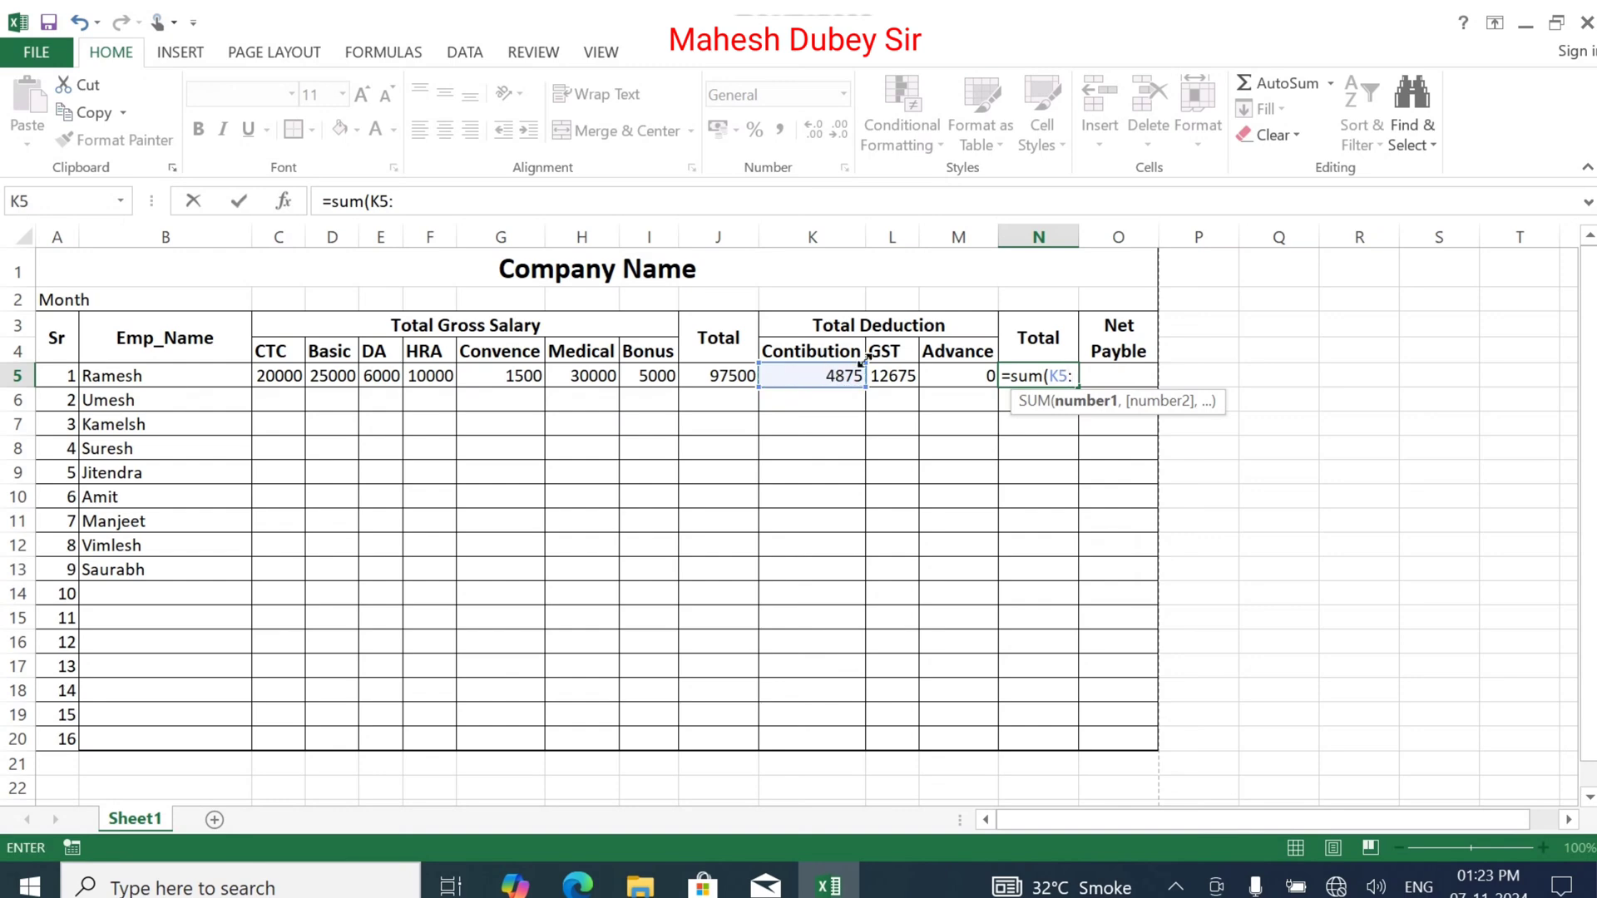
{"action": "left_click", "coordinate": [974, 376]}
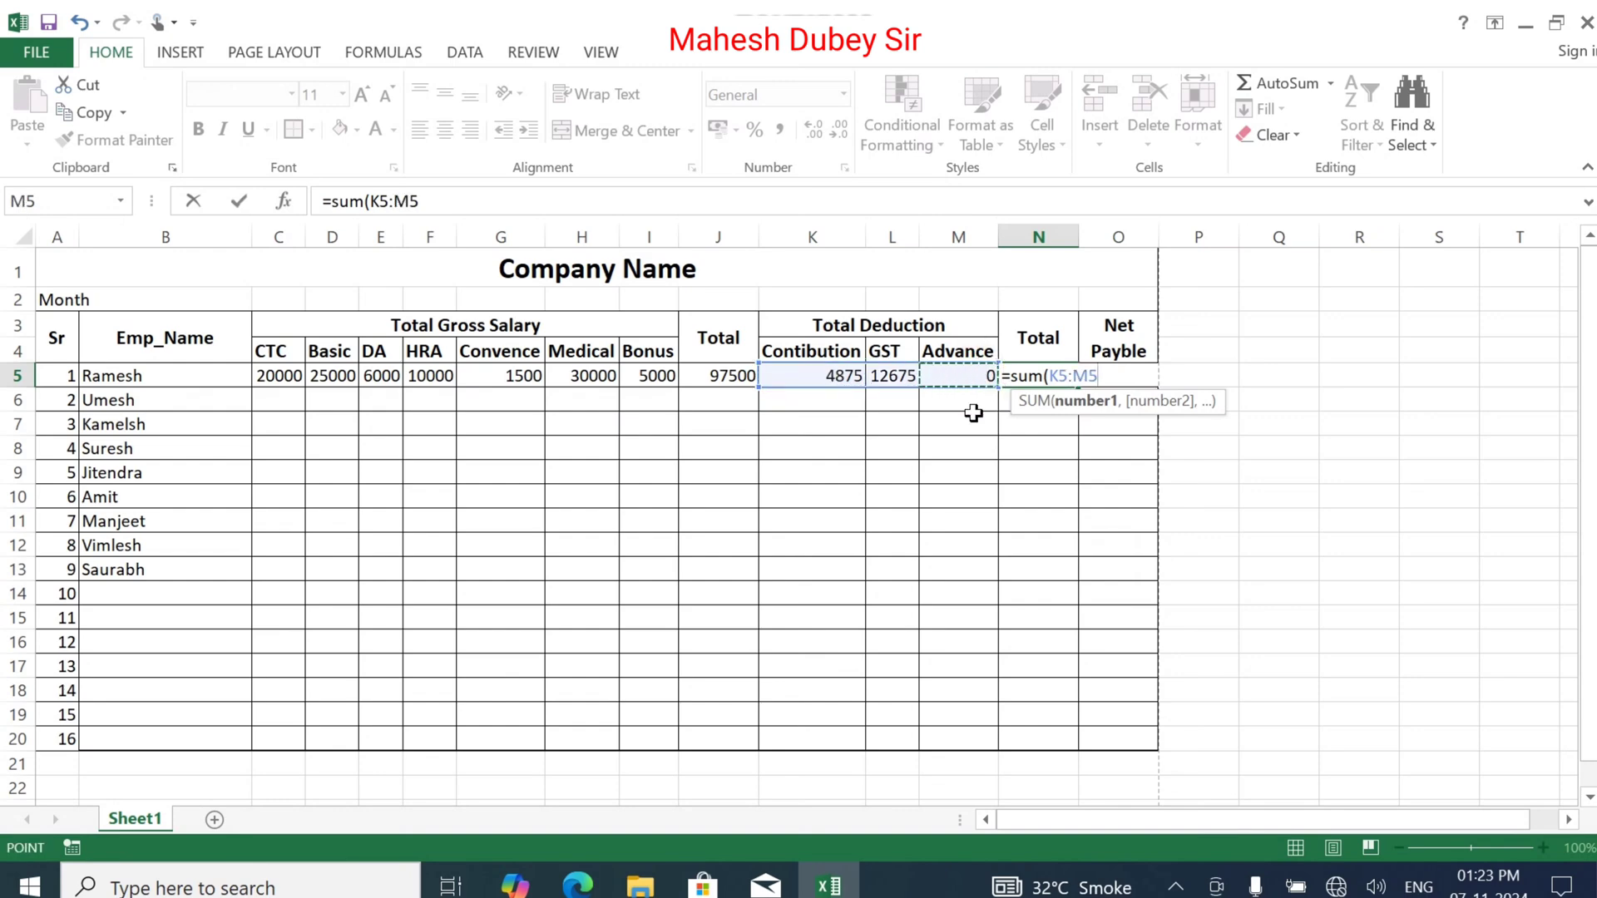
{"action": "key", "text": "Tab"}
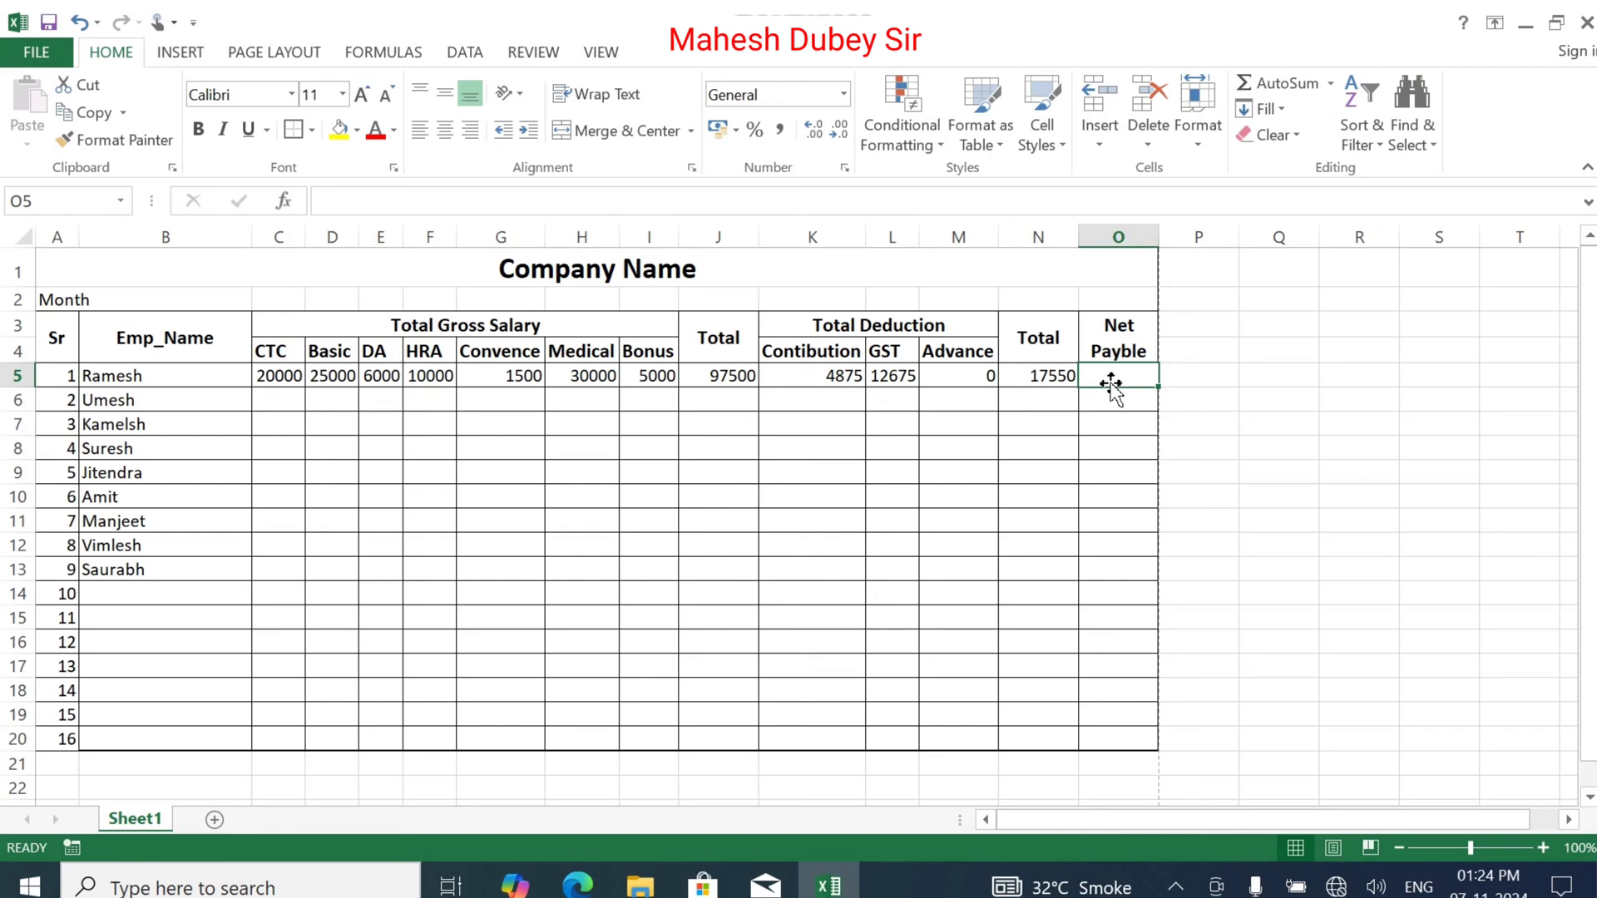
Calculate the first employee's Net Payble in O5 with the formula =J5-N5
{"action": "type", "text": "="}
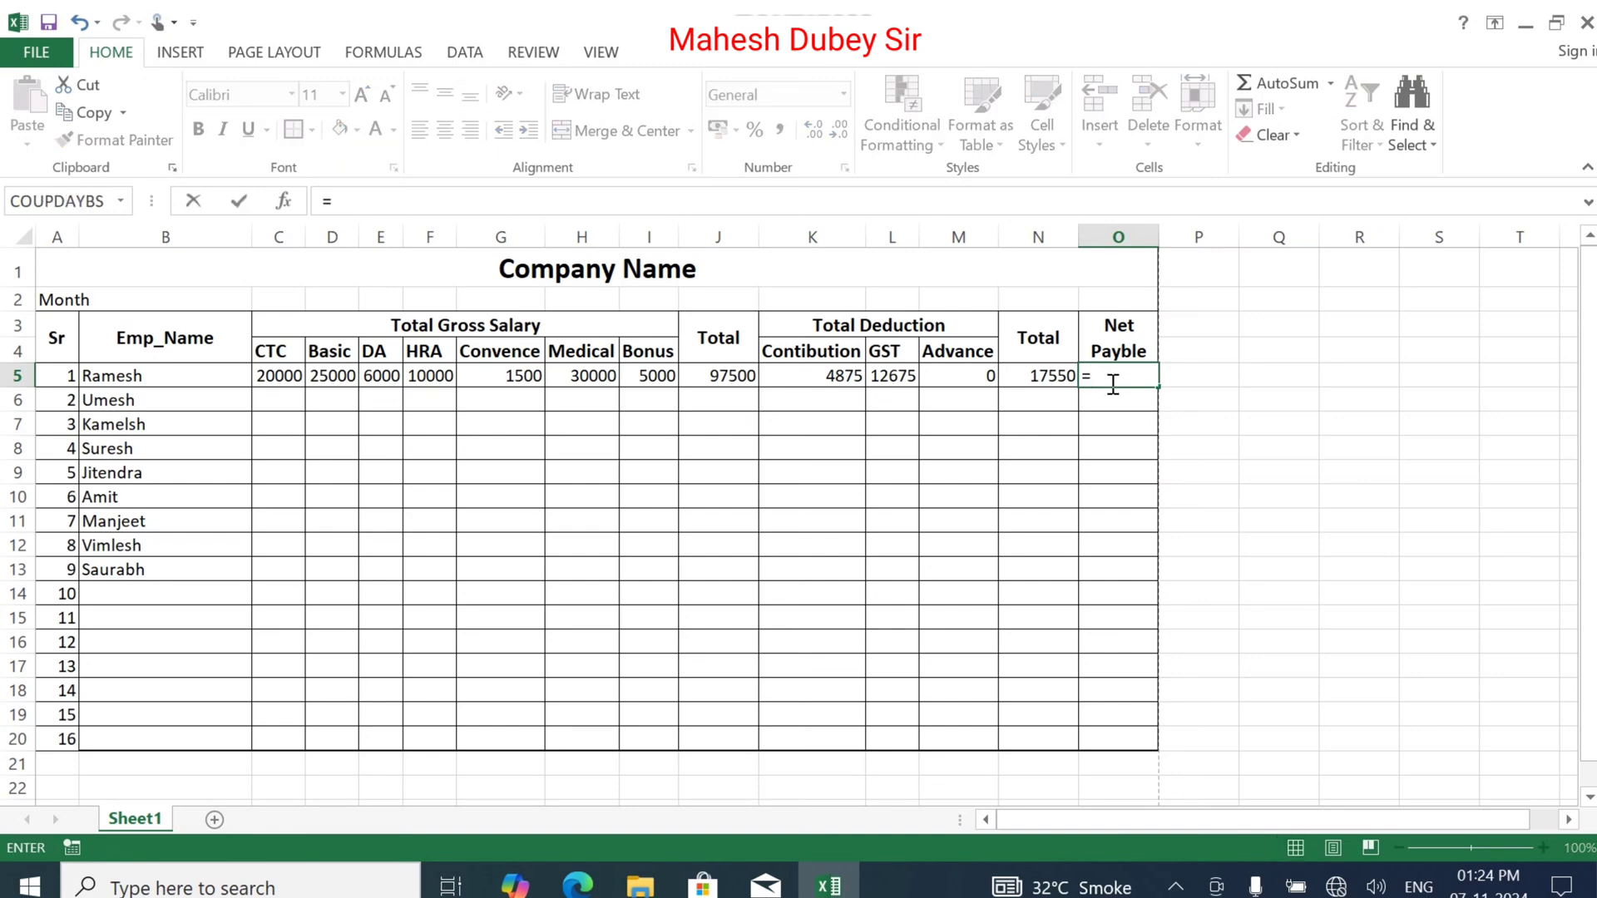
{"action": "left_click", "coordinate": [719, 376]}
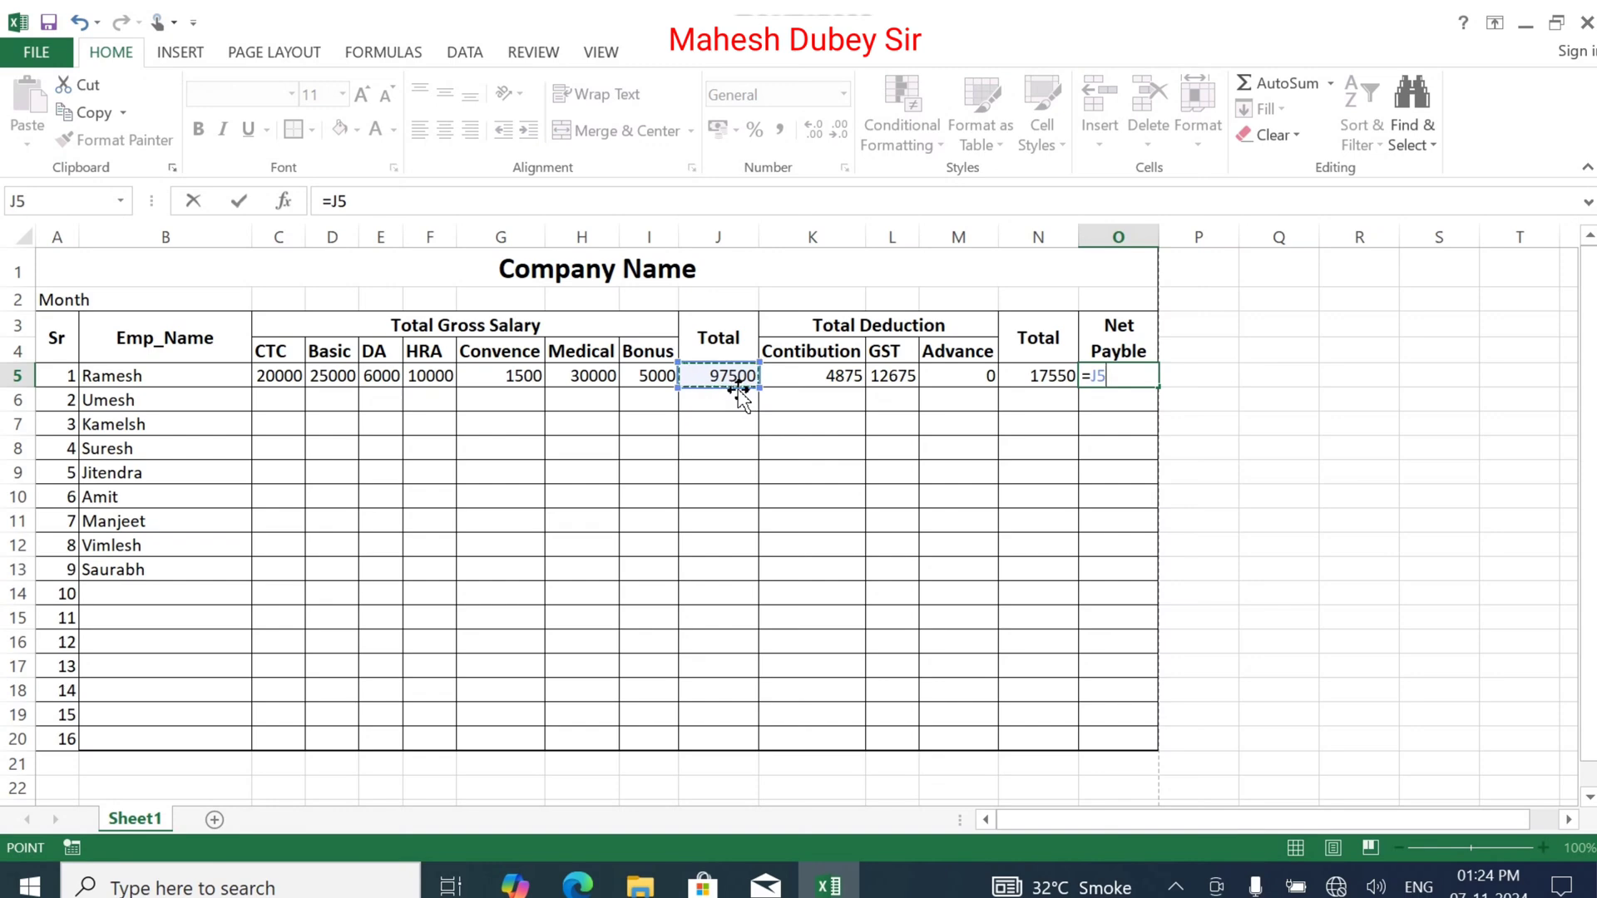
{"action": "type", "text": "-"}
{"action": "left_click", "coordinate": [1047, 372]}
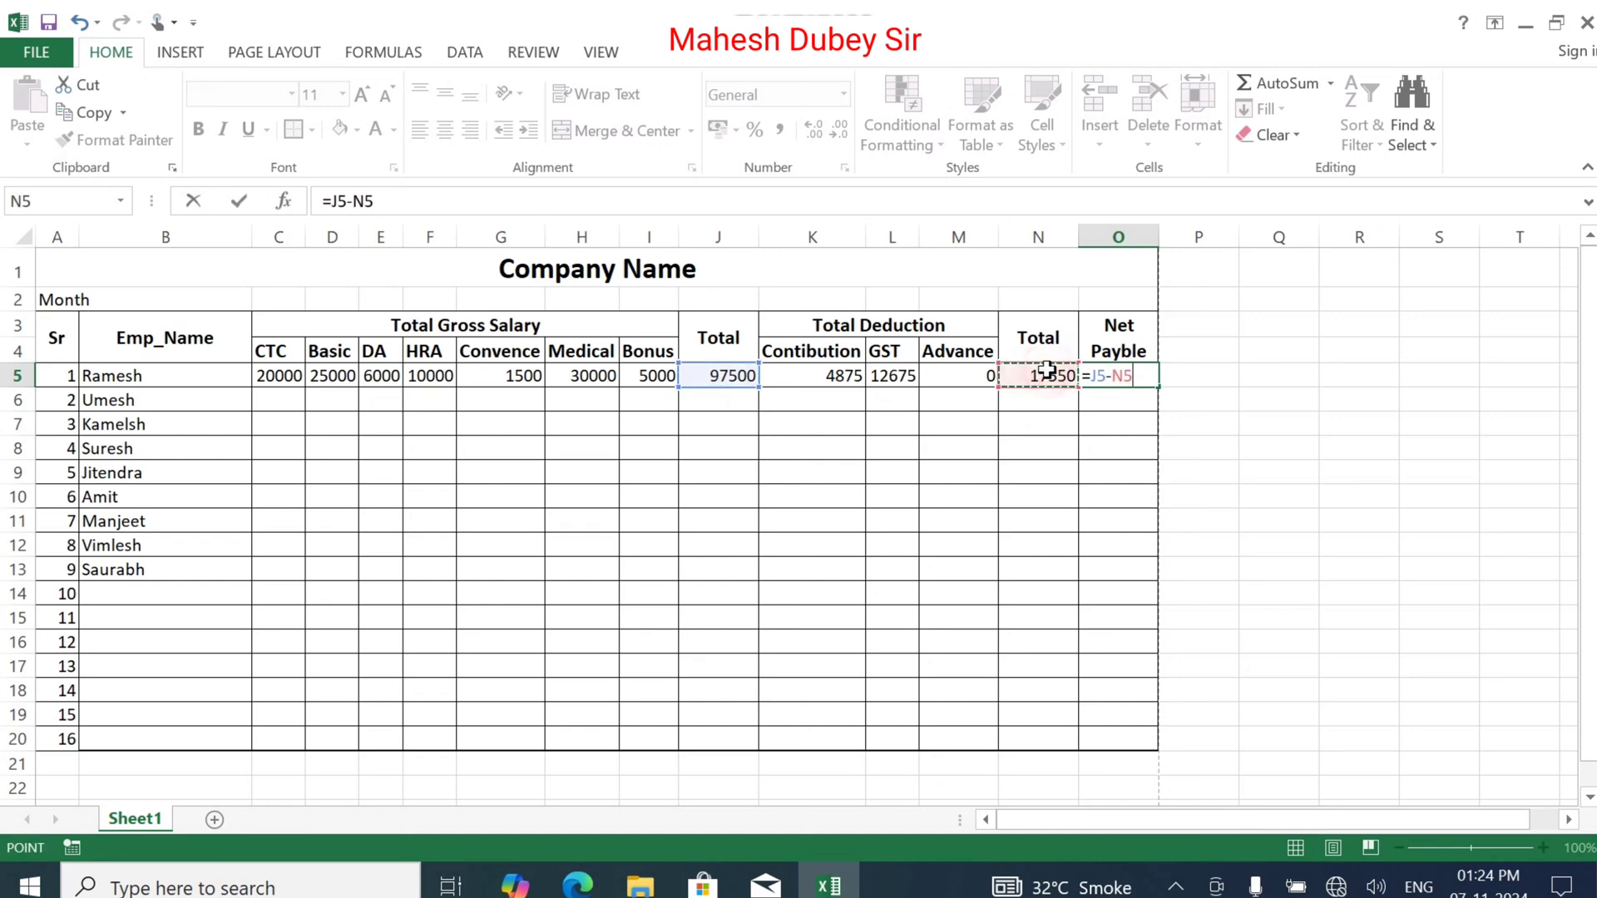
{"action": "key", "text": "Return"}
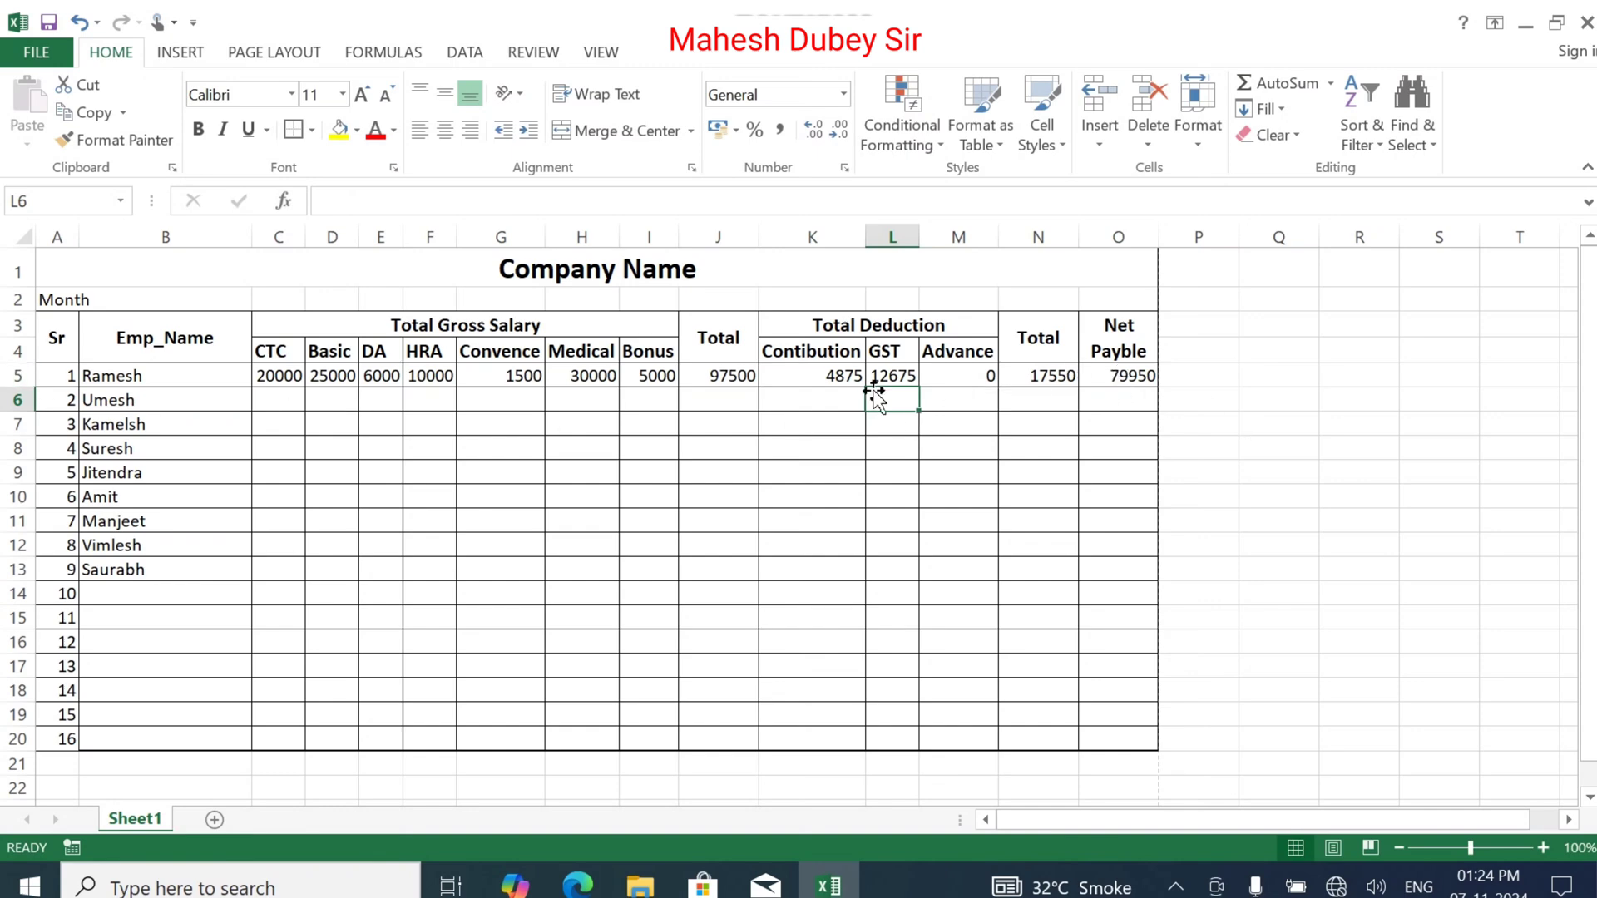
Fill the first employee's deduction and net payable cells K5:O5 and the gross total formula in J5 down to row 20
{"action": "left_click_drag", "start_coordinate": [840, 379], "coordinate": [1142, 760]}
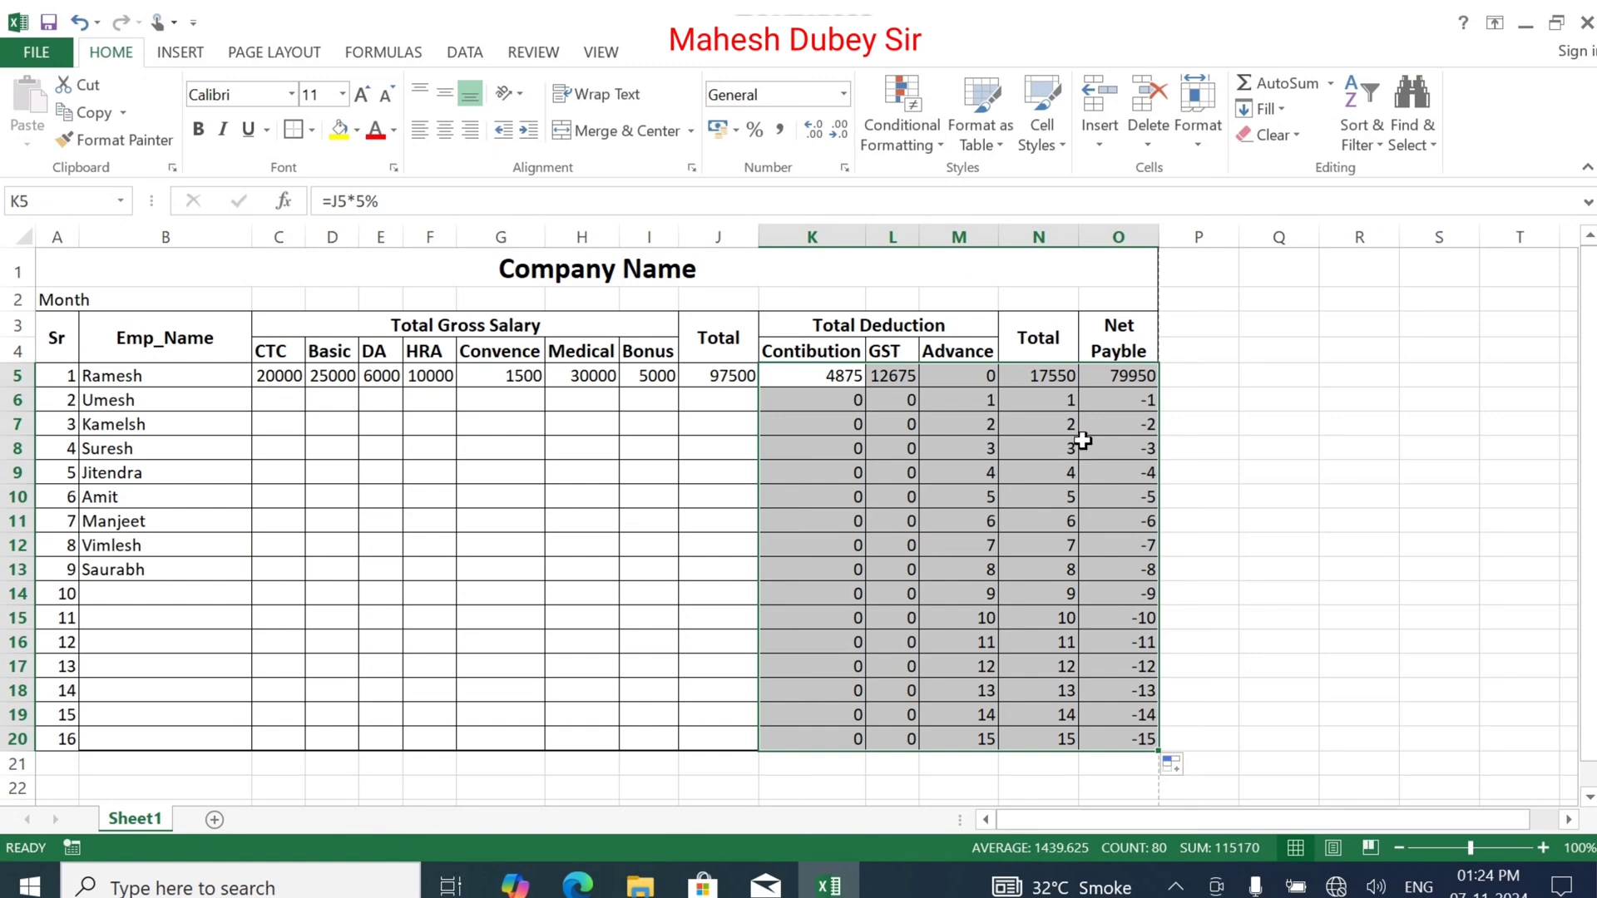
{"action": "left_click", "coordinate": [285, 396]}
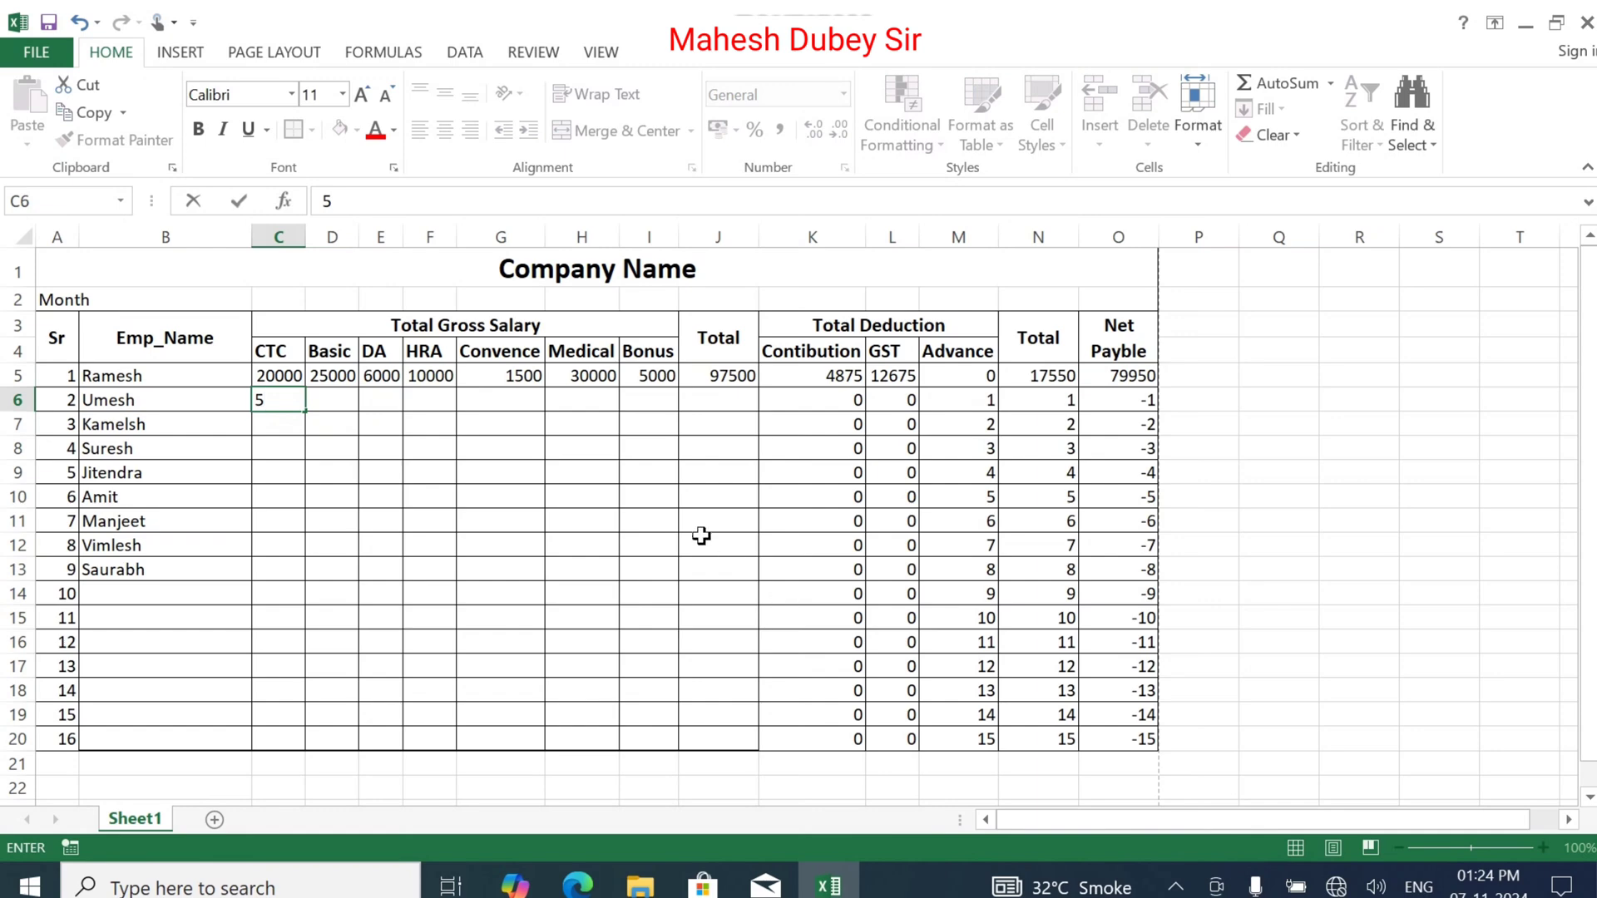
{"action": "key", "text": "Escape"}
{"action": "left_click", "coordinate": [721, 378]}
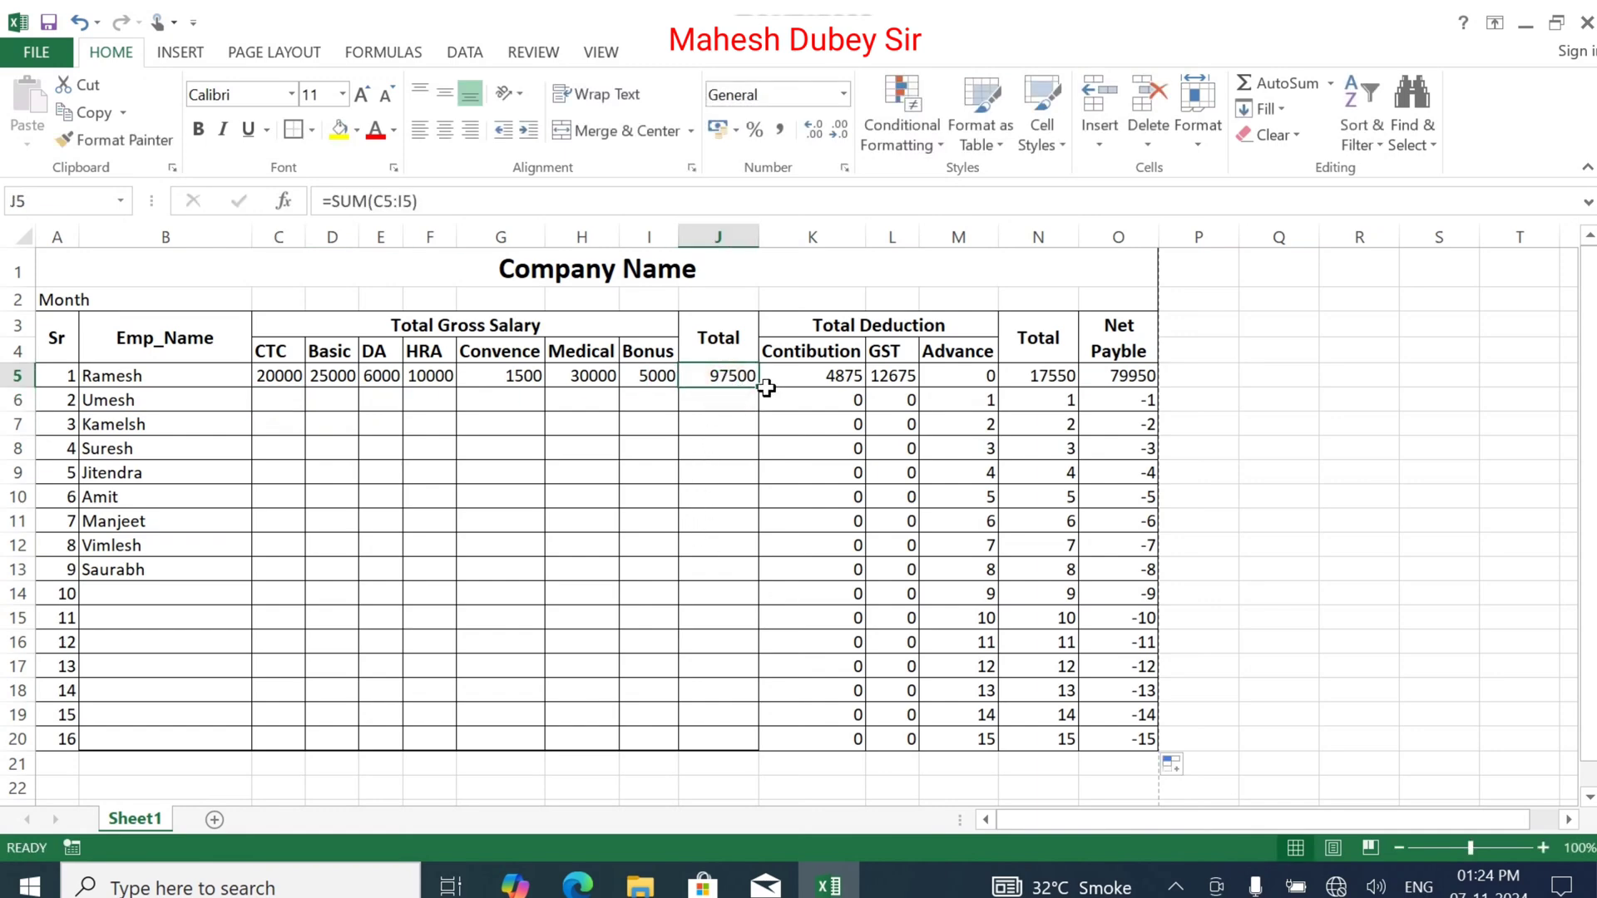
{"action": "left_click_drag", "start_coordinate": [766, 384], "coordinate": [758, 758]}
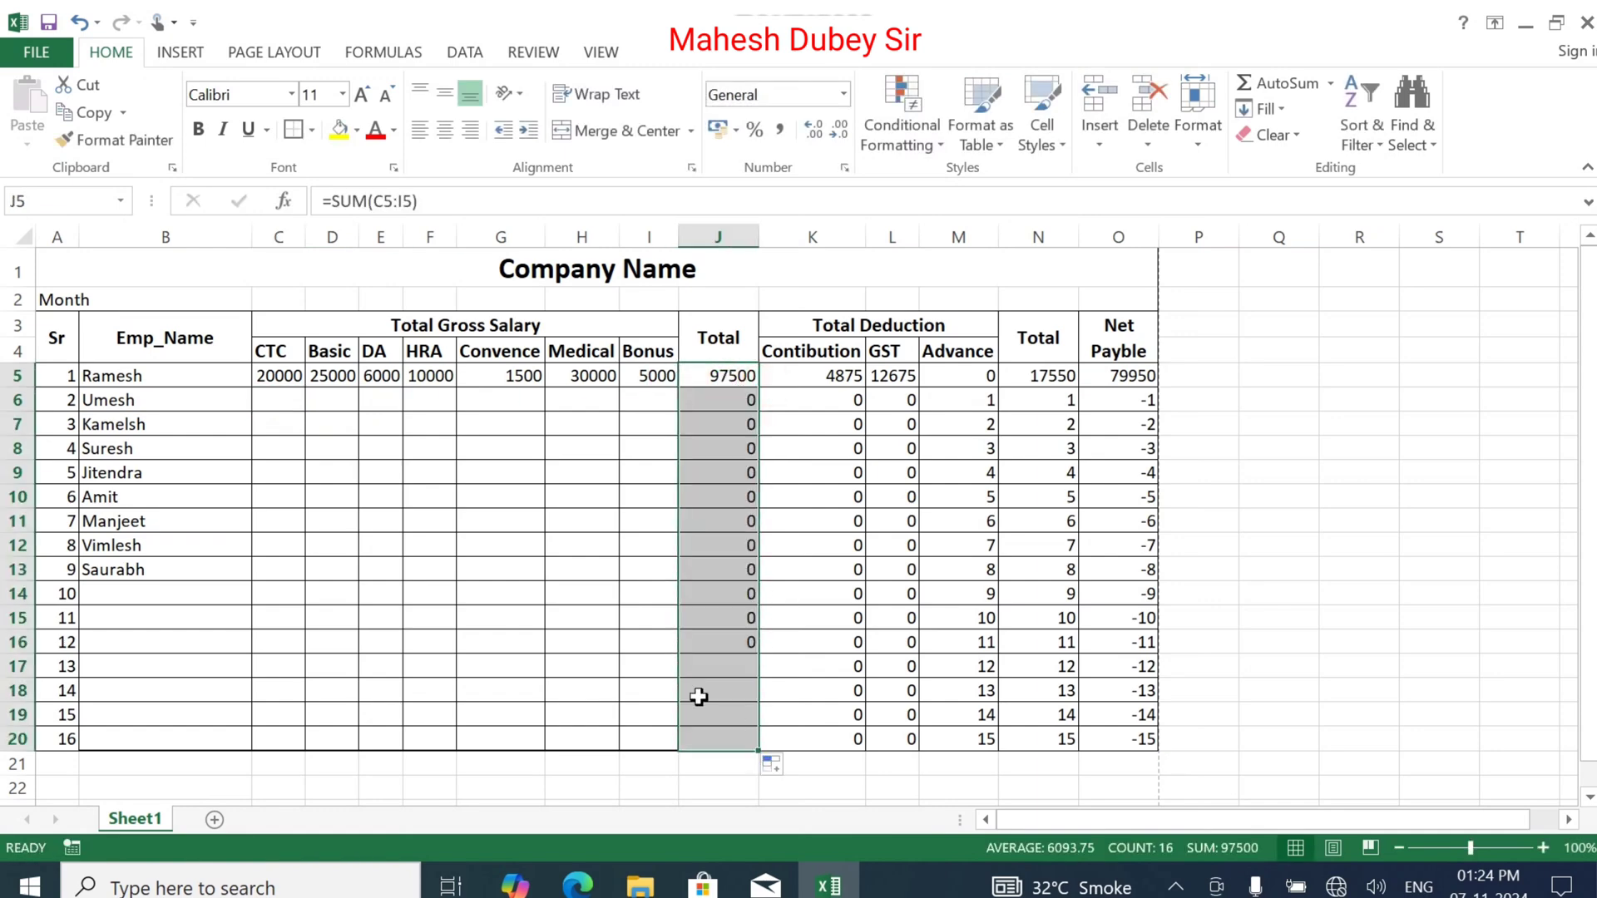
Enter the second employee's CTC as 50000, Basic as 25000 and DA as 3000 in C6:E6
{"action": "left_click", "coordinate": [273, 400]}
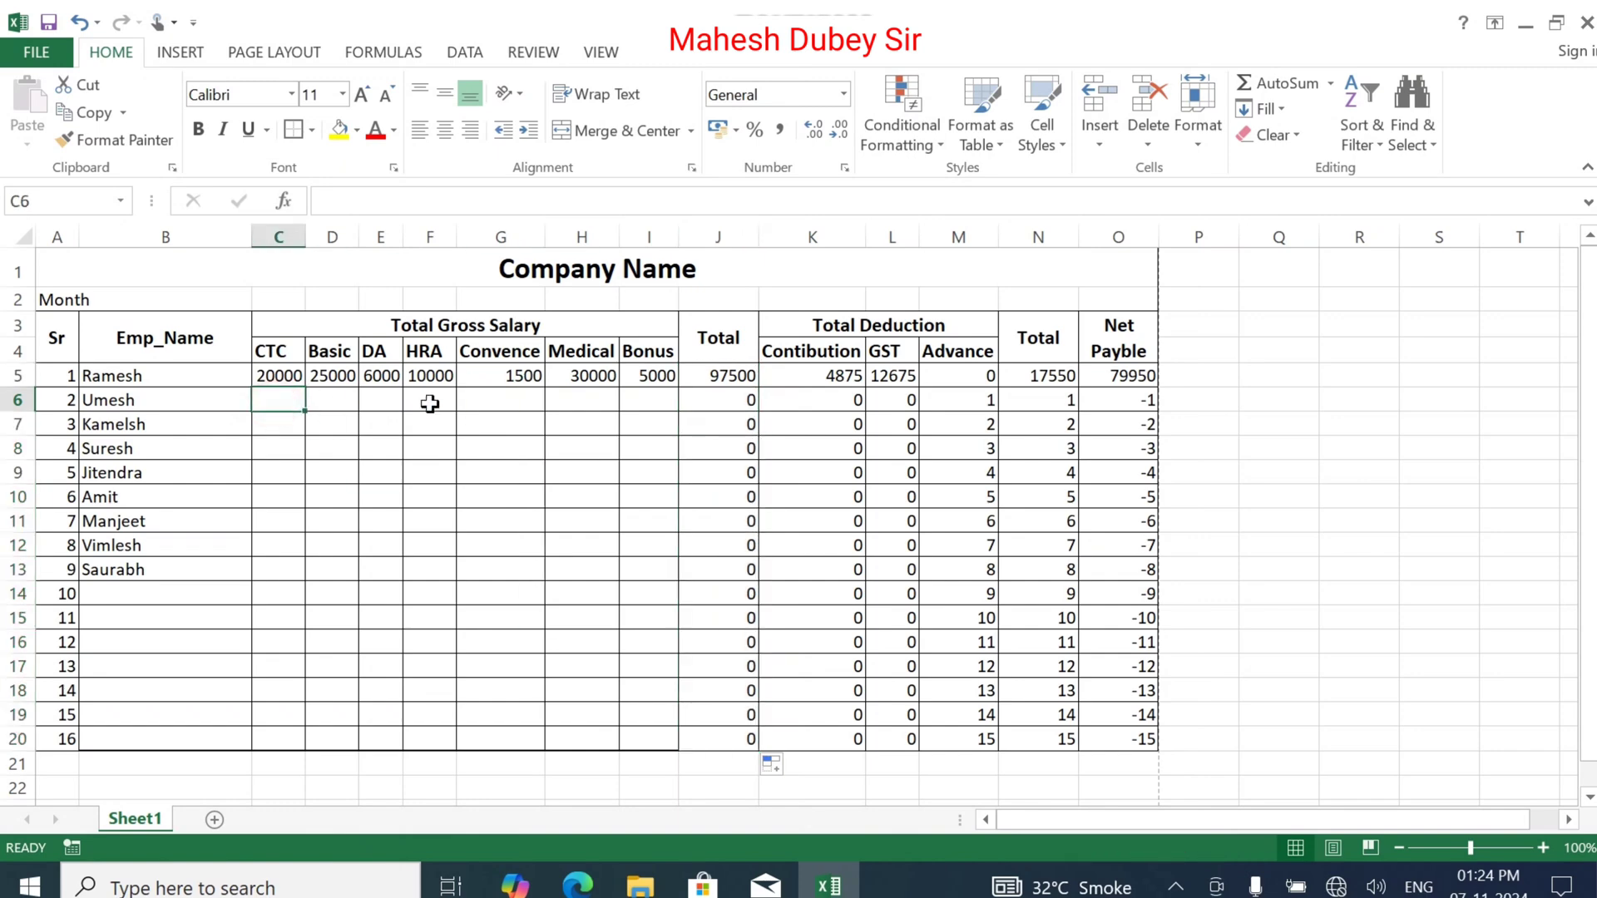
{"action": "type", "text": "50000"}
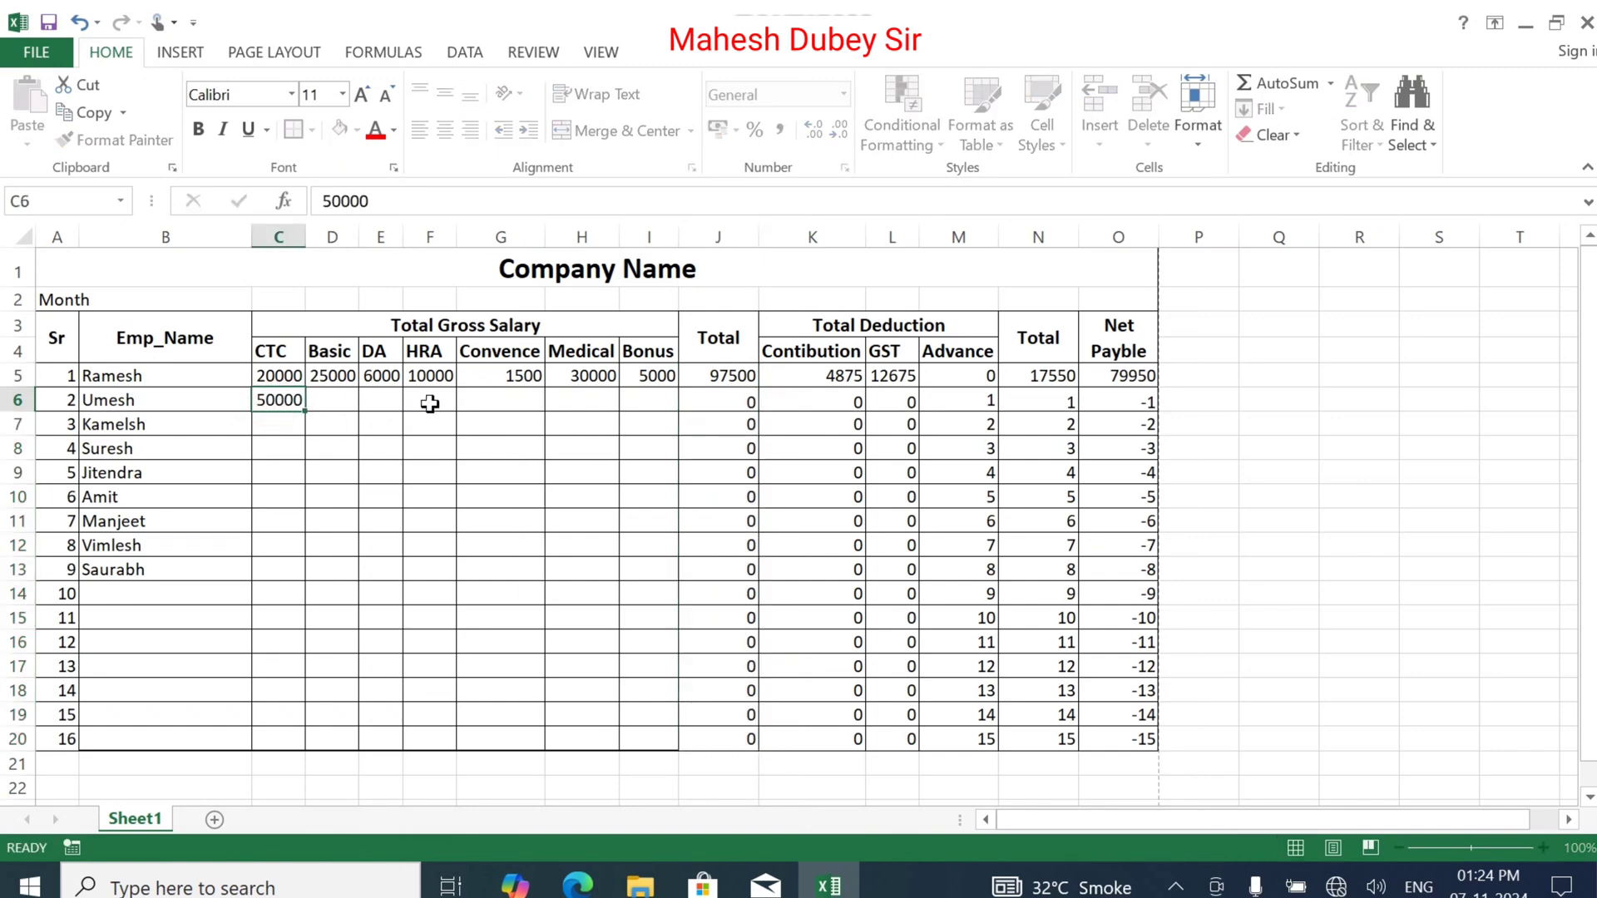
{"action": "key", "text": "Tab"}
{"action": "type", "text": "25000"}
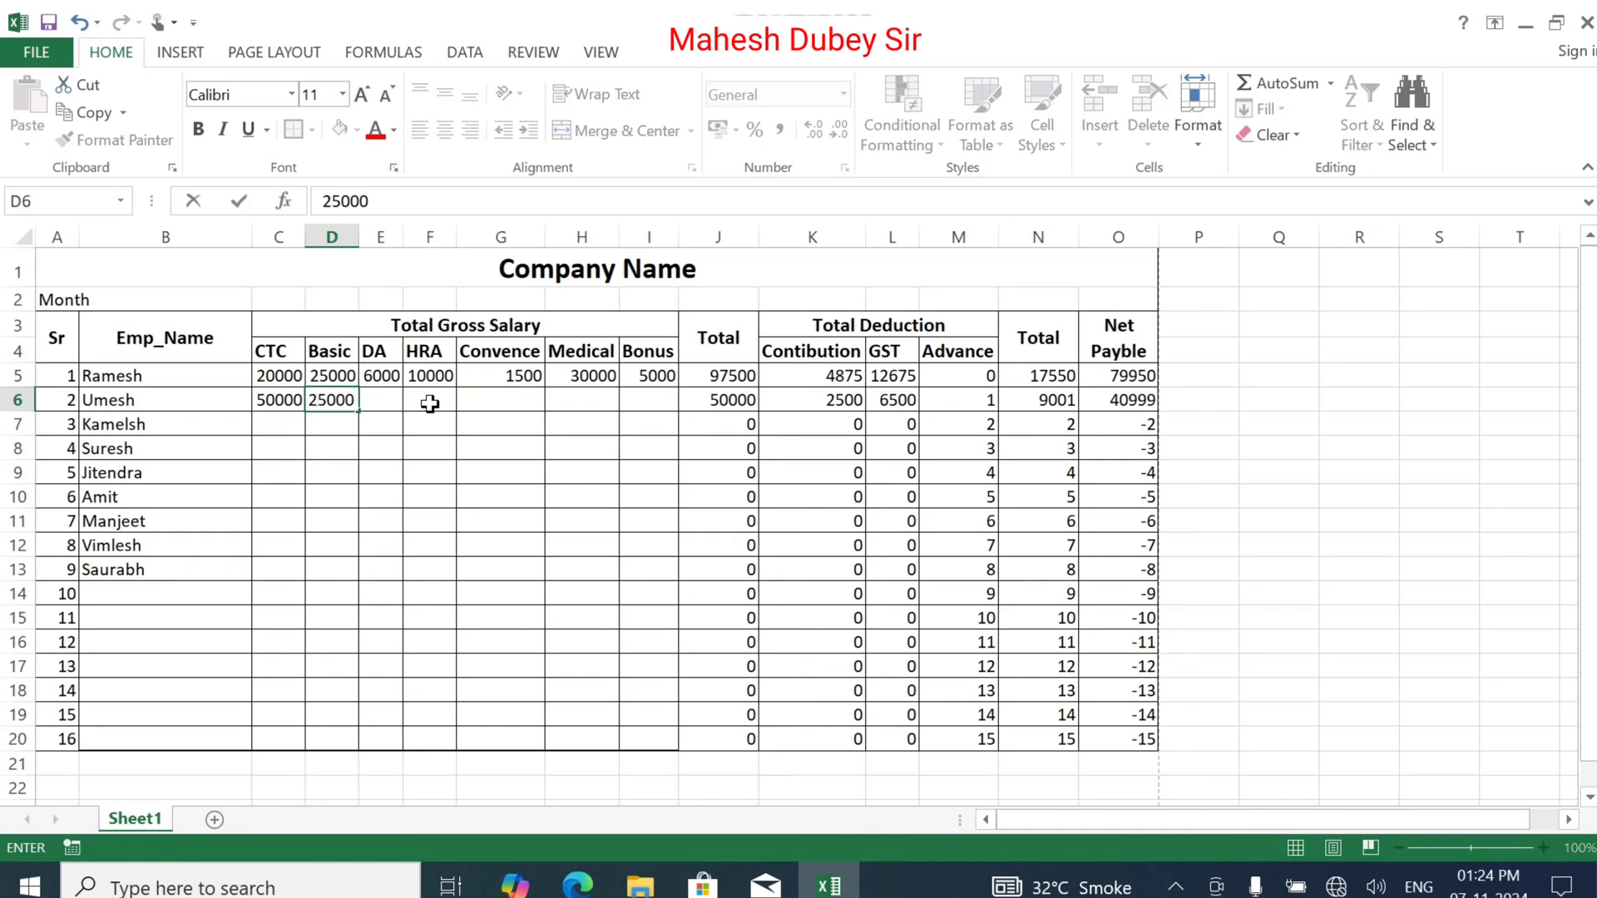
{"action": "key", "text": "Tab"}
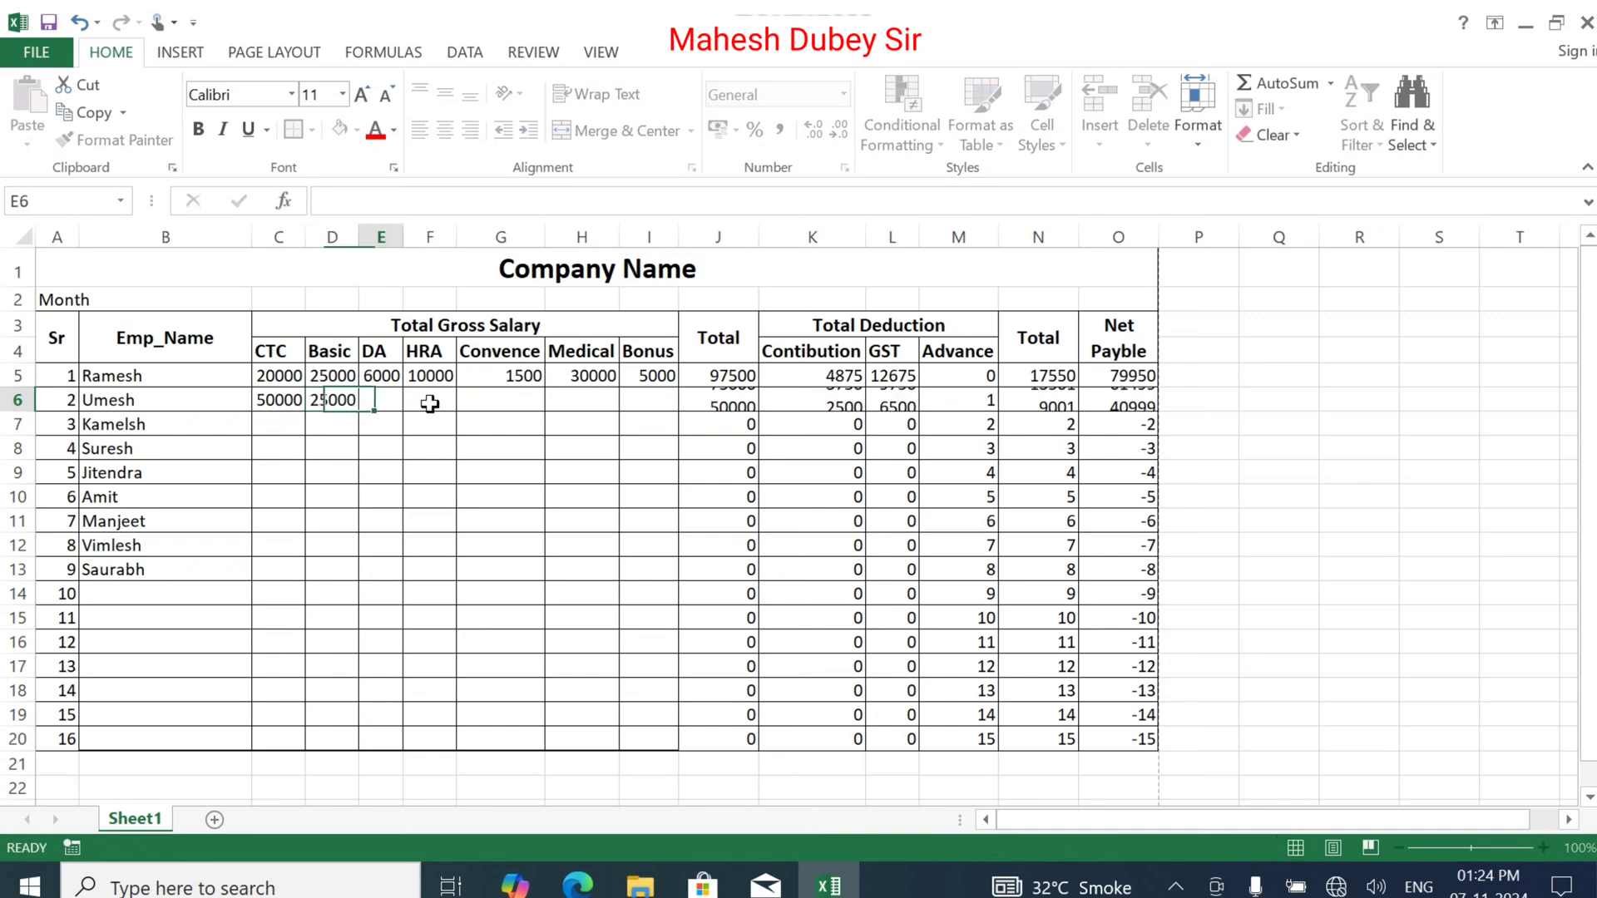
{"action": "type", "text": "3000"}
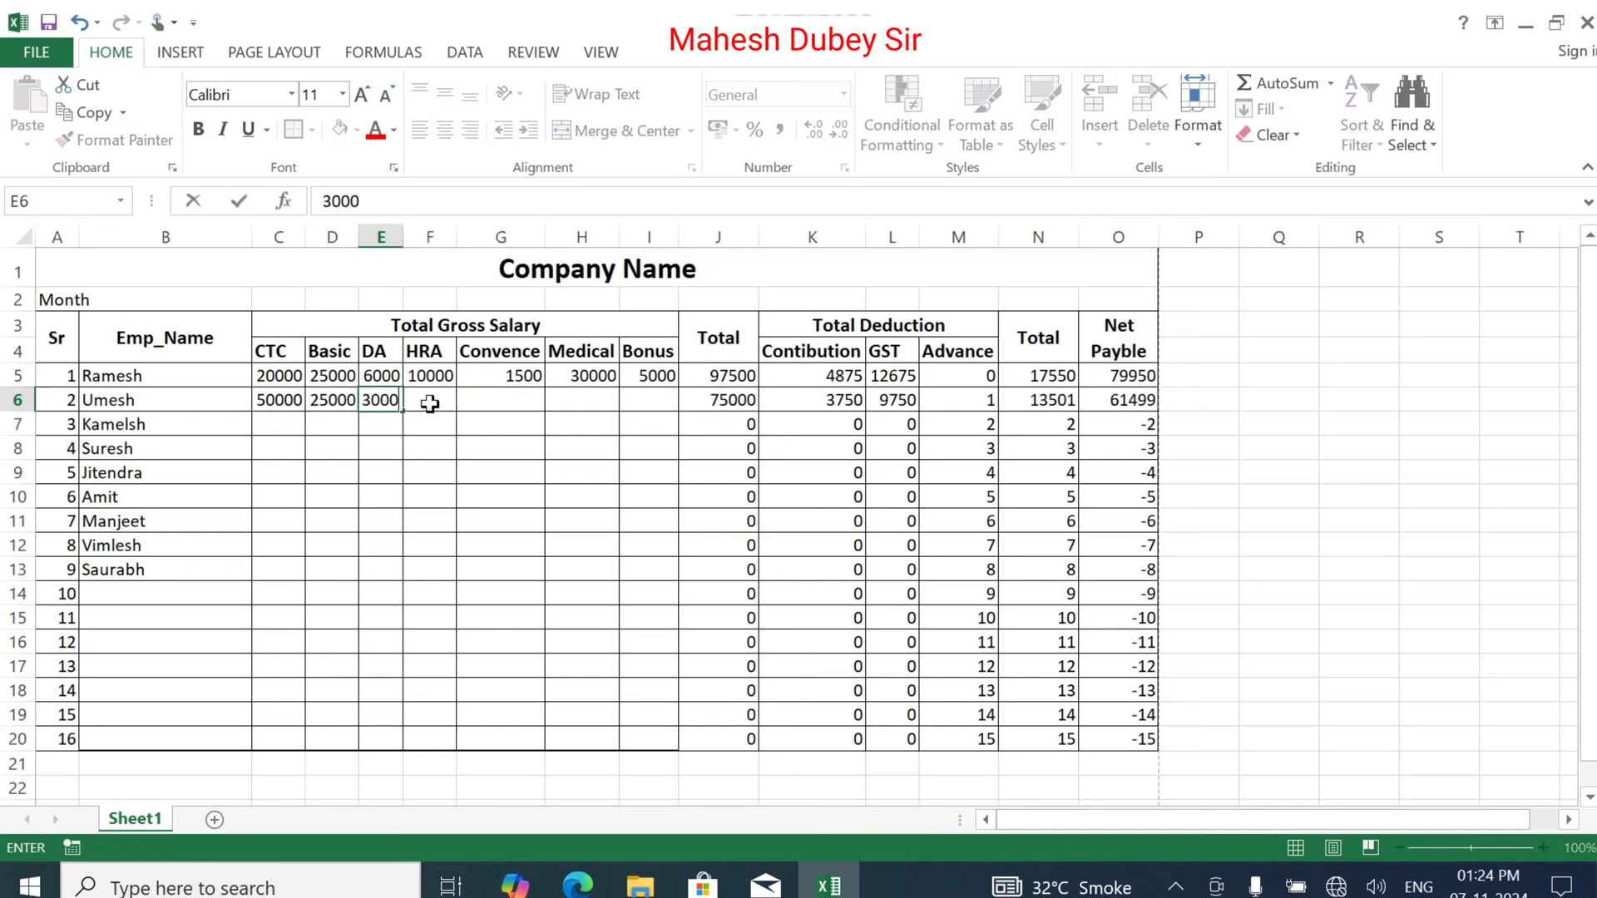
{"action": "key", "text": "Tab"}
Enter 15000 as the second employee's HRA in F6
{"action": "type", "text": "1500"}
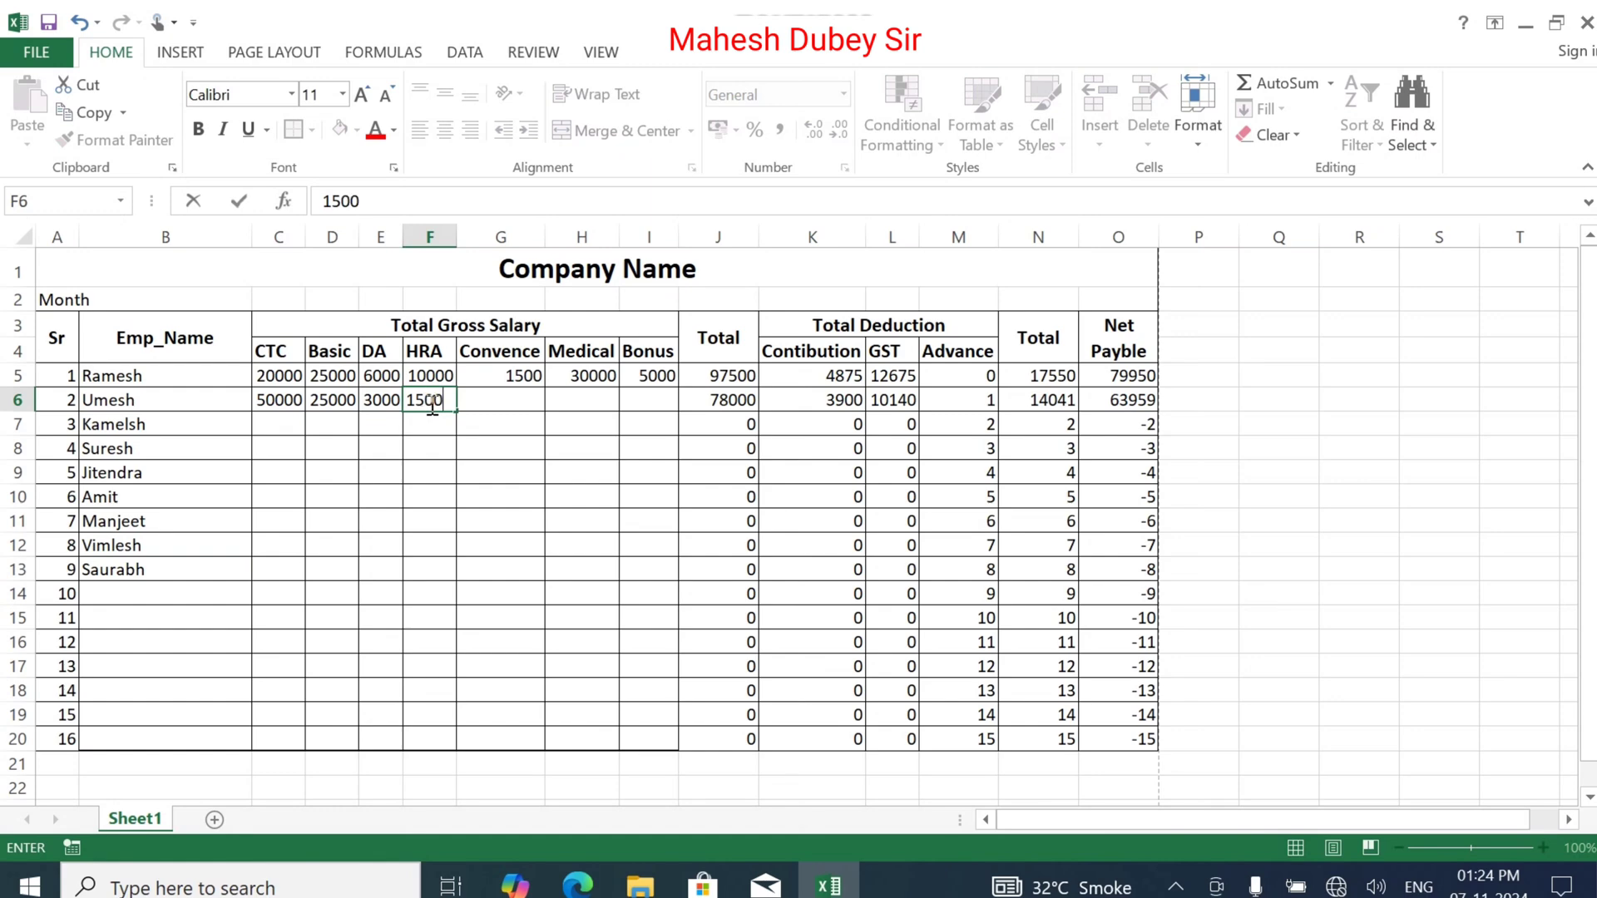
{"action": "key", "text": "Tab"}
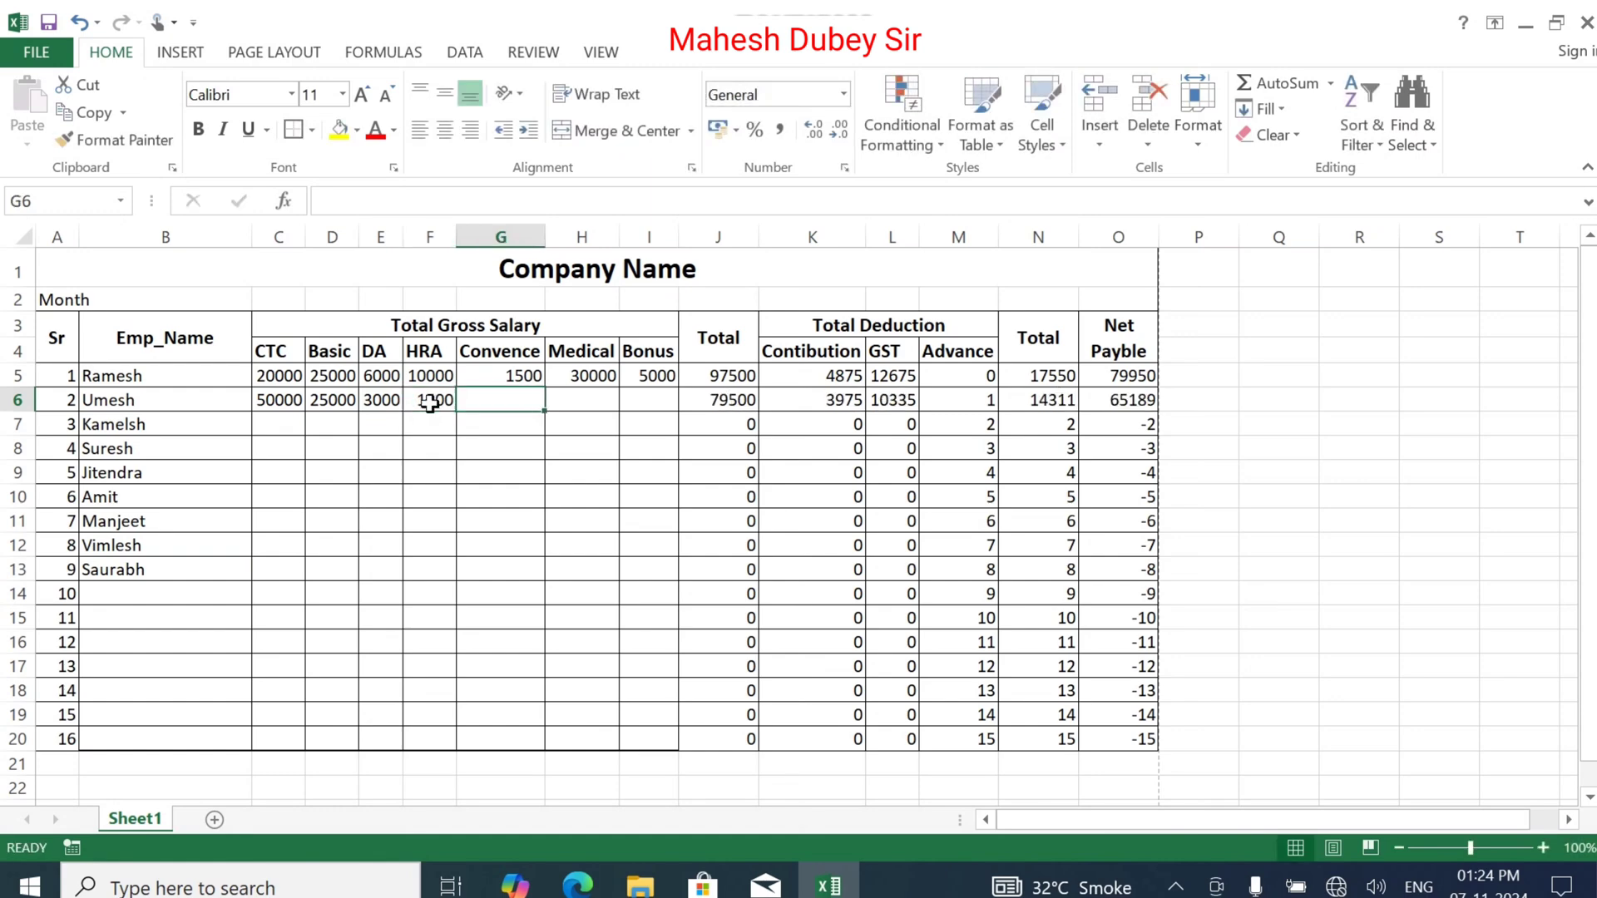
{"action": "left_click", "coordinate": [429, 405]}
{"action": "type", "text": "15000"}
{"action": "key", "text": "Tab"}
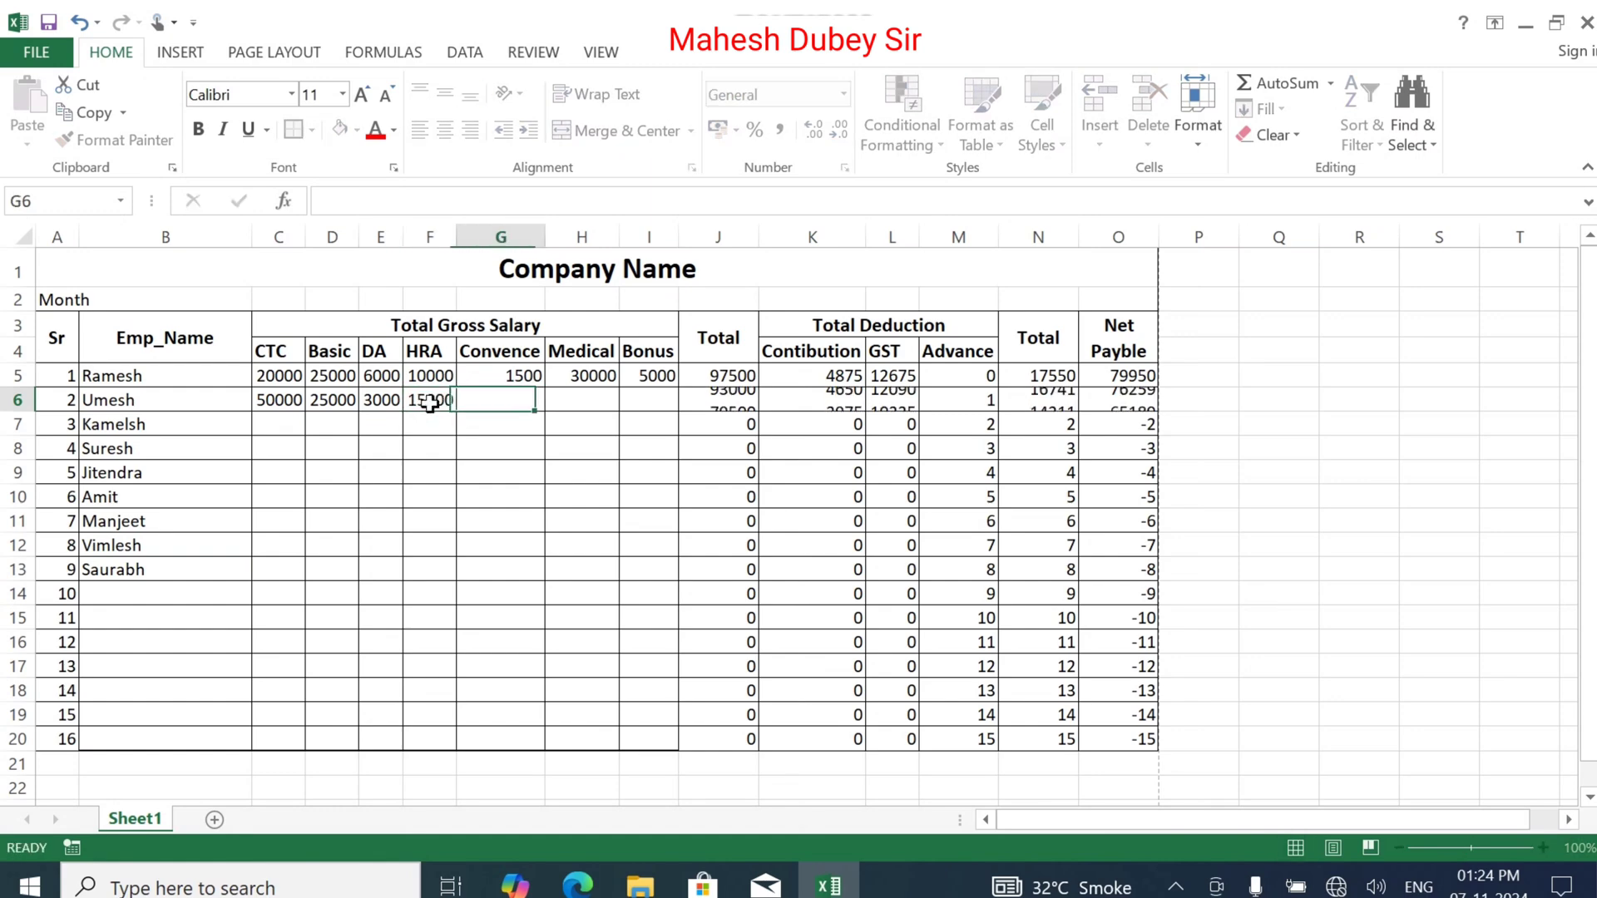
Enter the second employee's Convence as 2500, Medical as 3000 and Bonus as 17000 in G6:I6
{"action": "type", "text": "2500"}
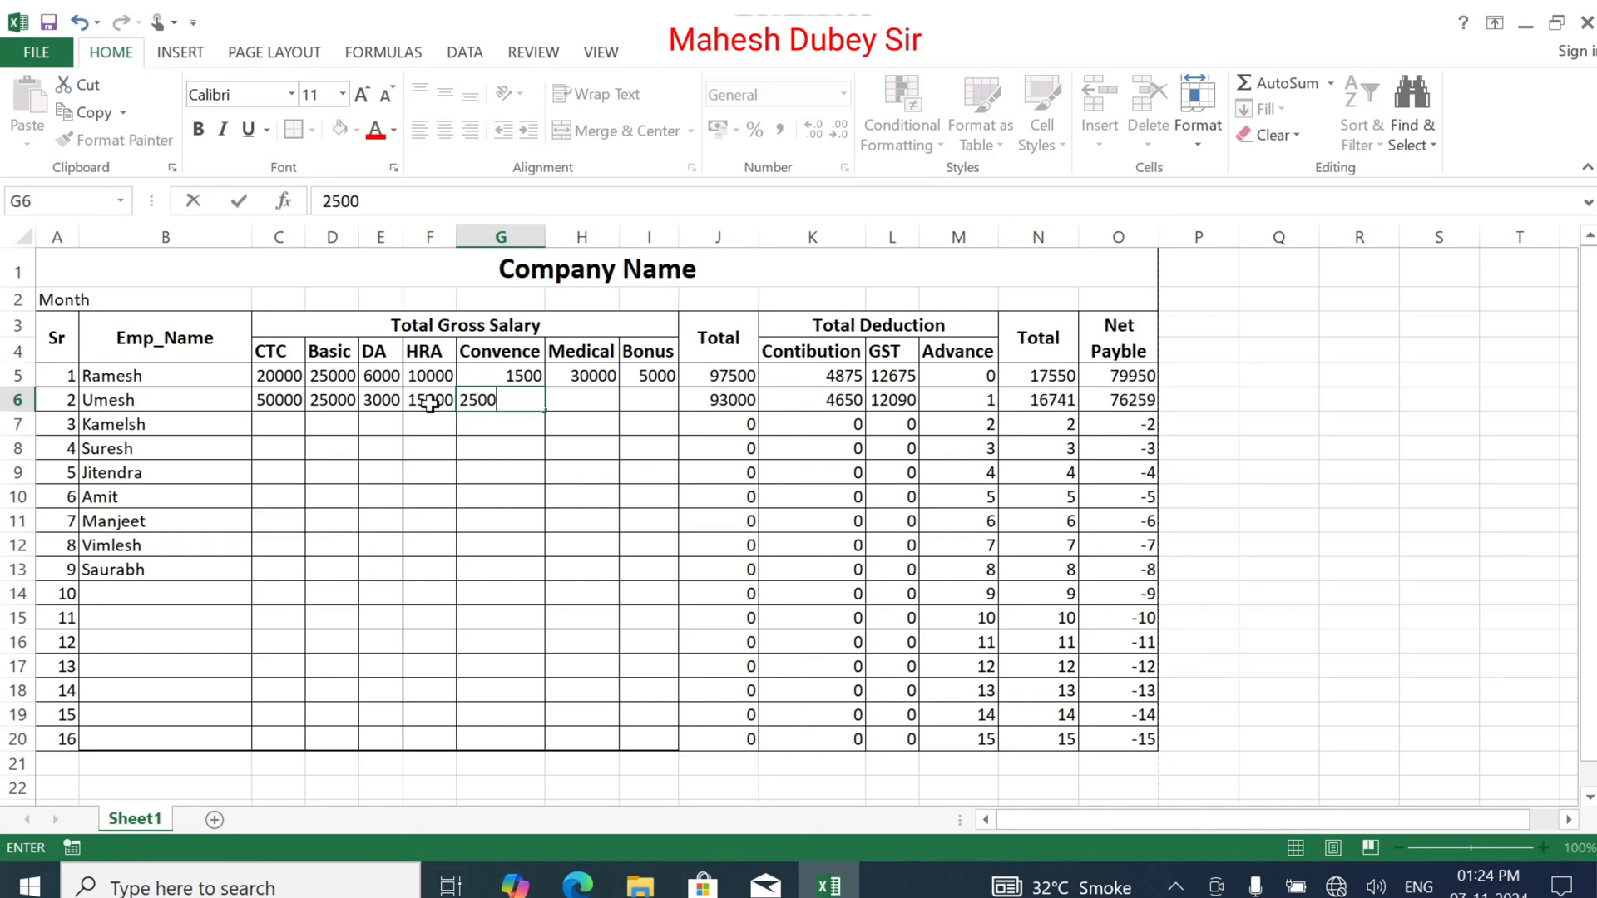
{"action": "key", "text": "Tab"}
{"action": "type", "text": "3000"}
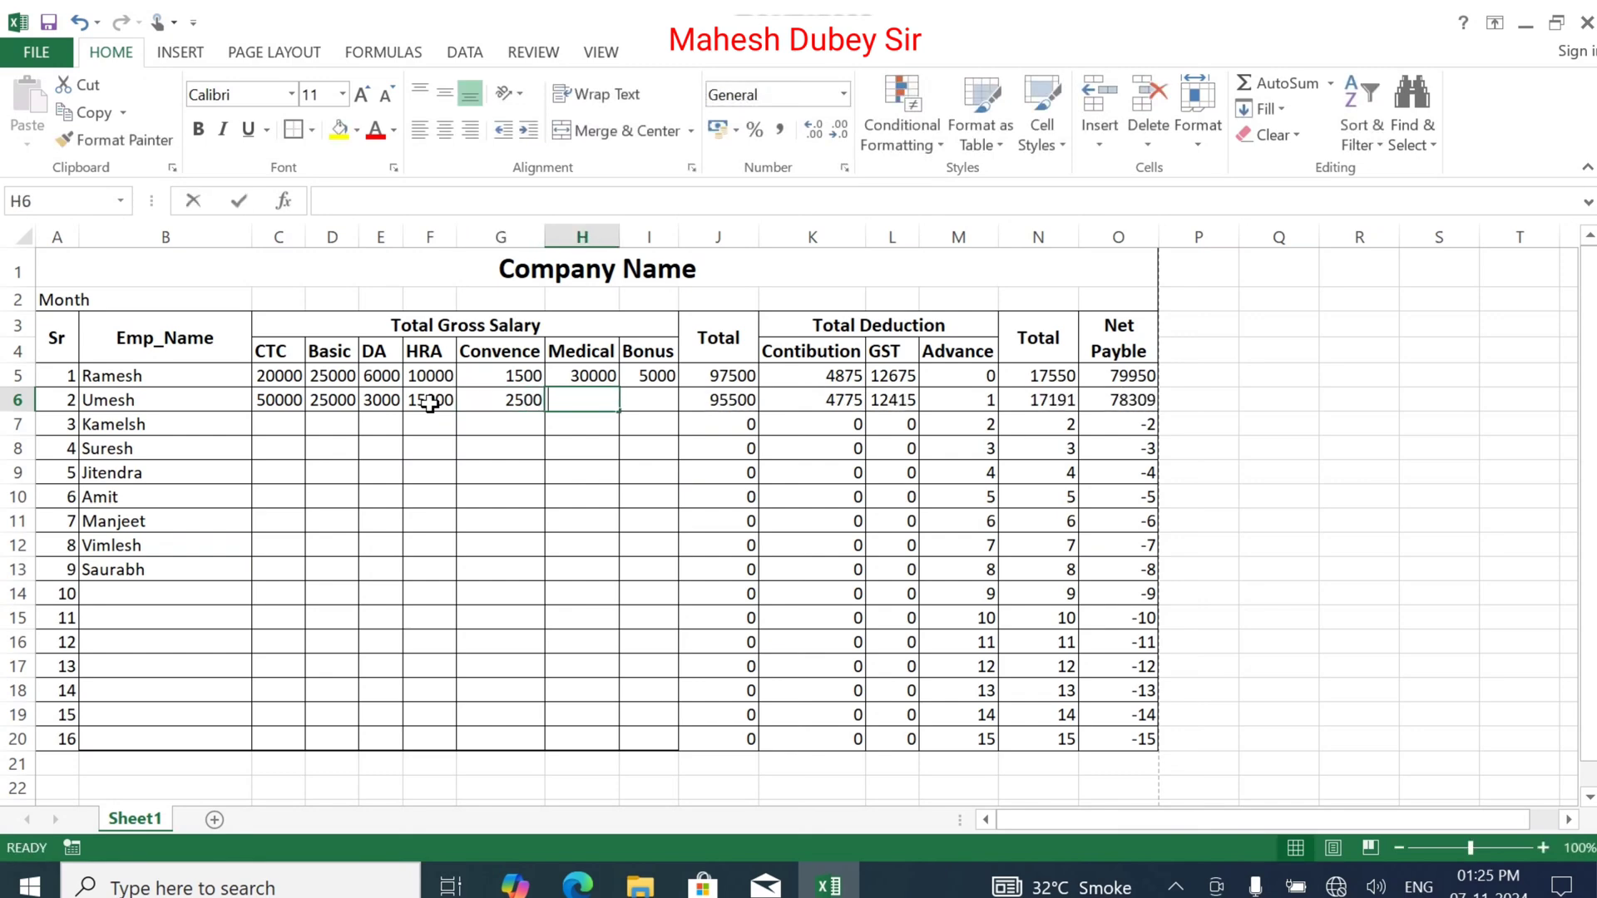
{"action": "key", "text": "Tab"}
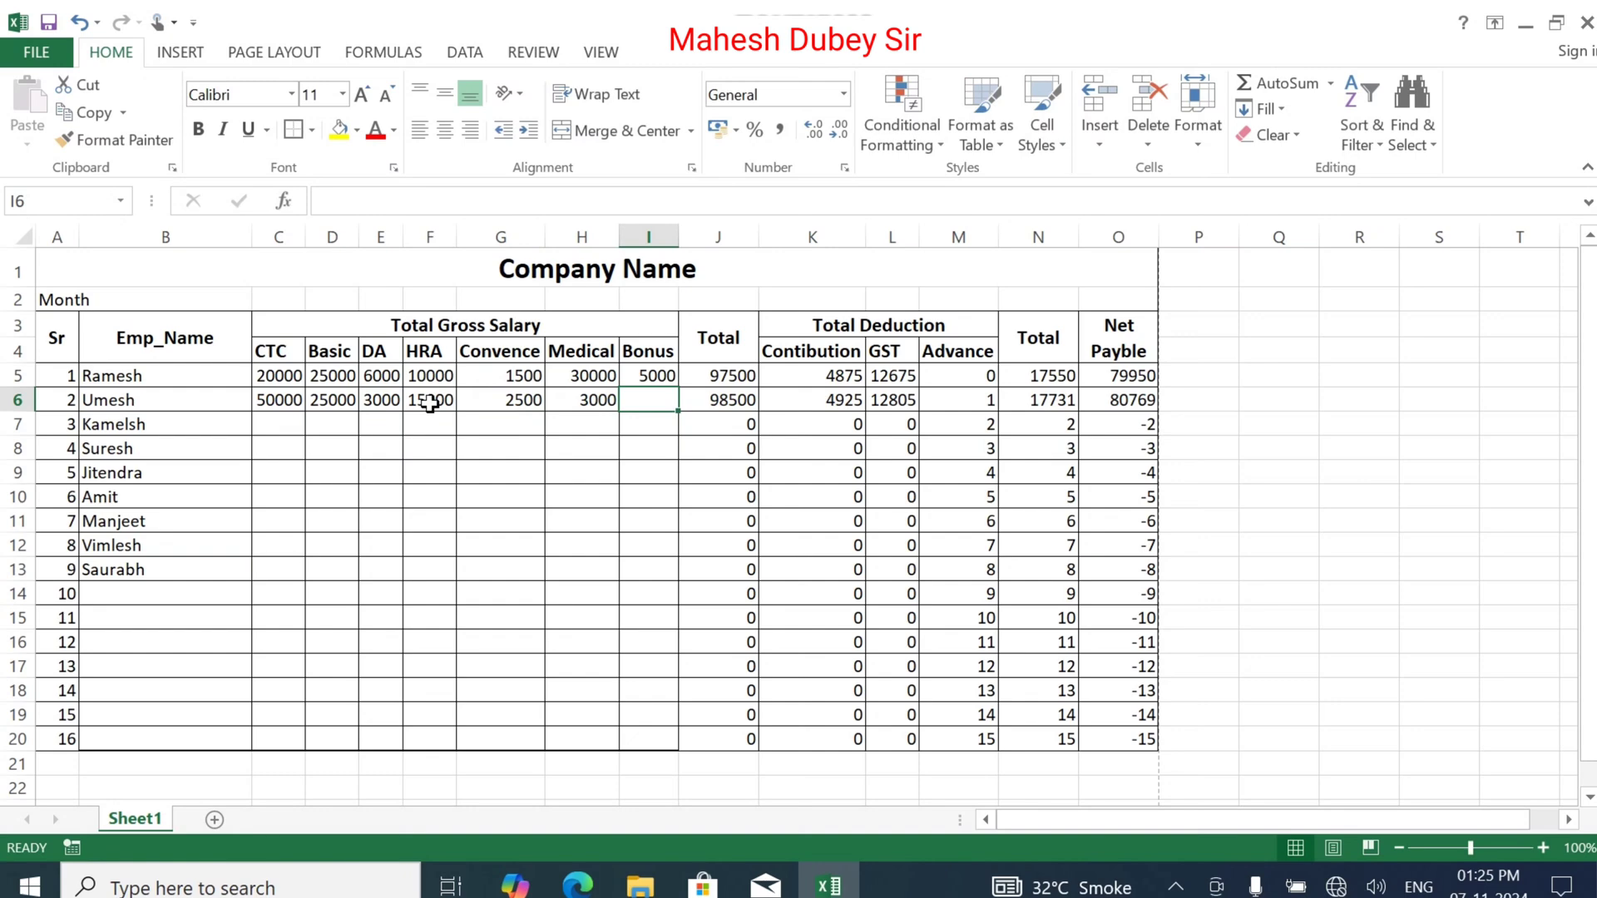
{"action": "type", "text": "17000"}
{"action": "key", "text": "Tab"}
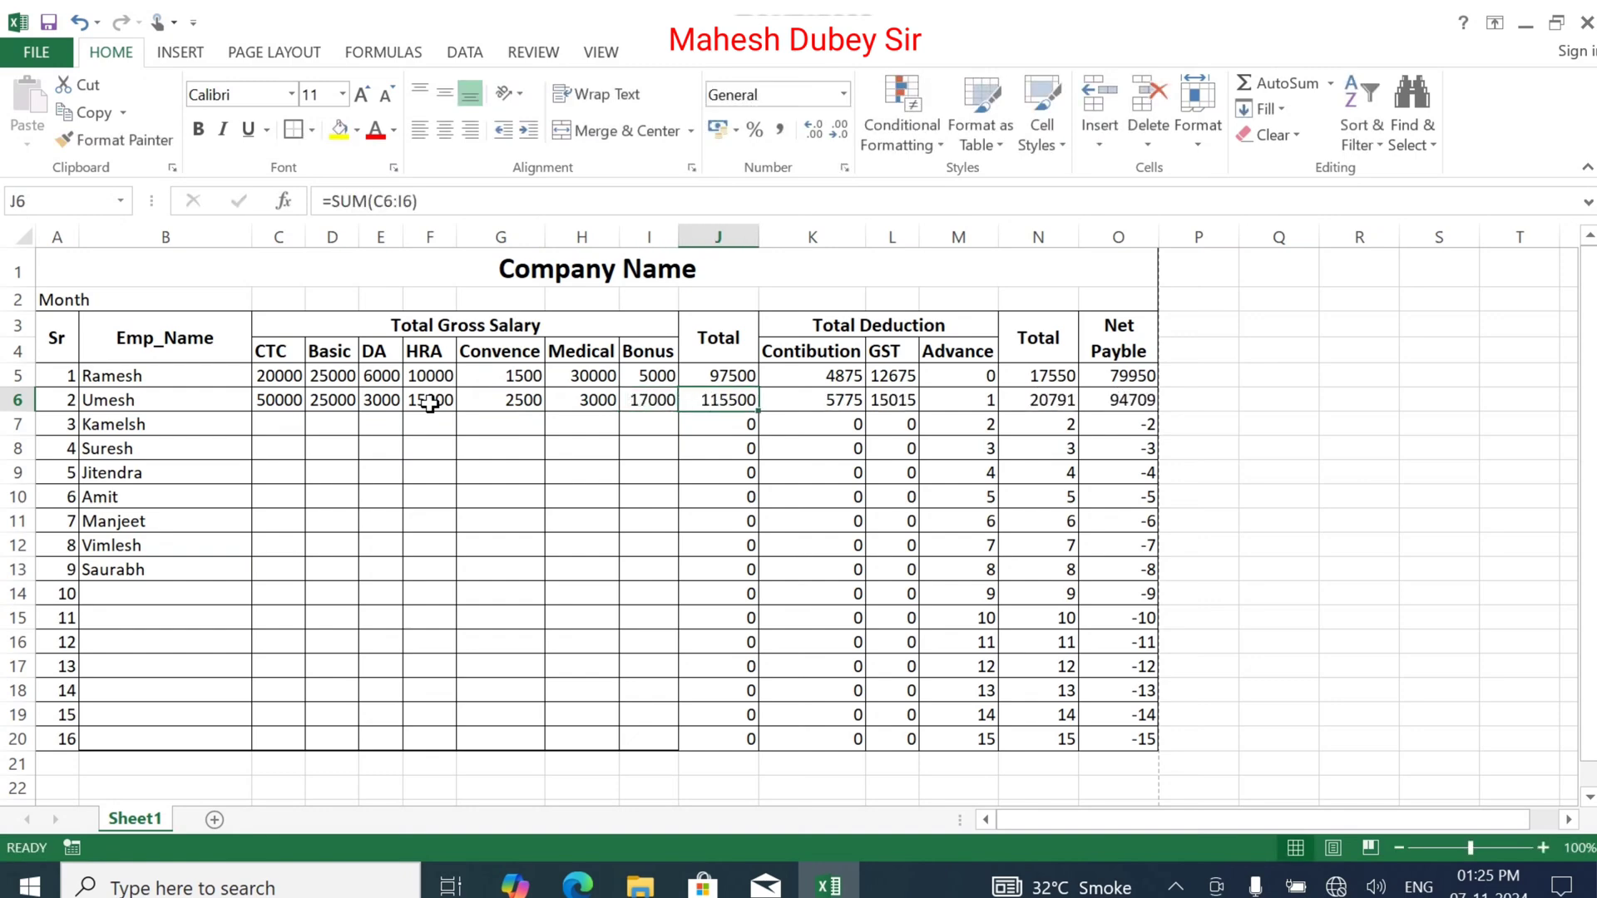
Copy the 0 Advance from M5 down the column to M20, replacing the incrementing numbers
{"action": "left_click", "coordinate": [964, 402]}
{"action": "left_click", "coordinate": [967, 378]}
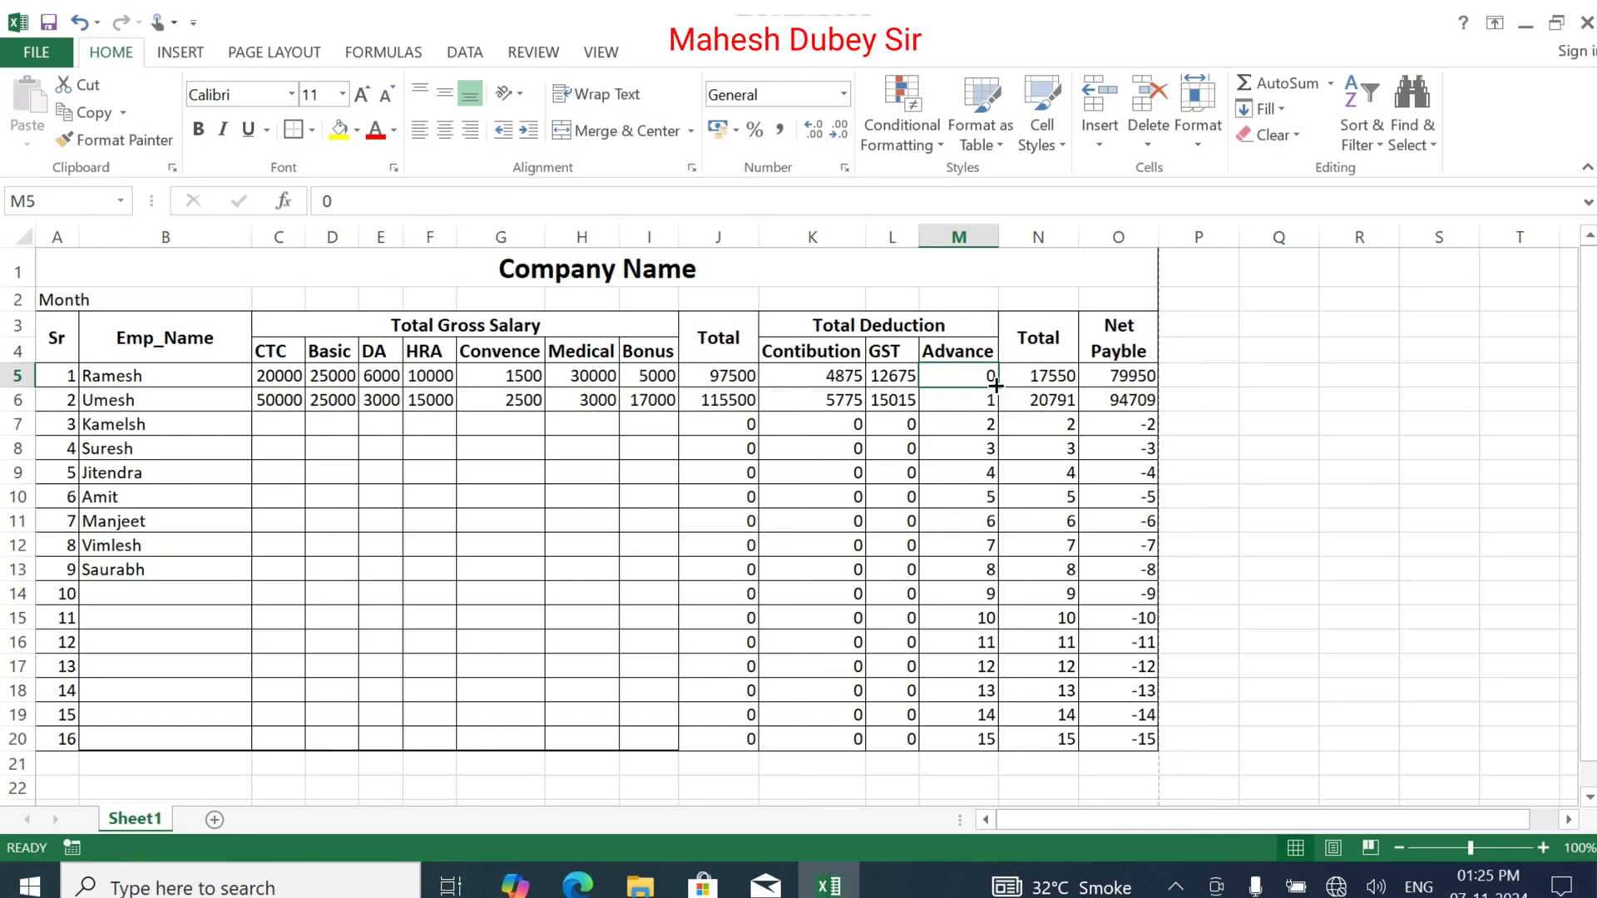
{"action": "left_click_drag", "start_coordinate": [1001, 387], "coordinate": [998, 740]}
Set the second employee's Advance in M6 to 1500
{"action": "left_click", "coordinate": [967, 409]}
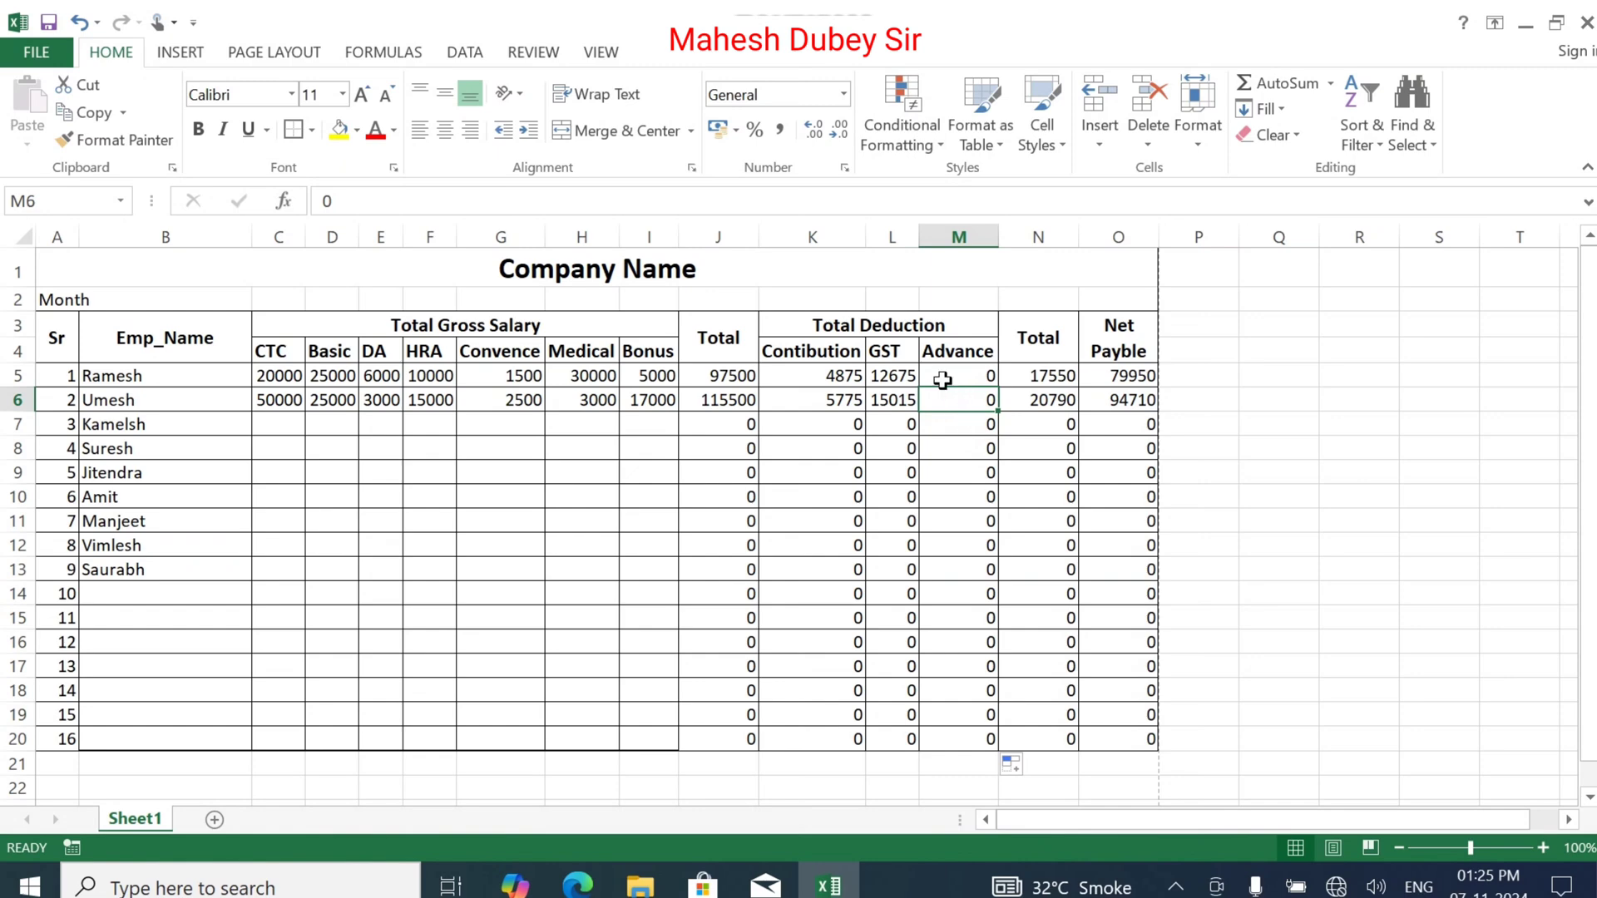
{"action": "type", "text": "1500"}
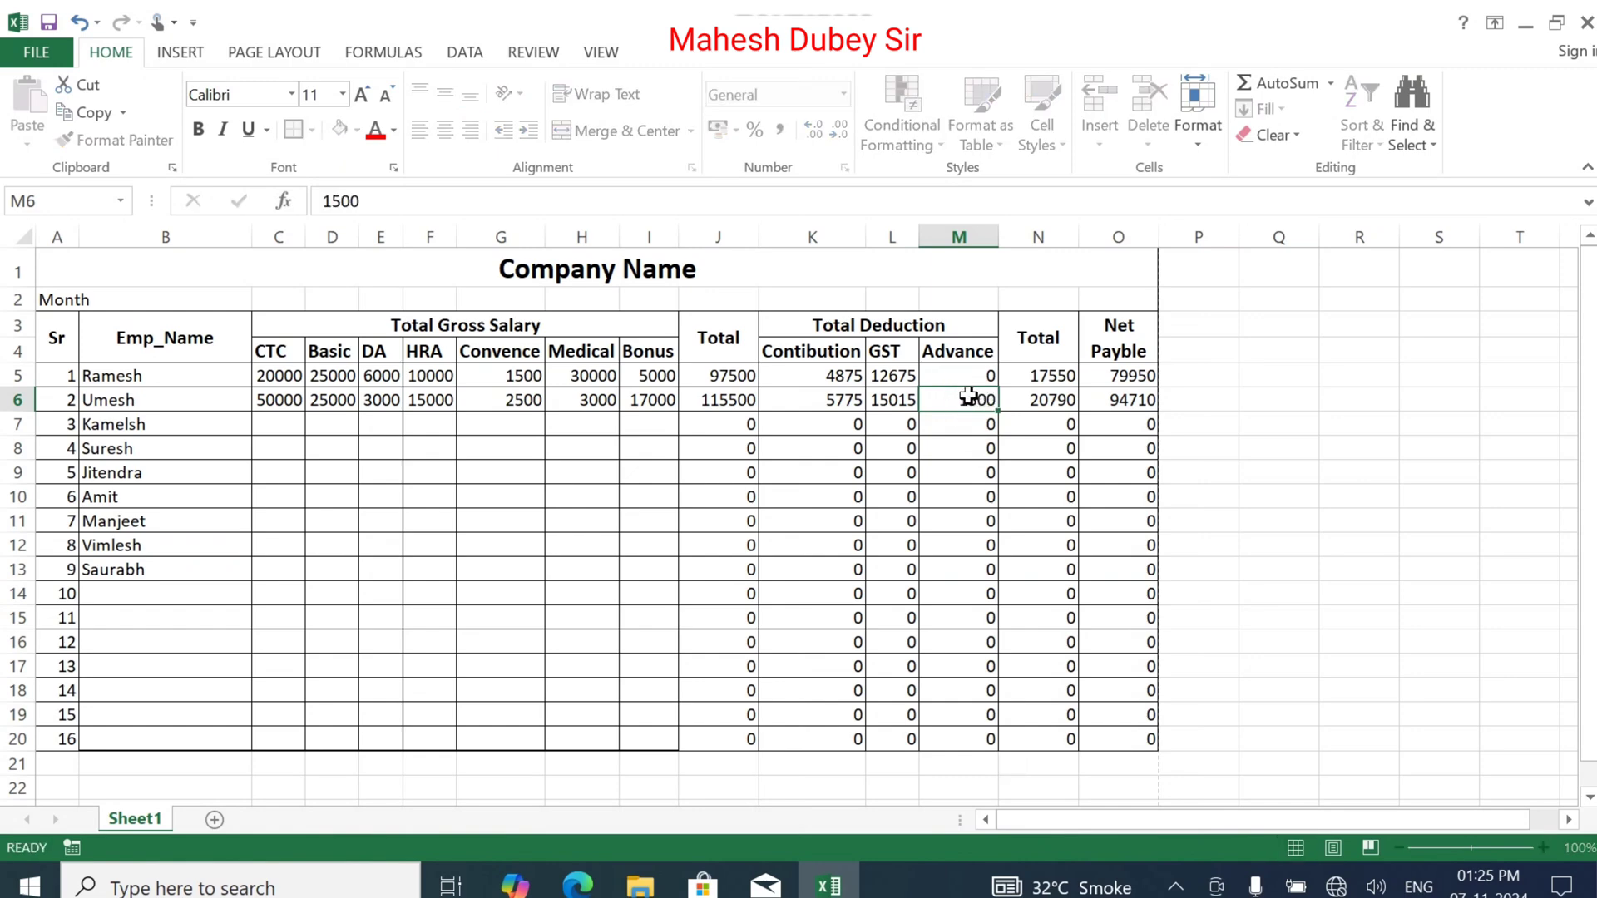
{"action": "key", "text": "Tab"}
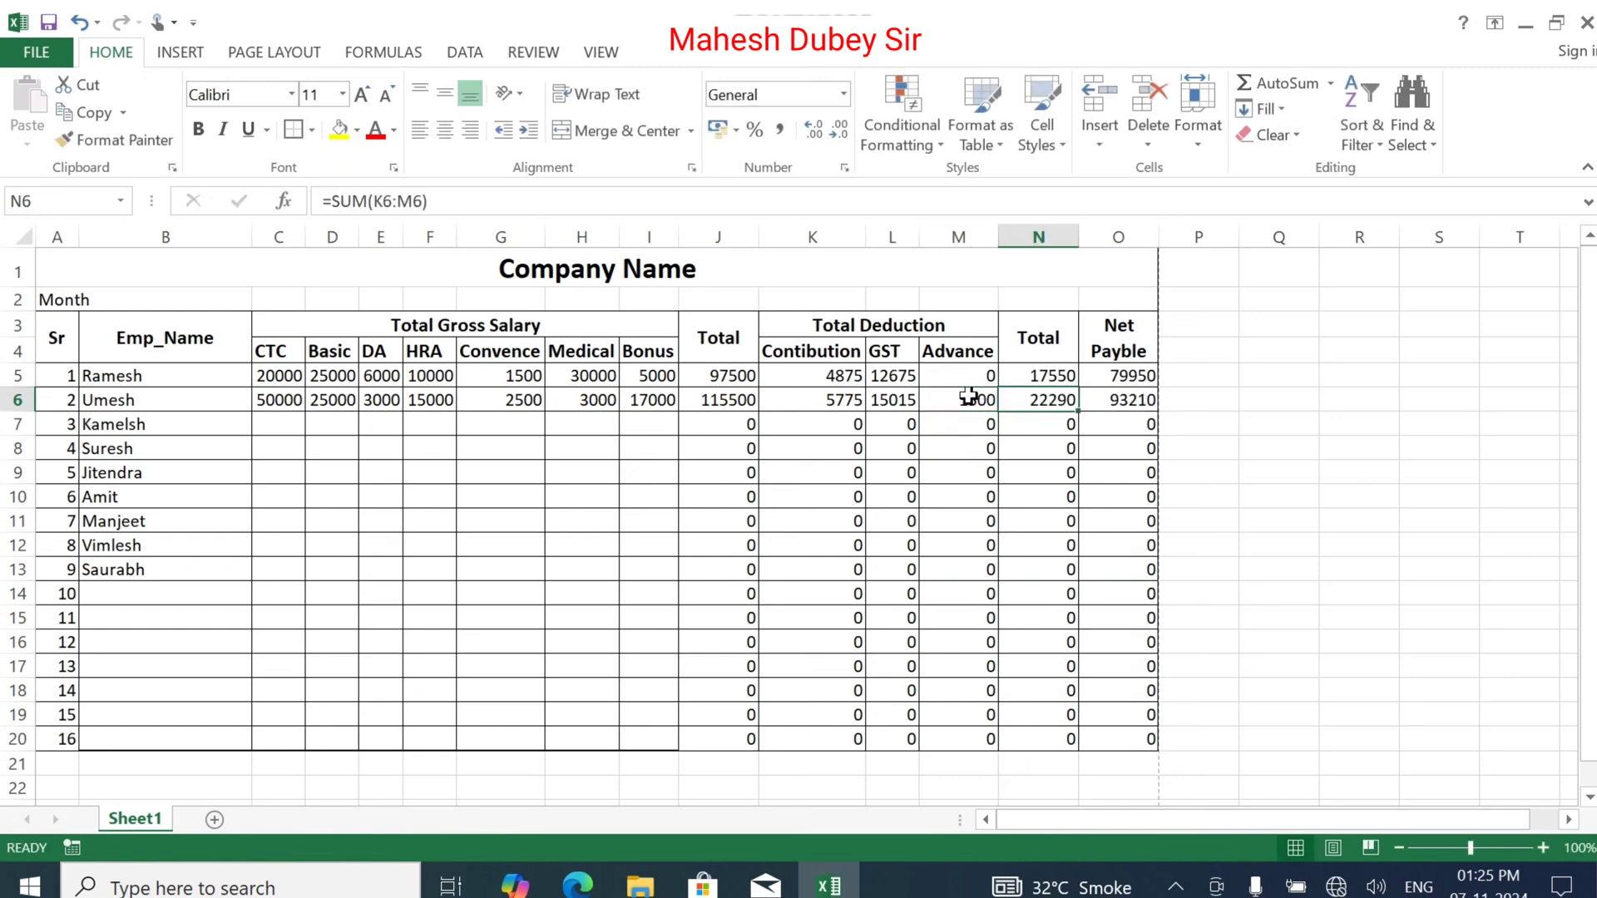
Enter the third employee's CTC as 10000, Basic as 15000, DA as 3000 and HRA as 15000 in C7:F7
{"action": "left_click", "coordinate": [273, 424]}
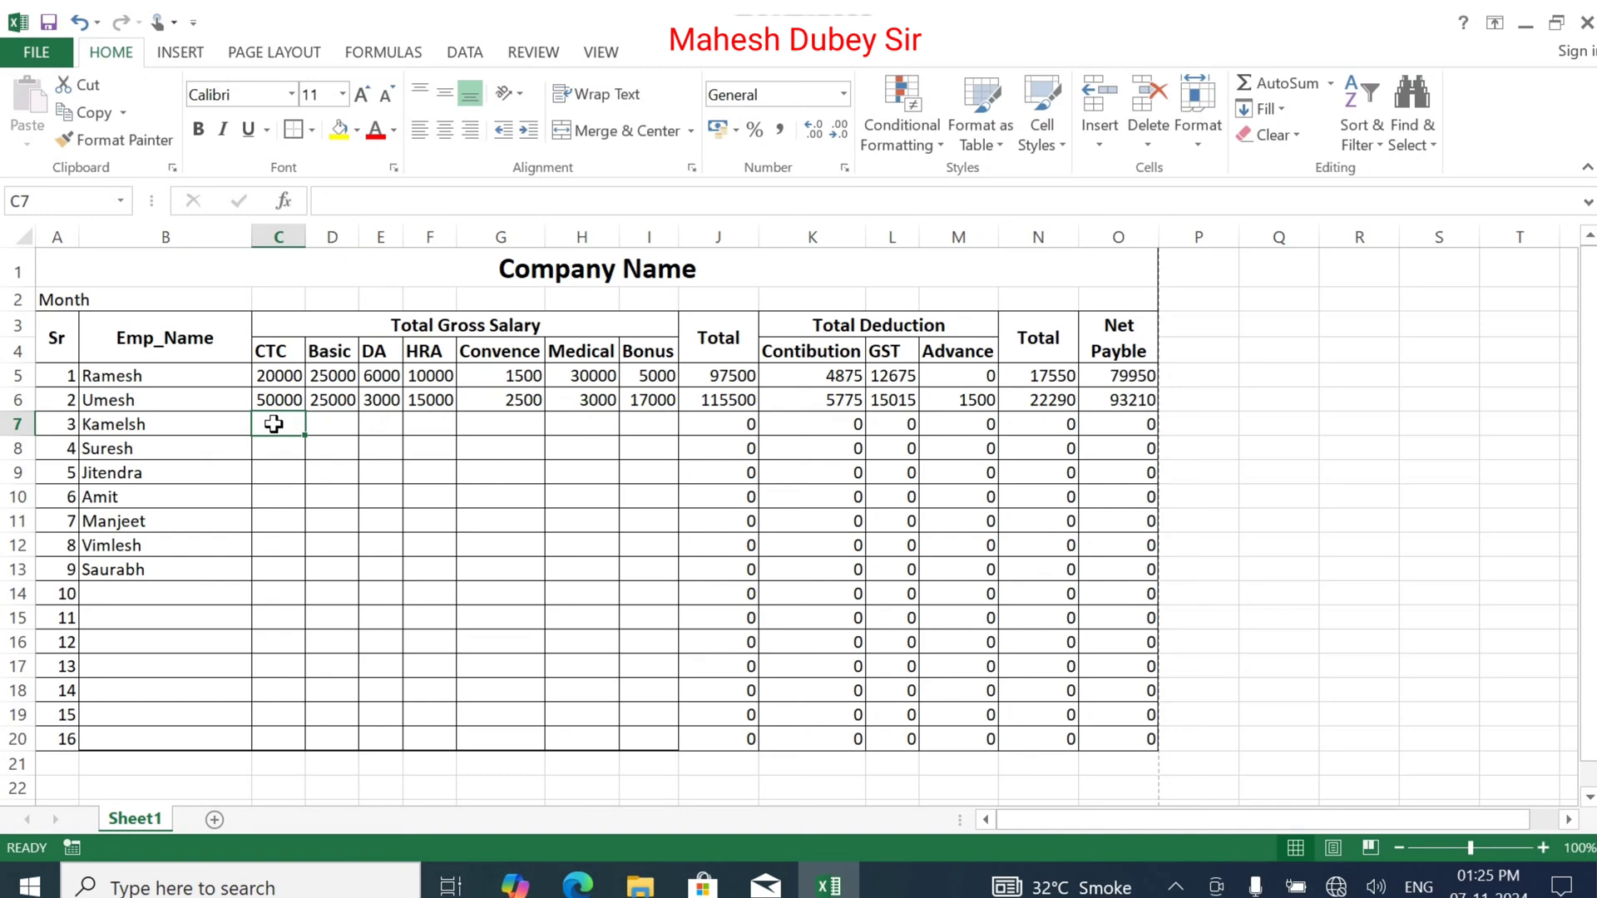
{"action": "type", "text": "1"}
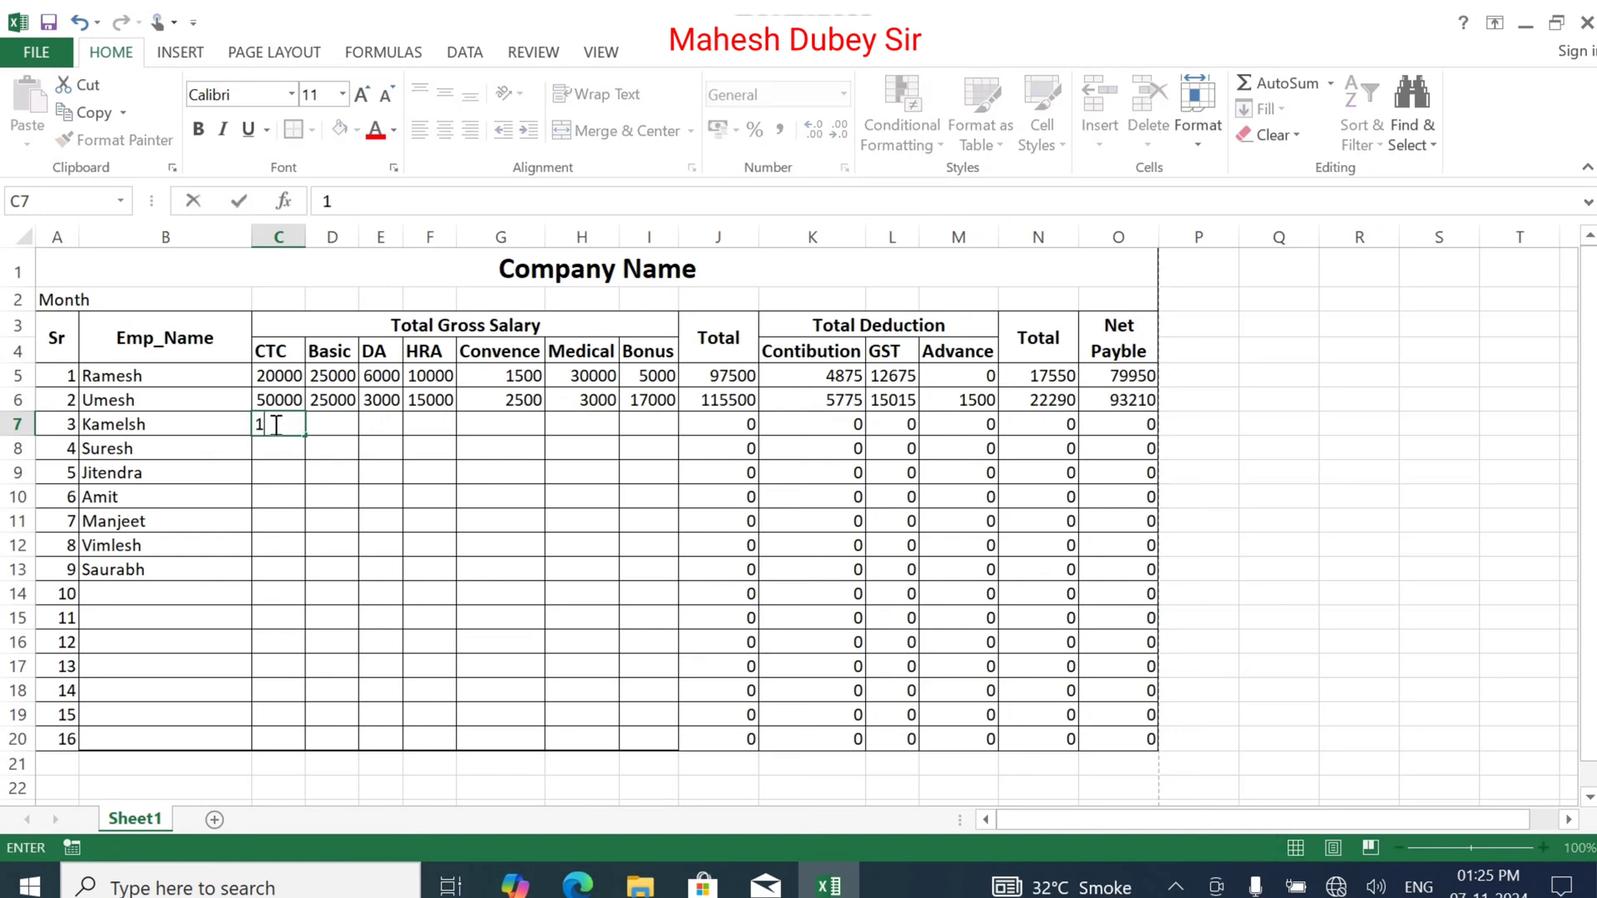
{"action": "type", "text": "0000"}
{"action": "key", "text": "Tab"}
{"action": "type", "text": "15000"}
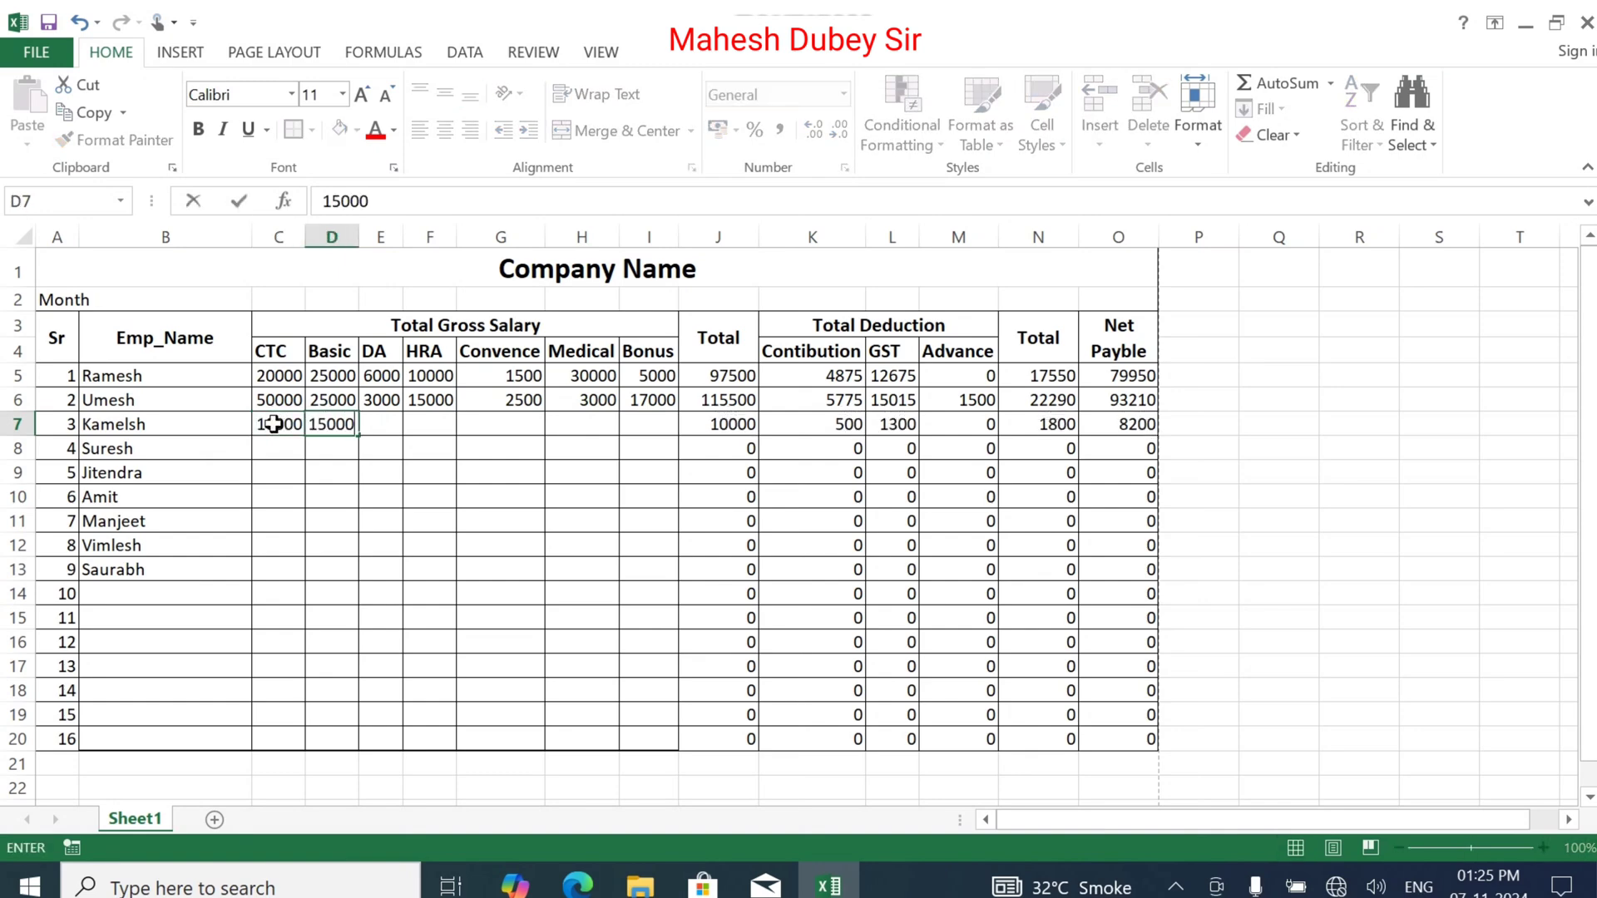
{"action": "key", "text": "Tab"}
{"action": "type", "text": "3000"}
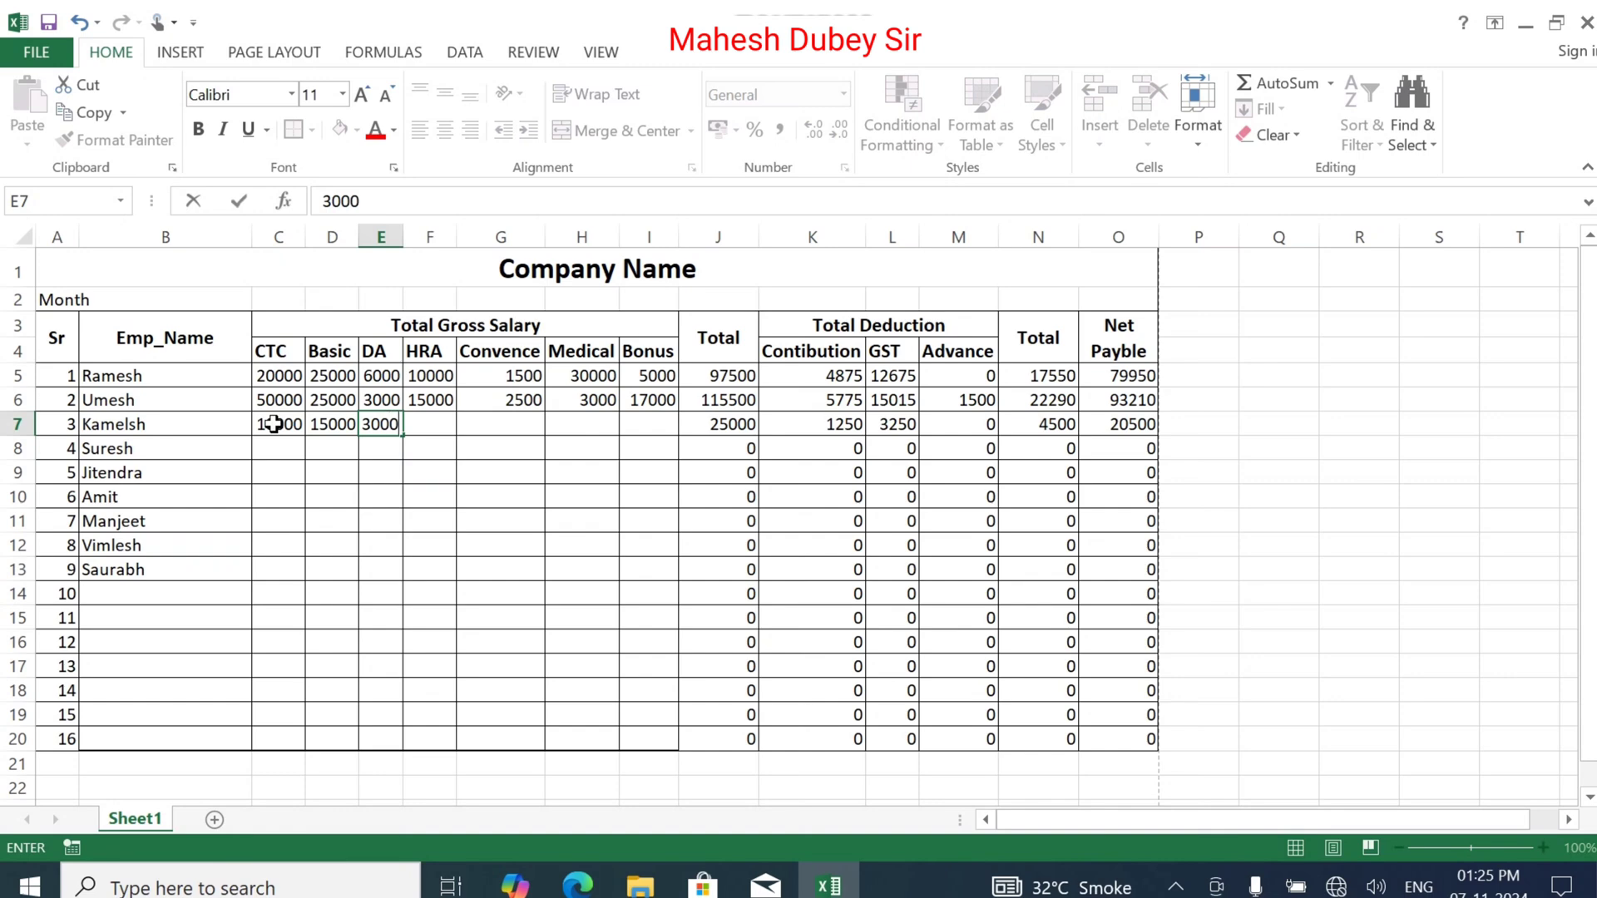
{"action": "key", "text": "Tab"}
{"action": "type", "text": "15000"}
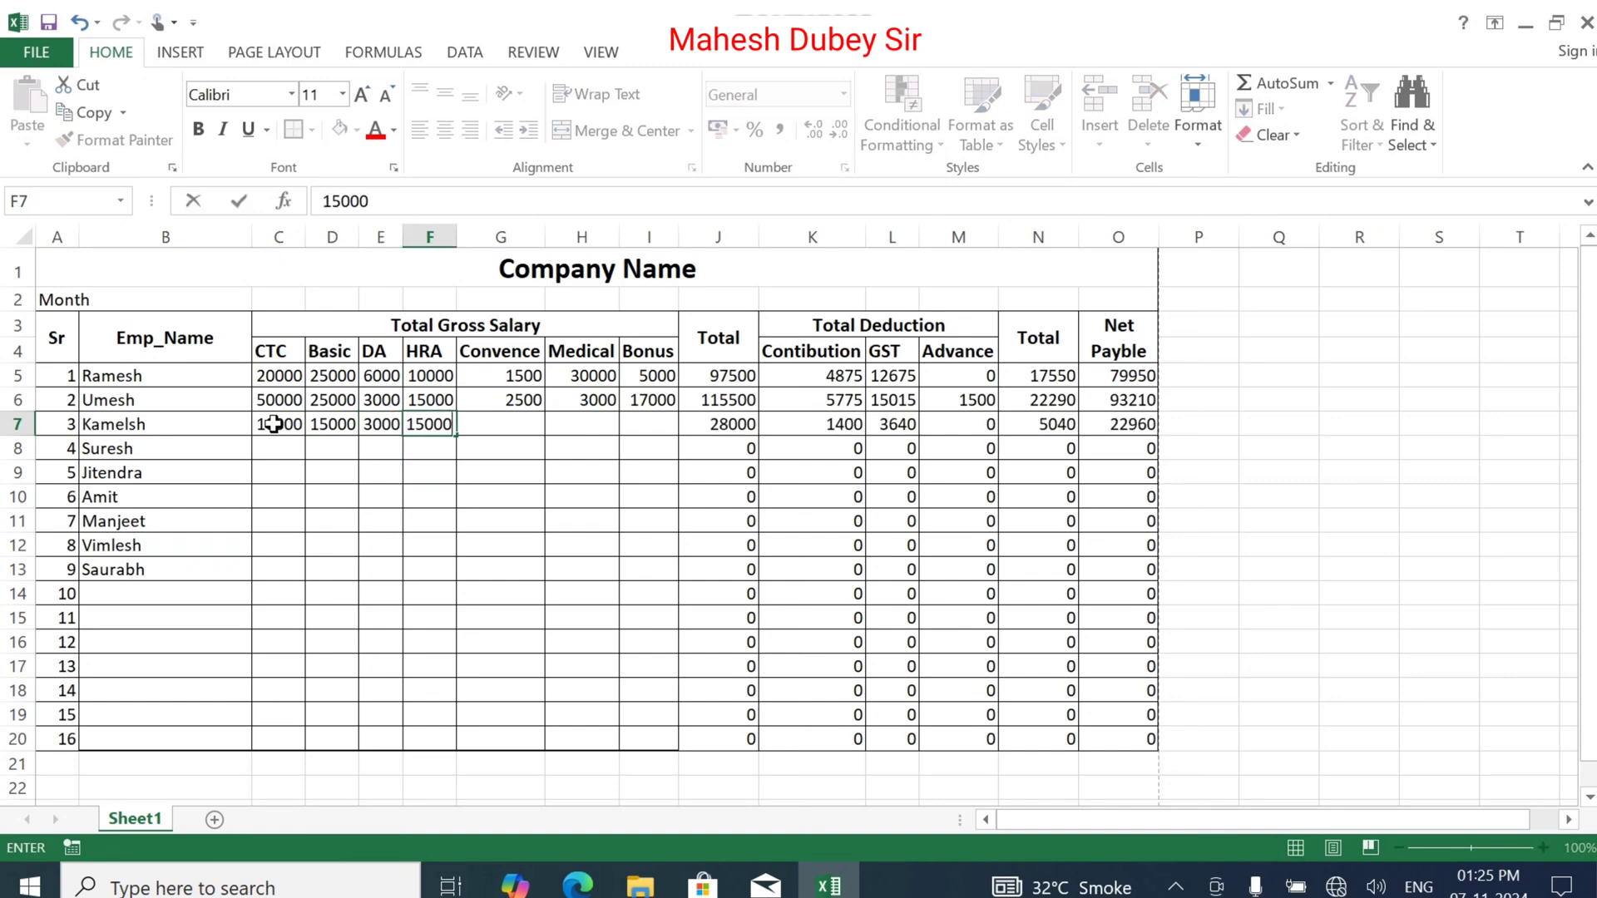
{"action": "key", "text": "Tab"}
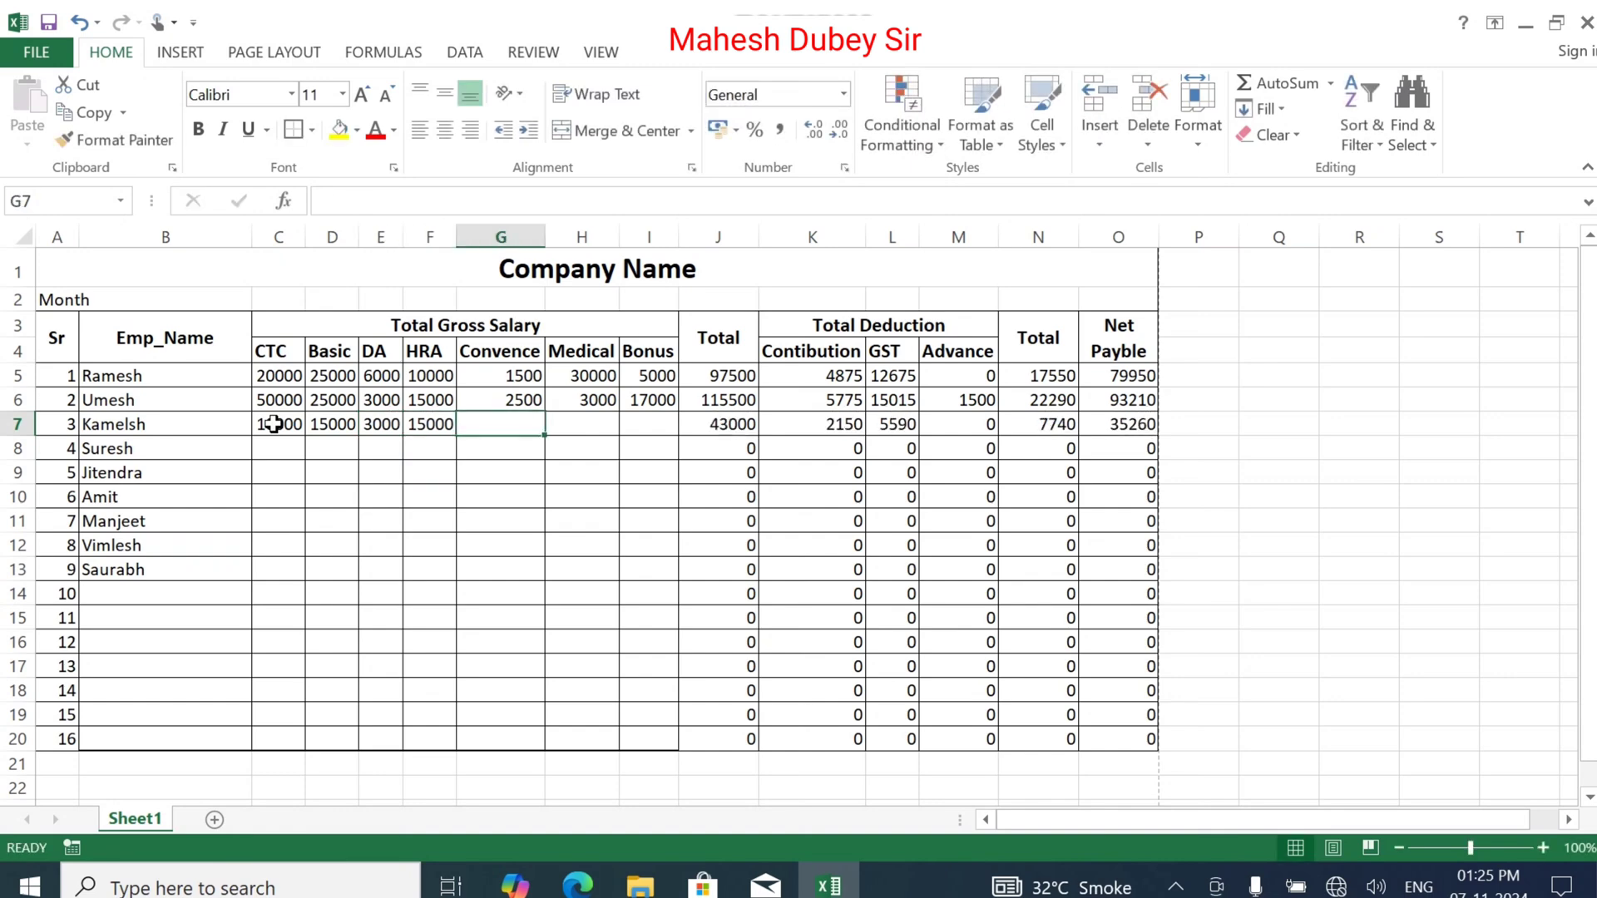
Enter the third employee's Convence as 3000, Medical as 5000 and Bonus as 2500 in G7:I7
{"action": "type", "text": "3000"}
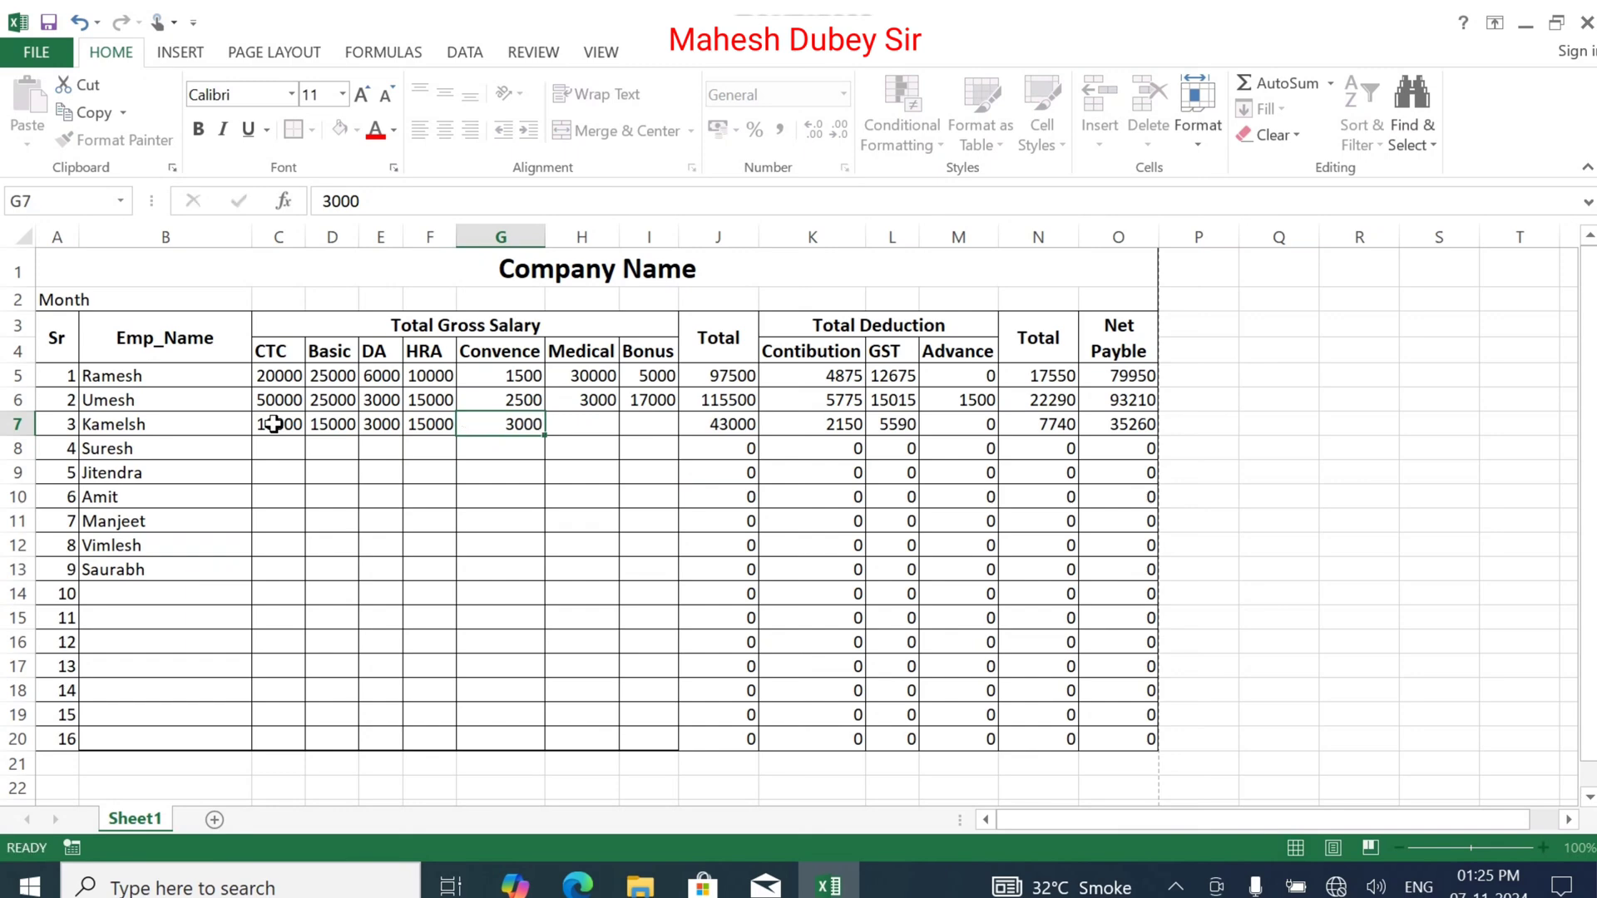
{"action": "key", "text": "Tab"}
{"action": "type", "text": "5000"}
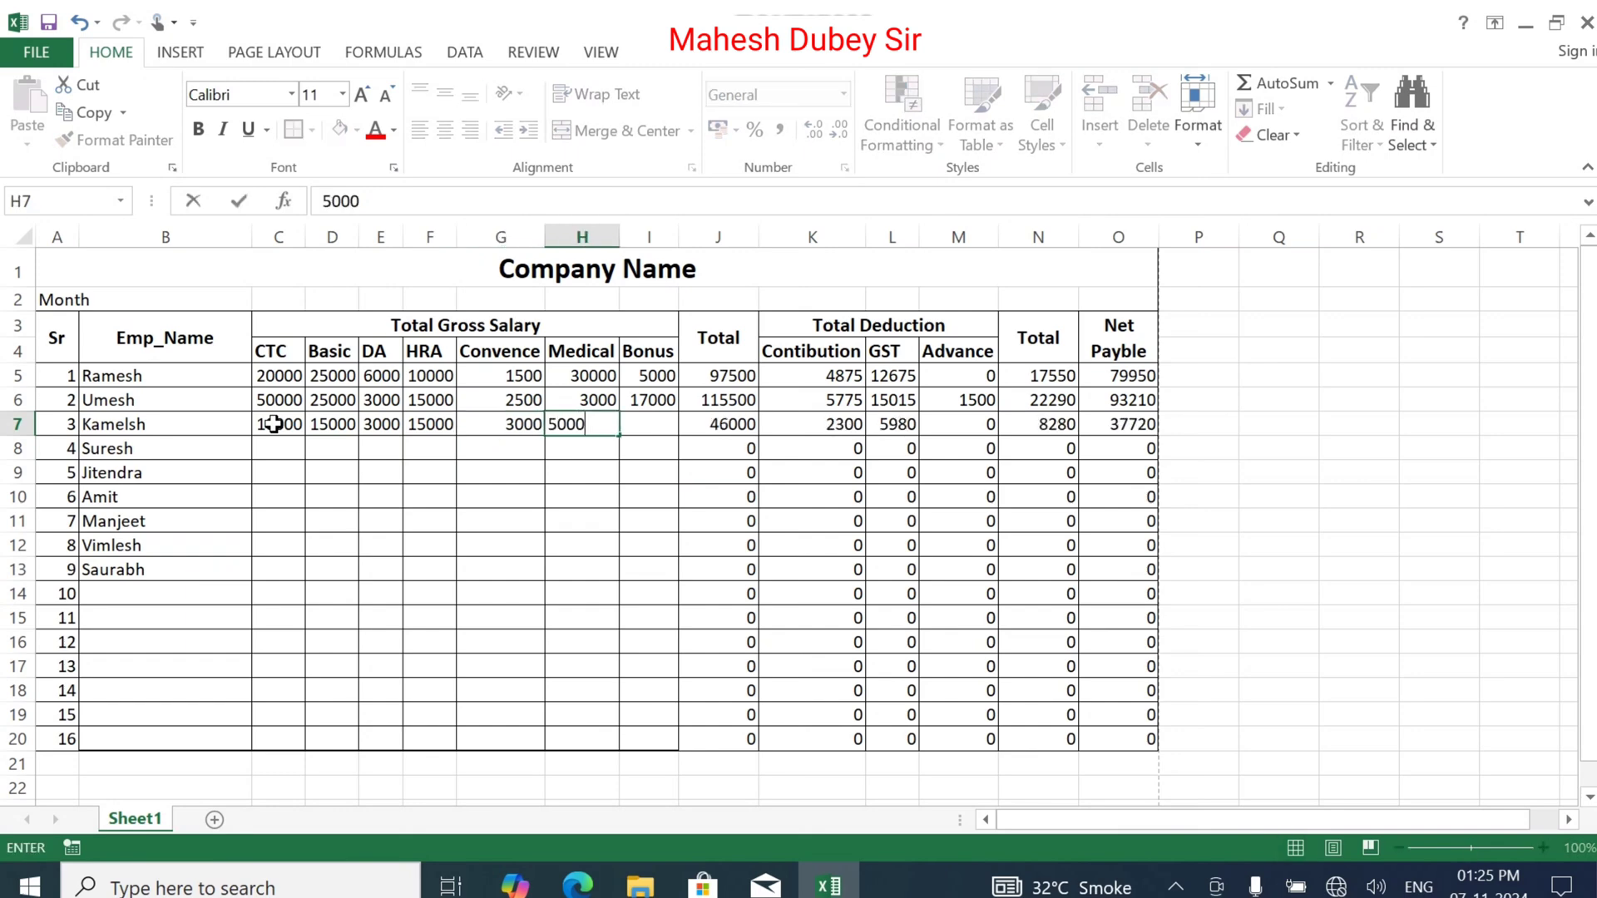
{"action": "type", "text": "0"}
{"action": "key", "text": "BackSpace"}
{"action": "key", "text": "Tab"}
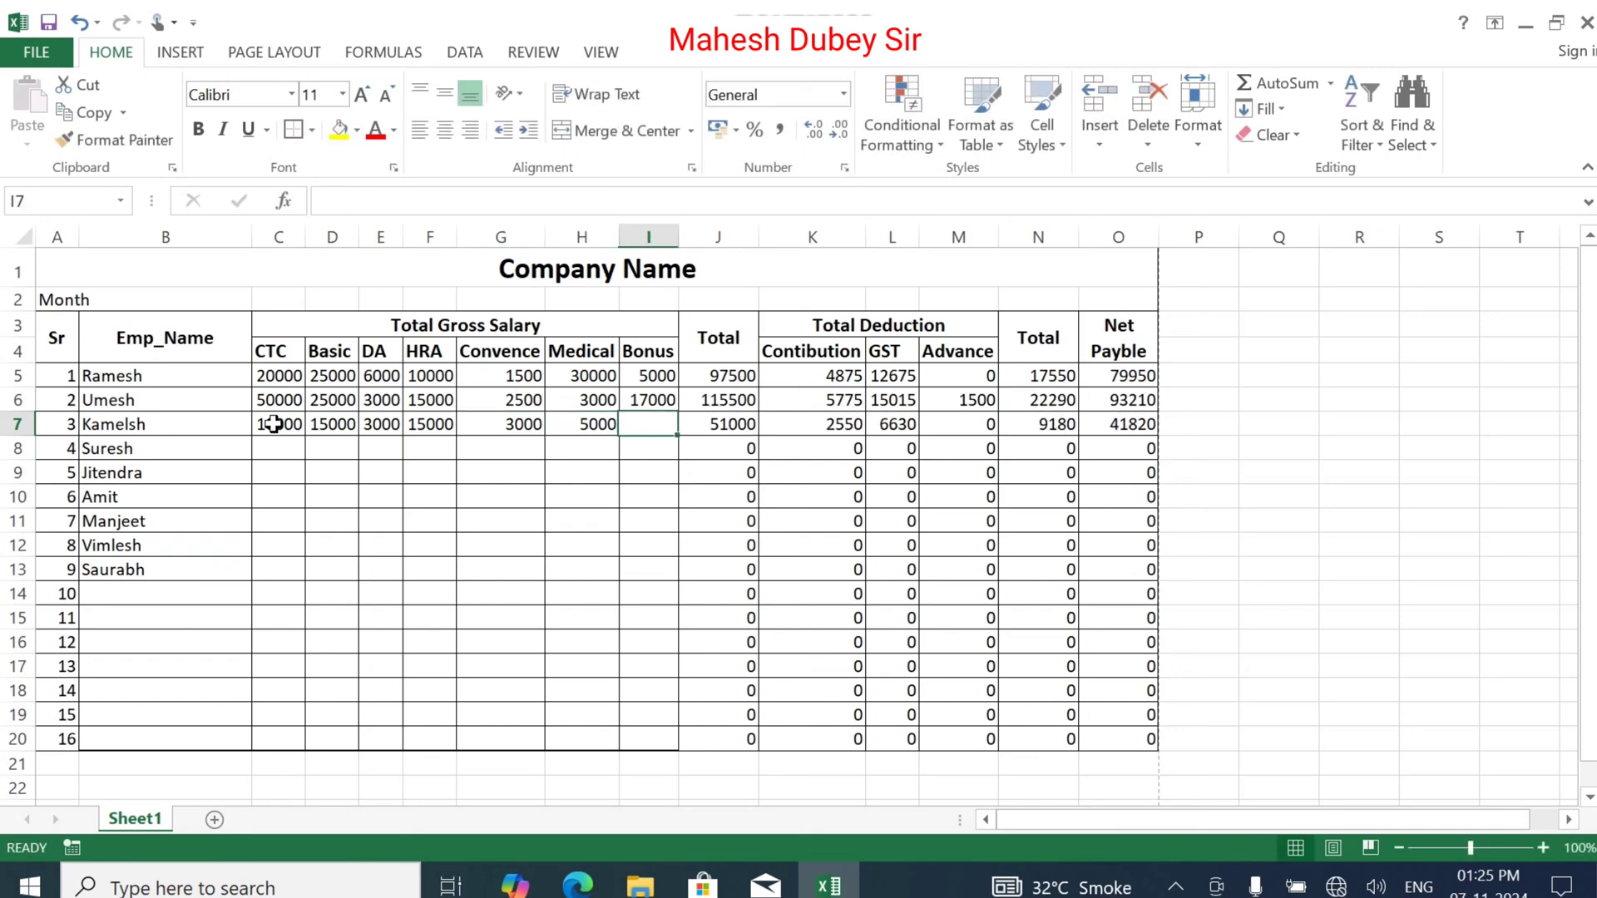
{"action": "type", "text": "2500"}
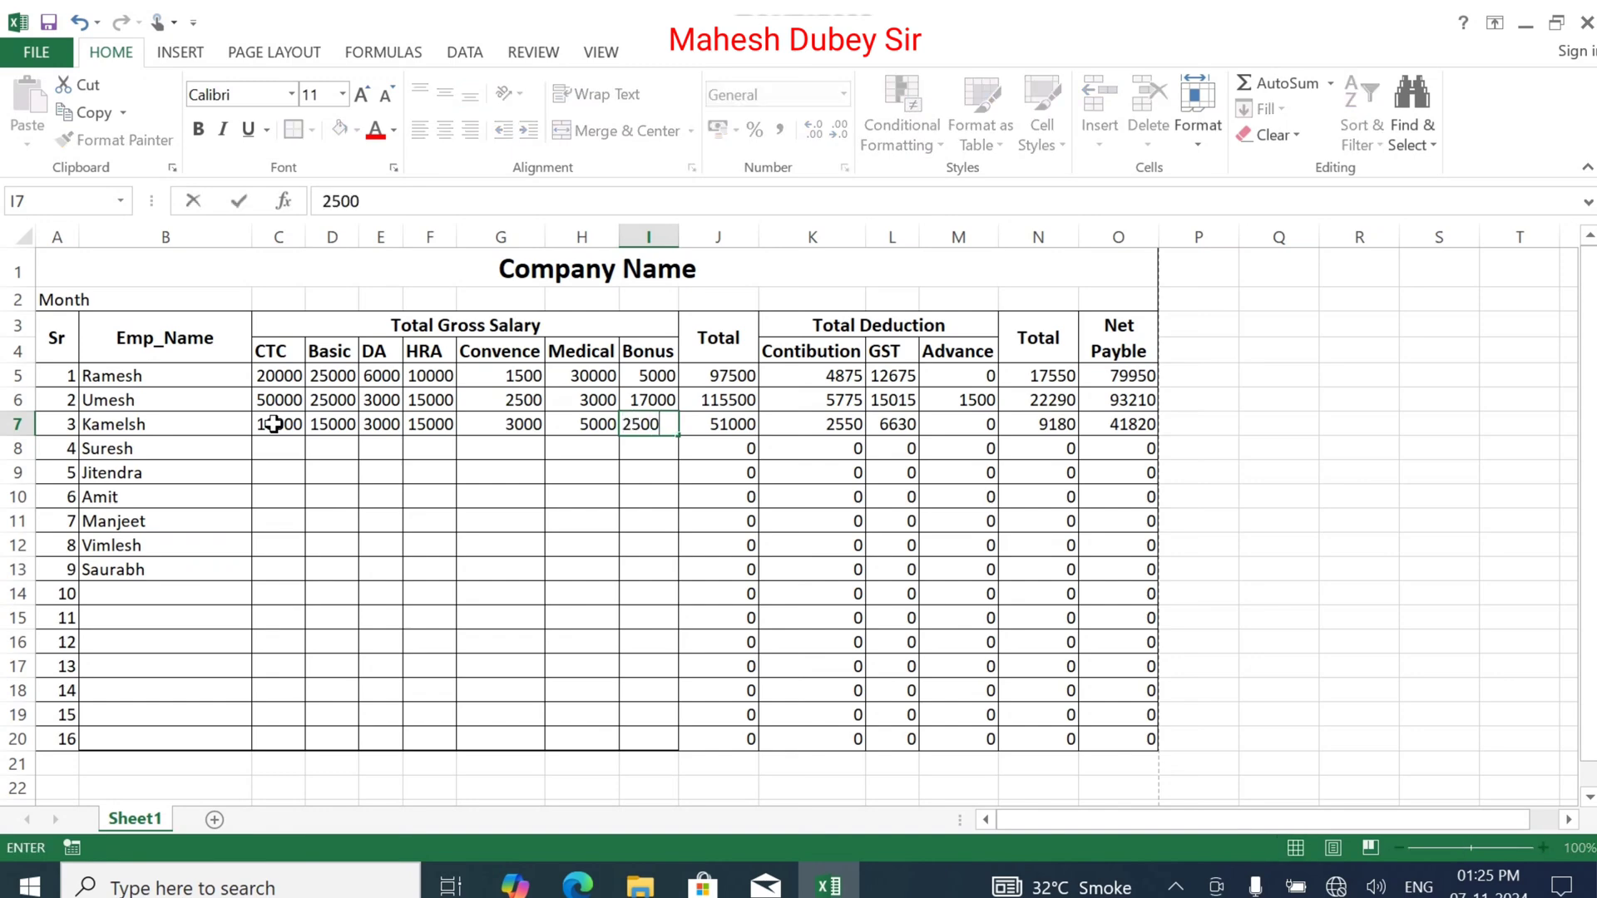
{"action": "key", "text": "Tab"}
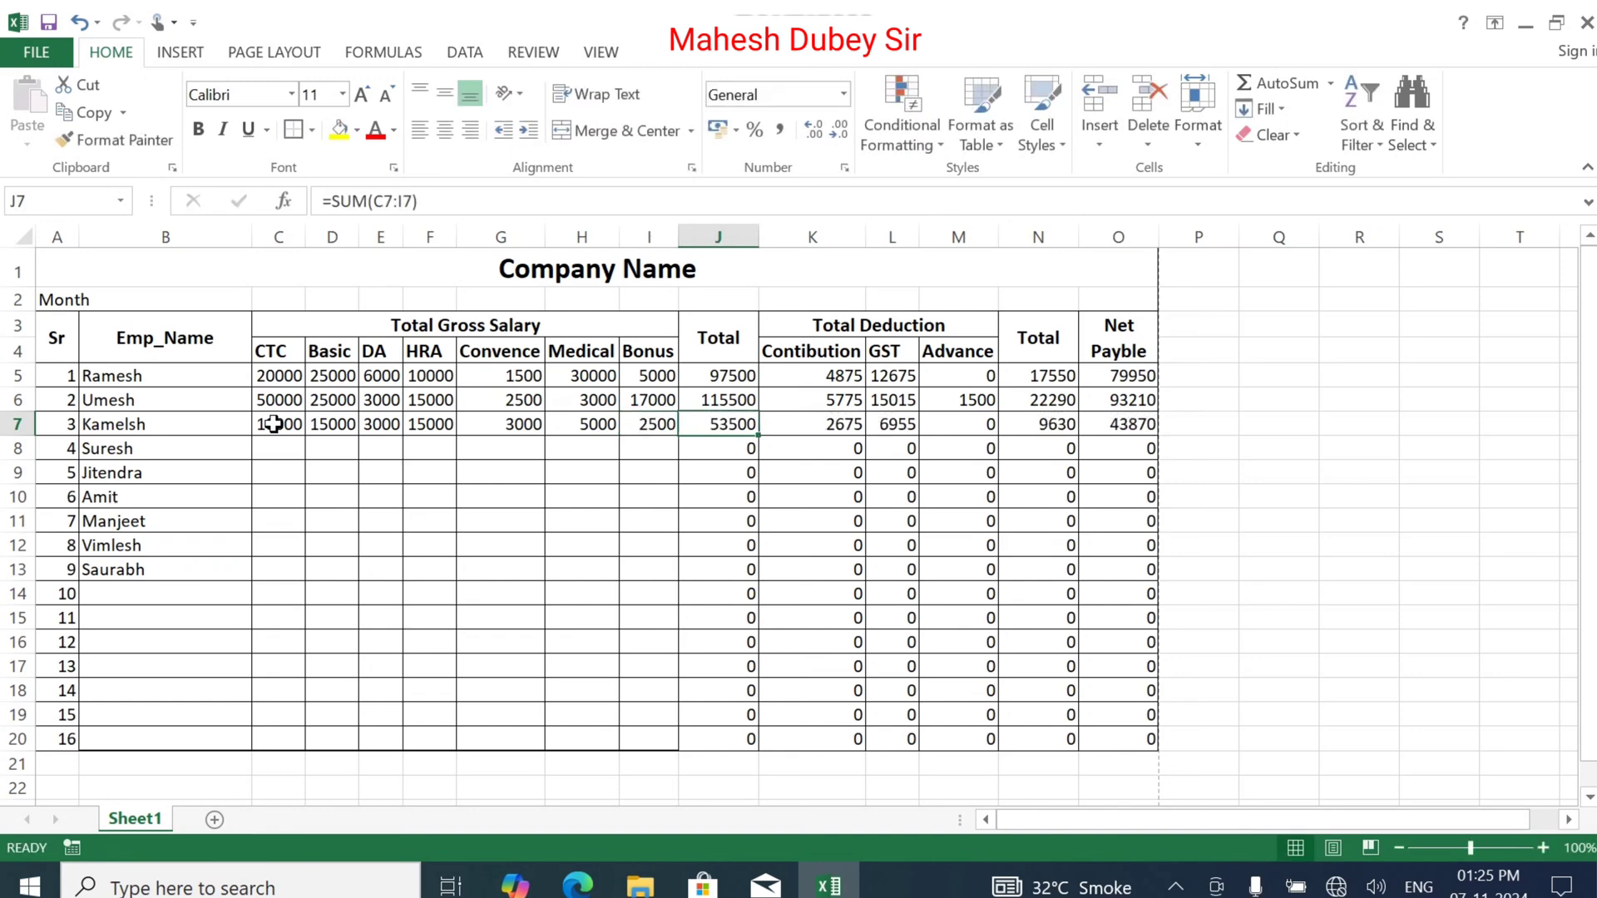